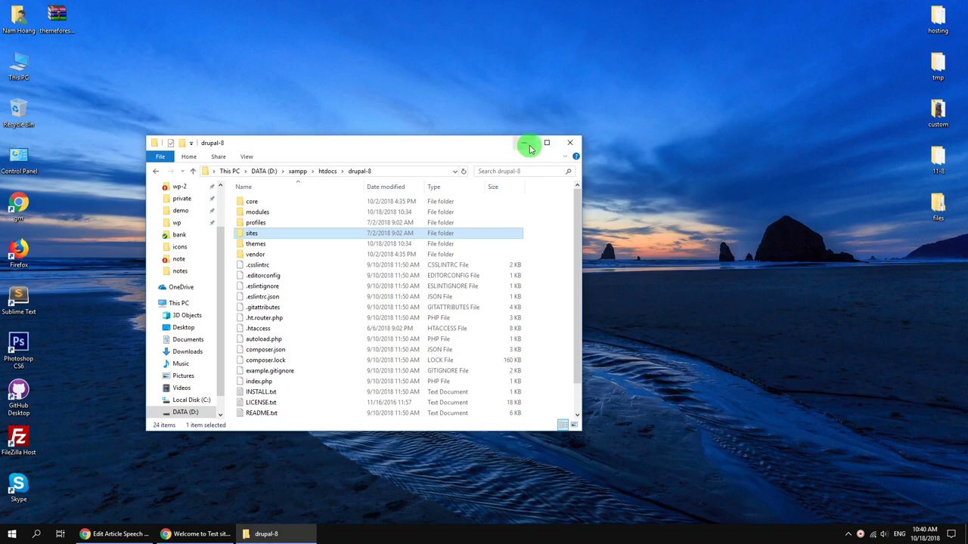
# Step: Minimize the drupal-8 folder window and extract the Sancy theme zip on the desktop into its own folder
pyautogui.click(523, 143)
pyautogui.click(57, 18)
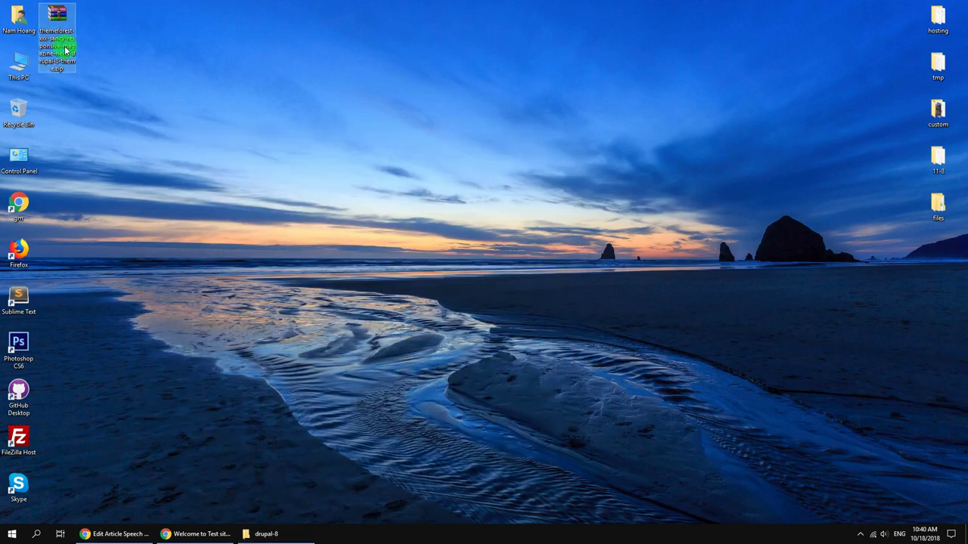
pyautogui.rightClick(64, 44)
pyautogui.click(117, 111)
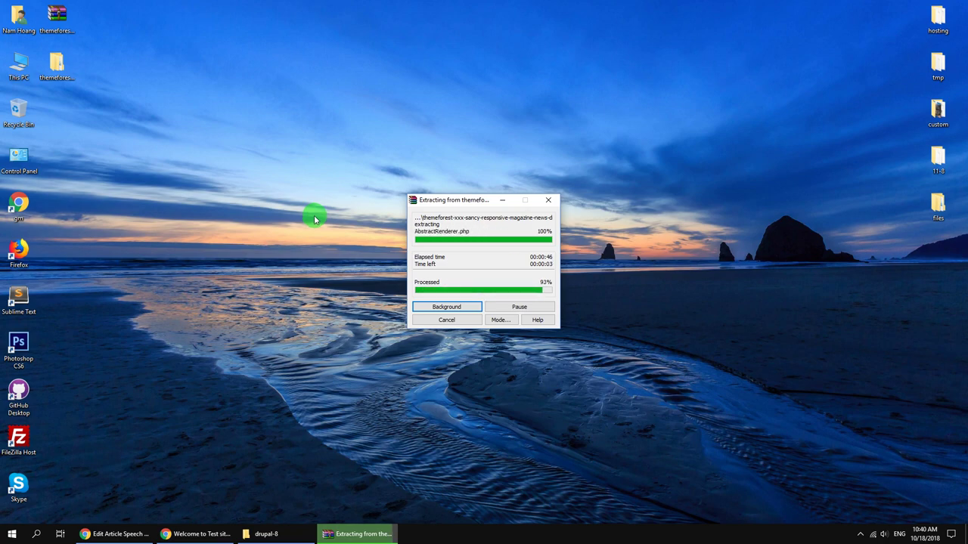
# Step: Open the extracted theme folder, look over the package contents, and open the existing-installation folder
pyautogui.doubleClick(57, 63)
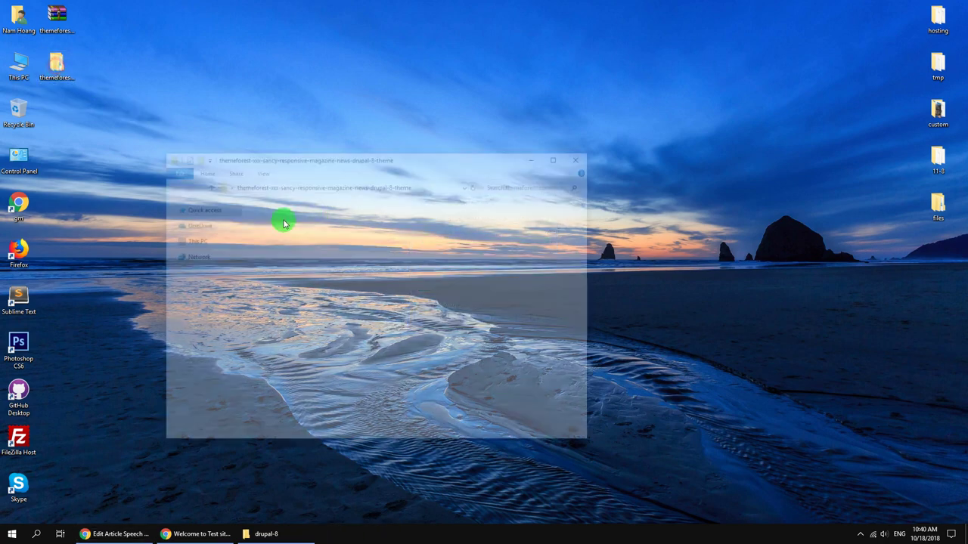
pyautogui.click(278, 226)
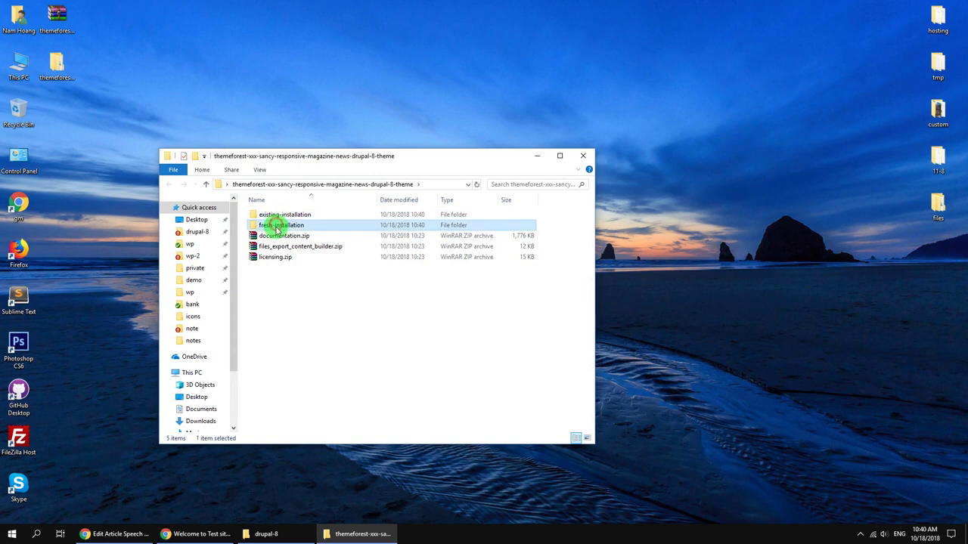
pyautogui.click(272, 236)
pyautogui.click(272, 248)
pyautogui.click(276, 257)
pyautogui.click(309, 305)
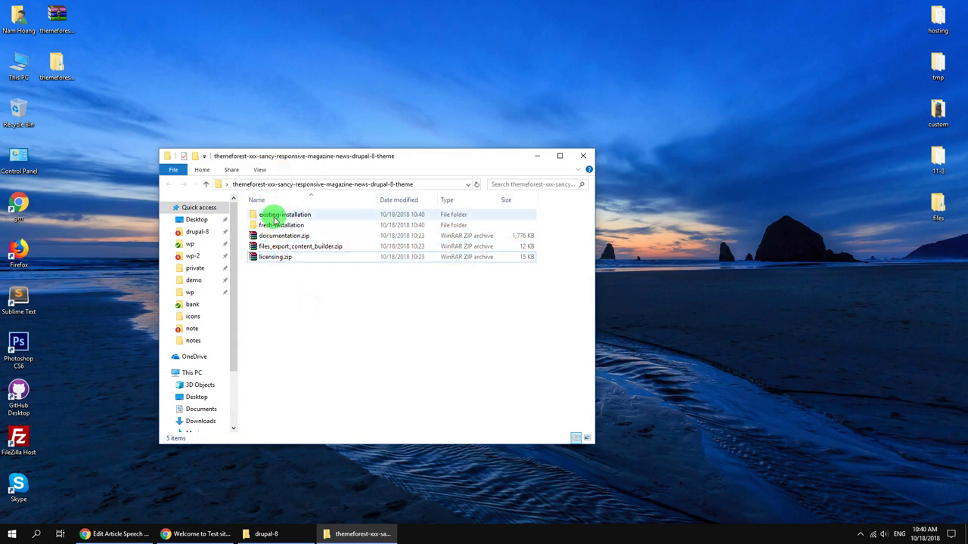
pyautogui.doubleClick(280, 218)
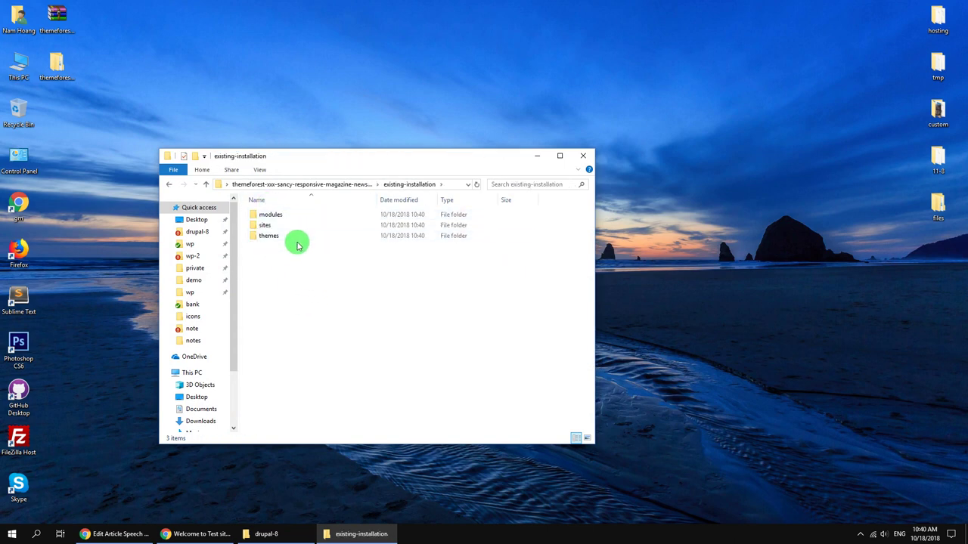
# Step: Switch to Chrome and check the drupal-8 path in the local test site's address
pyautogui.click(188, 536)
pyautogui.moveTo(102, 26); pyautogui.dragTo(133, 25)
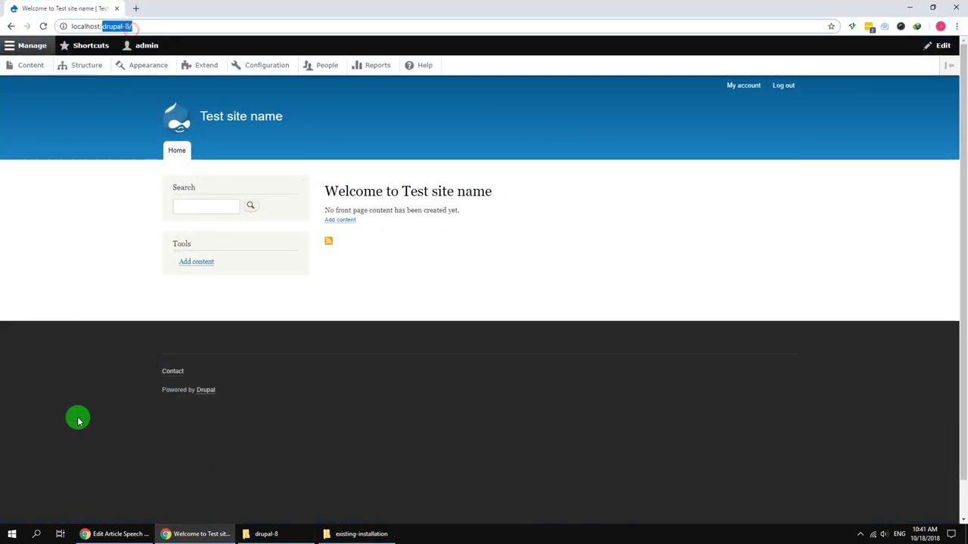
pyautogui.click(78, 421)
# Step: Arrange the existing-installation and drupal-8 folder windows side by side
pyautogui.click(266, 533)
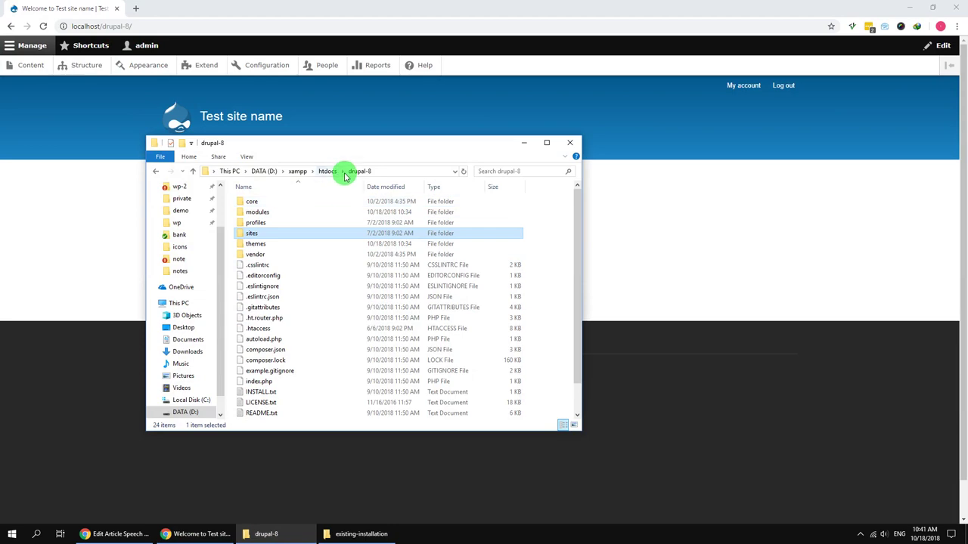
pyautogui.click(336, 533)
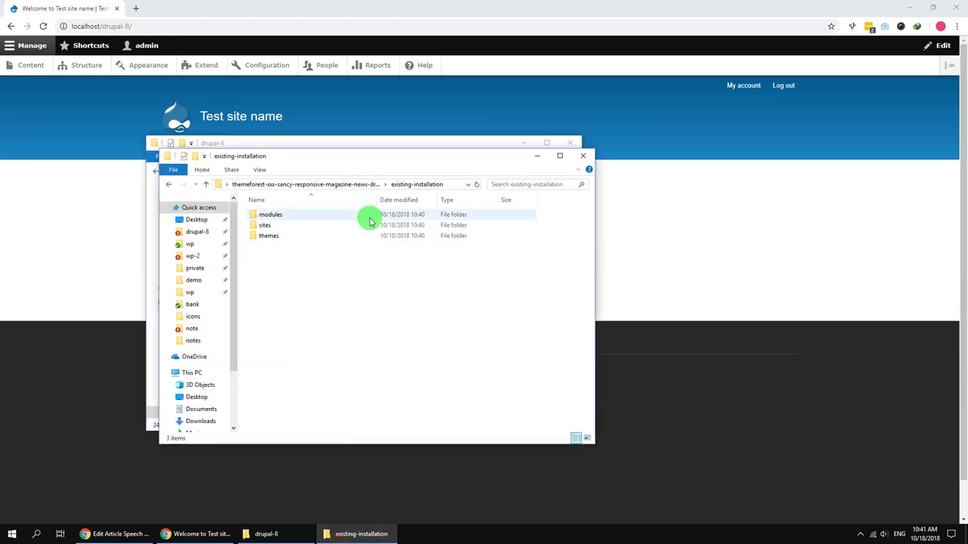
pyautogui.moveTo(378, 143); pyautogui.dragTo(741, 146)
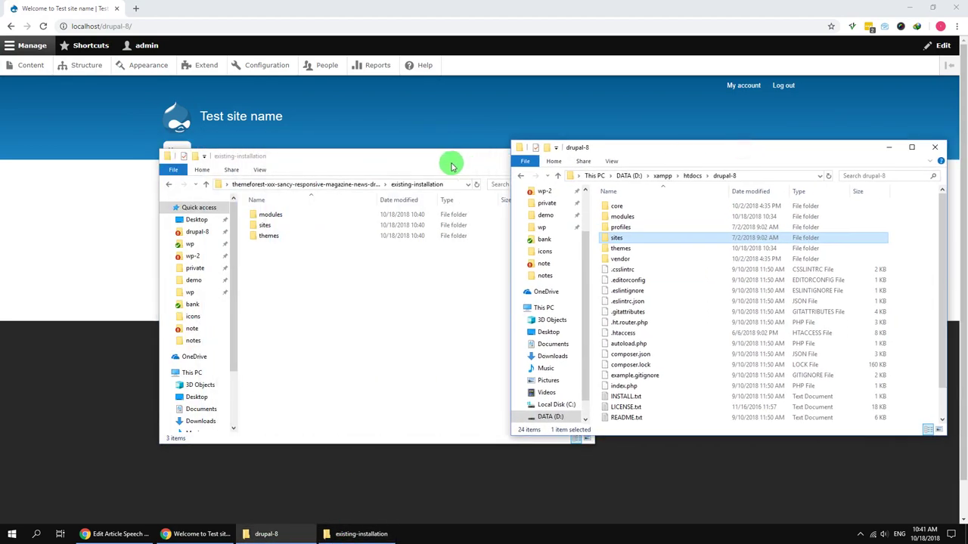
pyautogui.moveTo(452, 165); pyautogui.dragTo(313, 146)
# Step: Copy all folders from existing-installation's modules folder into the modules folder of drupal-8
pyautogui.doubleClick(130, 196)
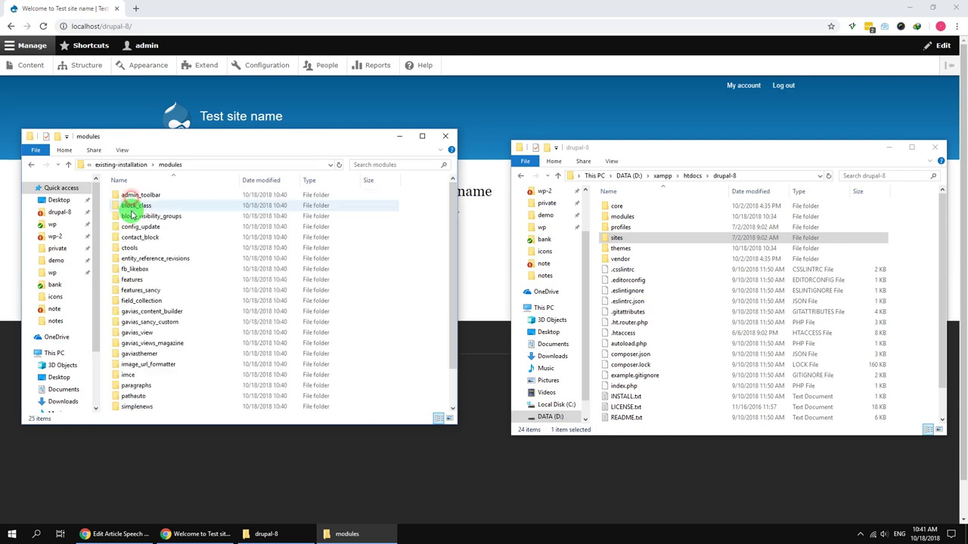
pyautogui.doubleClick(622, 216)
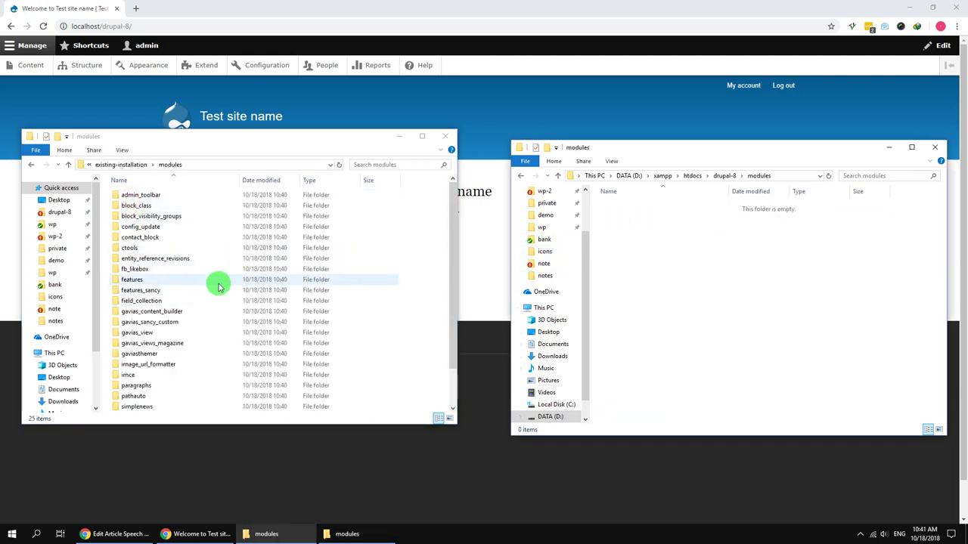
pyautogui.click(181, 270)
pyautogui.hotkey('ctrl', 'a')
pyautogui.moveTo(166, 270); pyautogui.dragTo(631, 285)
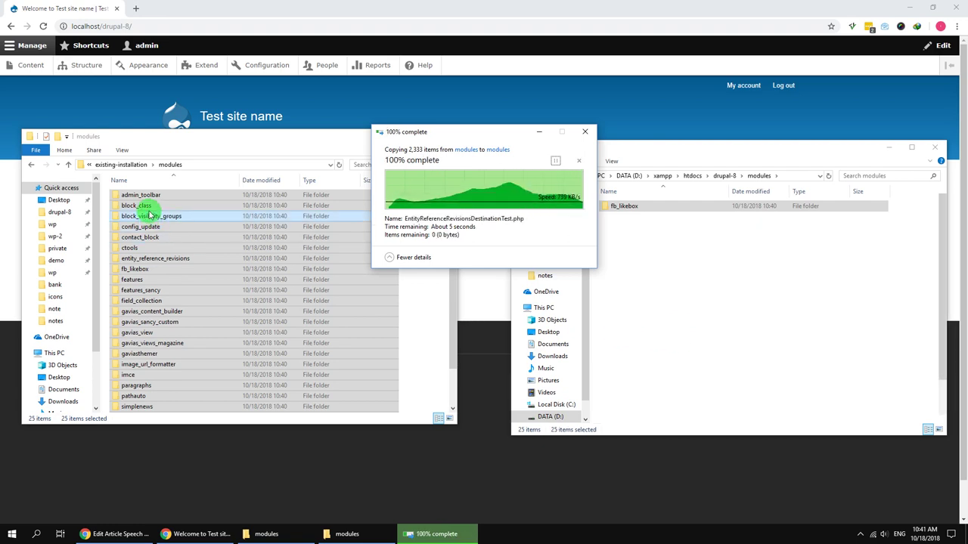
# Step: Copy the default folder from existing-installation's sites folder into the sites folder of drupal-8
pyautogui.click(125, 164)
pyautogui.doubleClick(129, 205)
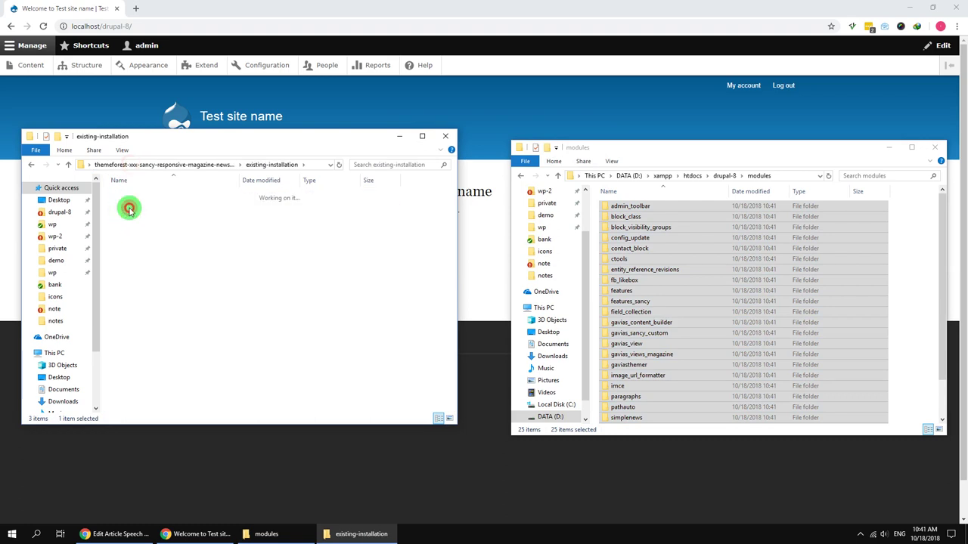
pyautogui.click(722, 175)
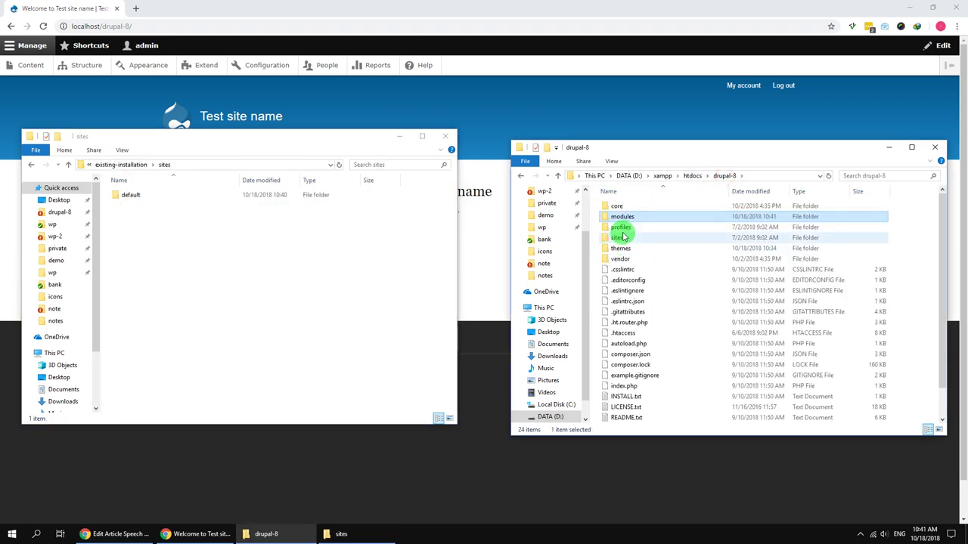
pyautogui.doubleClick(622, 238)
pyautogui.click(129, 196)
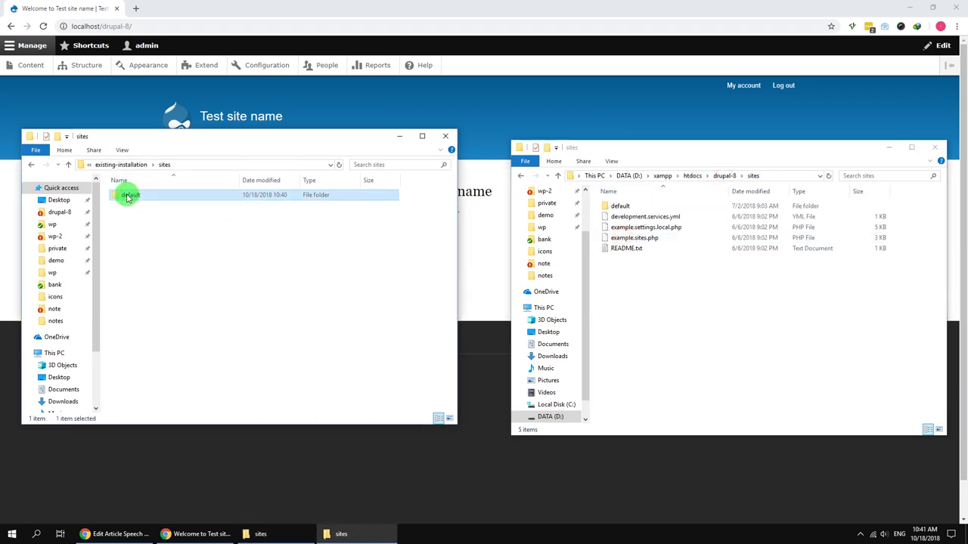
pyautogui.moveTo(127, 197); pyautogui.dragTo(698, 337)
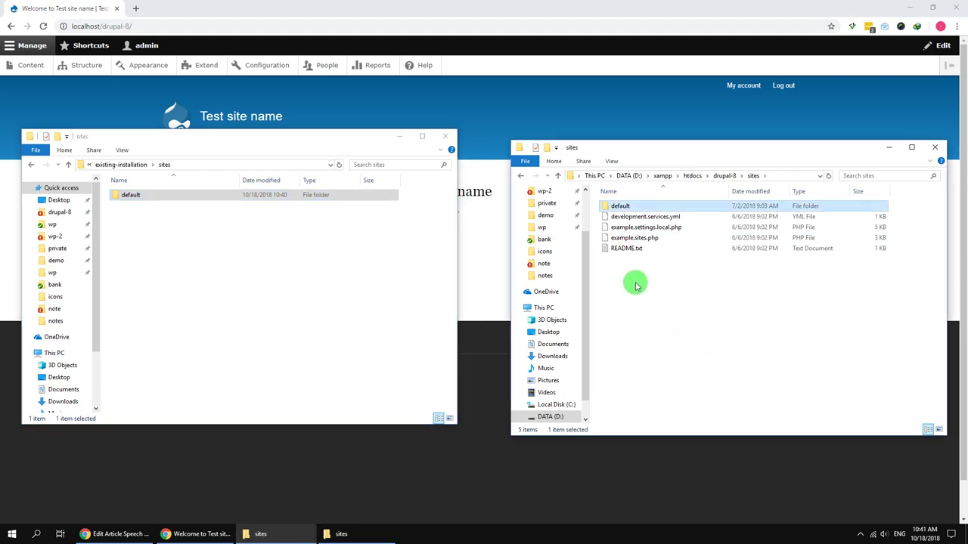
# Step: Copy the gavias_sancy folder from existing-installation's themes folder into the themes folder of drupal-8
pyautogui.click(129, 164)
pyautogui.doubleClick(131, 219)
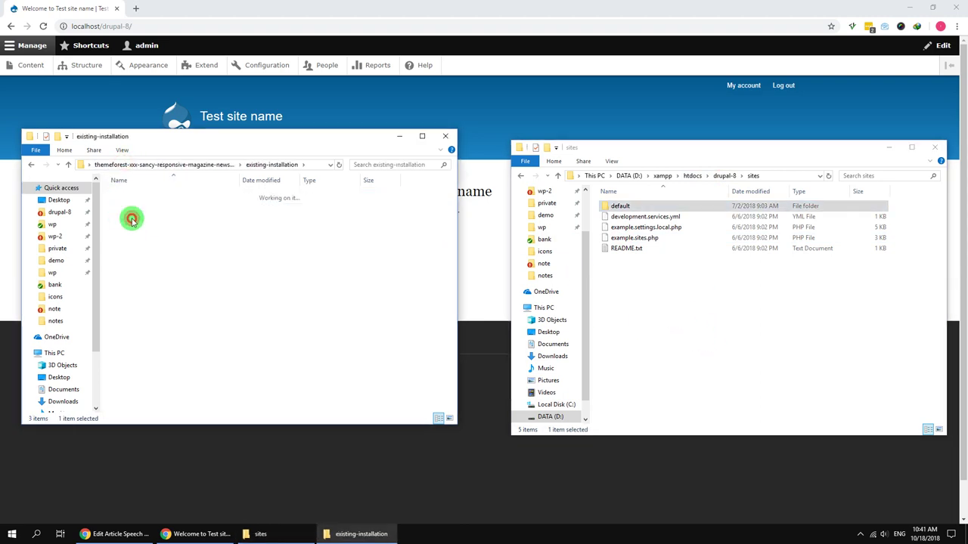
pyautogui.click(726, 175)
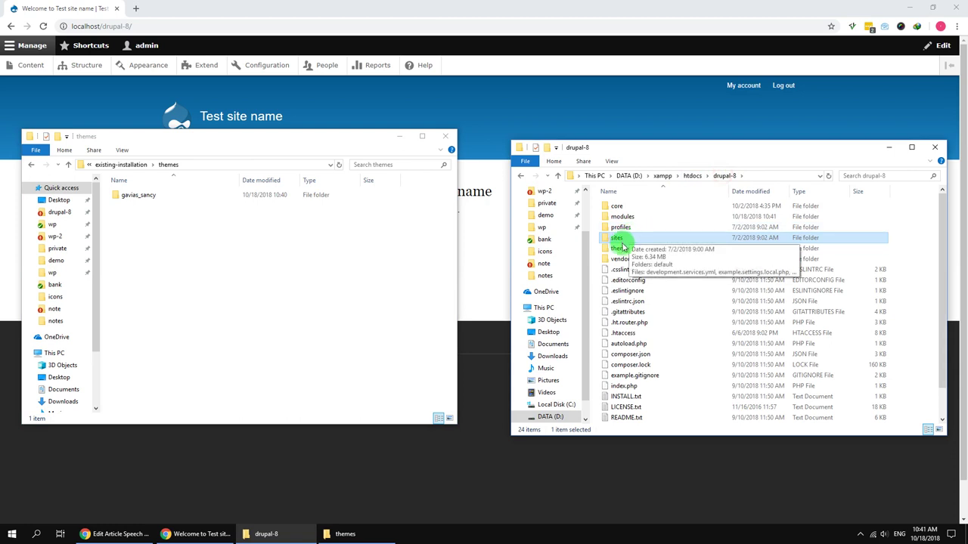
pyautogui.doubleClick(619, 249)
pyautogui.moveTo(143, 195); pyautogui.dragTo(691, 283)
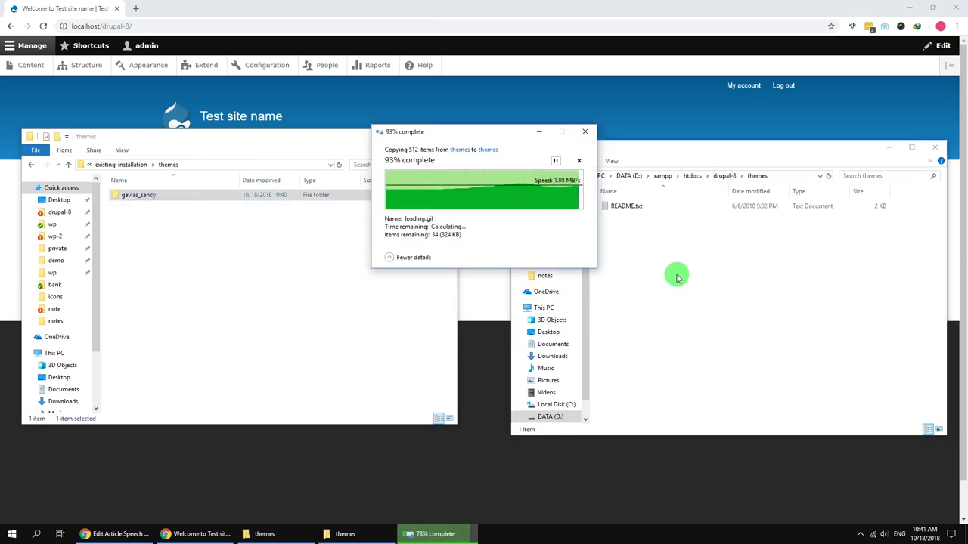
# Step: Switch to the Drupal site in Chrome and install the Gavias Sancy Magazine News theme as the default theme
pyautogui.click(493, 5)
pyautogui.click(151, 66)
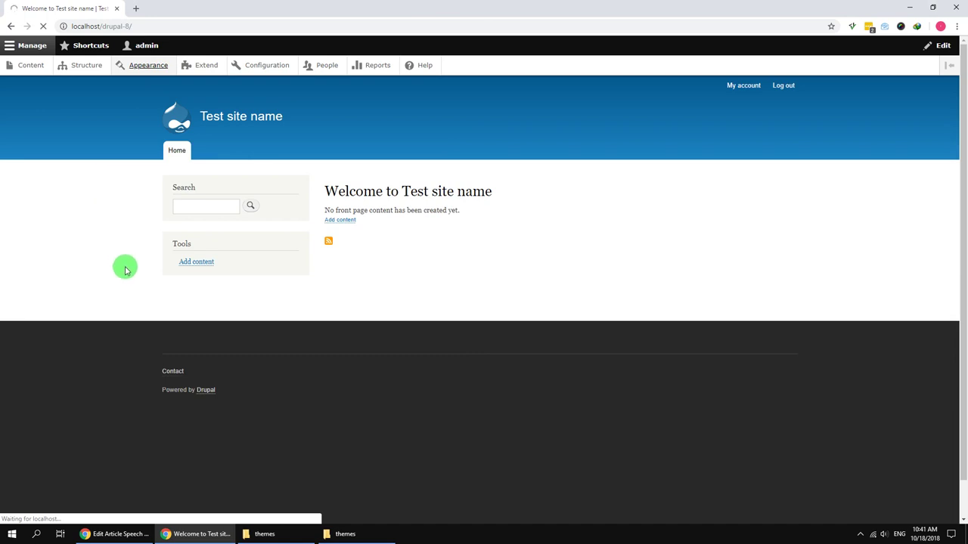
pyautogui.scroll(-4, 247, 314)
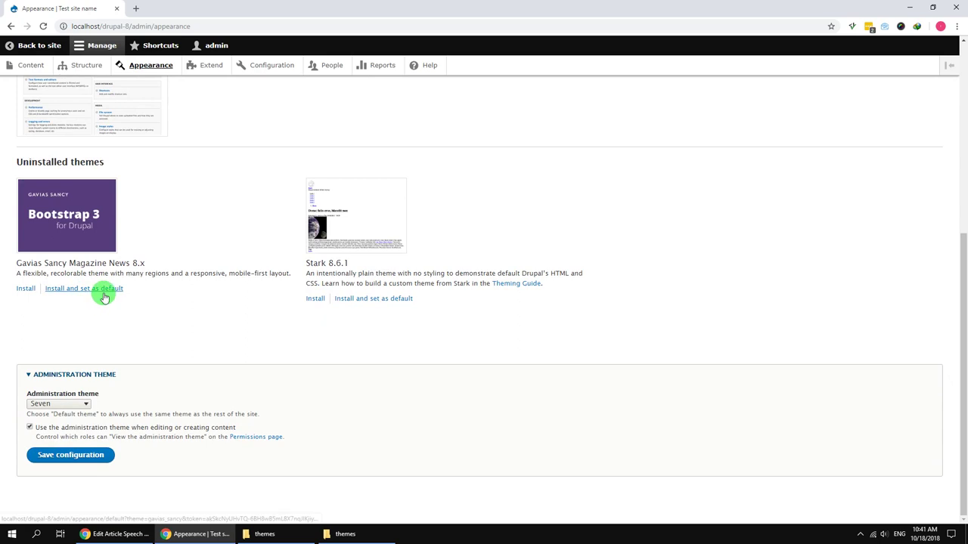
pyautogui.click(104, 292)
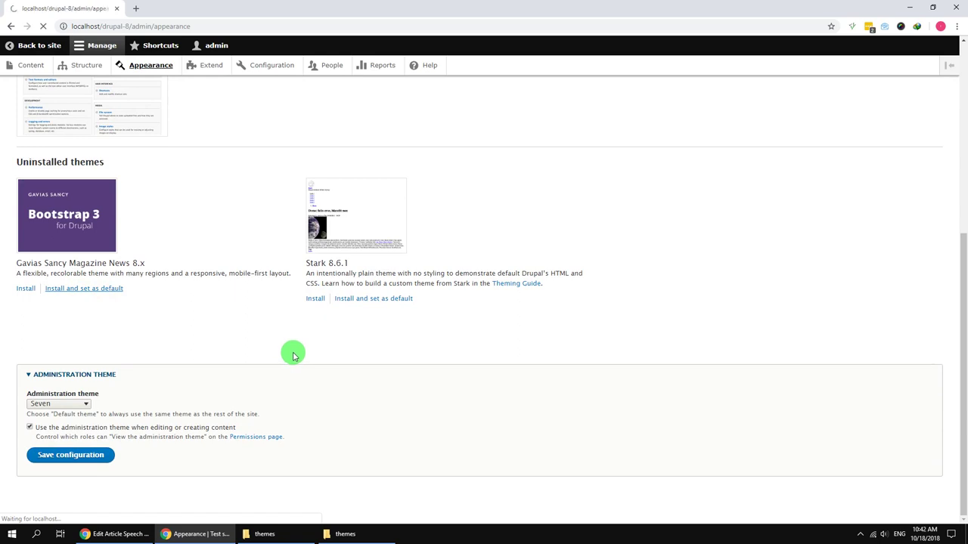
# Step: Filter the site's modules by "gav" and install Gavias Content Builder, Custom View, Sancy Themer, Views Magazine and Themer
pyautogui.click(211, 68)
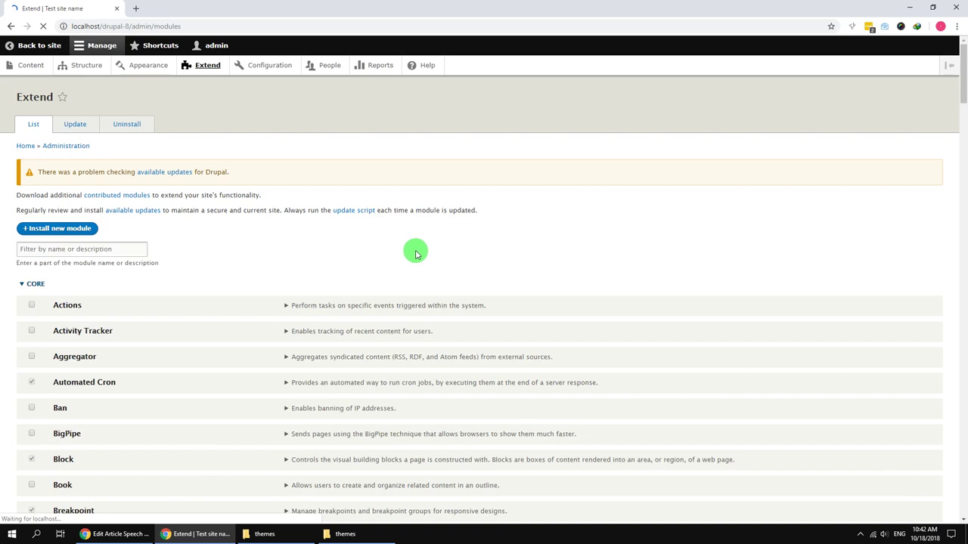
pyautogui.click(121, 252)
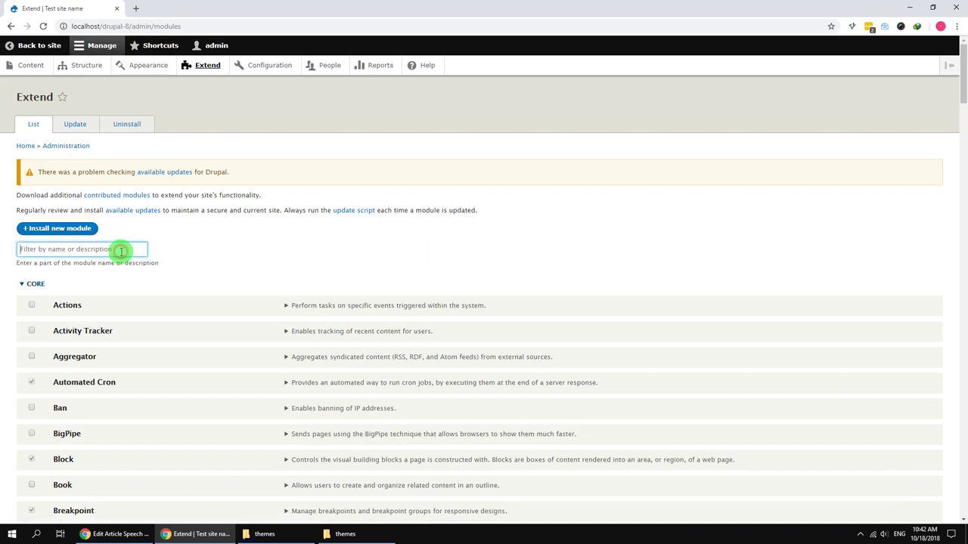
pyautogui.write('gva')
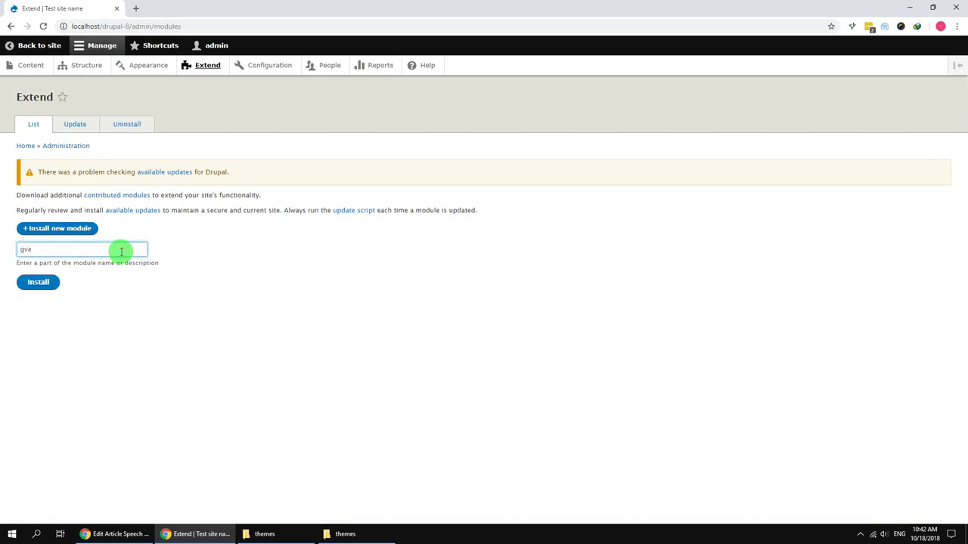
pyautogui.write('av')
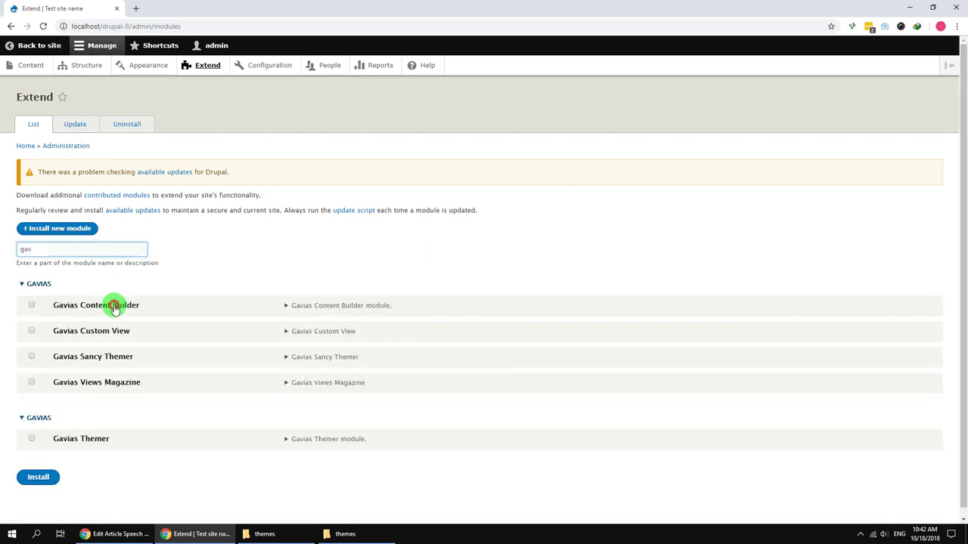
pyautogui.click(114, 305)
pyautogui.click(113, 333)
pyautogui.click(109, 358)
pyautogui.click(104, 382)
pyautogui.click(97, 437)
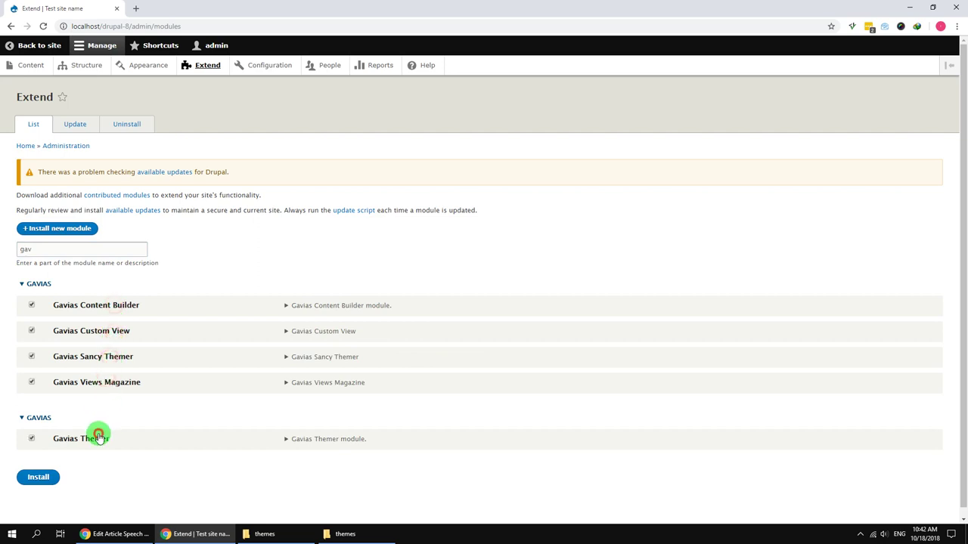
pyautogui.click(55, 479)
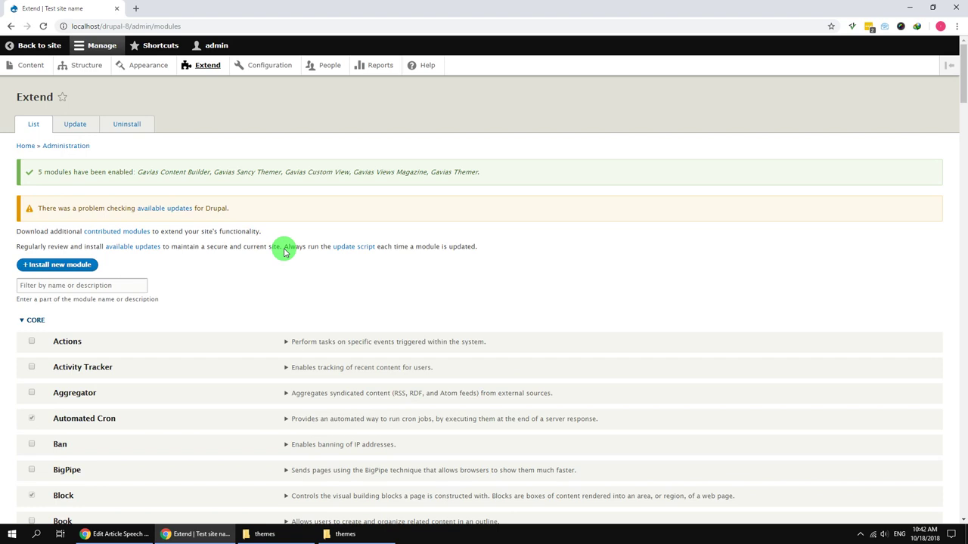
# Step: Filter the modules by "sancy" and install Features Sancy together with its required modules
pyautogui.click(132, 287)
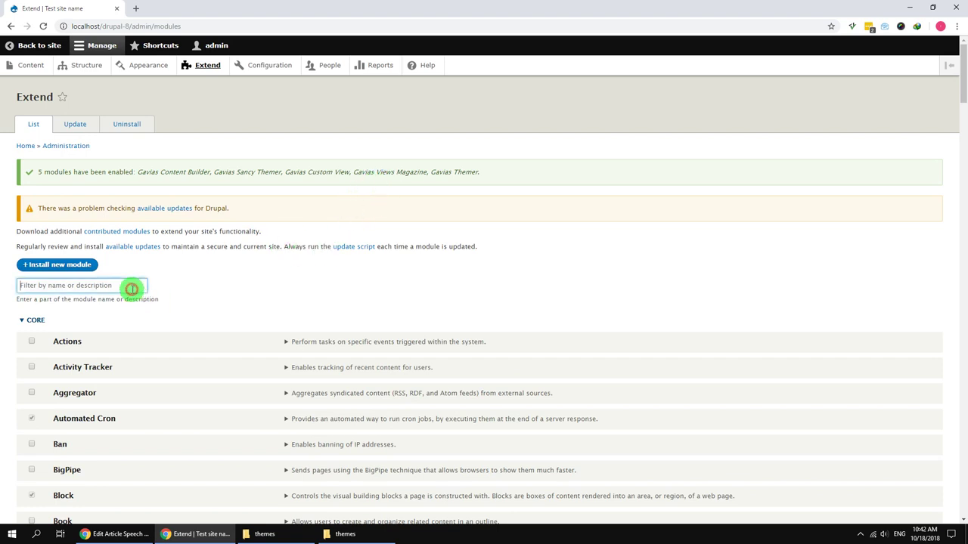
pyautogui.write('sancy')
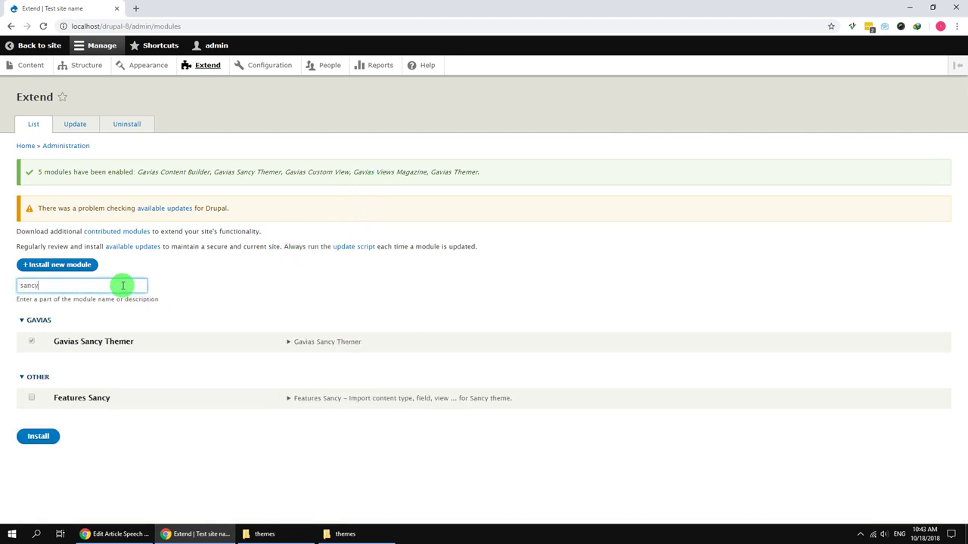
pyautogui.click(83, 401)
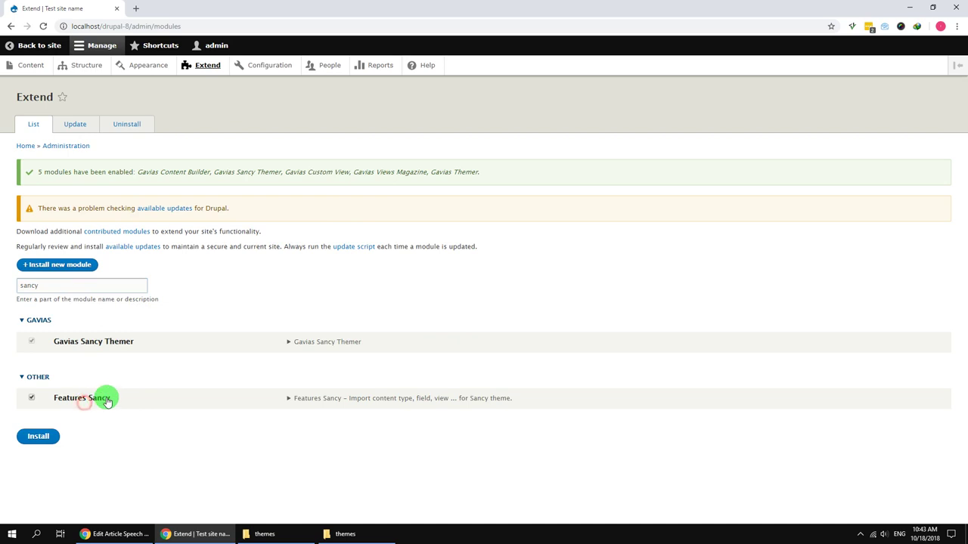
pyautogui.click(37, 438)
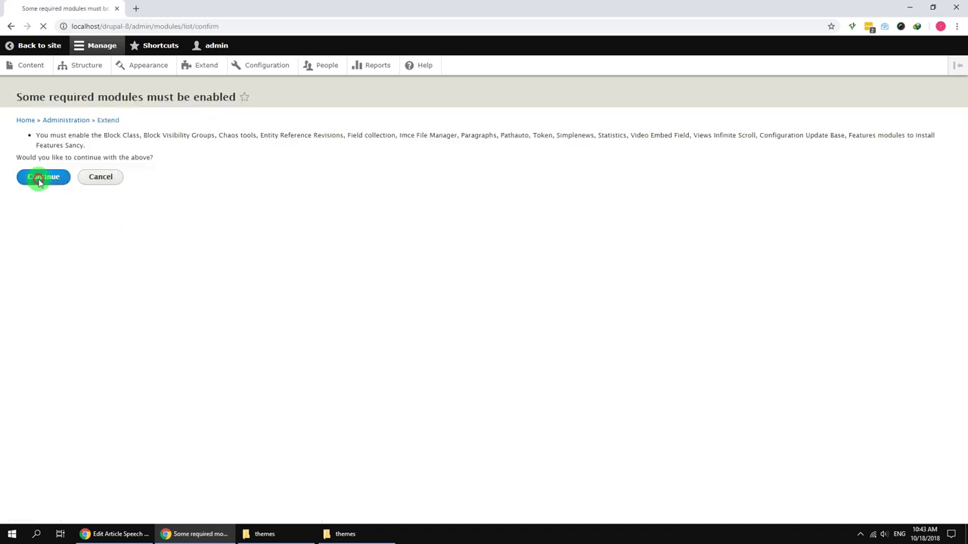
pyautogui.click(39, 179)
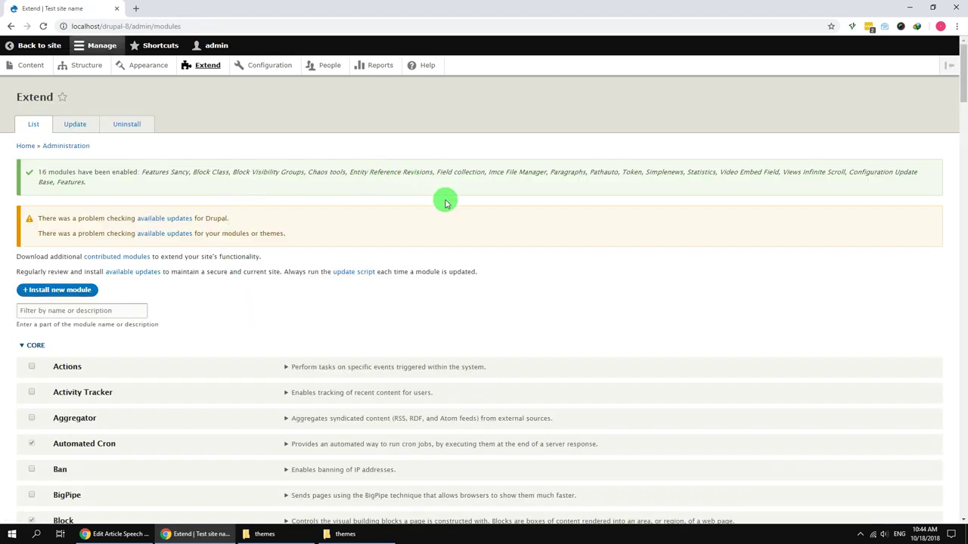
# Step: In the Gavias Sancy block layout, assign the Search block to the Search region and Breadcrumbs to the Breadcrumbs region
pyautogui.click(101, 66)
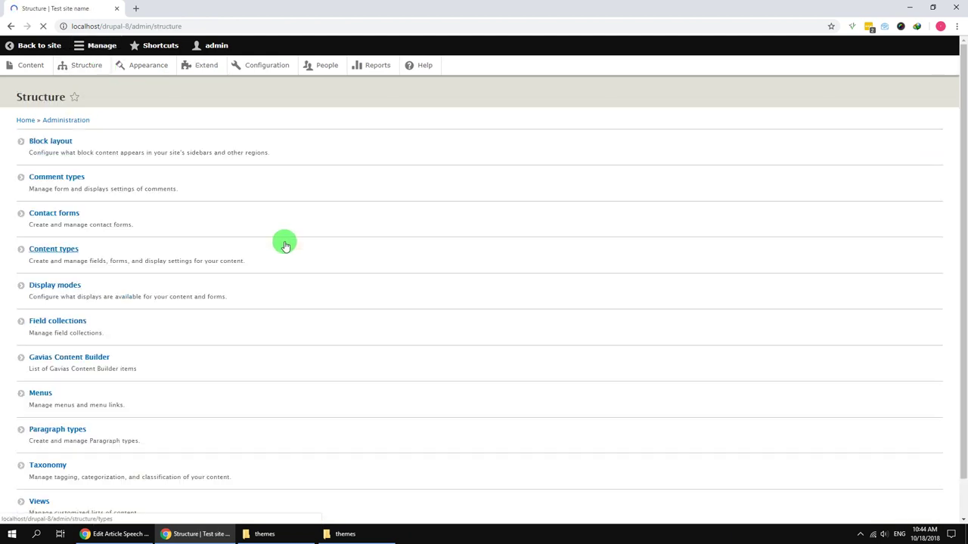
pyautogui.click(62, 146)
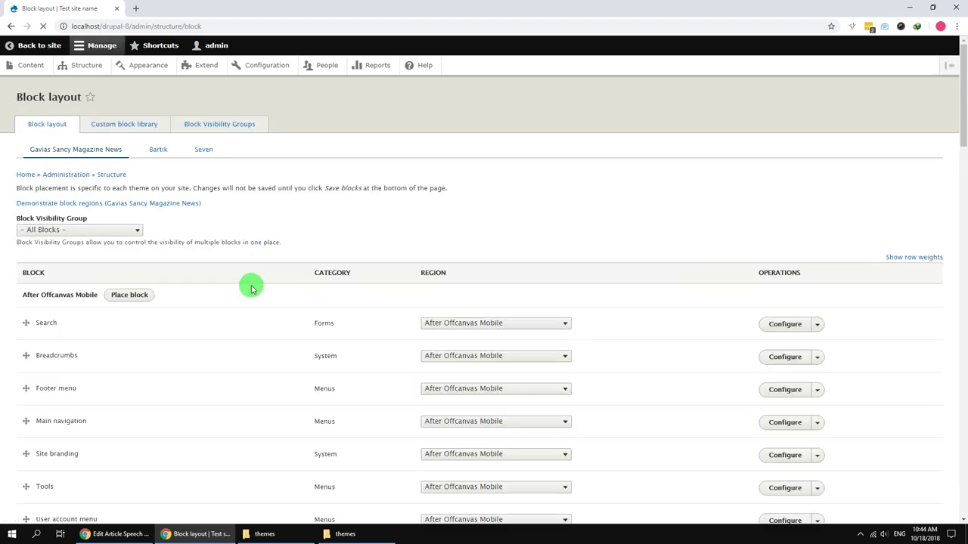
pyautogui.scroll(-2, 242, 295)
pyautogui.click(467, 223)
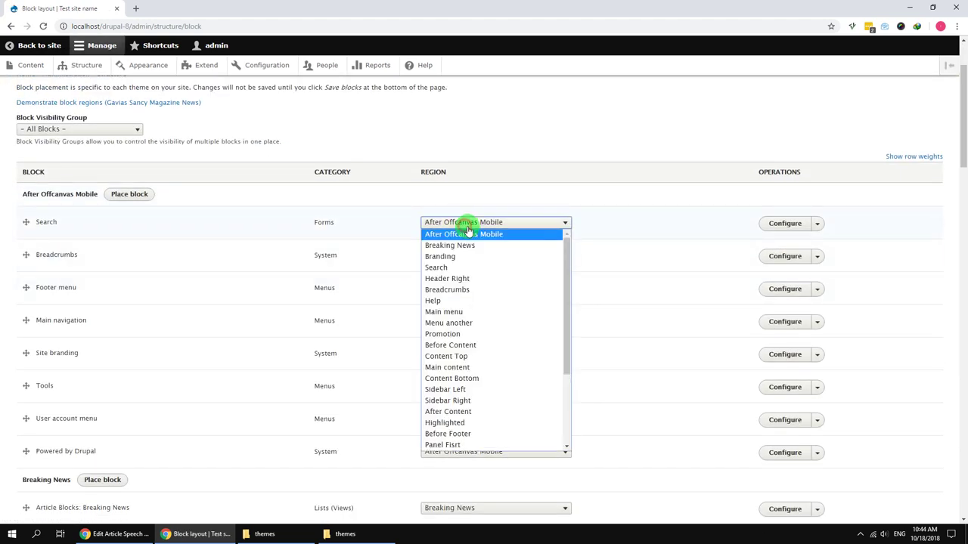
pyautogui.click(495, 266)
pyautogui.click(464, 257)
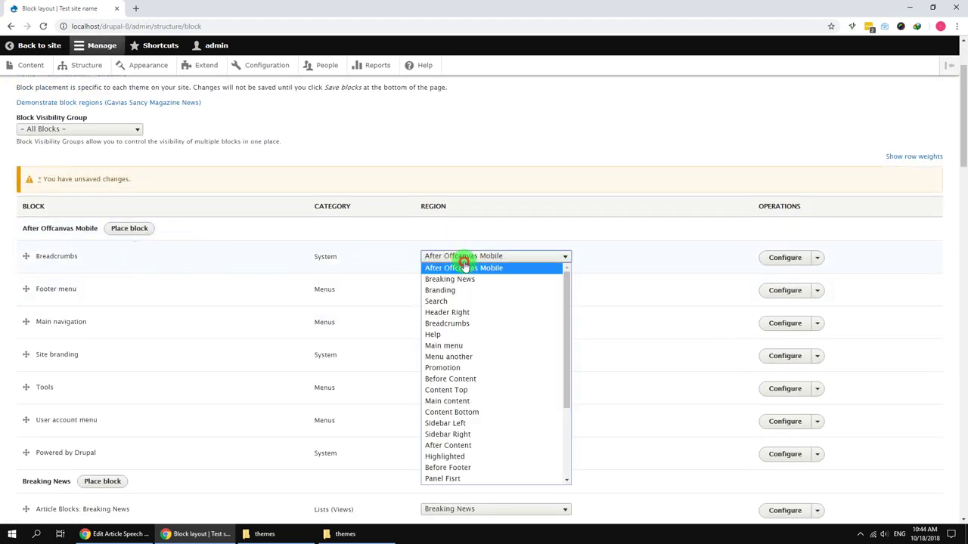
pyautogui.click(464, 301)
# Step: Assign the Footer menu block to Footer Four, Main navigation to Main menu, and Site branding to the Branding region
pyautogui.click(458, 257)
pyautogui.scroll(-3, 486, 381)
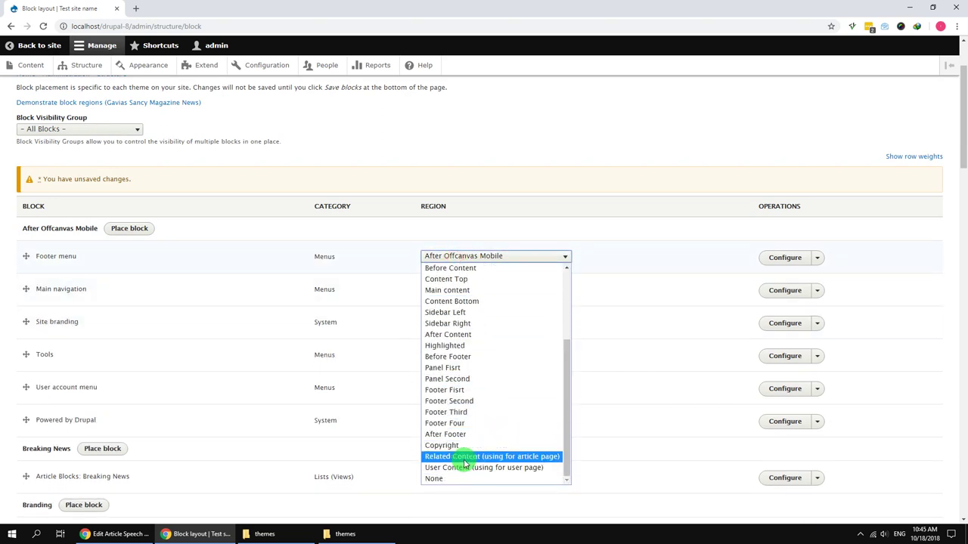
pyautogui.click(458, 423)
pyautogui.click(469, 257)
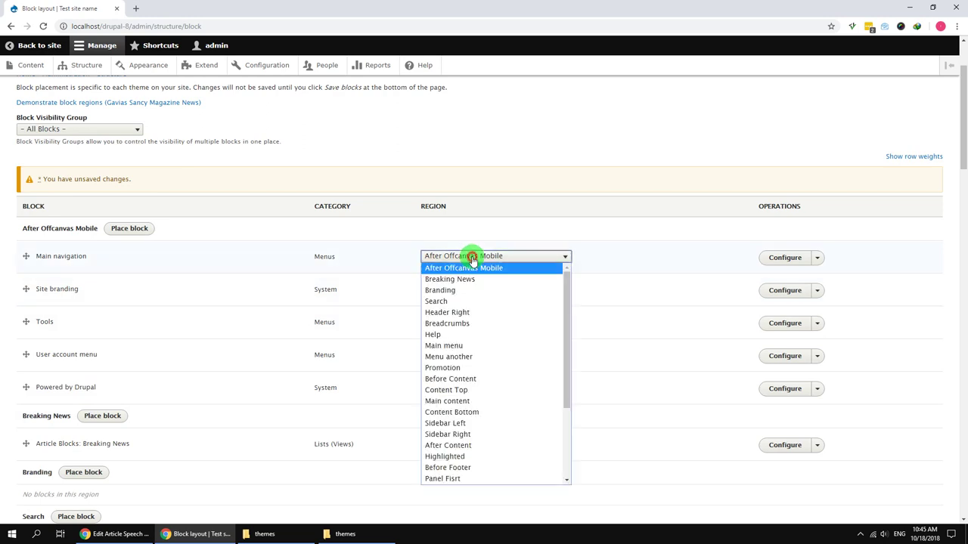
pyautogui.click(487, 347)
pyautogui.click(464, 258)
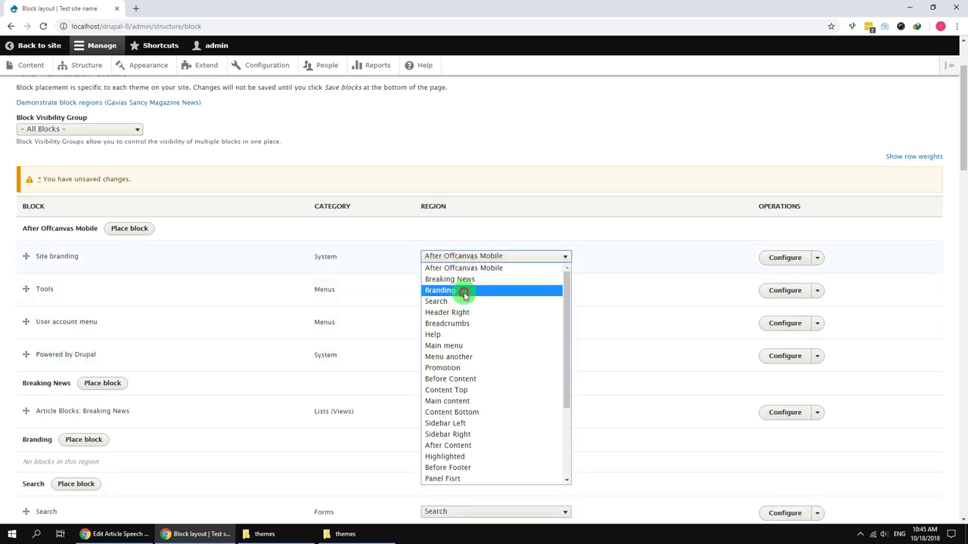
pyautogui.click(464, 294)
# Step: Set the region of the Tools, User account menu and Powered by Drupal blocks to None
pyautogui.click(466, 258)
pyautogui.scroll(-3, 467, 449)
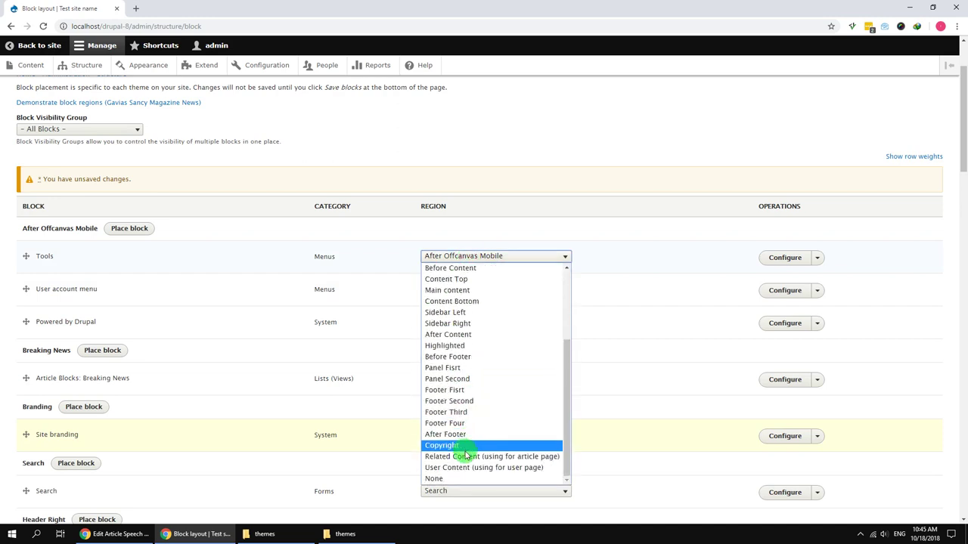
pyautogui.click(469, 478)
pyautogui.click(486, 256)
pyautogui.scroll(-1, 467, 427)
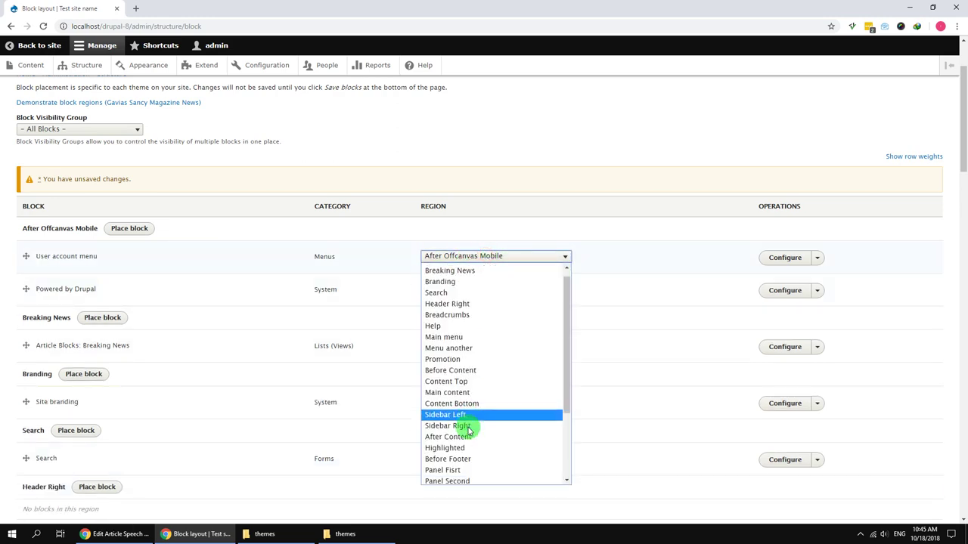
pyautogui.scroll(-3, 466, 454)
pyautogui.click(466, 479)
pyautogui.click(474, 256)
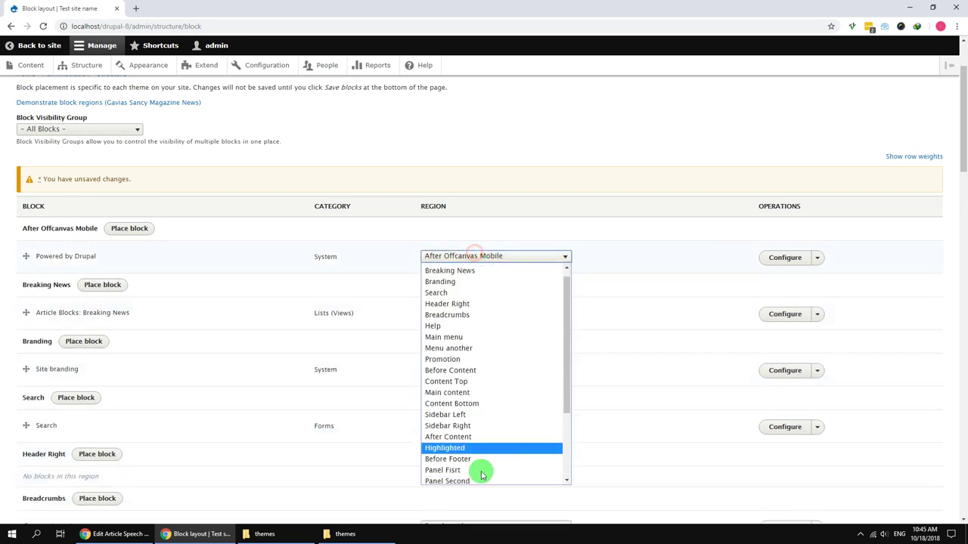
pyautogui.scroll(-2, 482, 474)
pyautogui.scroll(-2, 461, 479)
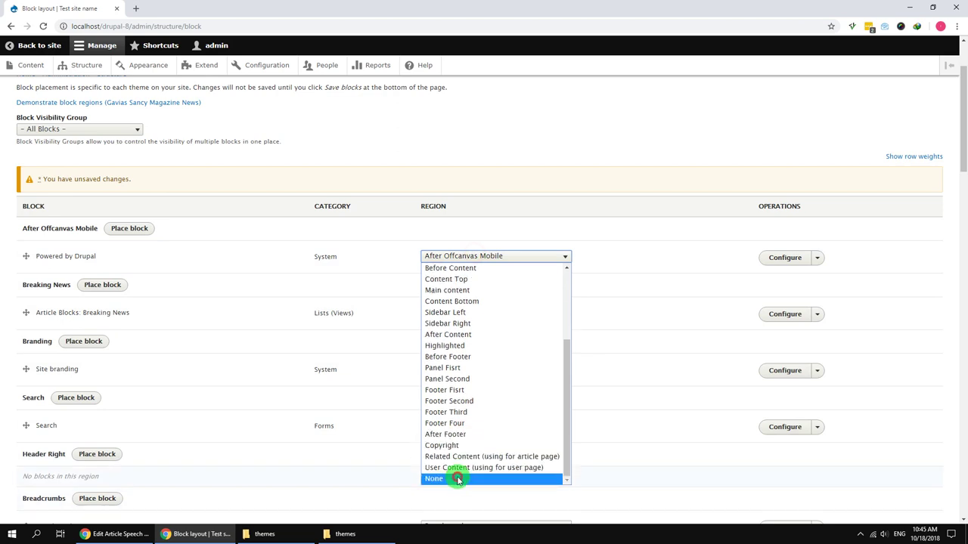
pyautogui.click(458, 479)
# Step: Set the region of the Page title block in Main content to None
pyautogui.scroll(-1, 436, 325)
pyautogui.scroll(-5, 73, 309)
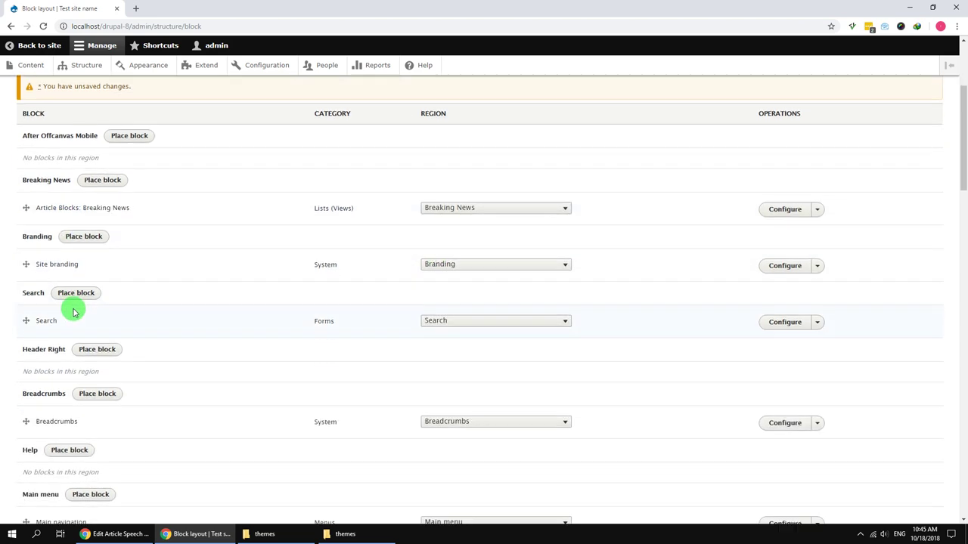
pyautogui.scroll(-5, 114, 341)
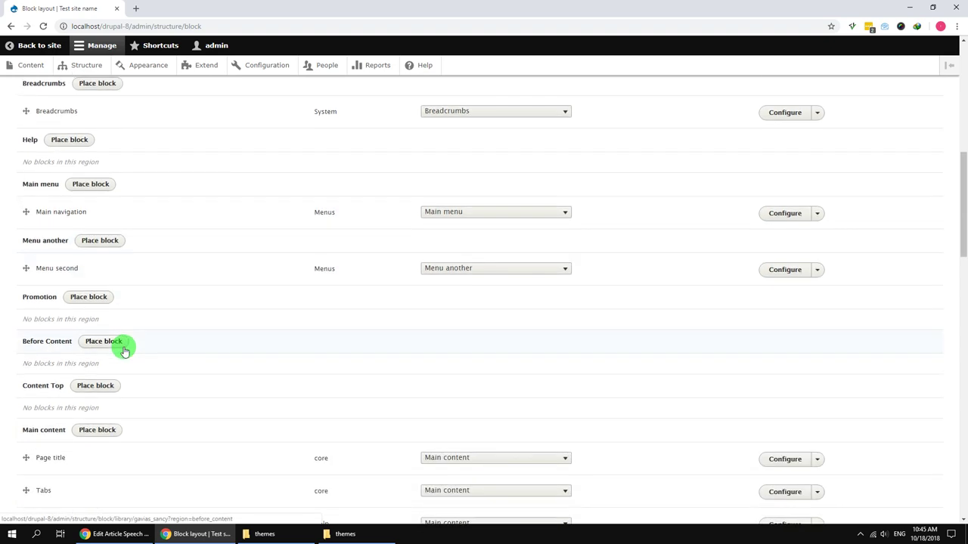
pyautogui.scroll(-1, 125, 348)
pyautogui.click(443, 256)
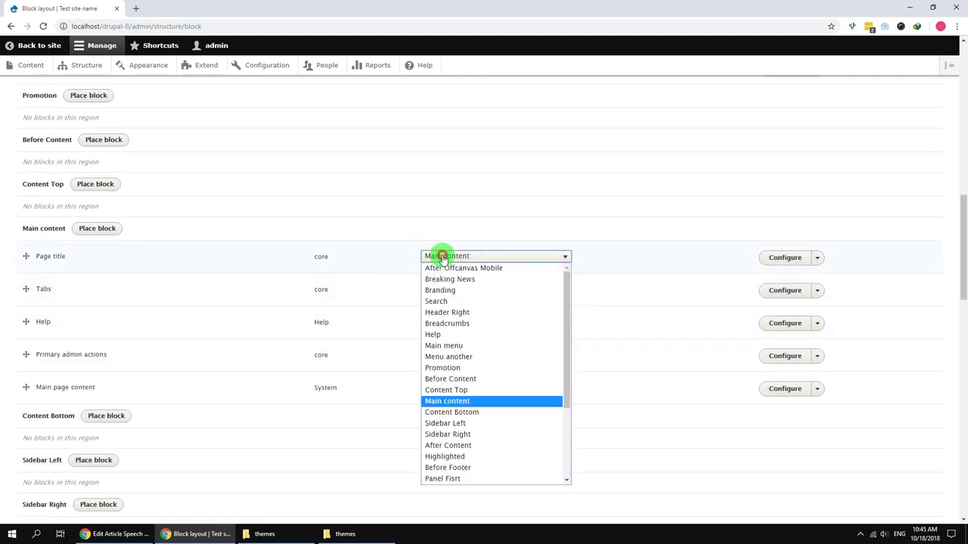
pyautogui.scroll(-3, 475, 462)
pyautogui.click(464, 481)
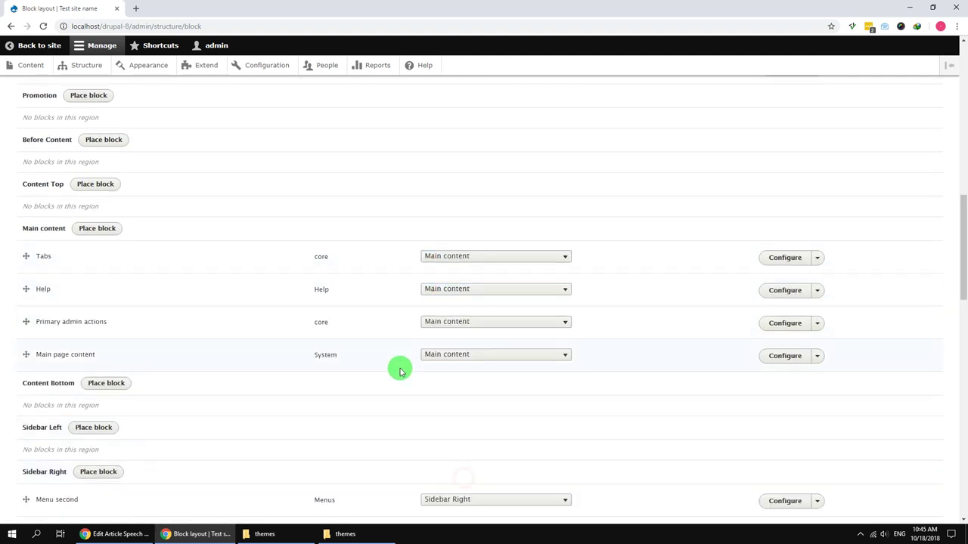
# Step: Move the Tabs, Help and Primary admin actions blocks from Main content to the Help region
pyautogui.click(456, 258)
pyautogui.click(453, 335)
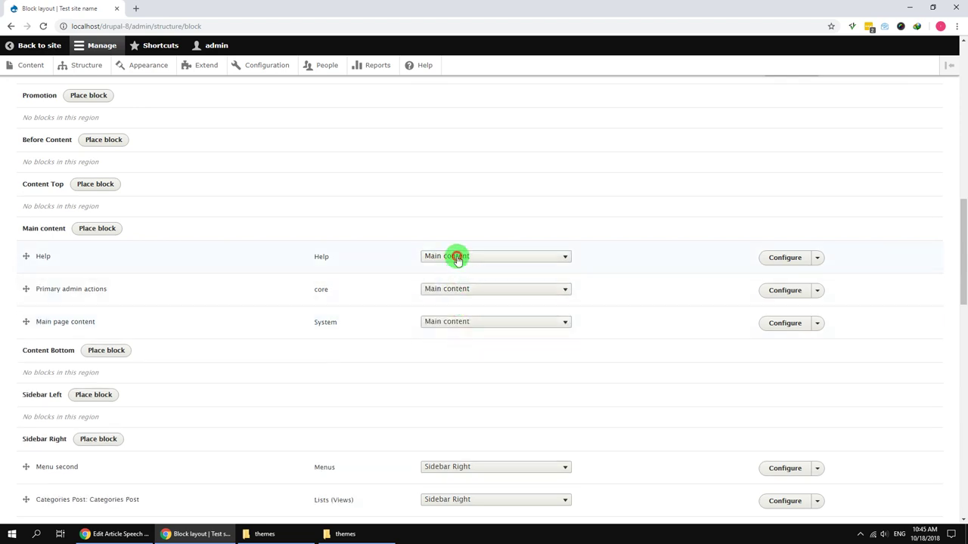
pyautogui.click(454, 256)
pyautogui.click(448, 335)
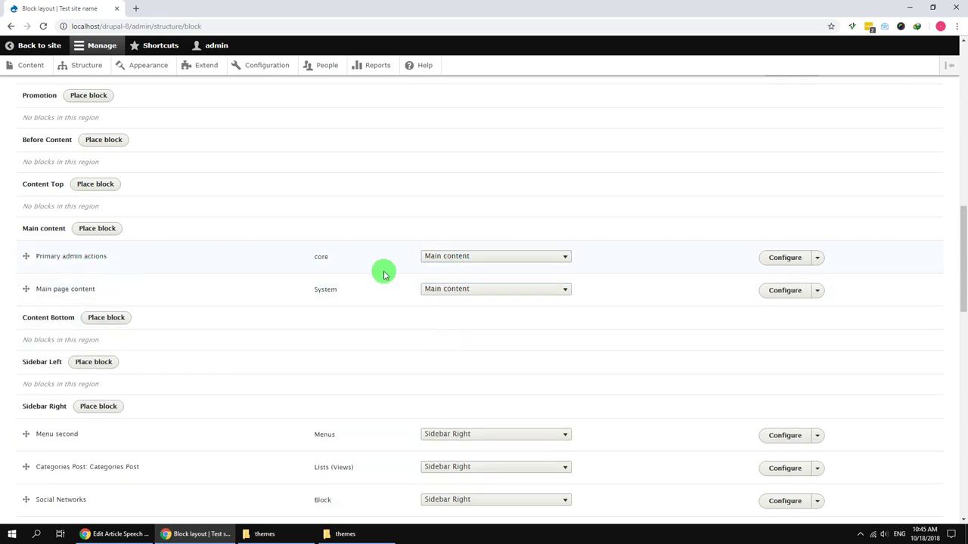
pyautogui.click(465, 257)
pyautogui.click(470, 337)
# Step: Move the Status messages block to the Help region and save the block layout
pyautogui.scroll(-3, 335, 352)
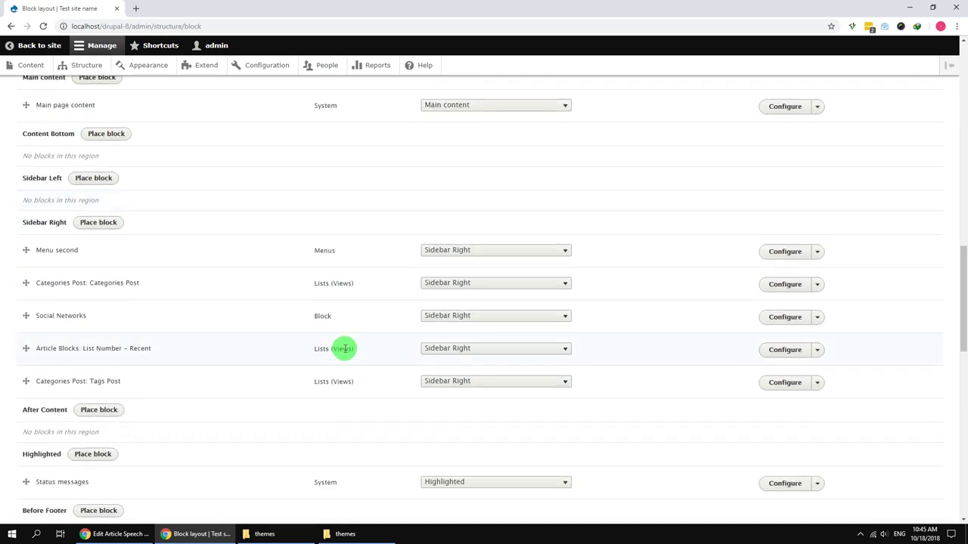
pyautogui.scroll(-2, 343, 345)
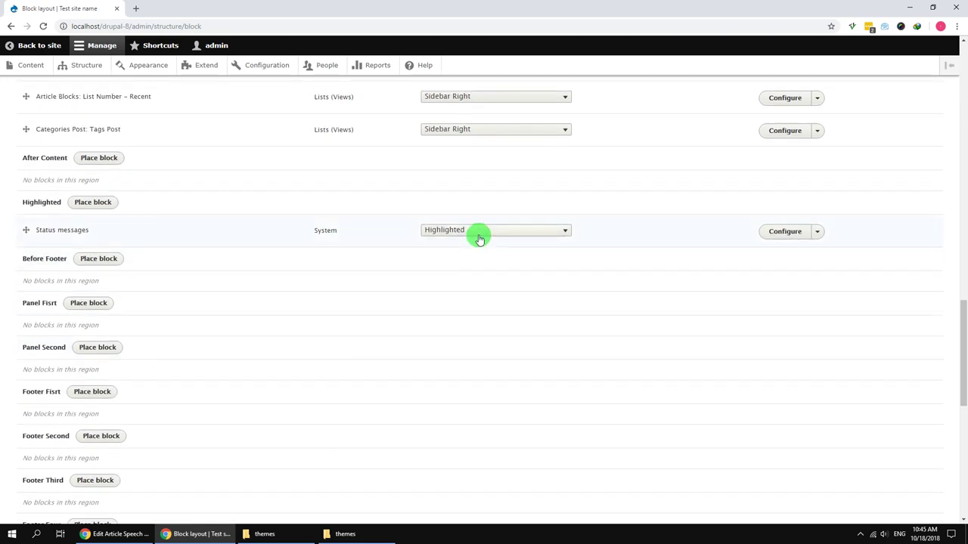
pyautogui.click(476, 231)
pyautogui.click(461, 309)
pyautogui.scroll(-7, 341, 356)
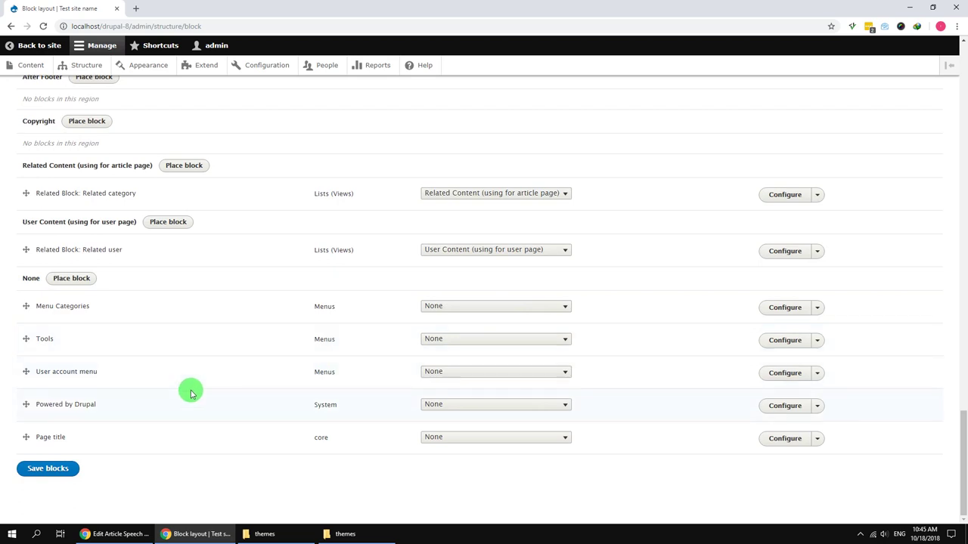
pyautogui.click(64, 479)
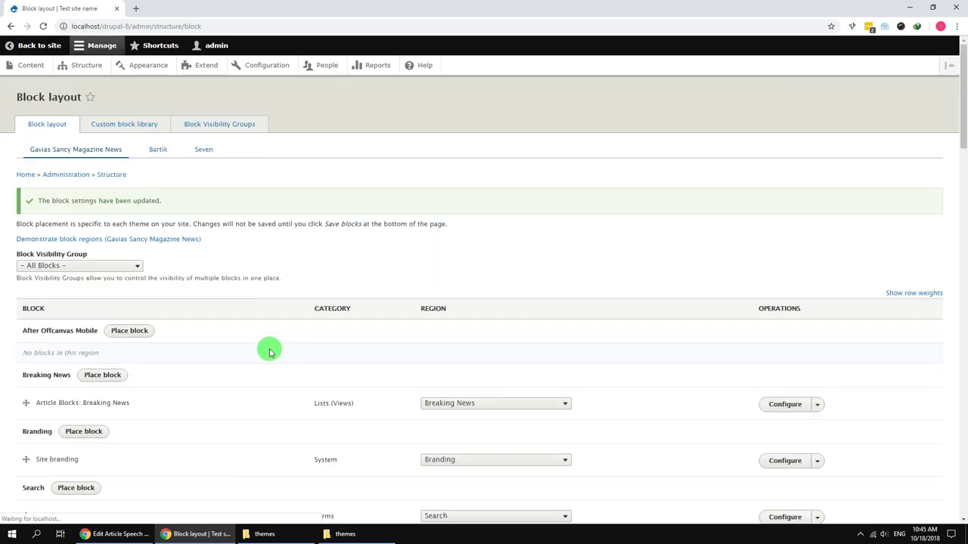
# Step: Configure the Site branding block to hide the site name and site slogan, and save the block
pyautogui.scroll(-2, 227, 303)
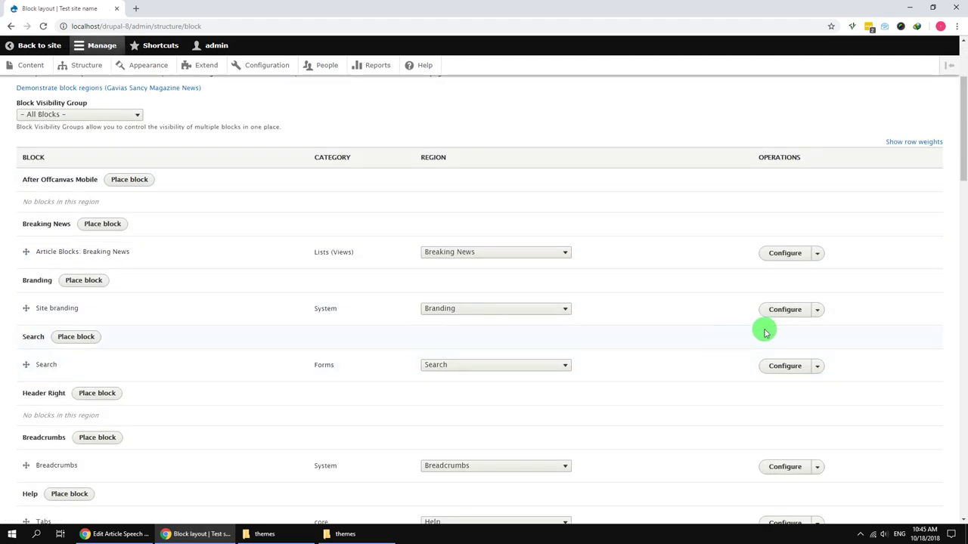
pyautogui.click(786, 310)
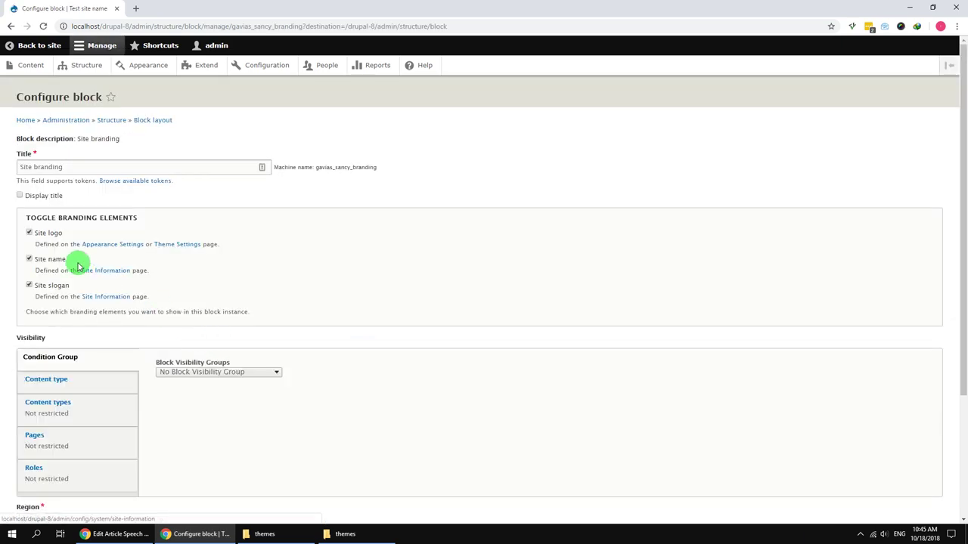
pyautogui.click(50, 259)
pyautogui.click(52, 285)
pyautogui.scroll(-2, 65, 391)
pyautogui.click(46, 483)
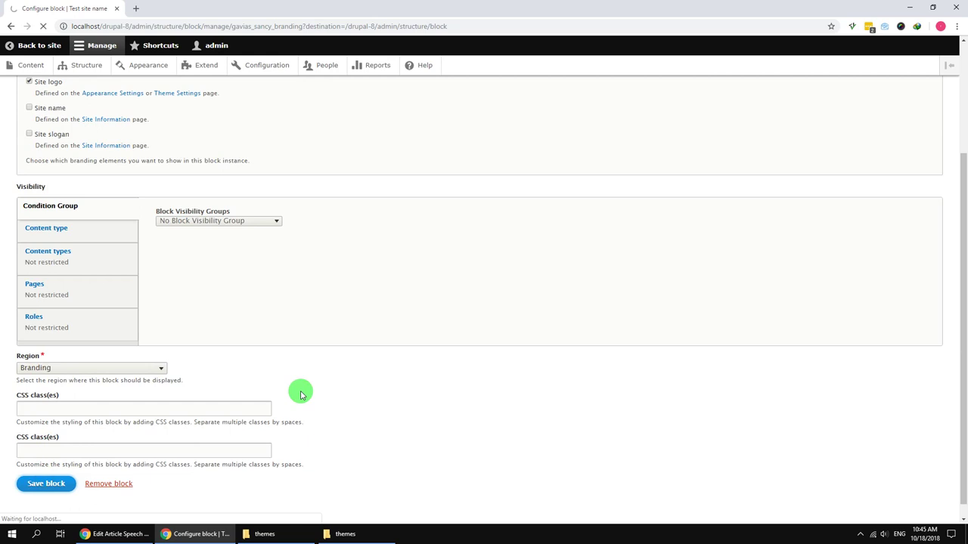
# Step: Enable the disabled Content Builder field in the Basic page content type's form display and save
pyautogui.click(99, 74)
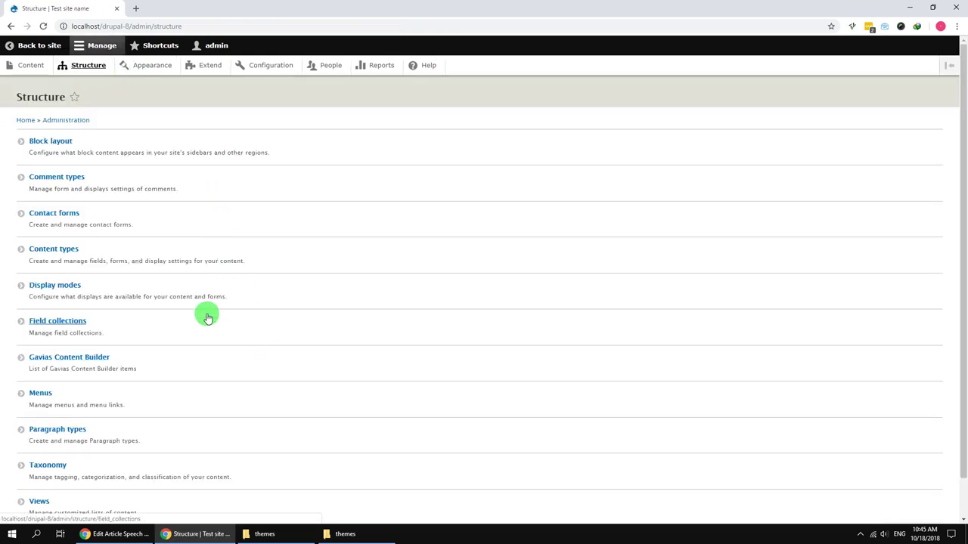
pyautogui.click(62, 248)
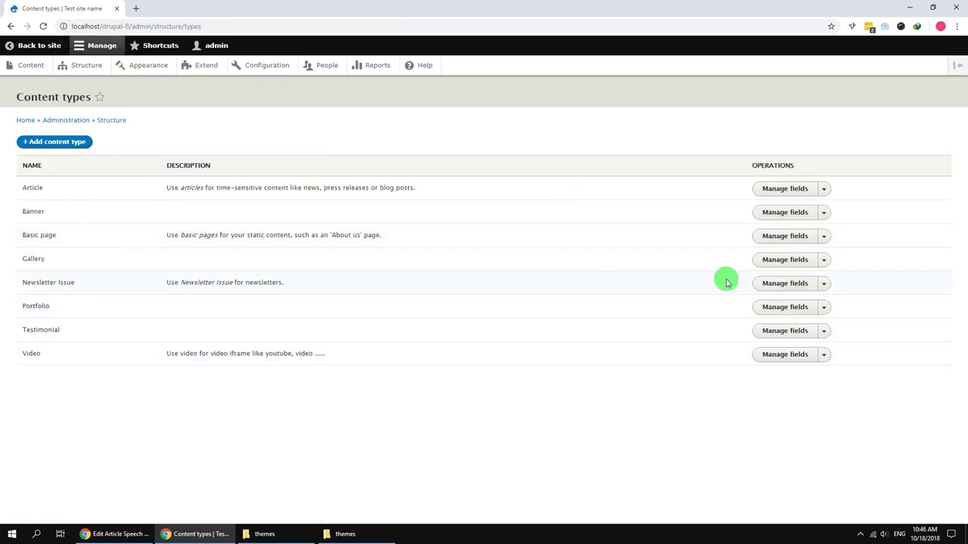
pyautogui.click(771, 236)
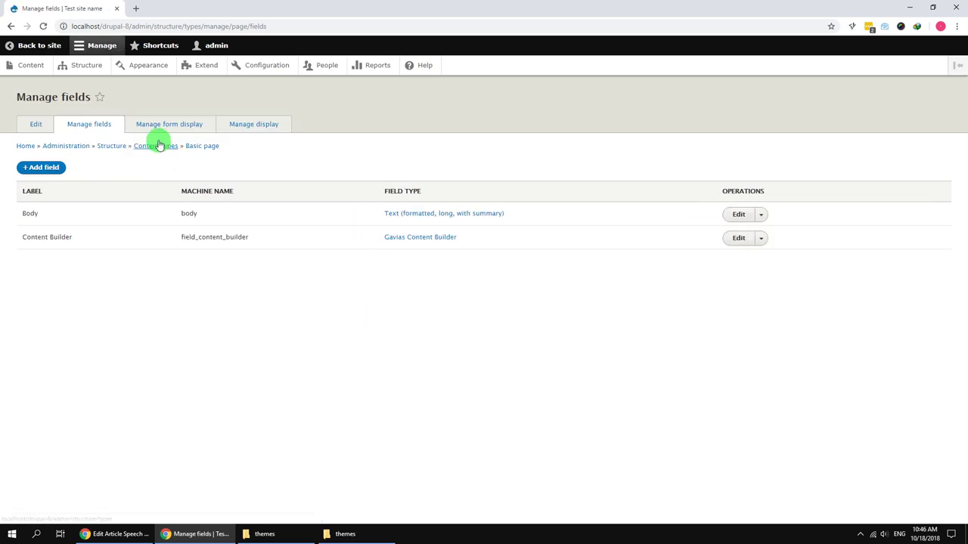
pyautogui.click(160, 126)
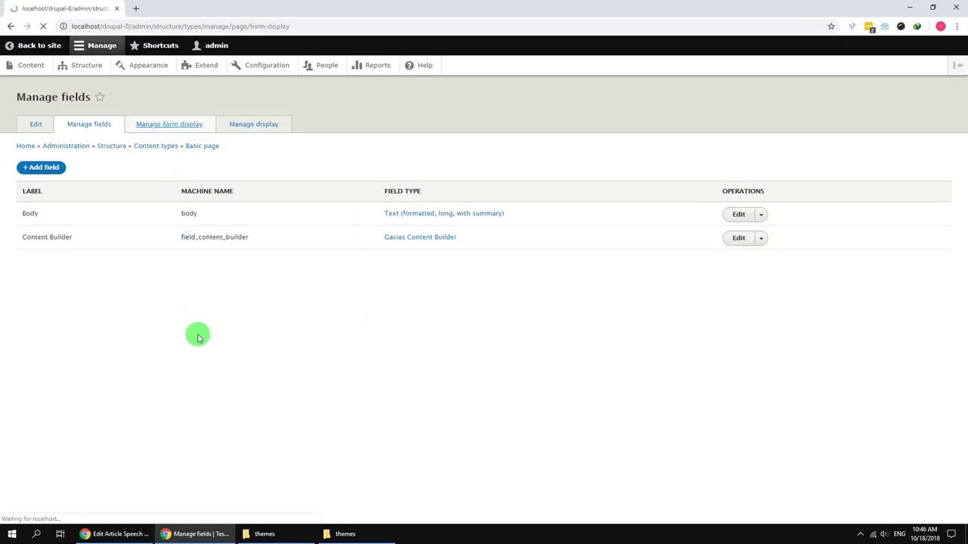
pyautogui.scroll(-3, 189, 347)
pyautogui.moveTo(30, 441); pyautogui.dragTo(56, 428)
pyautogui.scroll(-1, 76, 469)
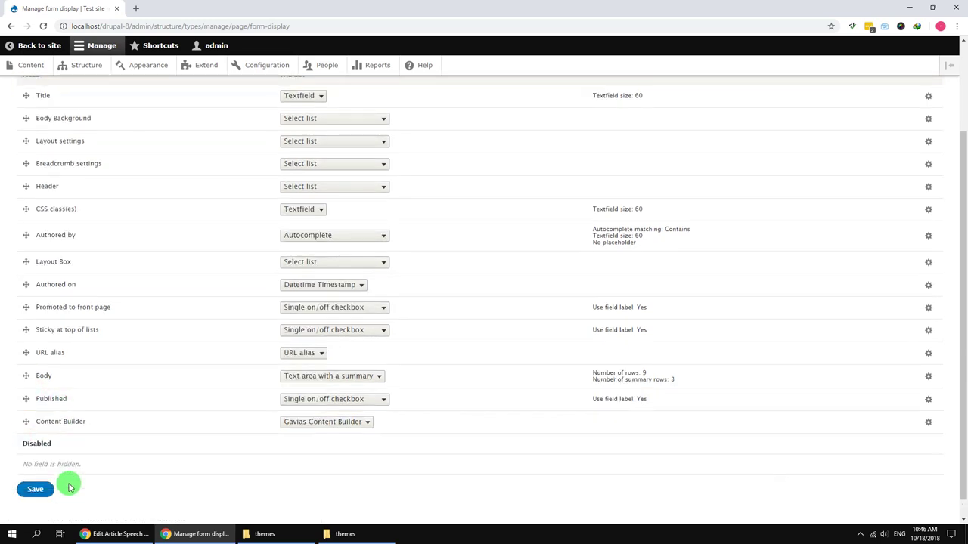
pyautogui.click(35, 467)
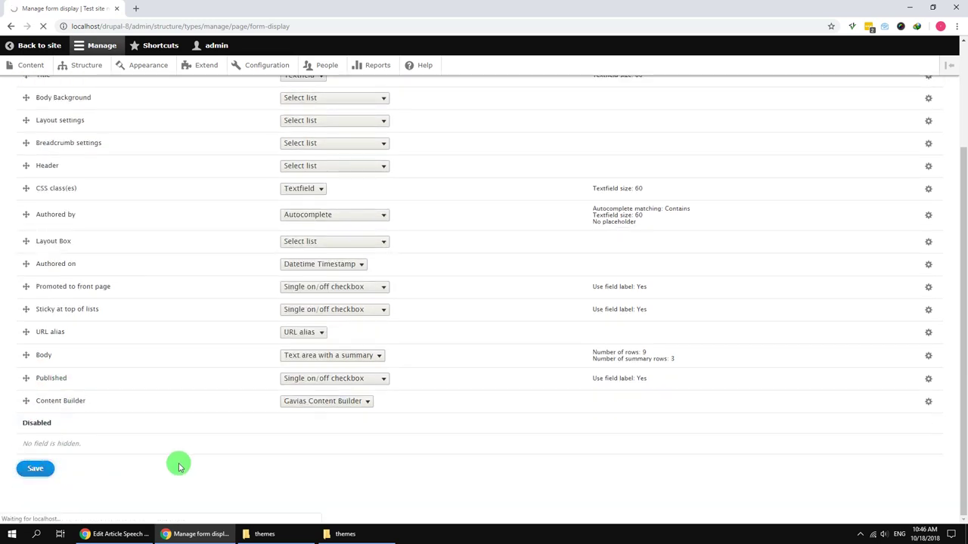
# Step: Enable the Content Builder field in Basic page's default display with its label set to Hidden, and save
pyautogui.click(254, 136)
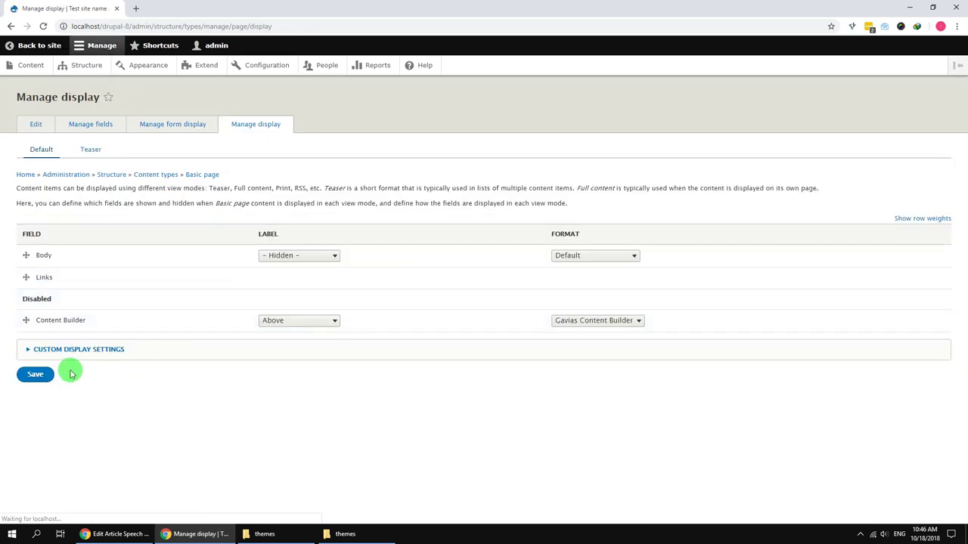
pyautogui.moveTo(27, 320); pyautogui.dragTo(33, 301)
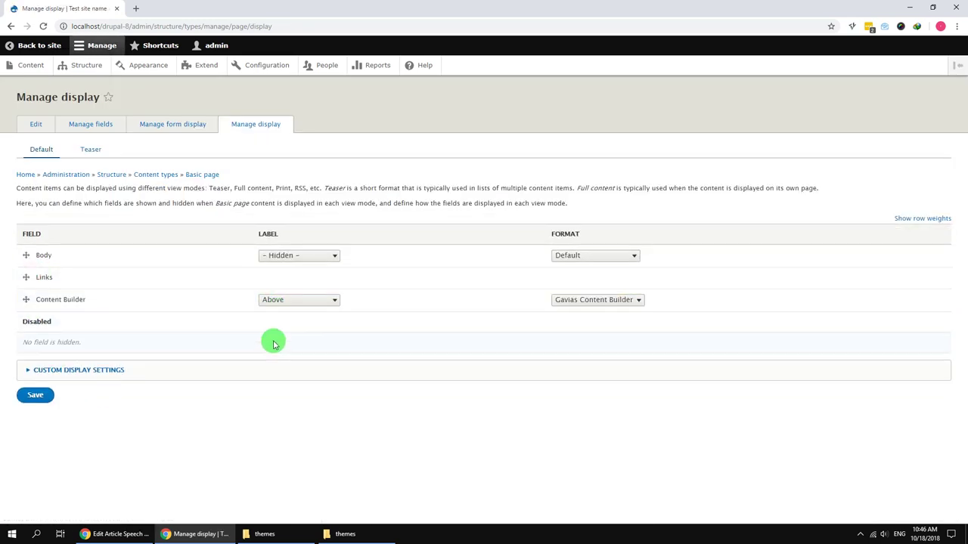
pyautogui.click(279, 300)
pyautogui.click(280, 335)
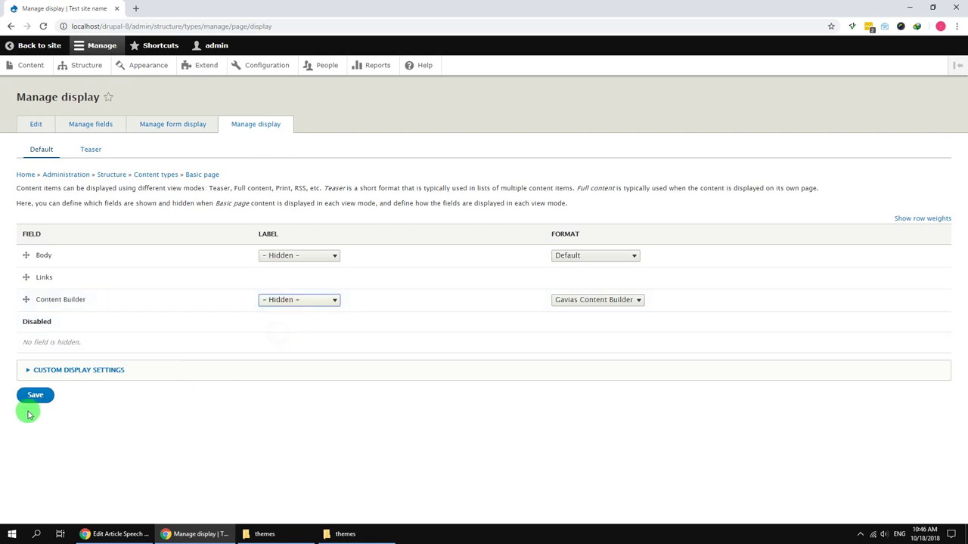
pyautogui.click(34, 396)
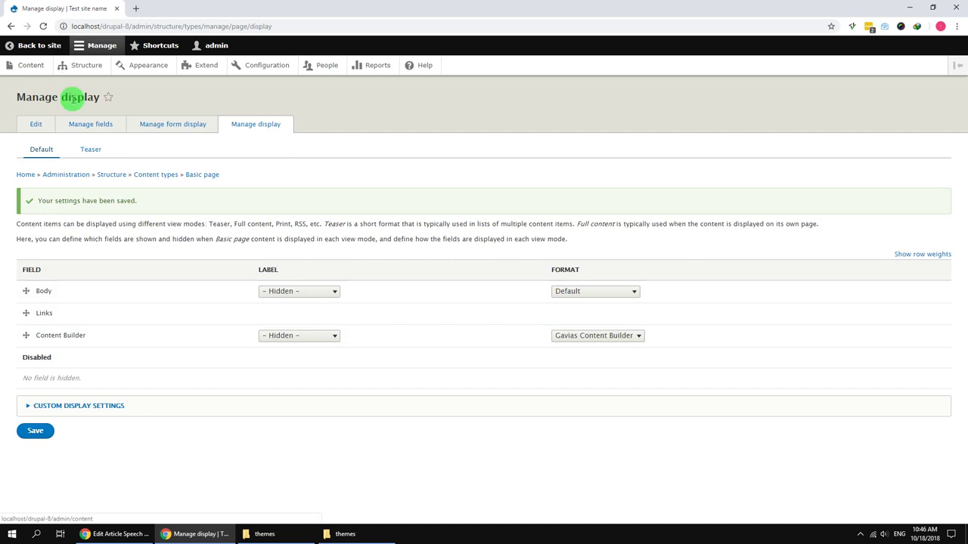
# Step: Open the form display settings of the Article content type
pyautogui.click(28, 65)
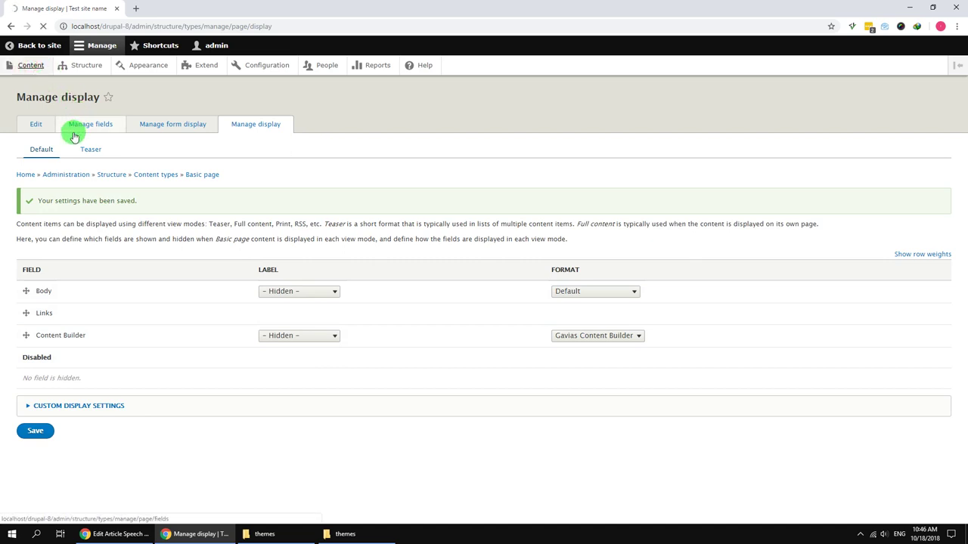
pyautogui.click(91, 65)
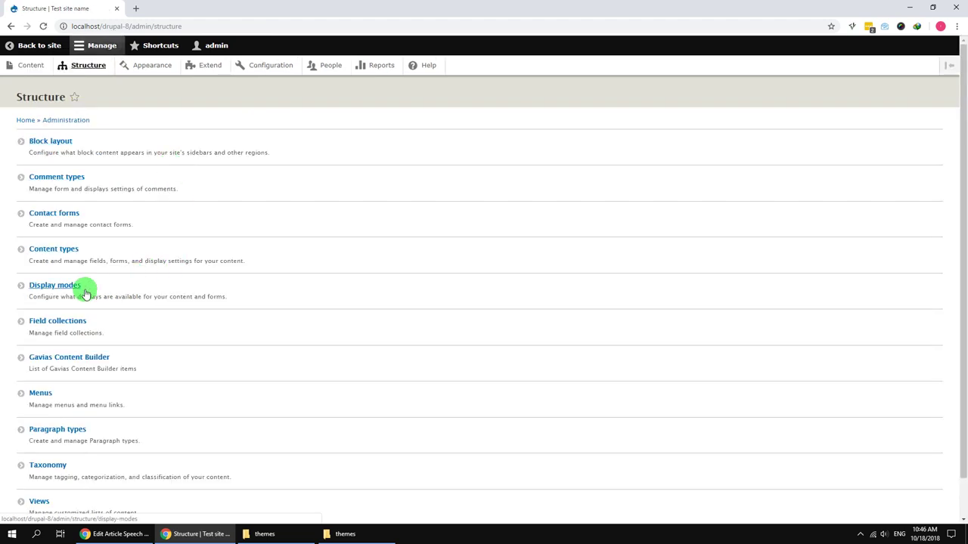
pyautogui.click(54, 252)
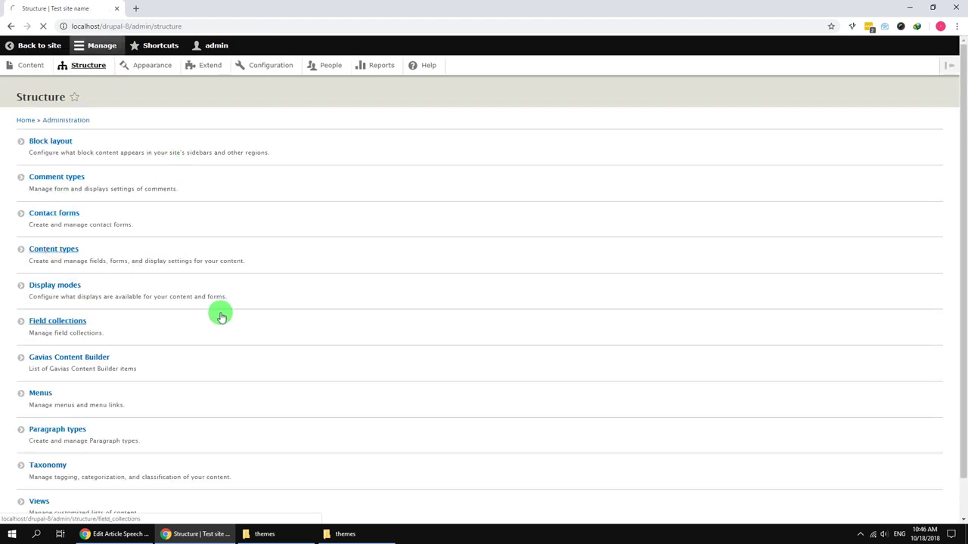
pyautogui.click(787, 189)
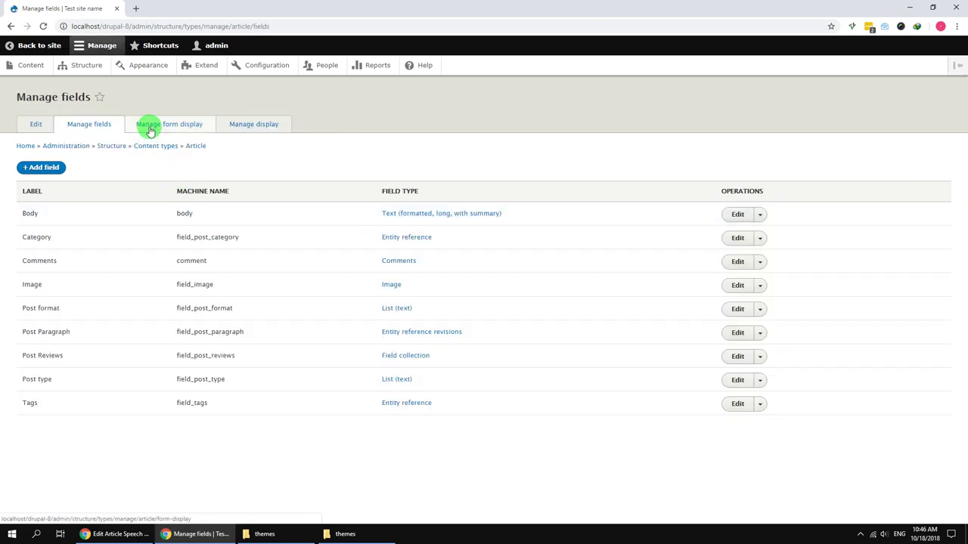
pyautogui.click(150, 124)
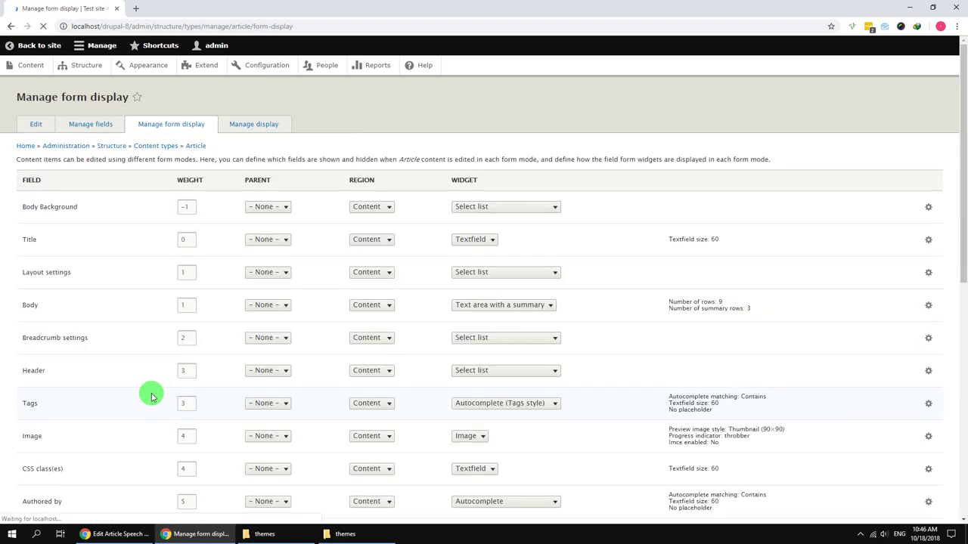
# Step: Enable the disabled Post type, Post Reviews, Post Paragraph, Post format and Category fields in the Article form display, and save
pyautogui.scroll(-3, 149, 399)
pyautogui.scroll(-1, 149, 398)
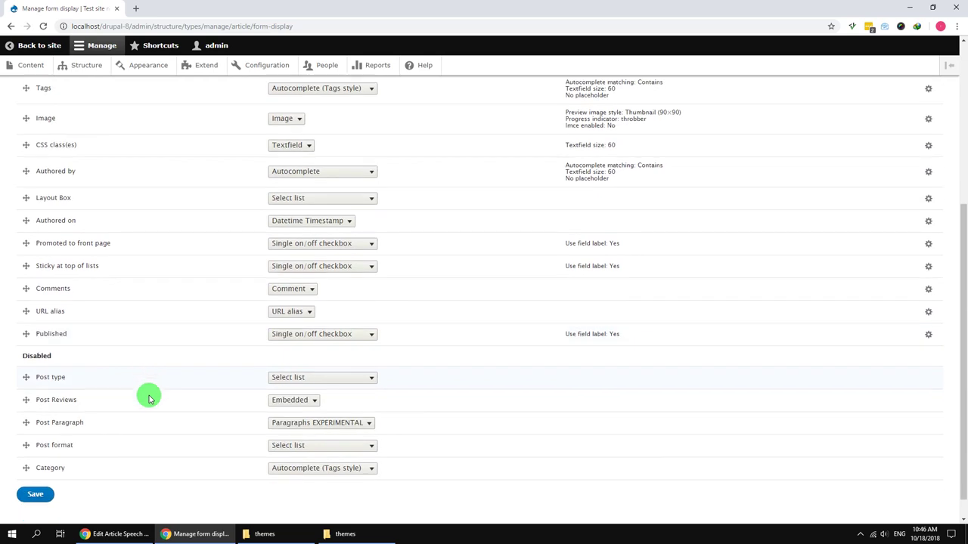
pyautogui.moveTo(28, 353); pyautogui.dragTo(30, 309)
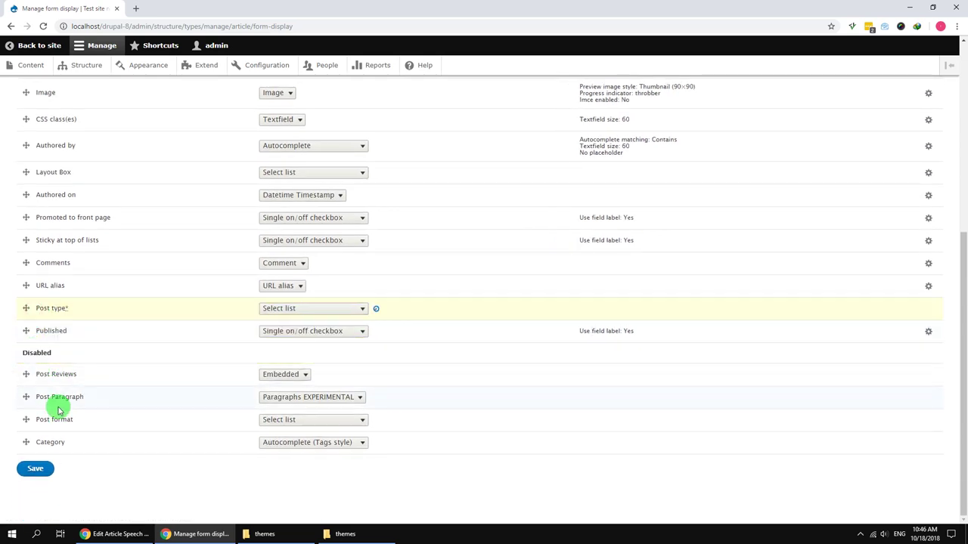
pyautogui.moveTo(26, 373); pyautogui.dragTo(28, 339)
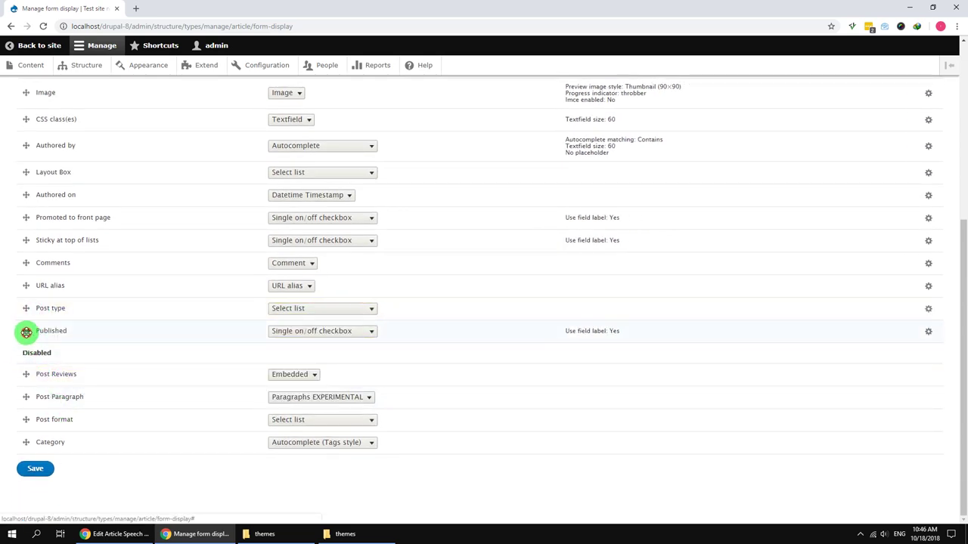
pyautogui.moveTo(25, 375); pyautogui.dragTo(36, 330)
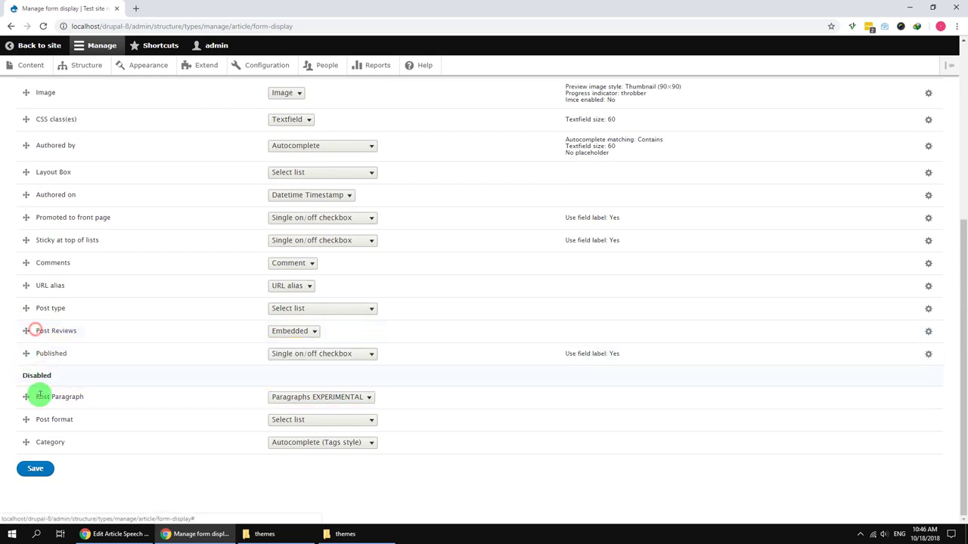
pyautogui.moveTo(28, 398); pyautogui.dragTo(31, 344)
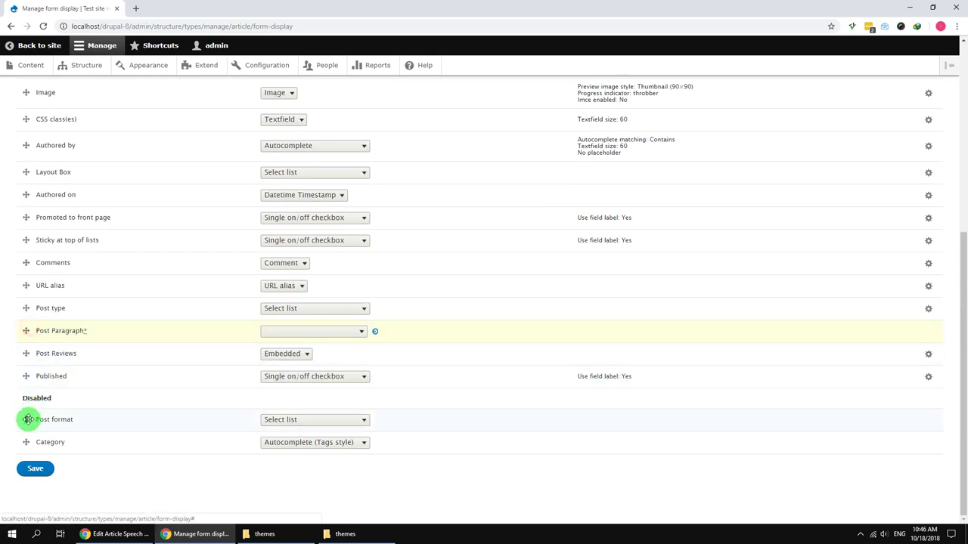
pyautogui.moveTo(27, 420); pyautogui.dragTo(34, 352)
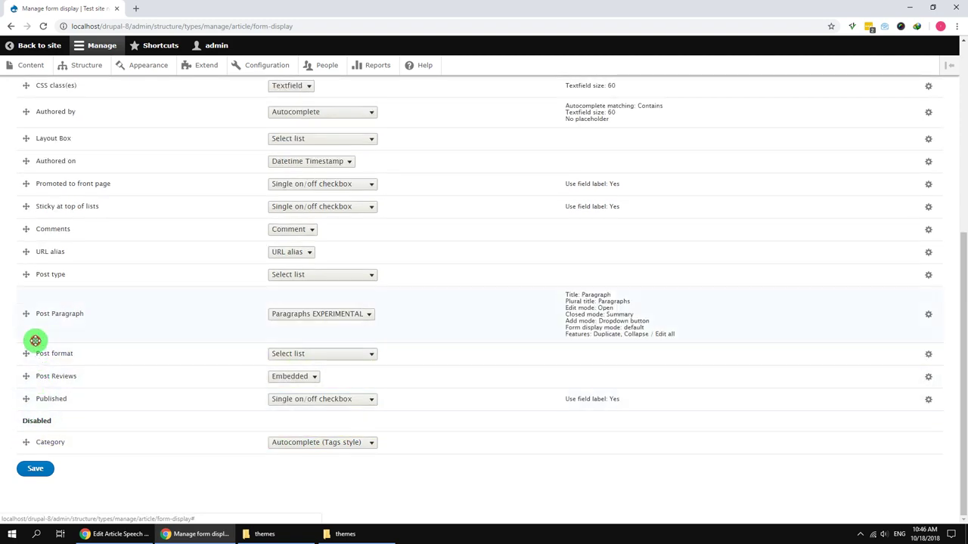
pyautogui.moveTo(25, 442); pyautogui.dragTo(37, 285)
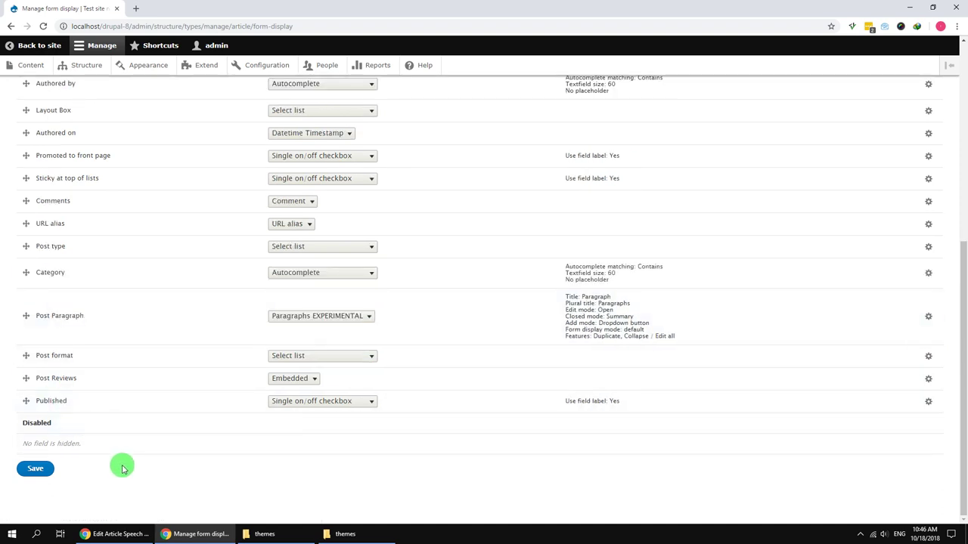
pyautogui.click(35, 472)
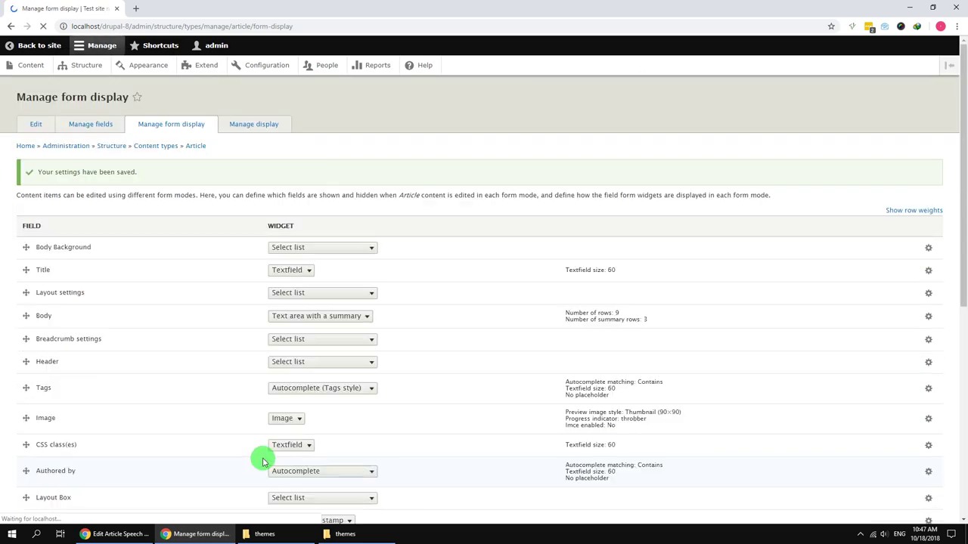
# Step: Allow users to select files from Imce File Manager in the Article Image field's widget settings
pyautogui.scroll(-3, 260, 456)
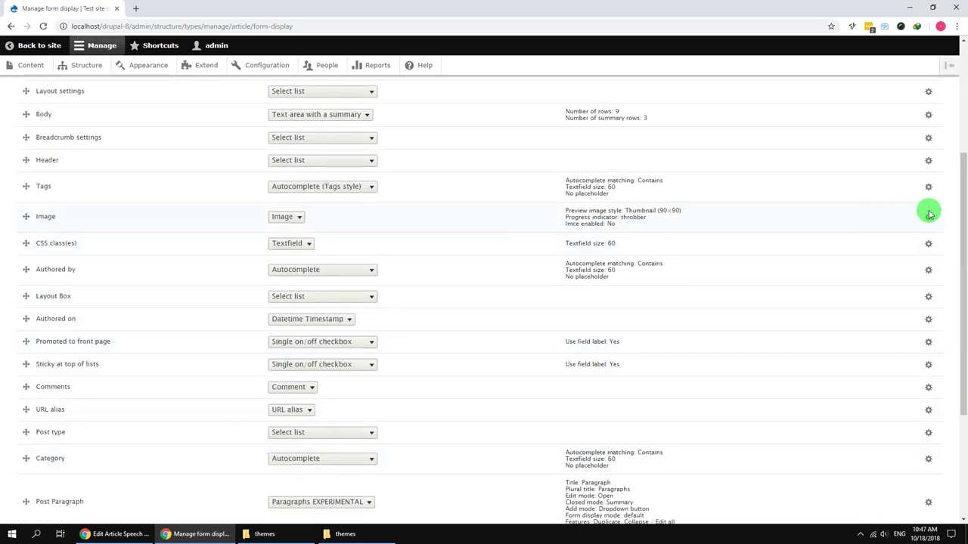
pyautogui.click(928, 217)
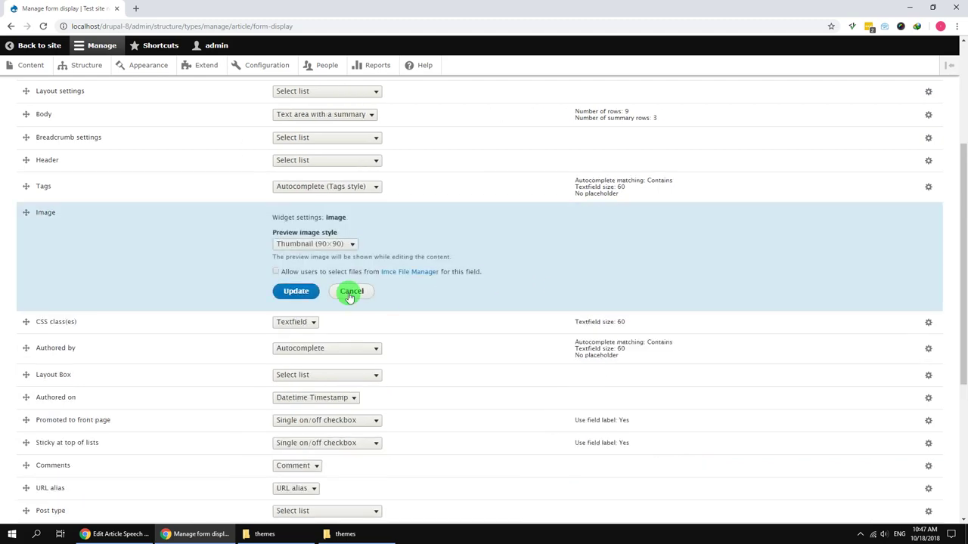
pyautogui.click(292, 271)
pyautogui.click(295, 291)
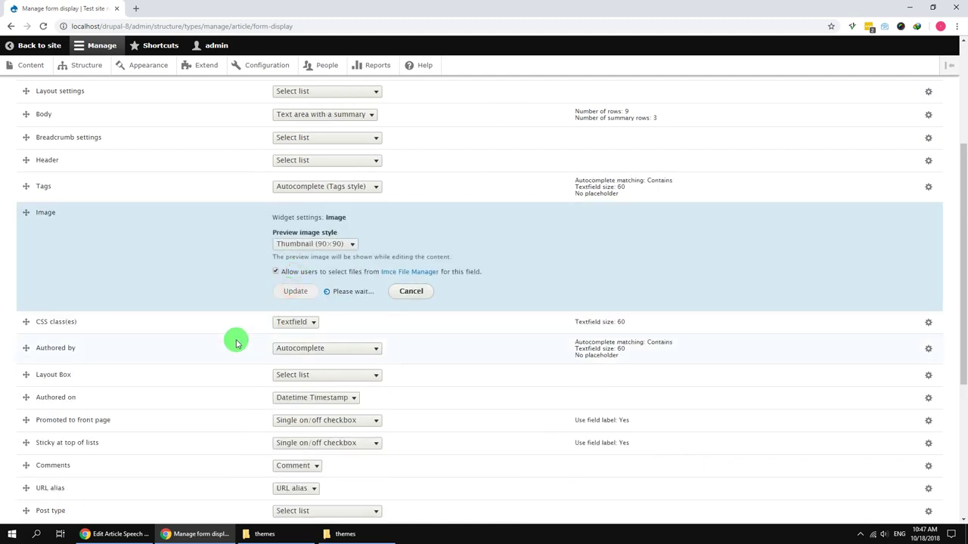
# Step: Set the Category, Post type and Post format widgets to Check boxes/radio buttons, and save the Article form display
pyautogui.scroll(-3, 235, 343)
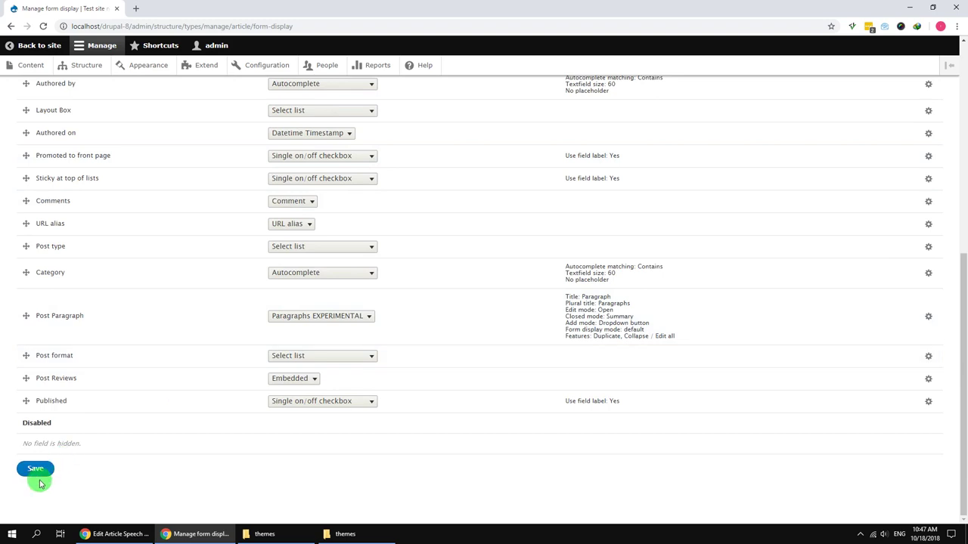
pyautogui.click(313, 275)
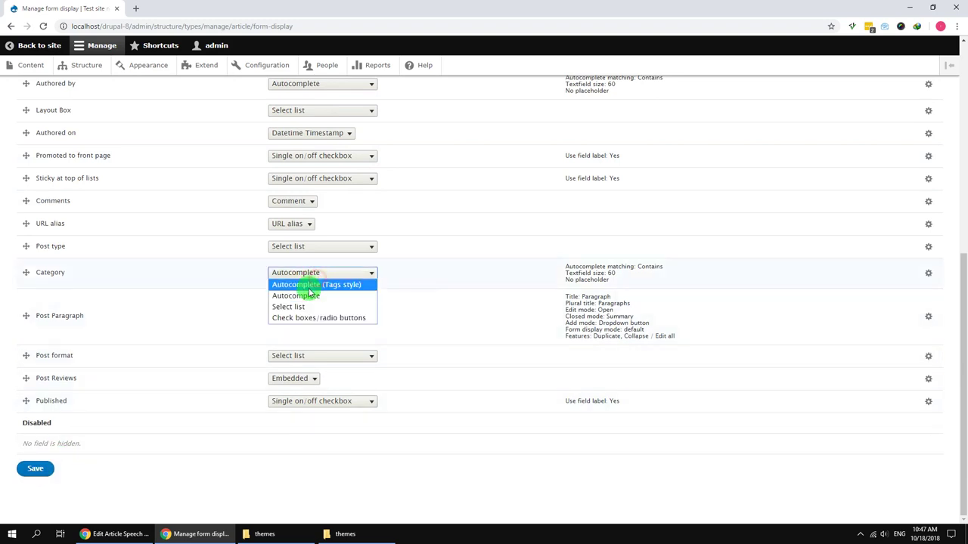
pyautogui.click(299, 306)
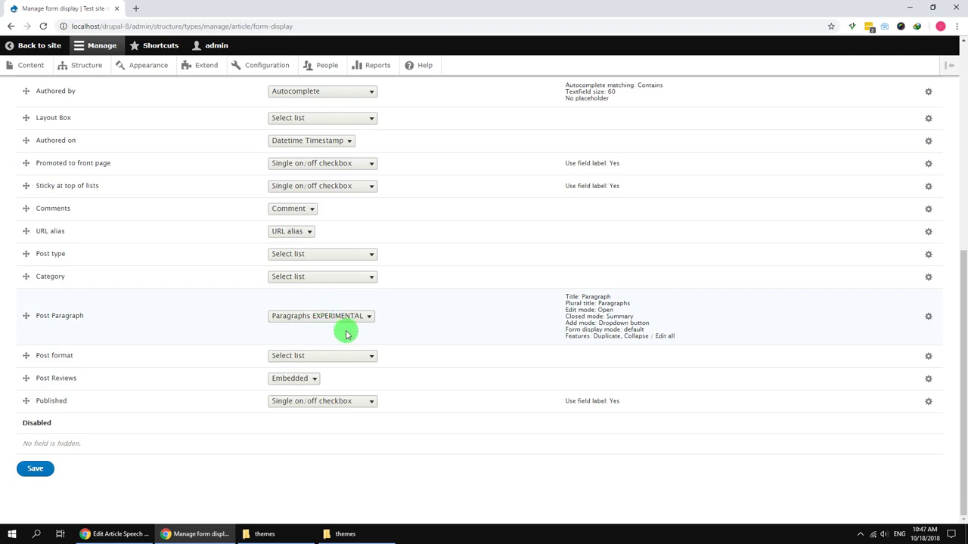
pyautogui.click(310, 277)
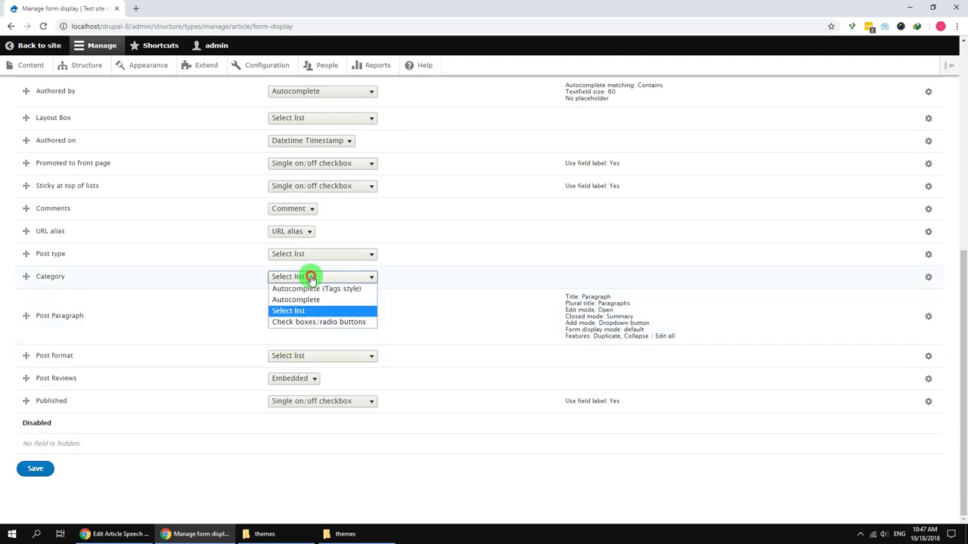
pyautogui.click(305, 322)
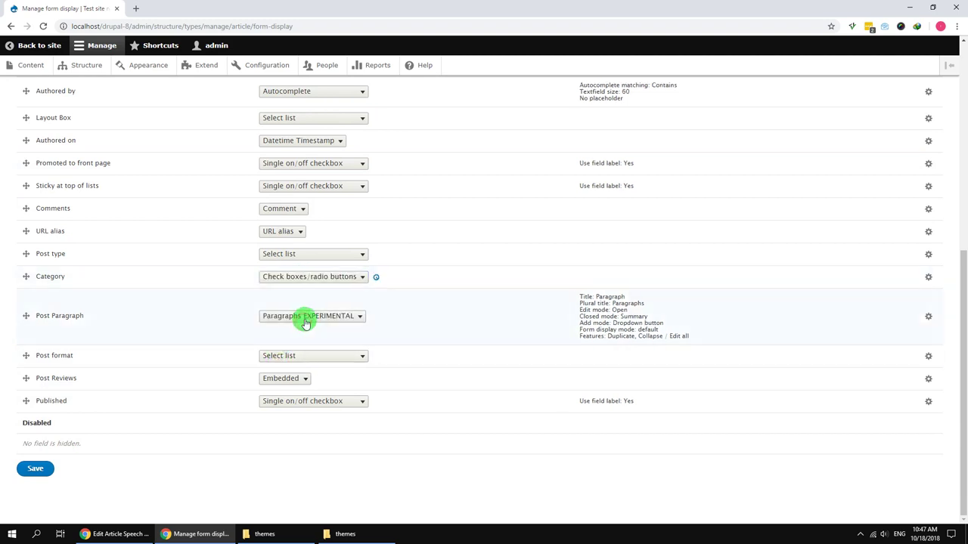
pyautogui.click(307, 256)
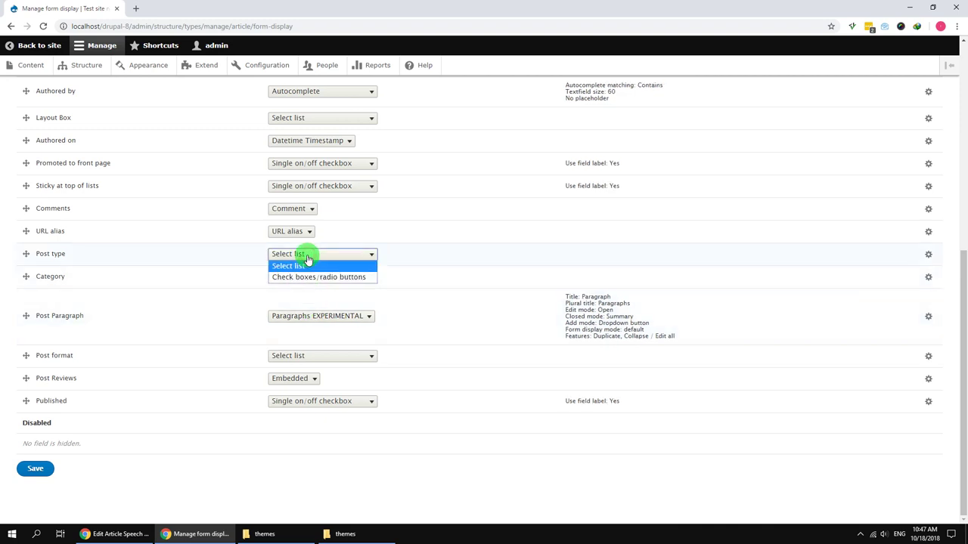
pyautogui.click(304, 278)
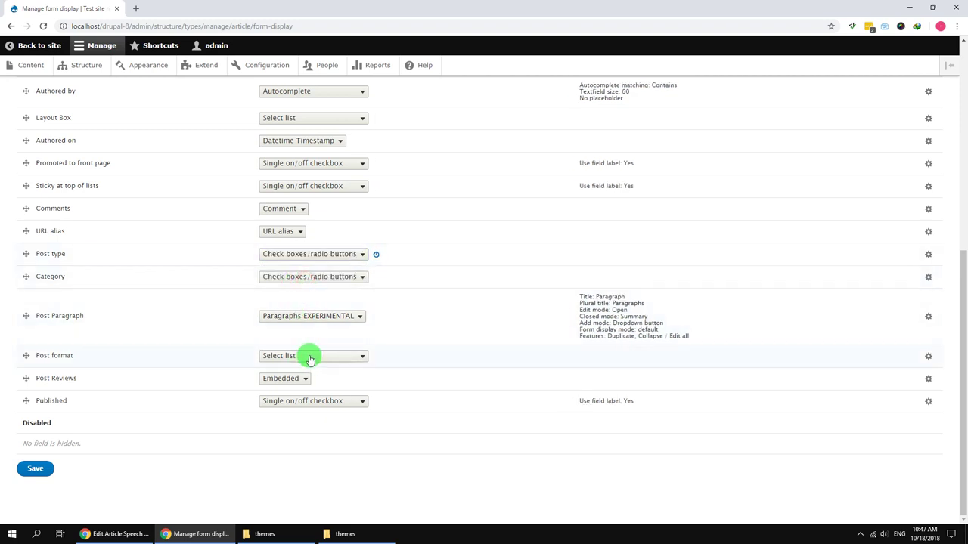
pyautogui.click(308, 356)
pyautogui.click(301, 381)
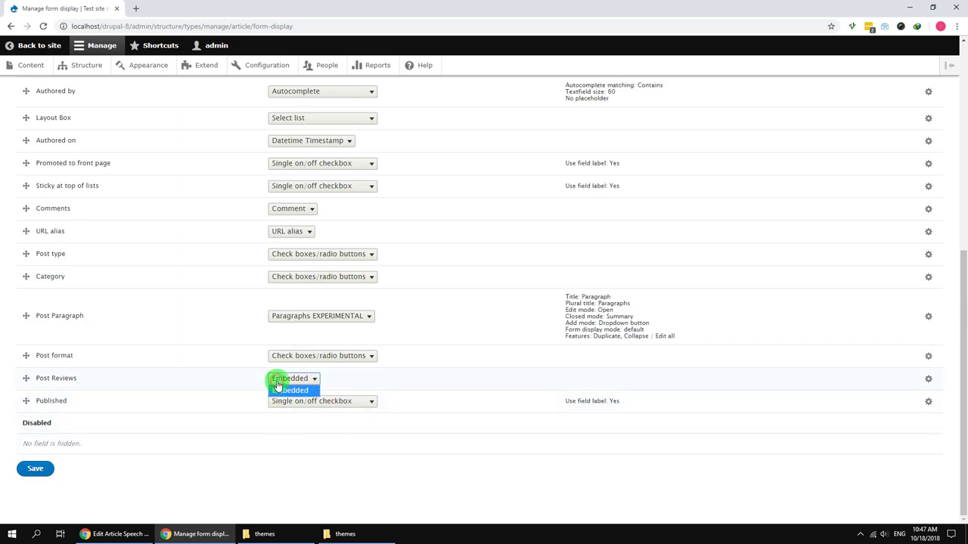
pyautogui.scroll(4, 279, 451)
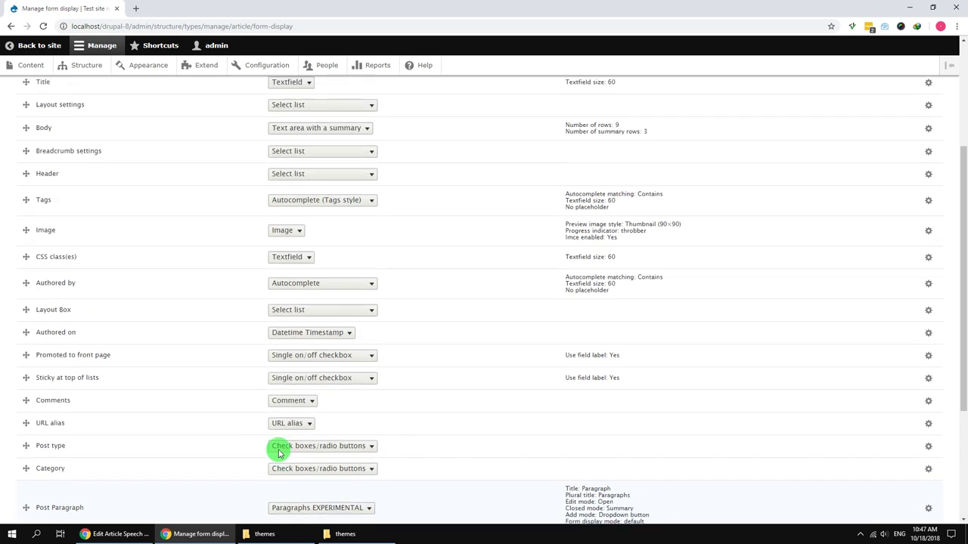
pyautogui.scroll(-4, 121, 459)
pyautogui.click(36, 468)
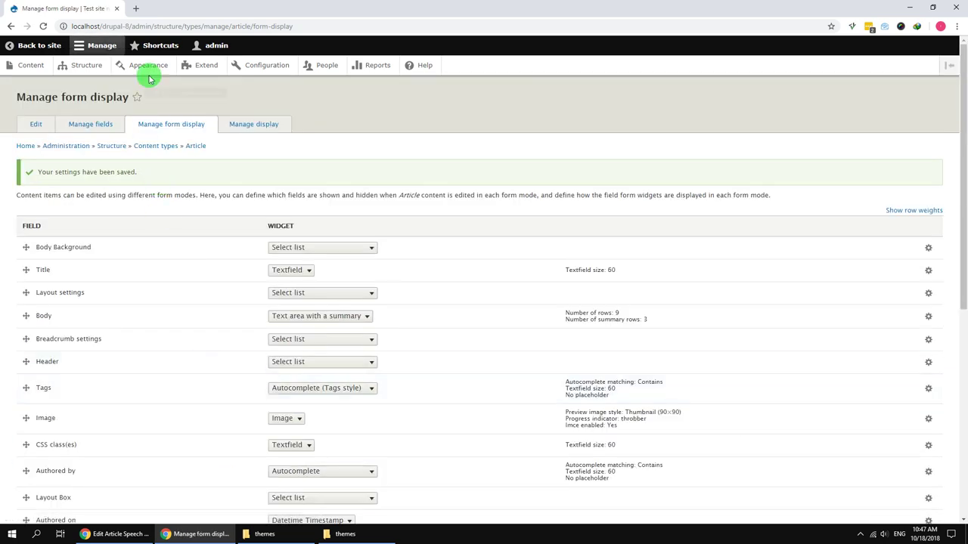
# Step: Open the Gallery paragraph type's fields and review the settings of its Paragraph Images field
pyautogui.click(83, 65)
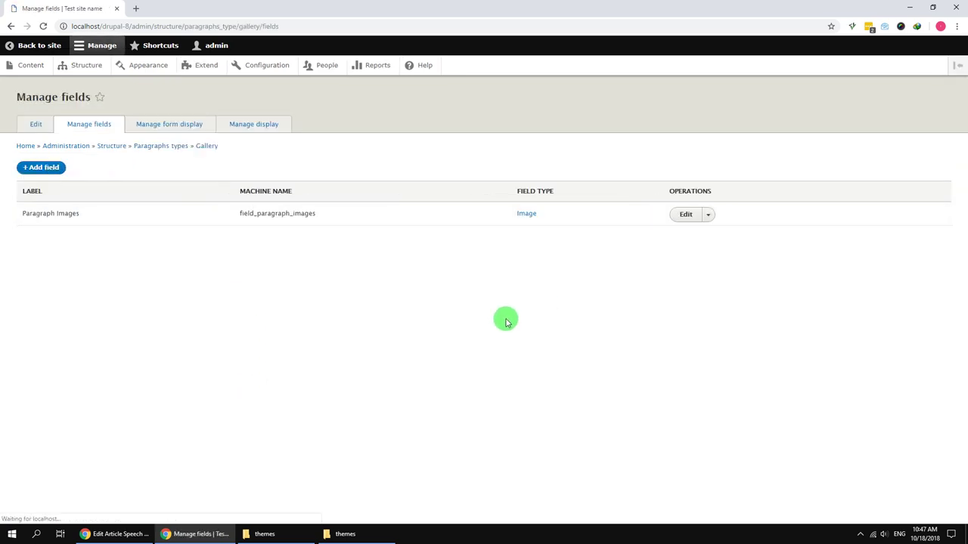
pyautogui.click(688, 216)
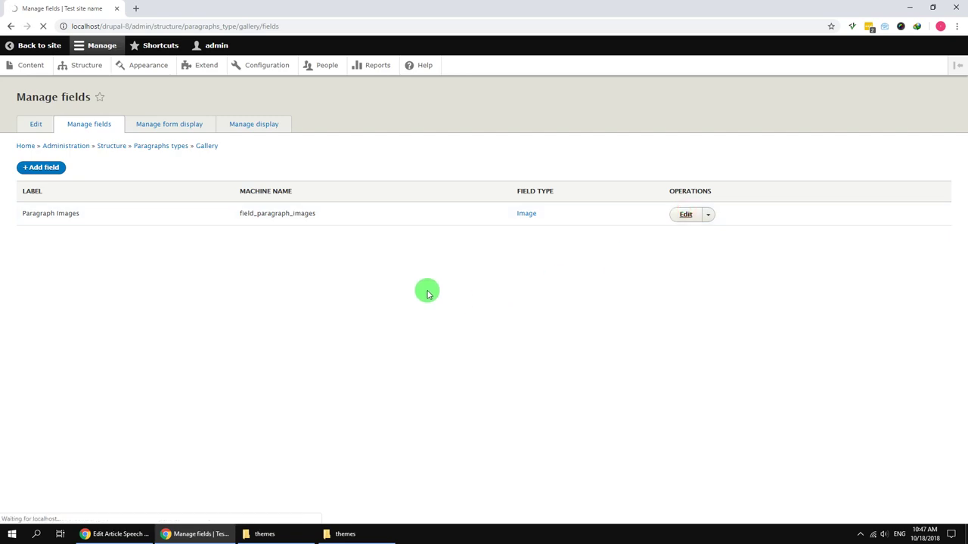
pyautogui.scroll(-2, 382, 333)
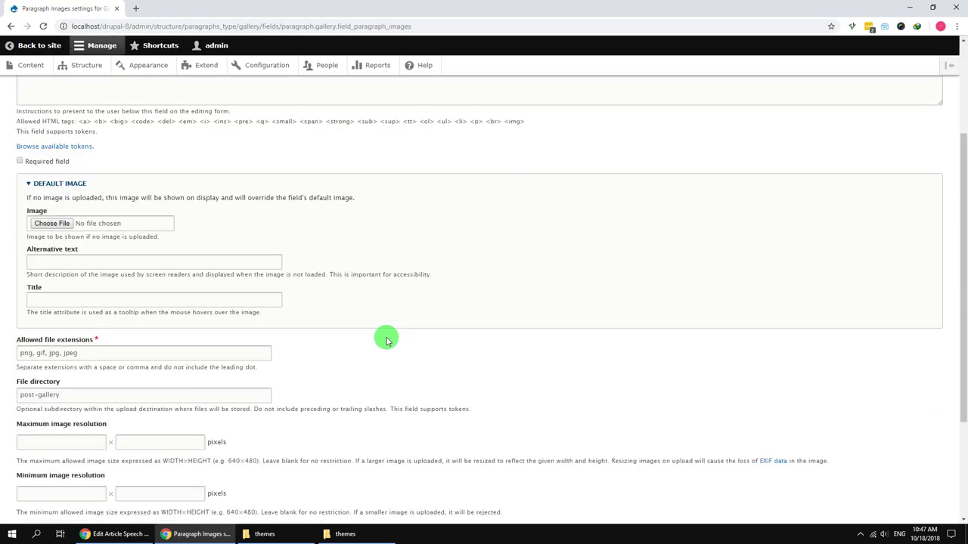
pyautogui.scroll(2, 385, 340)
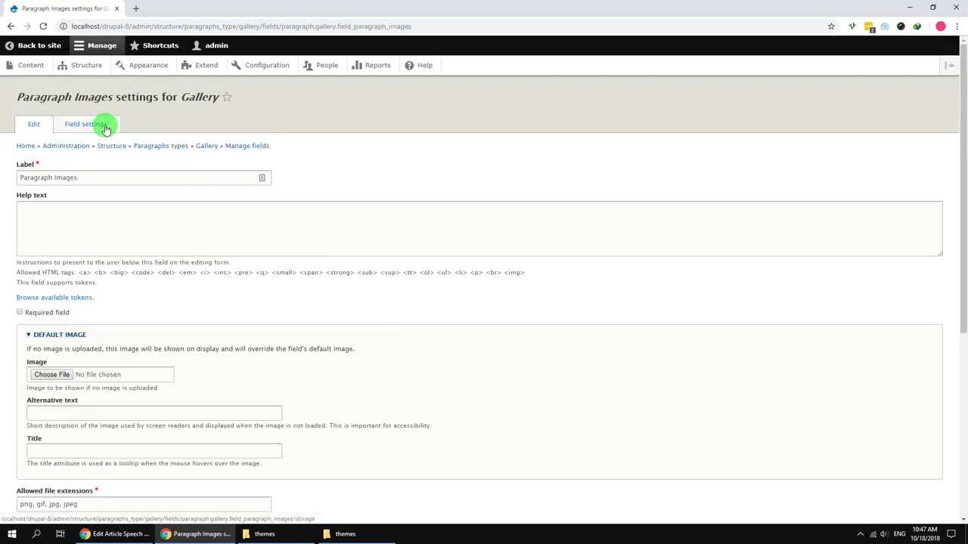
pyautogui.click(18, 25)
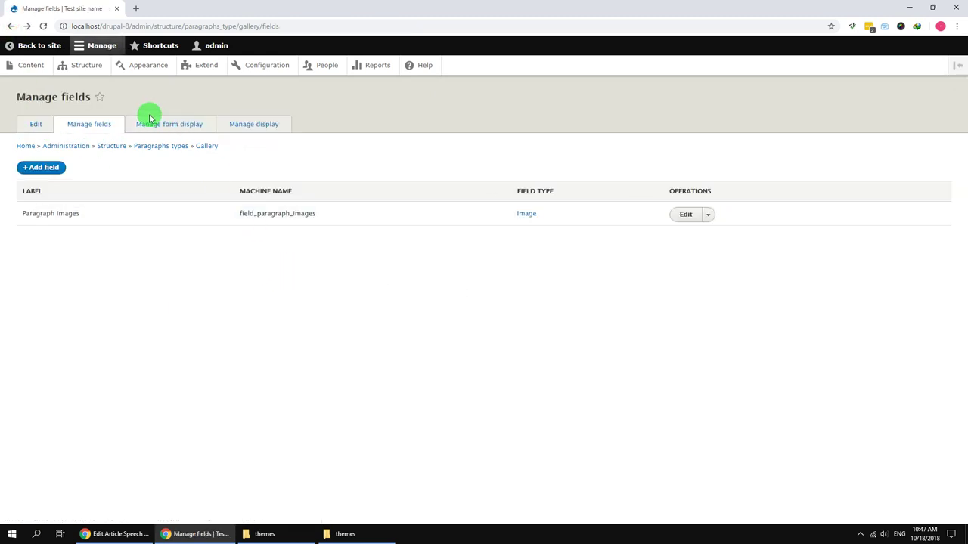
# Step: Update the Paragraph Images widget in Gallery's form display with Imce File Manager selection allowed, and save
pyautogui.click(181, 124)
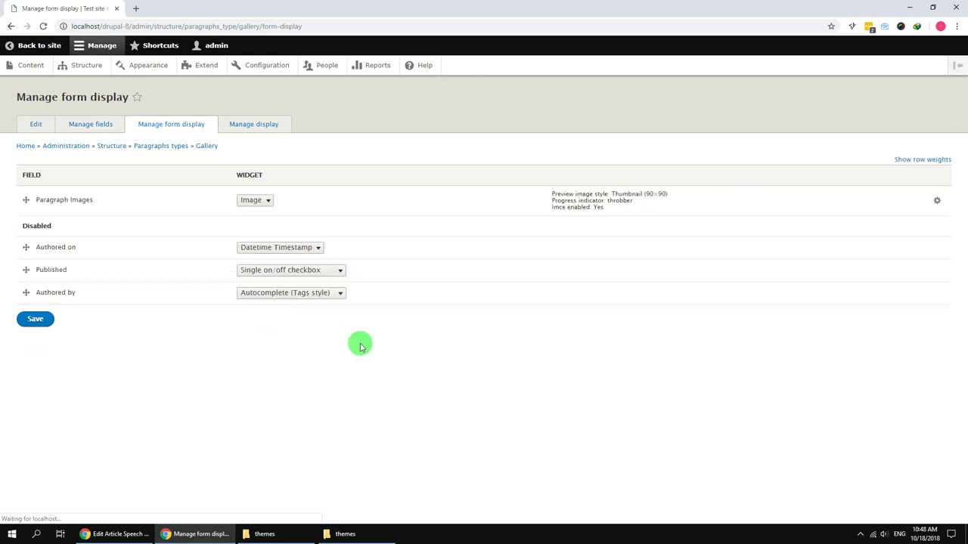
pyautogui.click(936, 200)
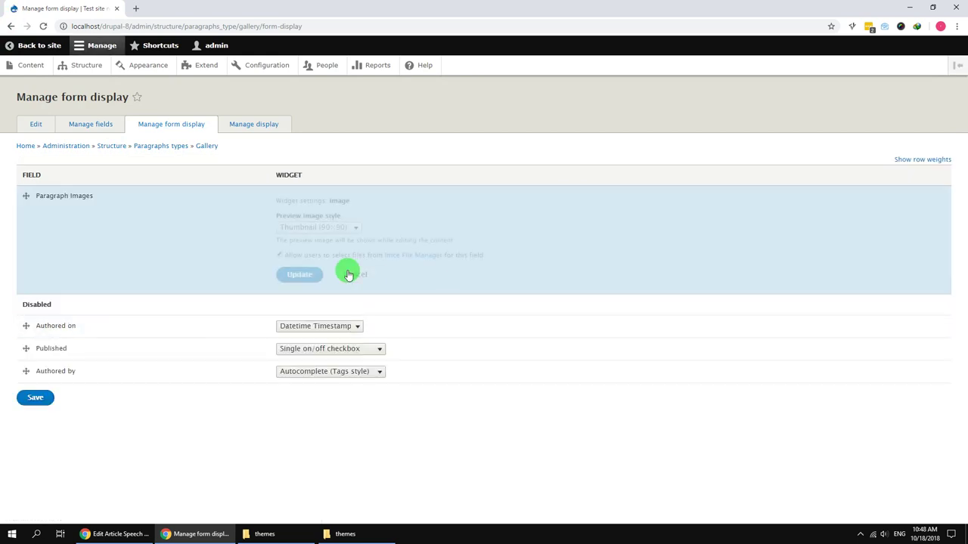
pyautogui.click(297, 273)
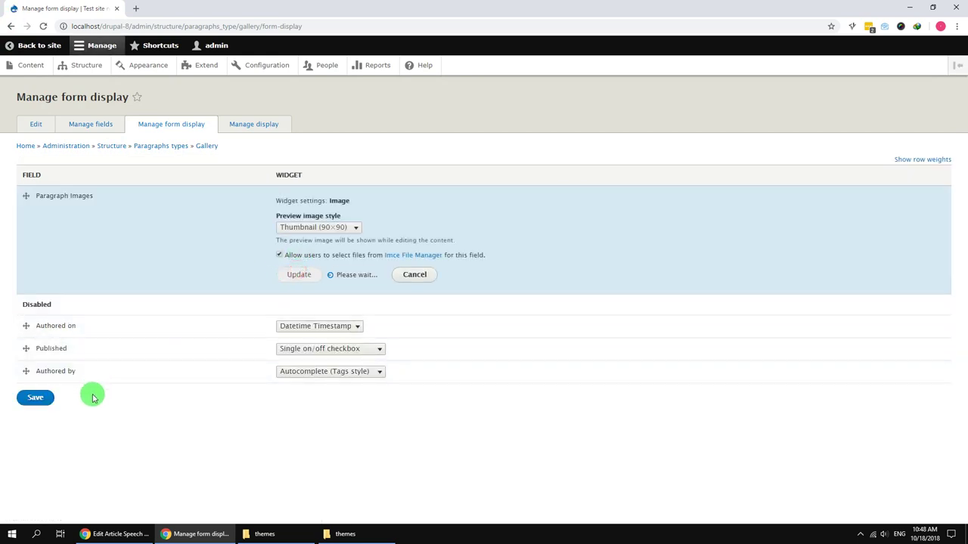
pyautogui.click(34, 324)
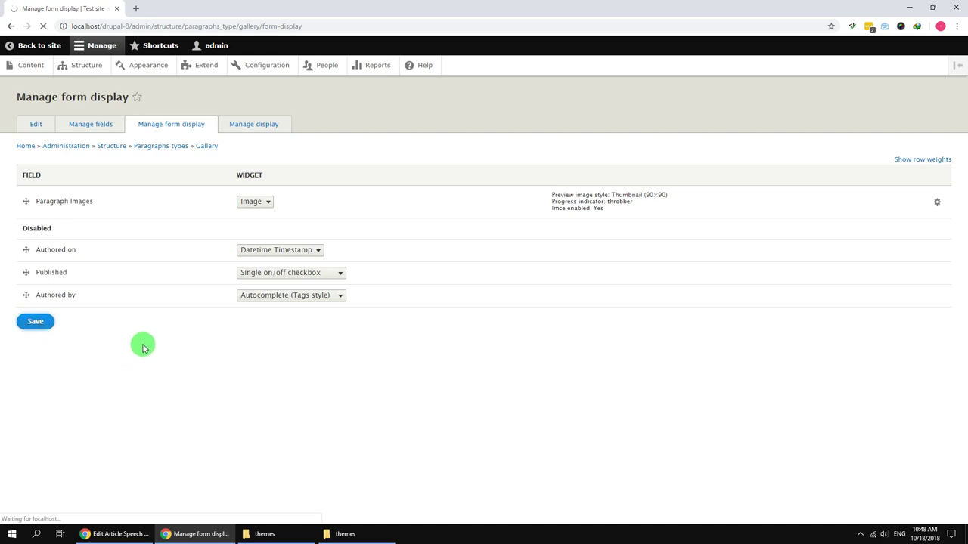
# Step: Start a new Basic page and title it Home Page
pyautogui.click(31, 66)
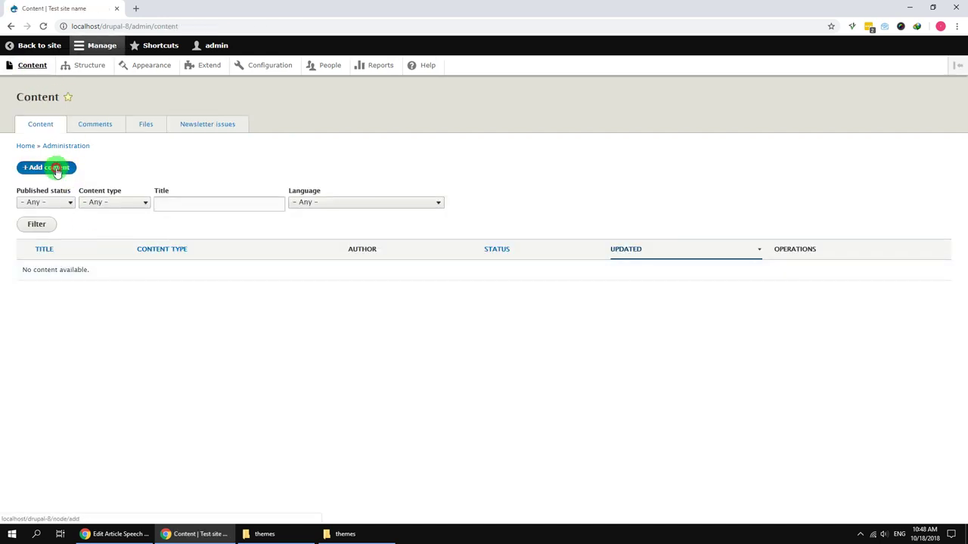
pyautogui.click(51, 167)
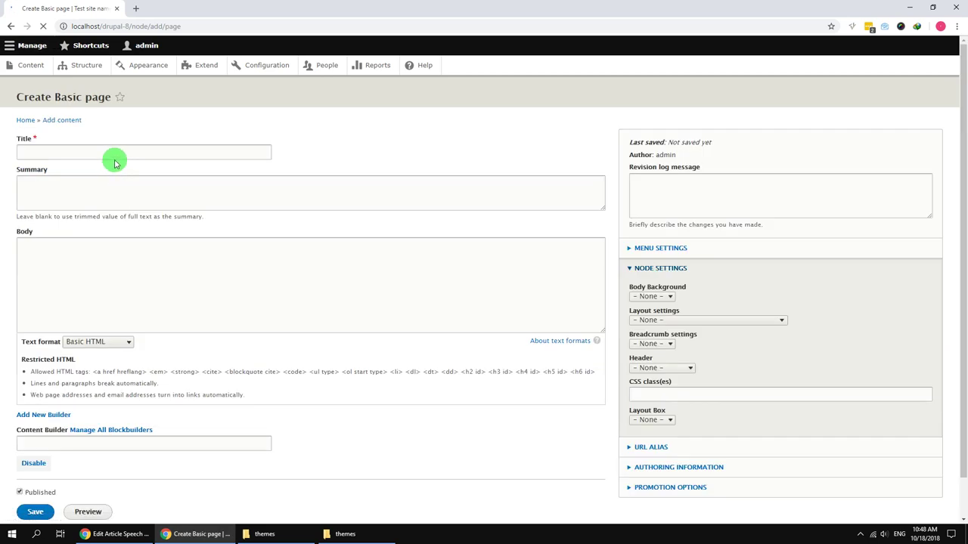
pyautogui.click(117, 155)
pyautogui.write('Hom')
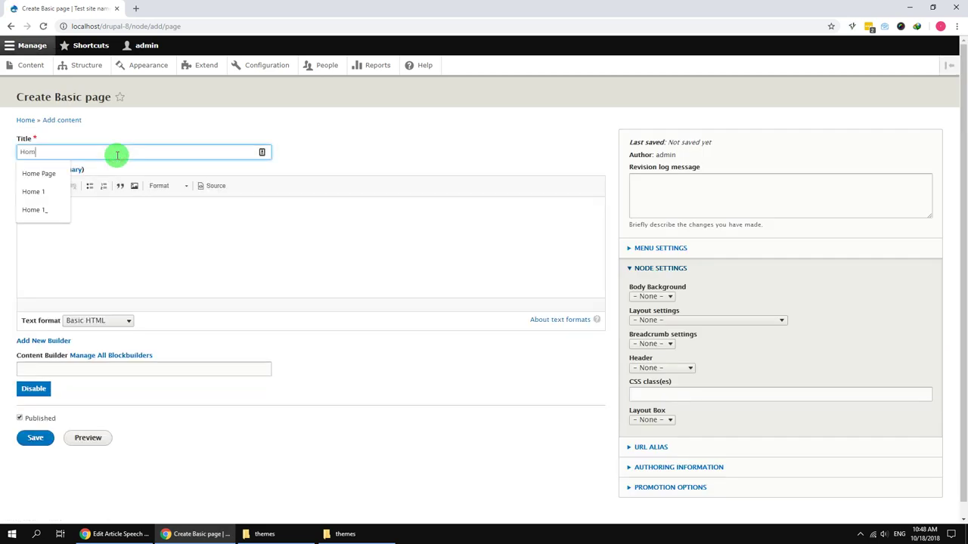
pyautogui.write('e Page')
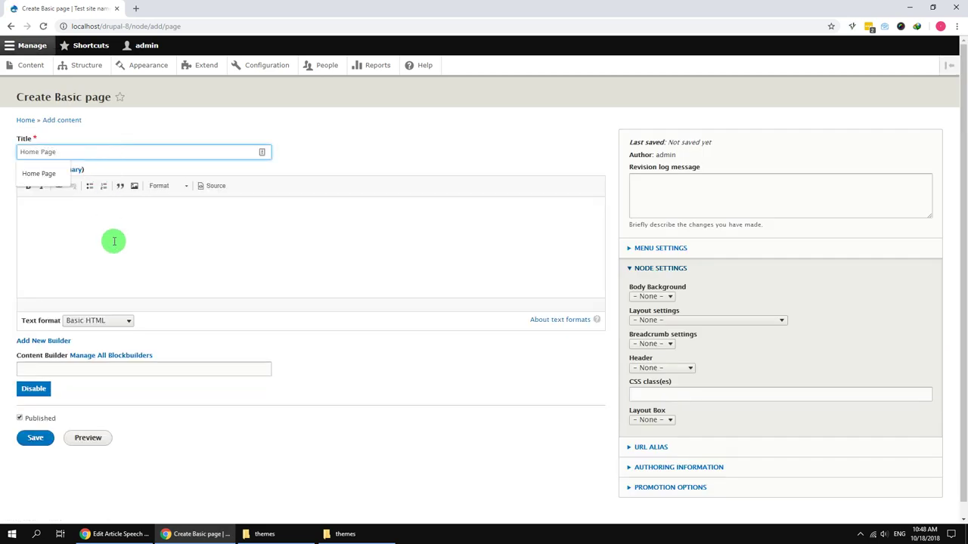
pyautogui.click(119, 241)
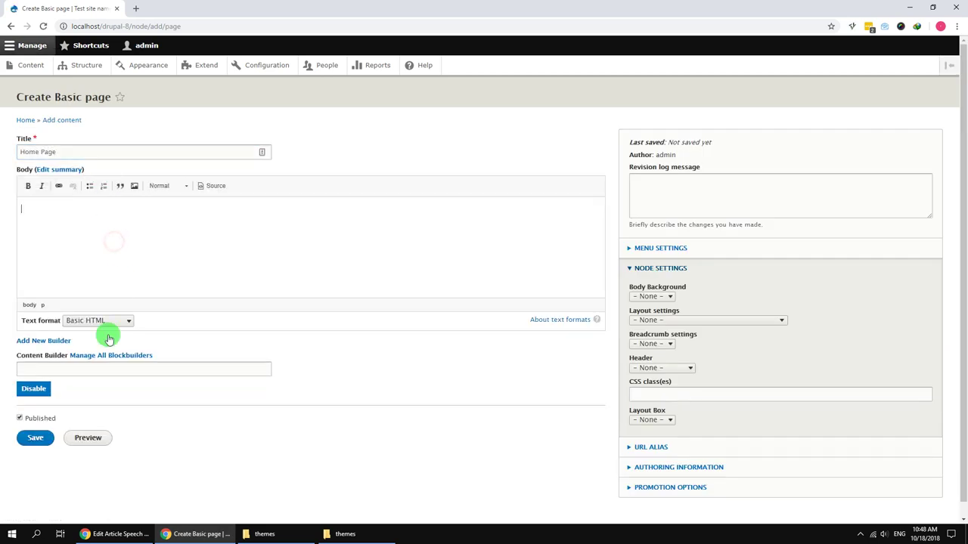
# Step: Add a new Gavias content builder titled Home Page for the page's Content Builder field
pyautogui.click(57, 341)
pyautogui.click(173, 258)
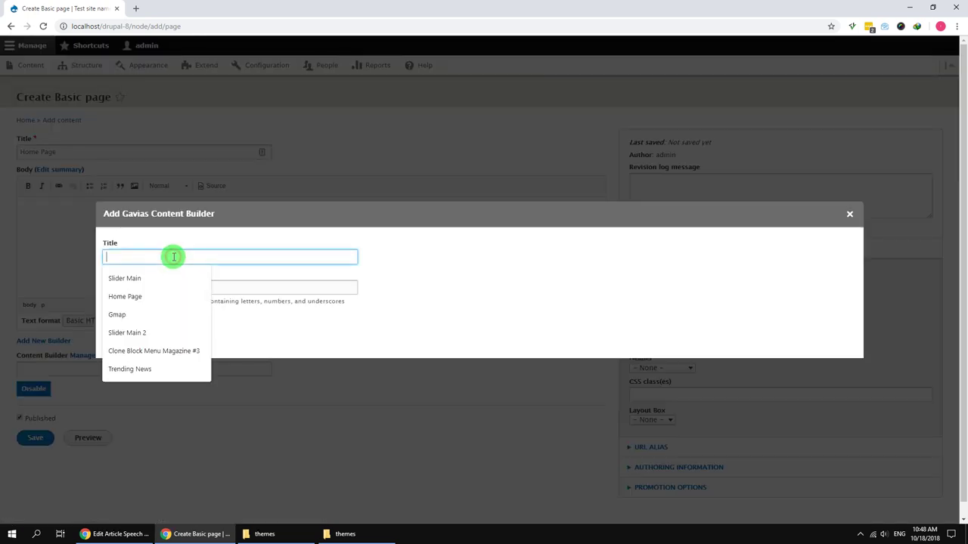
pyautogui.click(152, 295)
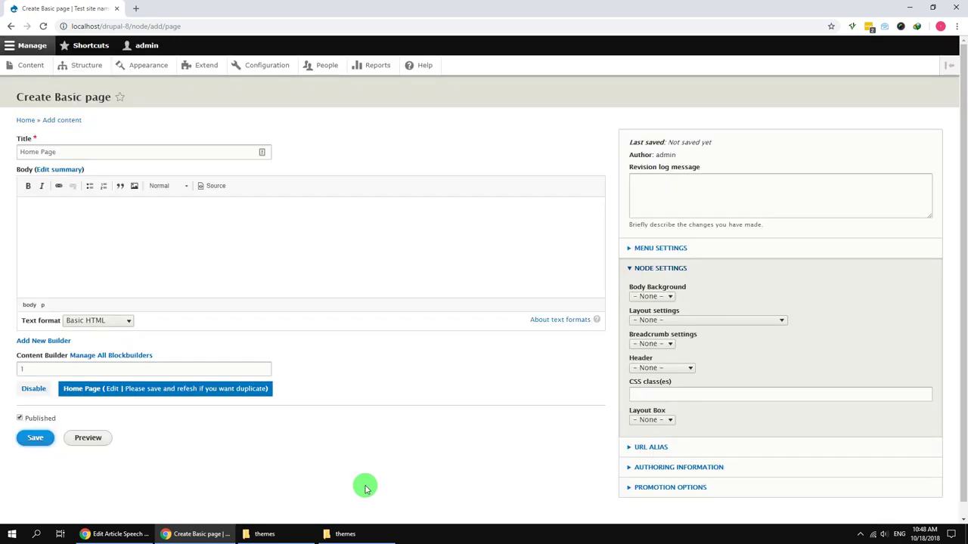
# Step: Set the page layout to Fullwith no sidebar (use for block builder) and the breadcrumb setting to Disable
pyautogui.click(655, 298)
pyautogui.click(657, 307)
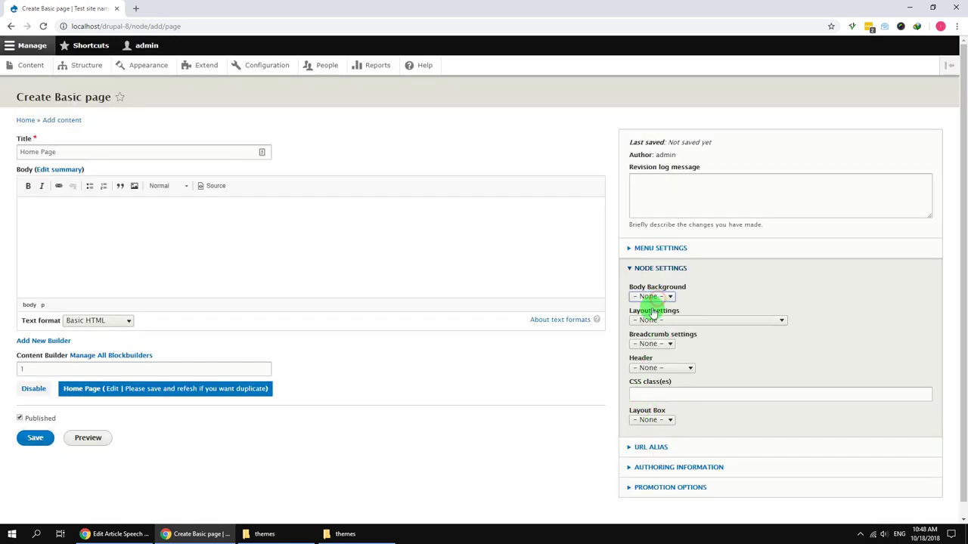
pyautogui.click(649, 319)
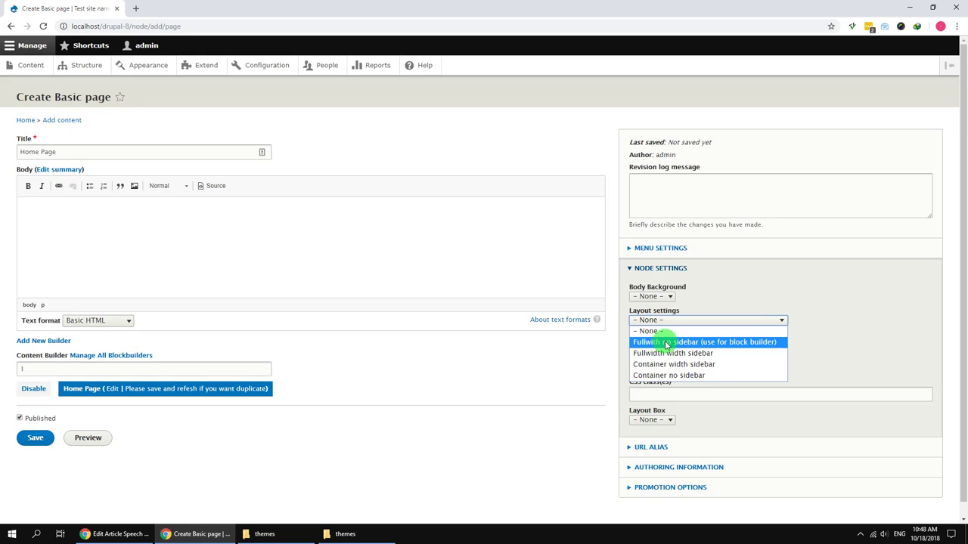
pyautogui.click(666, 342)
pyautogui.click(654, 344)
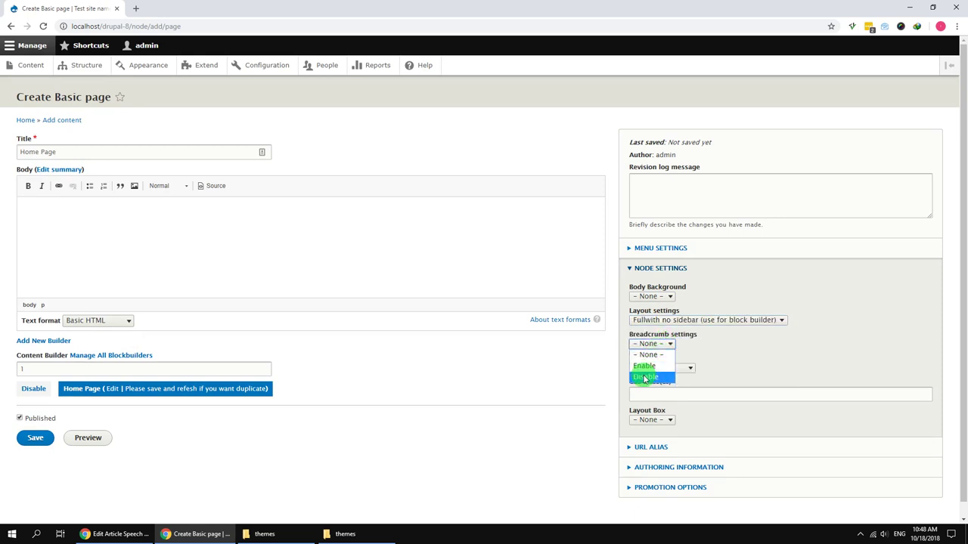
pyautogui.click(645, 377)
# Step: Set the page's header to Header default and its CSS class to hidden-title, and save the page
pyautogui.click(651, 368)
pyautogui.click(654, 390)
pyautogui.click(657, 394)
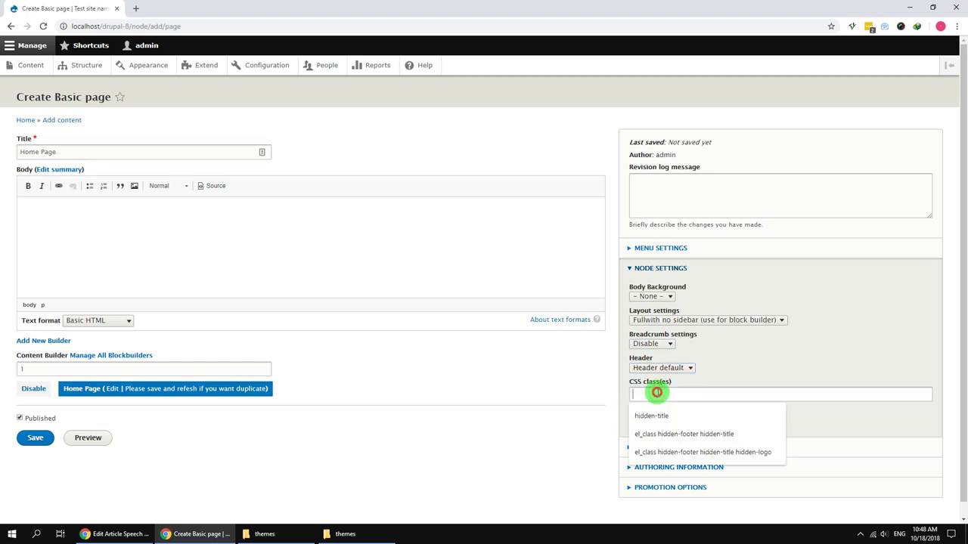
pyautogui.click(655, 415)
pyautogui.scroll(-1, 582, 429)
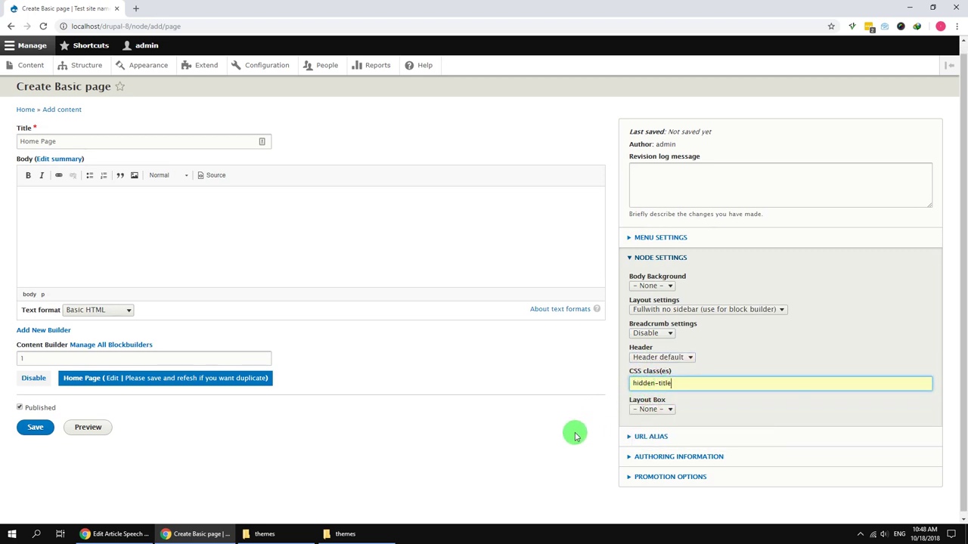
pyautogui.click(42, 425)
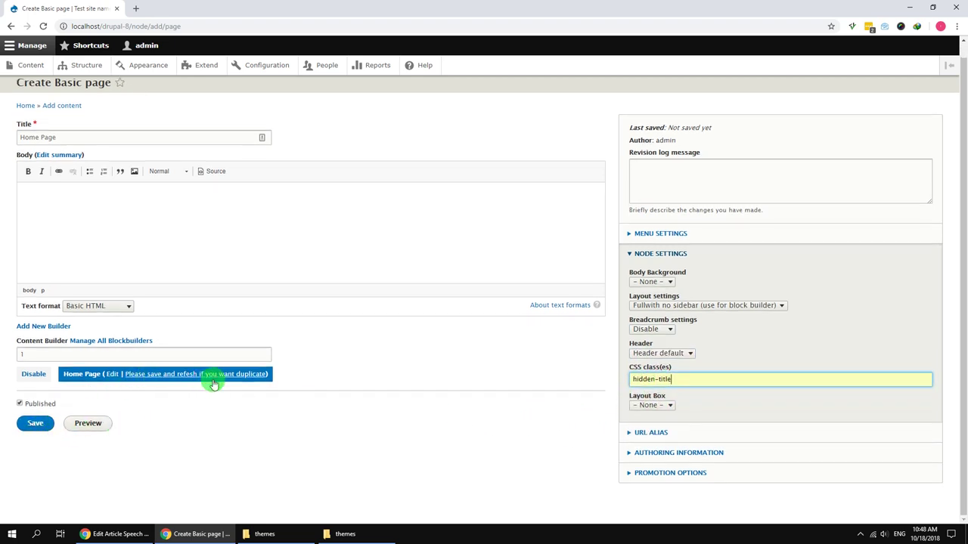
pyautogui.click(49, 422)
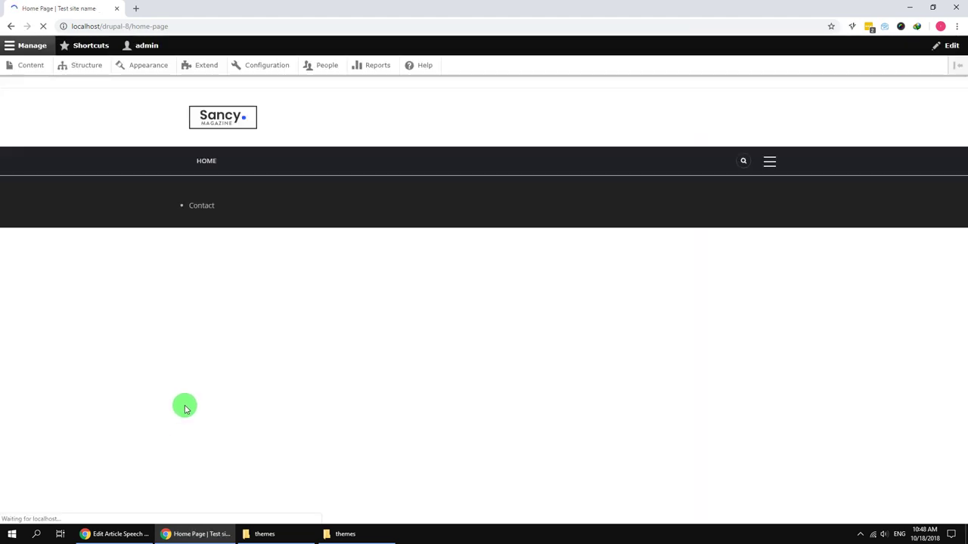
# Step: Reopen the Home Page node for editing and start an import into its Home Page content builder
pyautogui.click(233, 193)
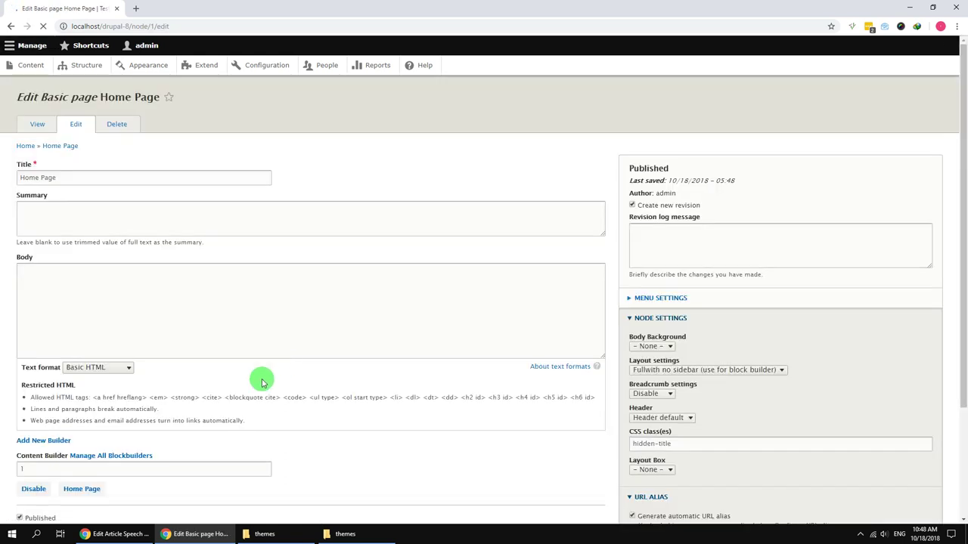
pyautogui.scroll(-2, 226, 370)
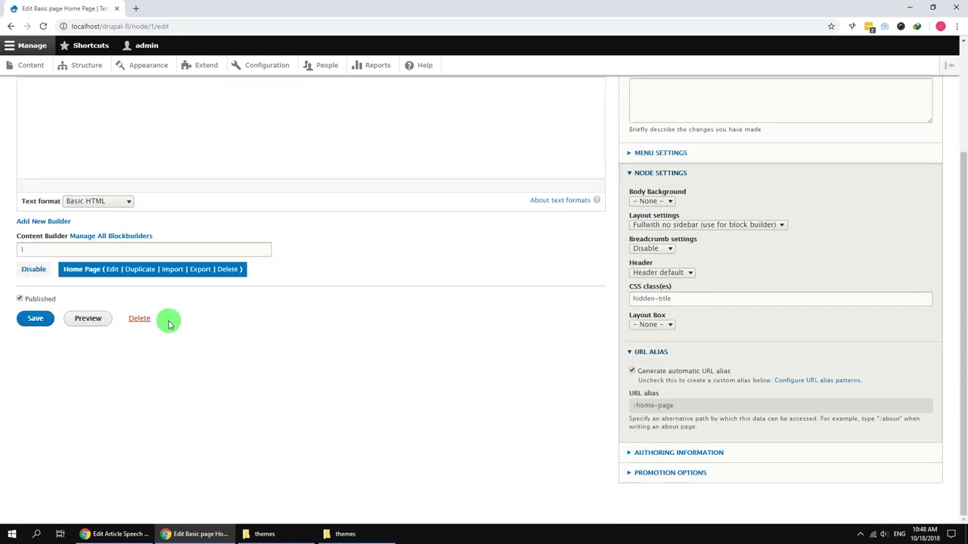
pyautogui.click(173, 270)
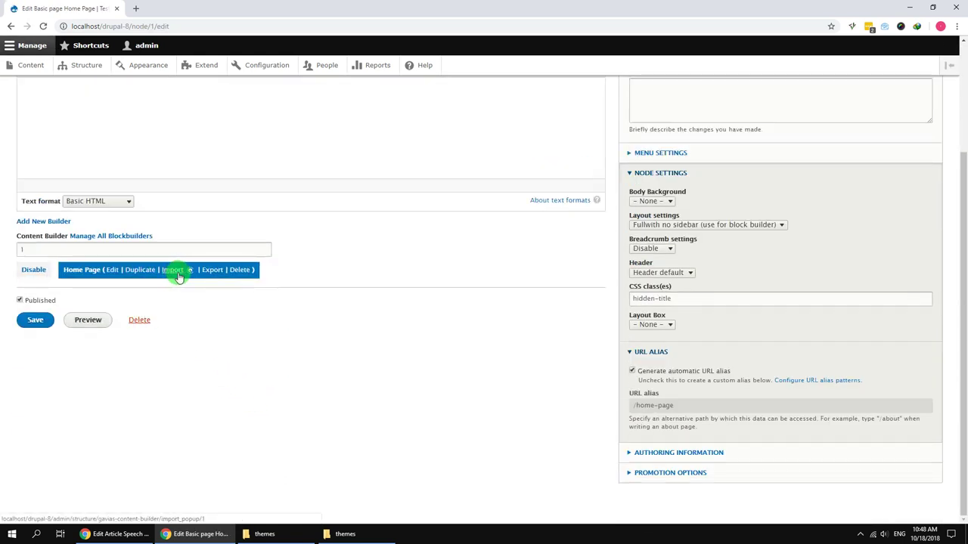
# Step: Switch to File Explorer and extract files_export_content_builder.zip in the Sancy theme package's root folder
pyautogui.click(345, 534)
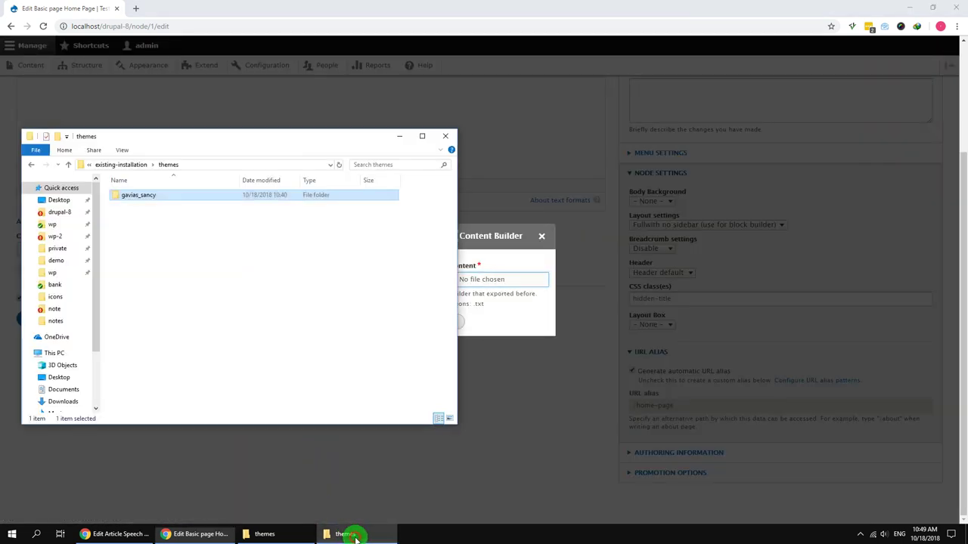
pyautogui.click(121, 164)
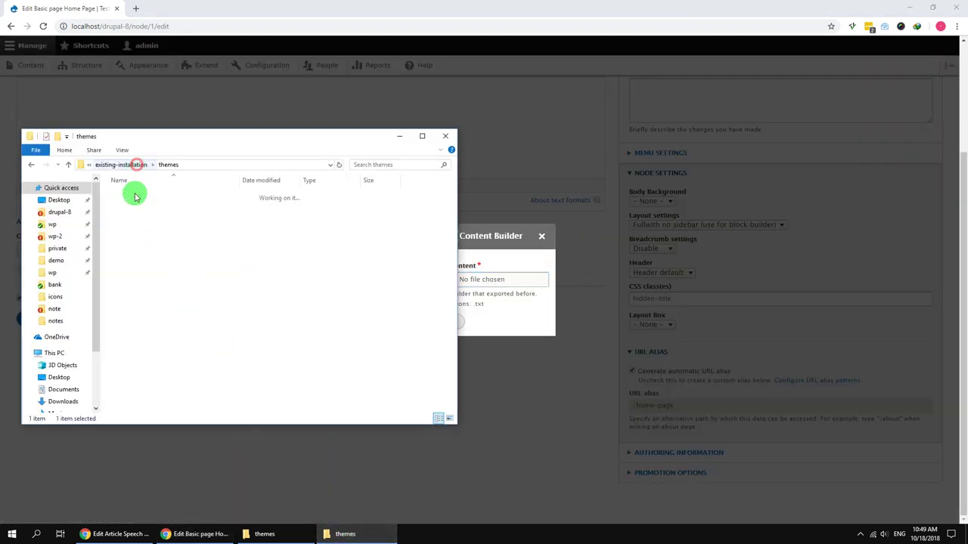
pyautogui.click(201, 164)
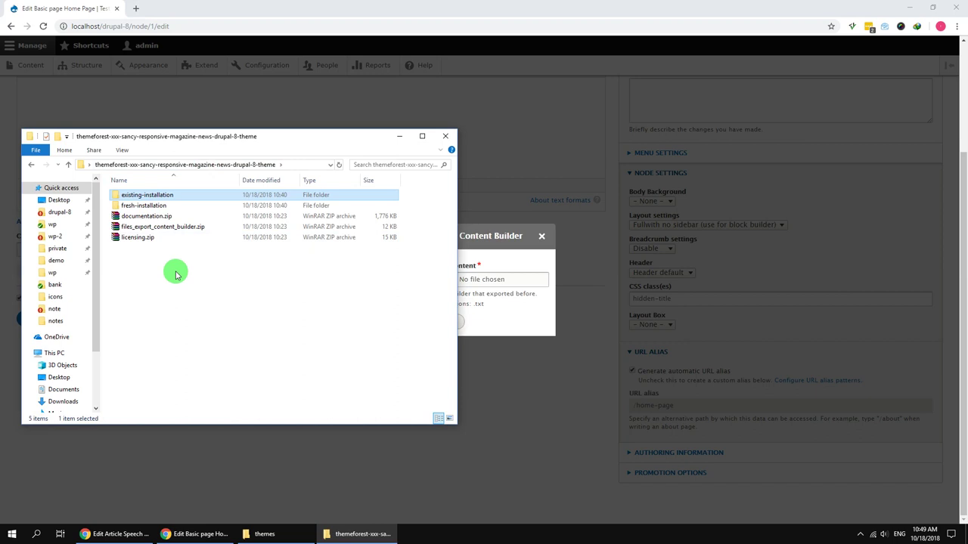
pyautogui.click(160, 227)
pyautogui.rightClick(165, 228)
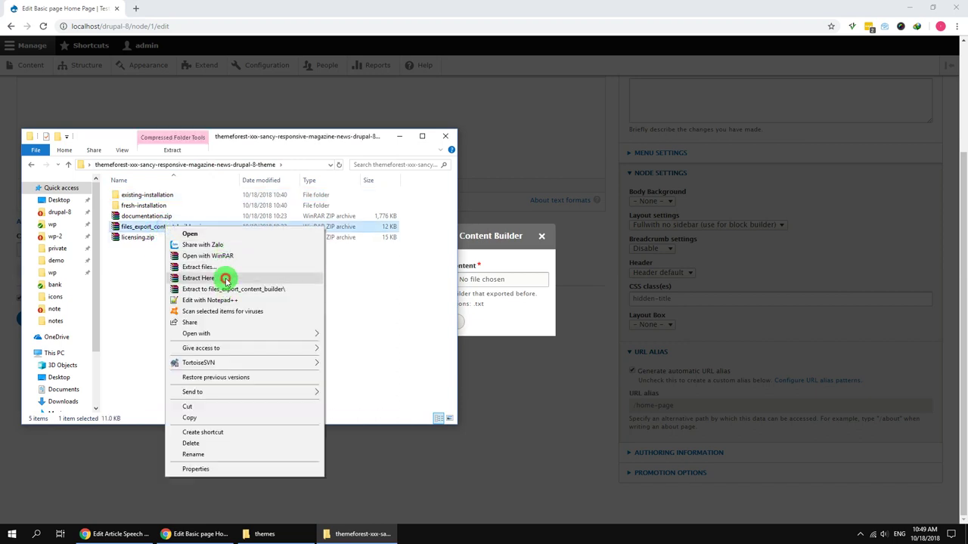
pyautogui.click(225, 278)
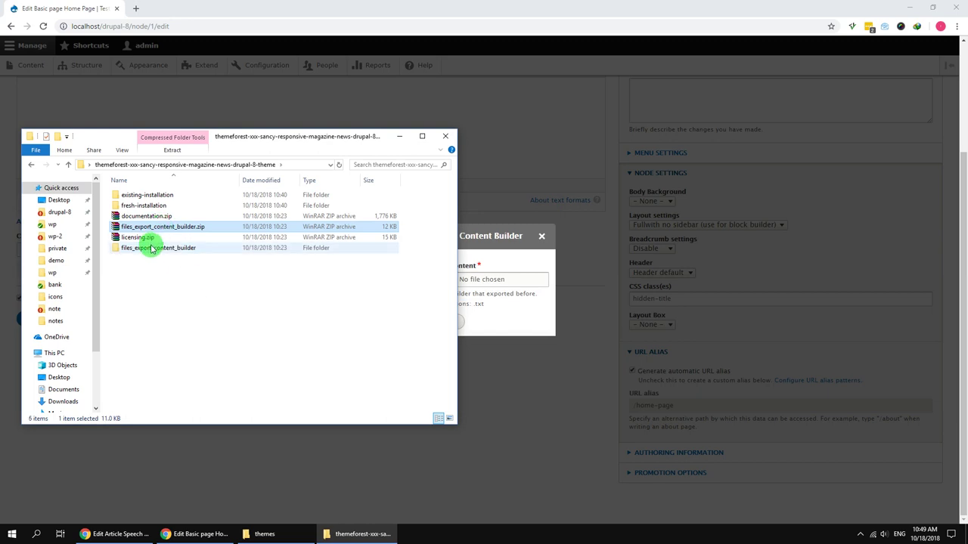
# Step: Import home-1.txt from the extracted files_export_content_builder folder into the Home Page builder, and save the page
pyautogui.doubleClick(151, 248)
pyautogui.click(136, 227)
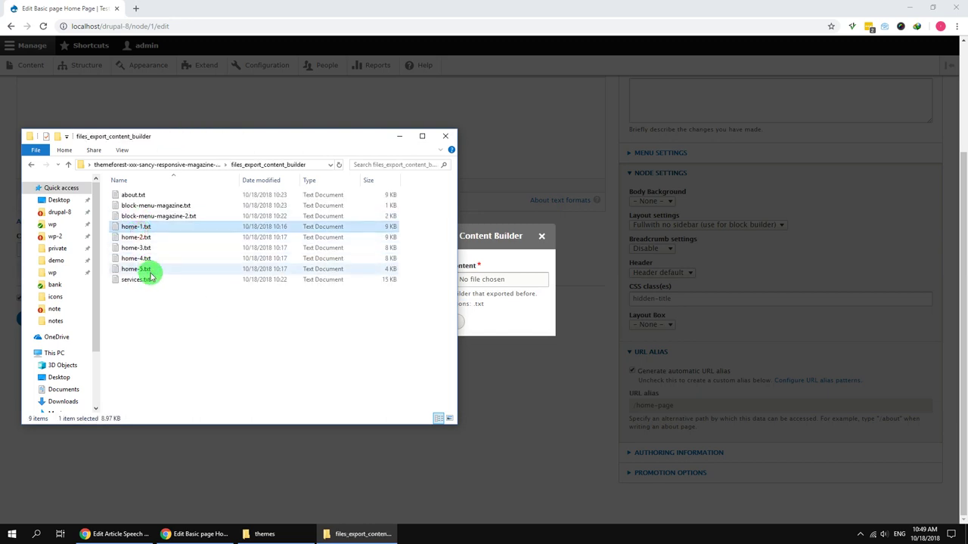
pyautogui.moveTo(151, 136); pyautogui.dragTo(756, 177)
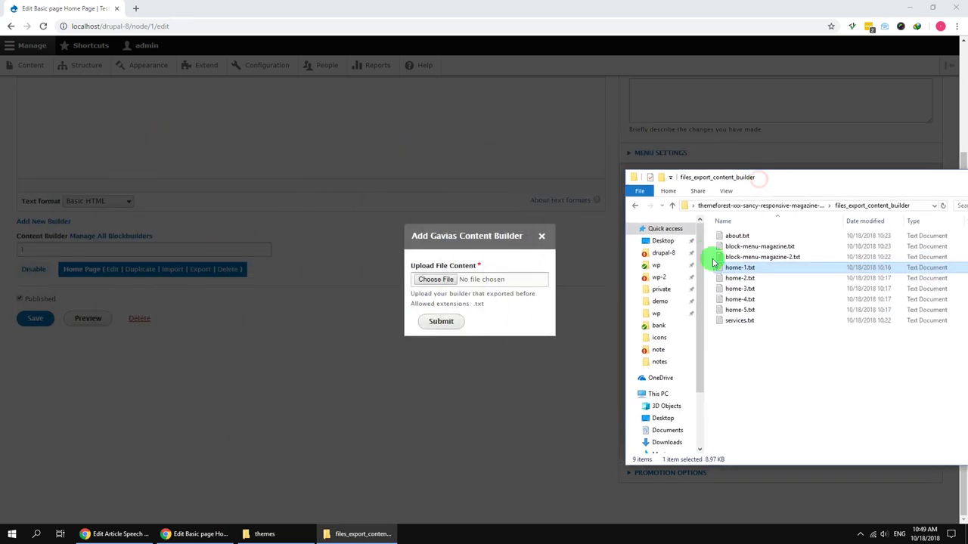
pyautogui.moveTo(714, 261); pyautogui.dragTo(441, 279)
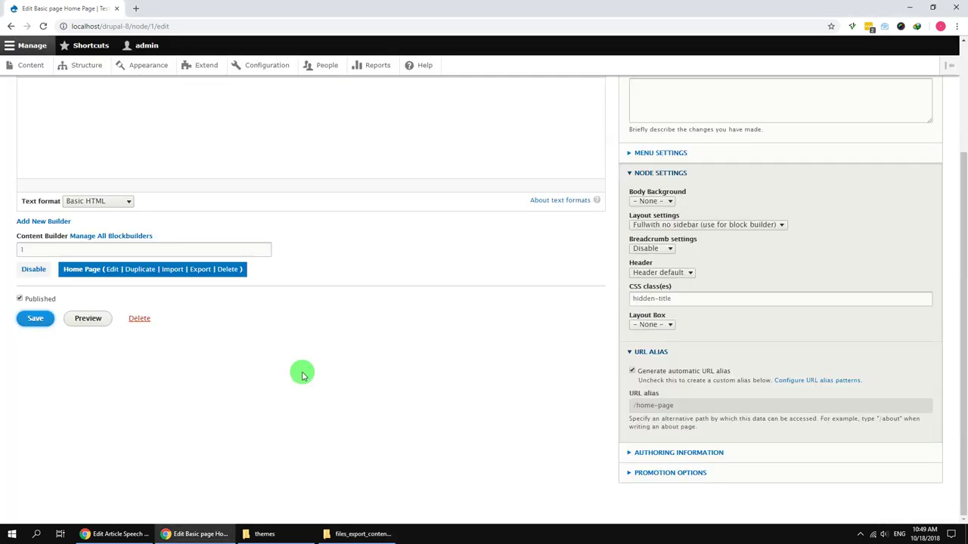
pyautogui.click(34, 319)
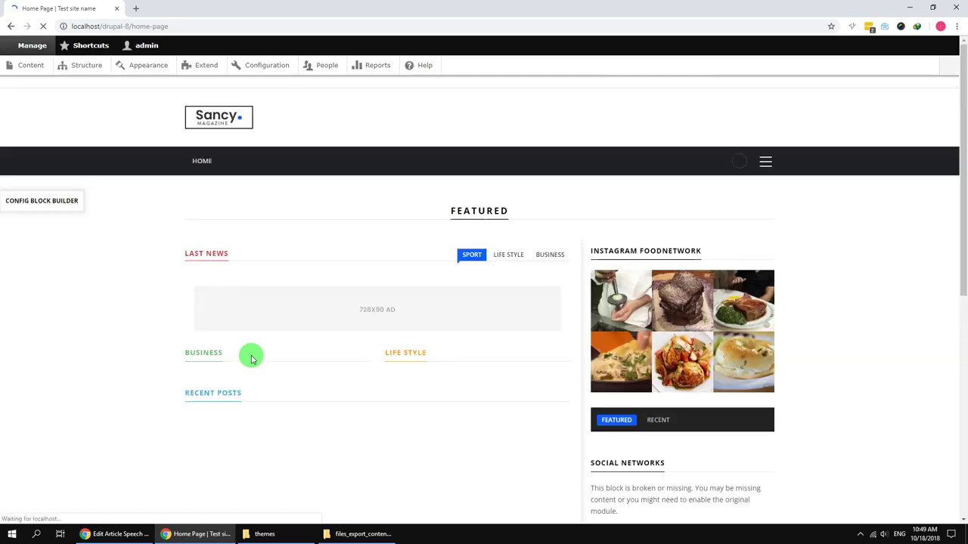
pyautogui.scroll(-6, 257, 348)
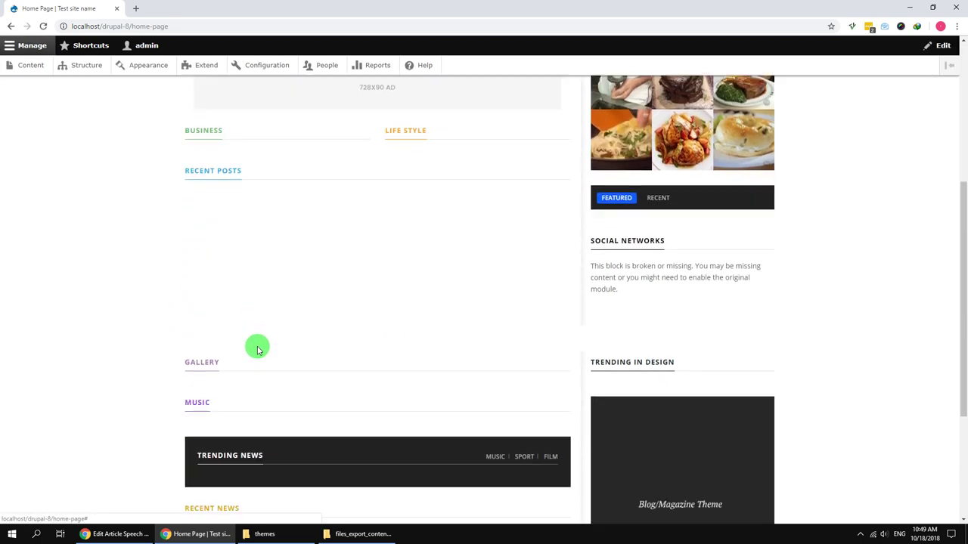
pyautogui.scroll(6, 257, 348)
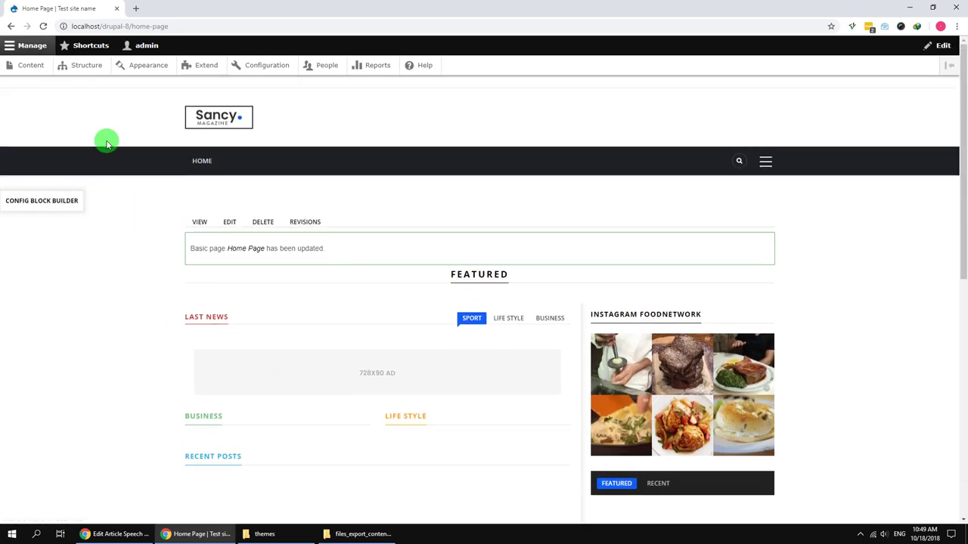
# Step: Set the default front page to /node/1 in the basic site settings and save the configuration
pyautogui.click(89, 66)
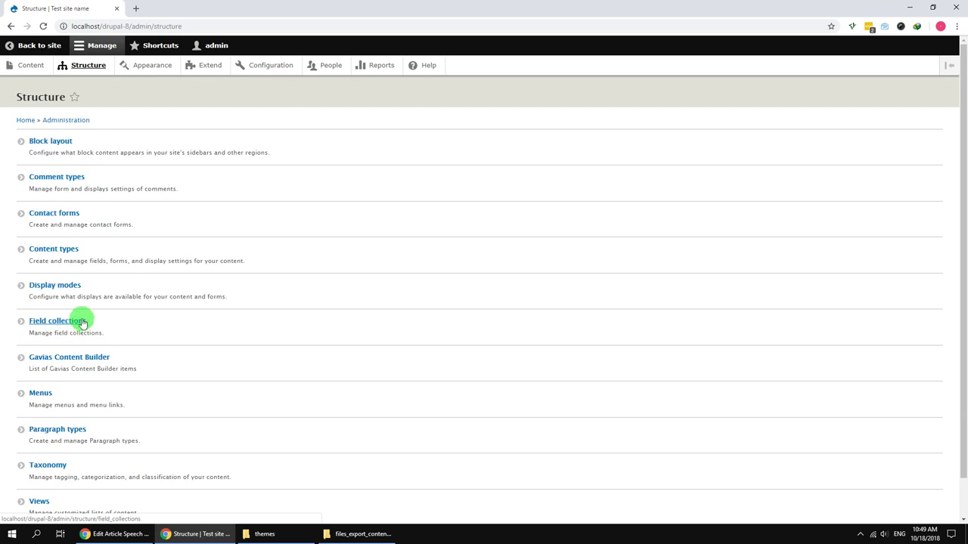
pyautogui.click(270, 67)
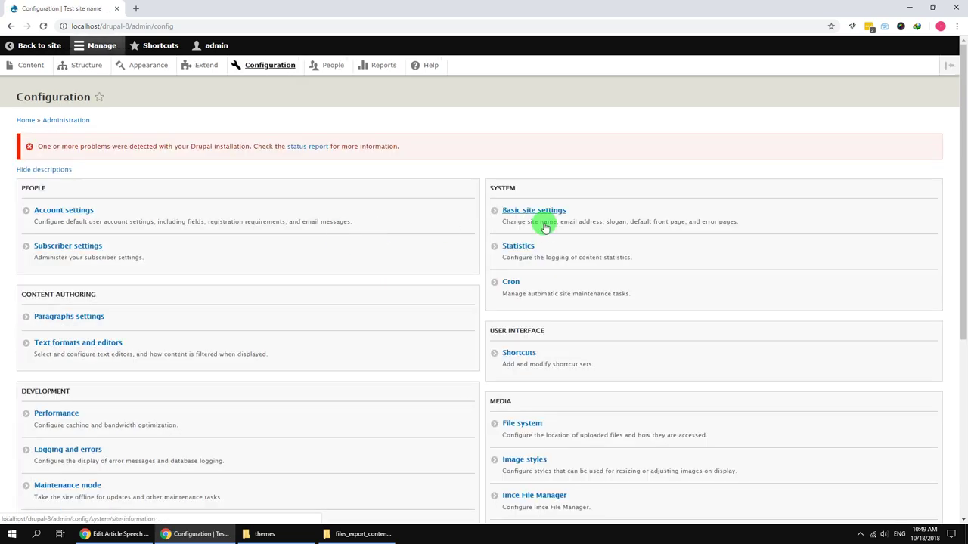
pyautogui.click(553, 215)
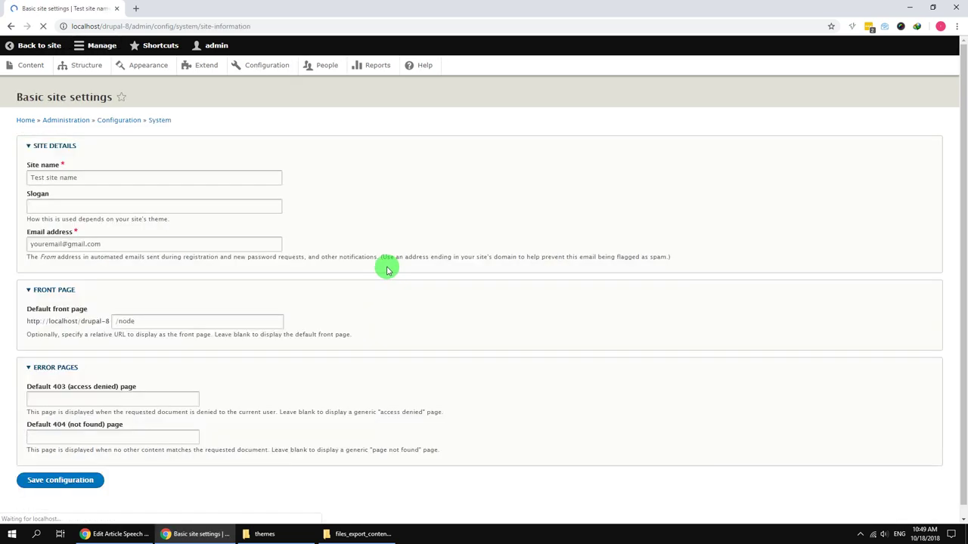
pyautogui.click(140, 321)
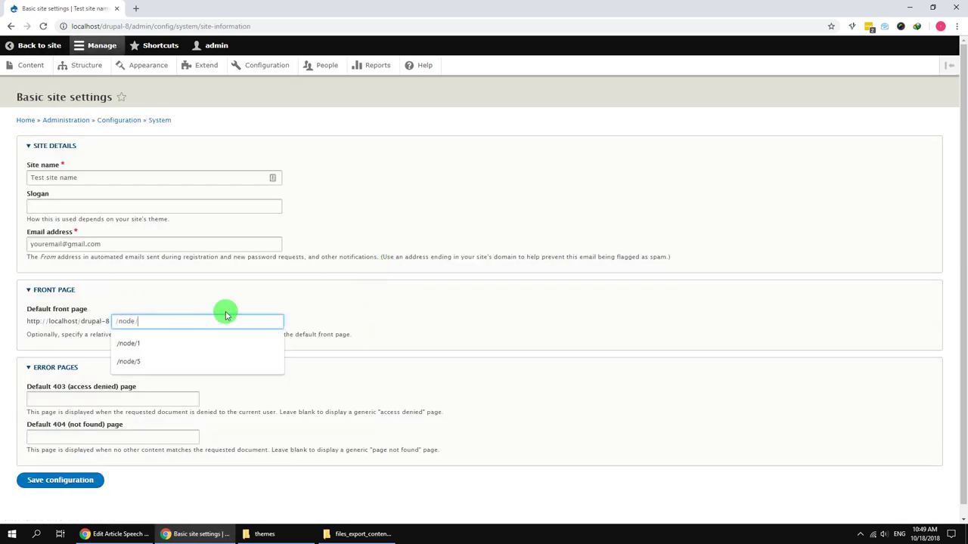
pyautogui.write('1')
pyautogui.click(83, 481)
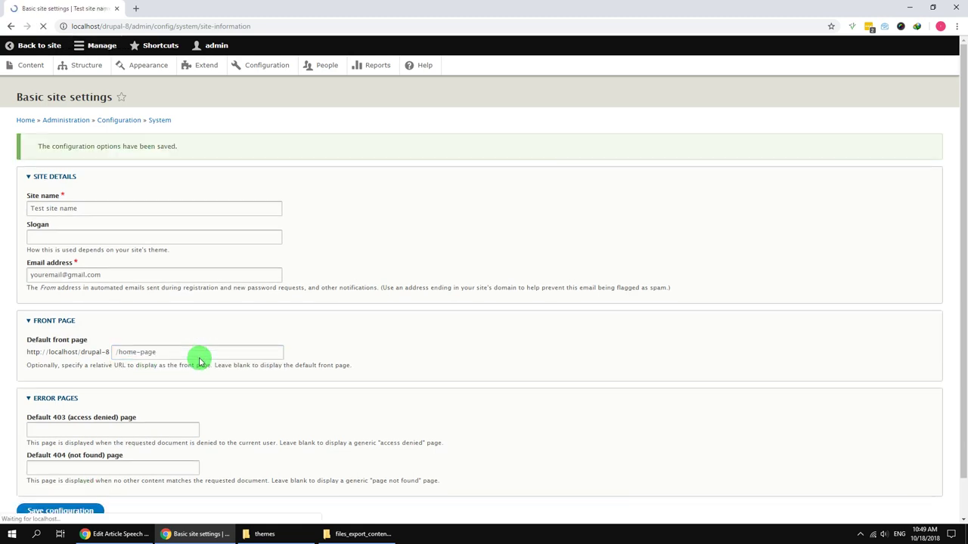
# Step: Open the site's front page in a new browser tab to check it
pyautogui.rightClick(48, 45)
pyautogui.click(61, 49)
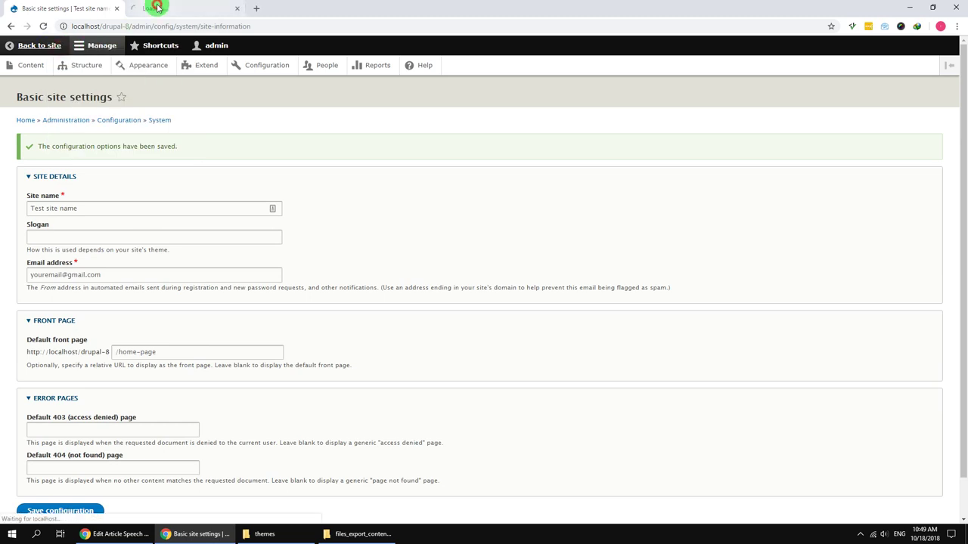
pyautogui.click(155, 8)
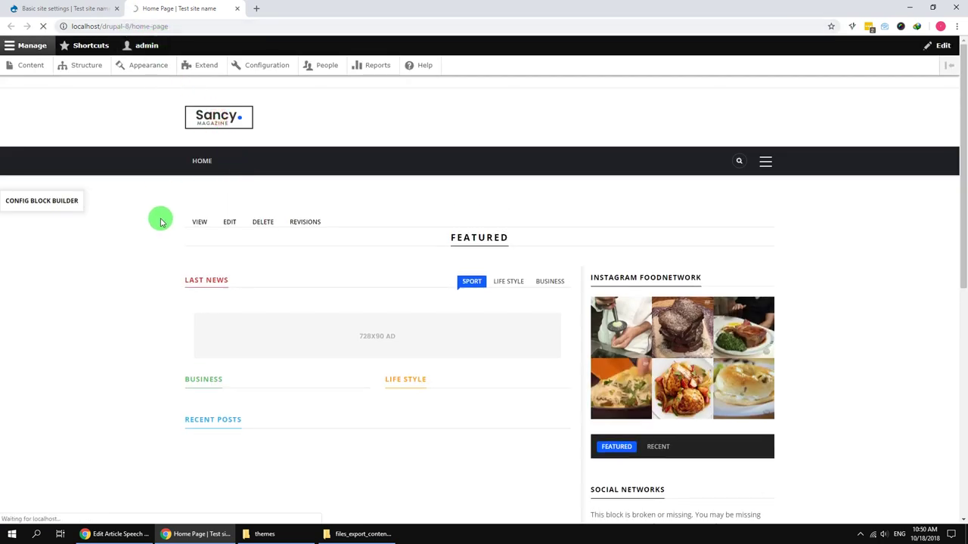
# Step: Return to the site administration and open the form for adding a term to the Category taxonomy vocabulary
pyautogui.click(59, 7)
pyautogui.click(151, 9)
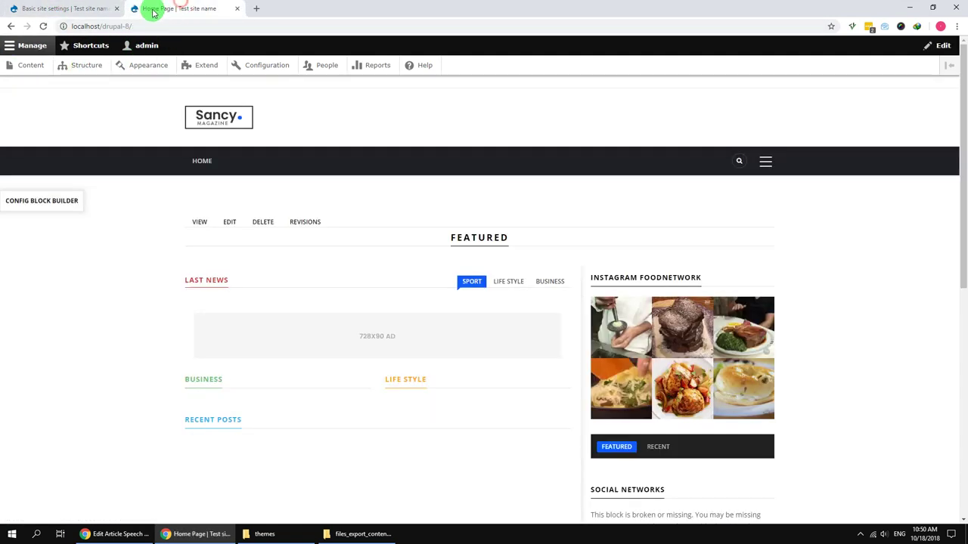
pyautogui.click(109, 8)
pyautogui.click(89, 66)
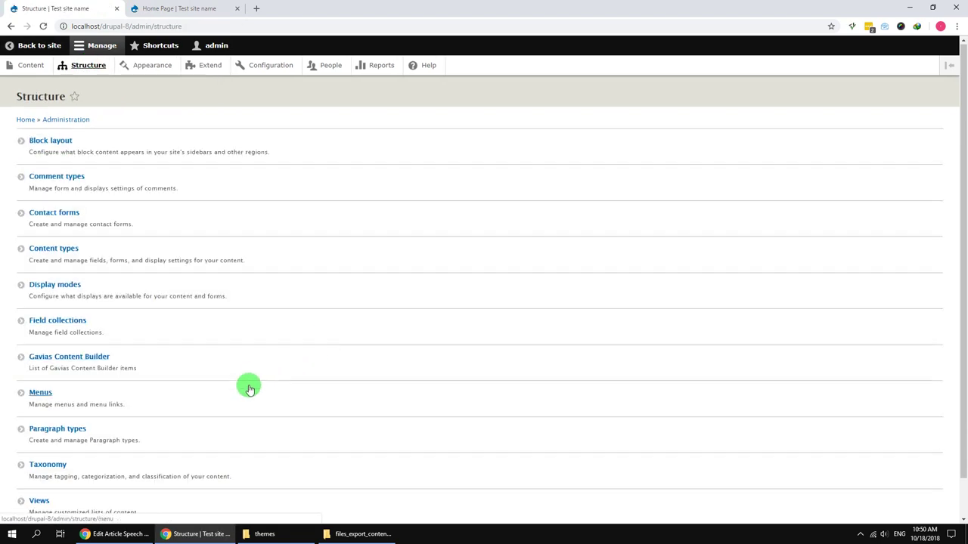
pyautogui.scroll(-1, 219, 390)
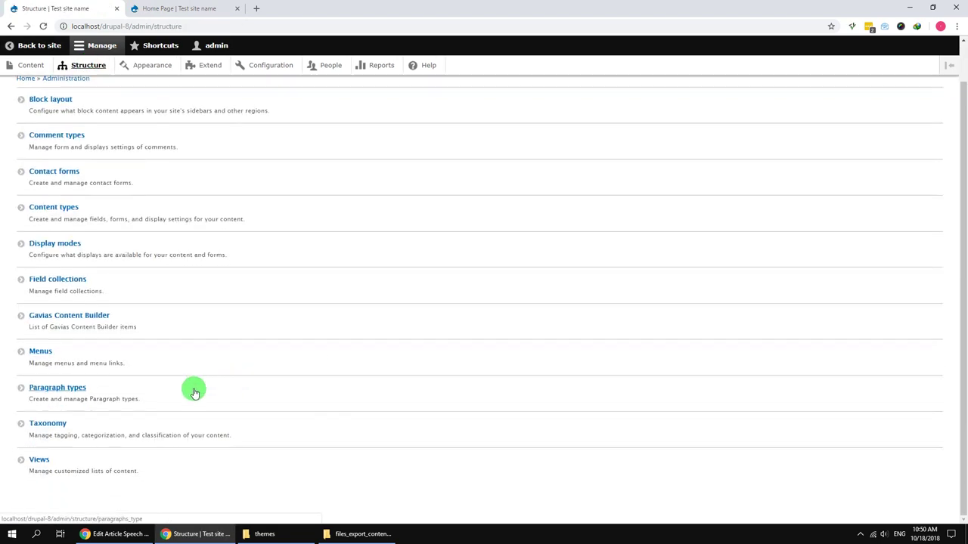
pyautogui.click(49, 425)
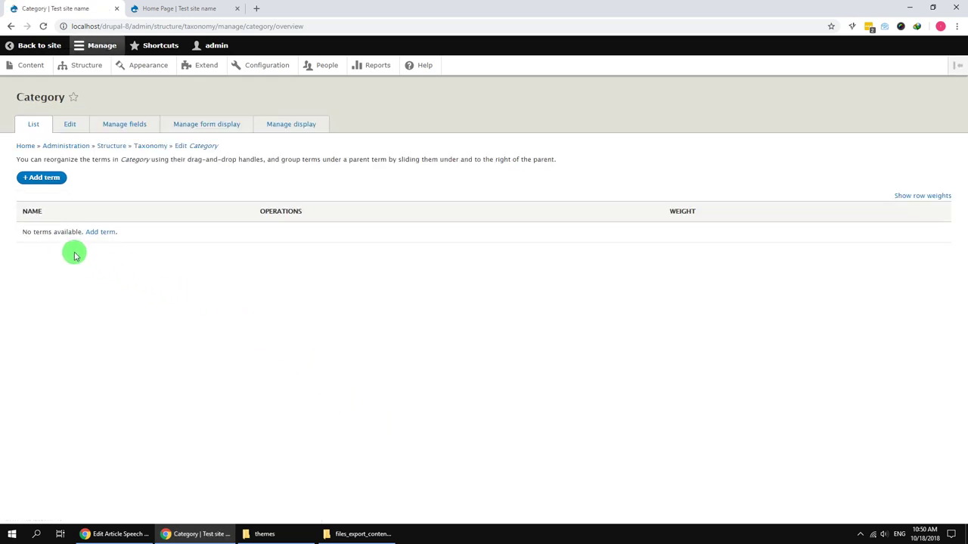
pyautogui.click(100, 231)
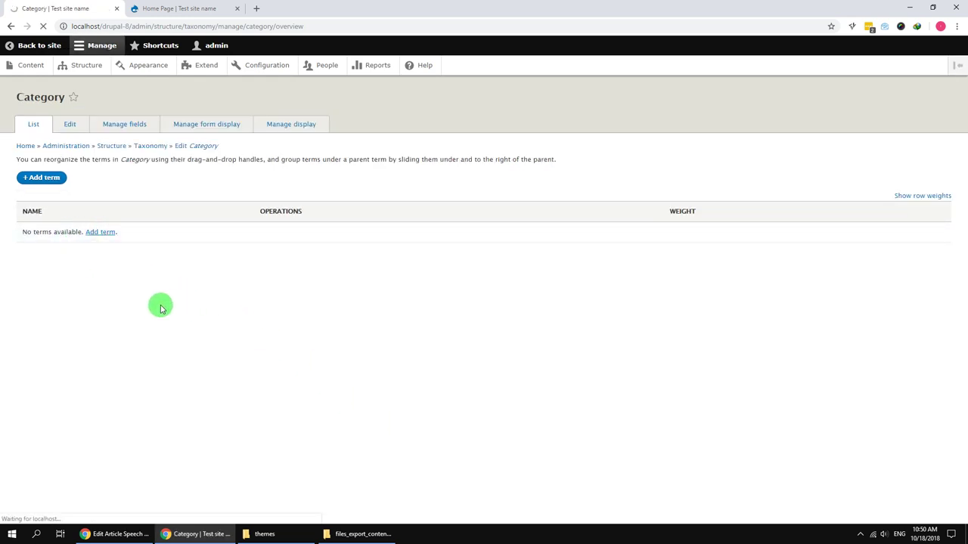
# Step: Create the Category term "Business" with the taxonomy color red and save it
pyautogui.click(116, 151)
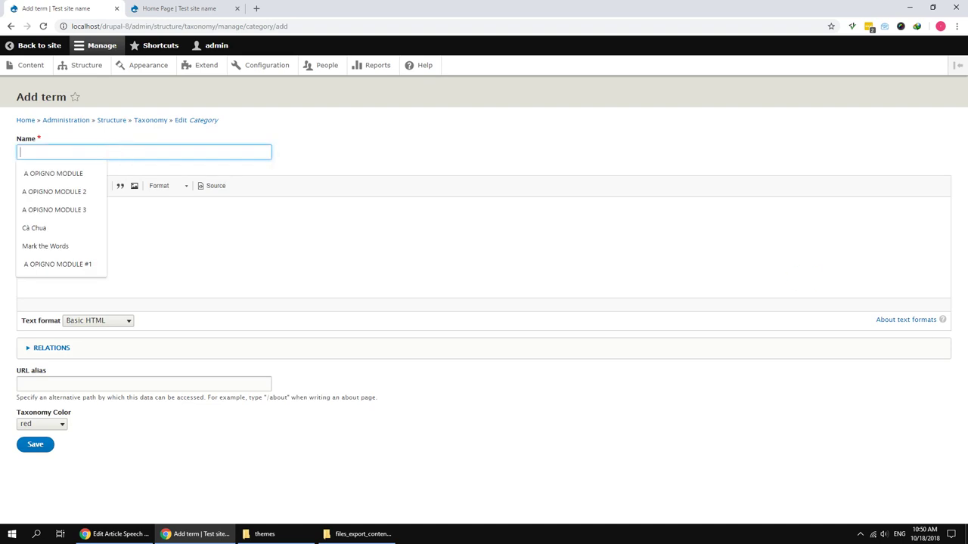
pyautogui.hotkey('alt', 'Tab')
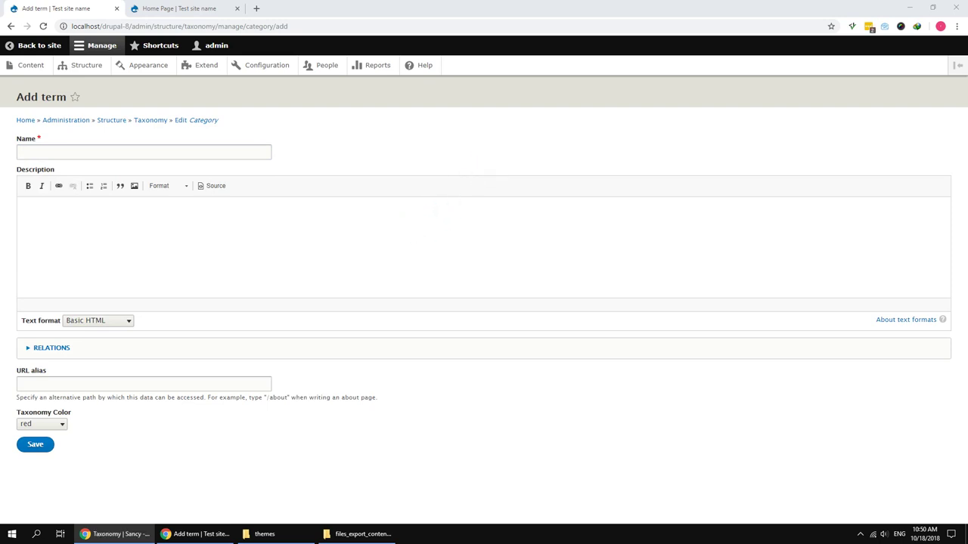
pyautogui.click(121, 154)
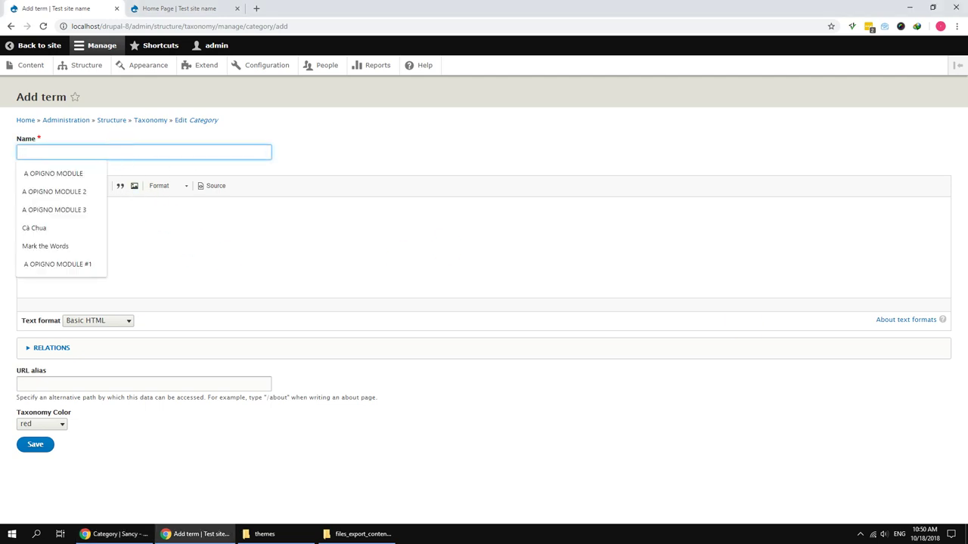
pyautogui.hotkey('alt', 'Tab')
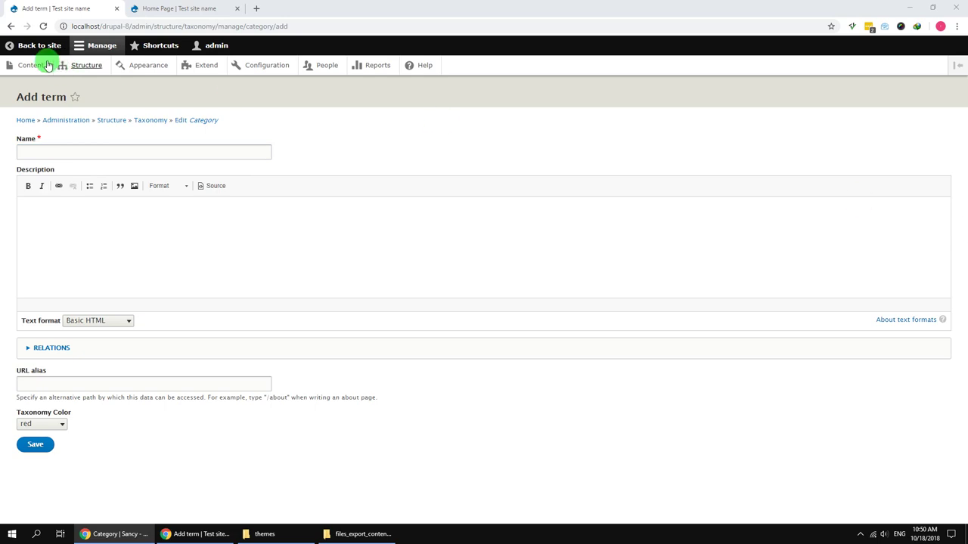
pyautogui.click(67, 147)
pyautogui.write('Business')
pyautogui.click(110, 451)
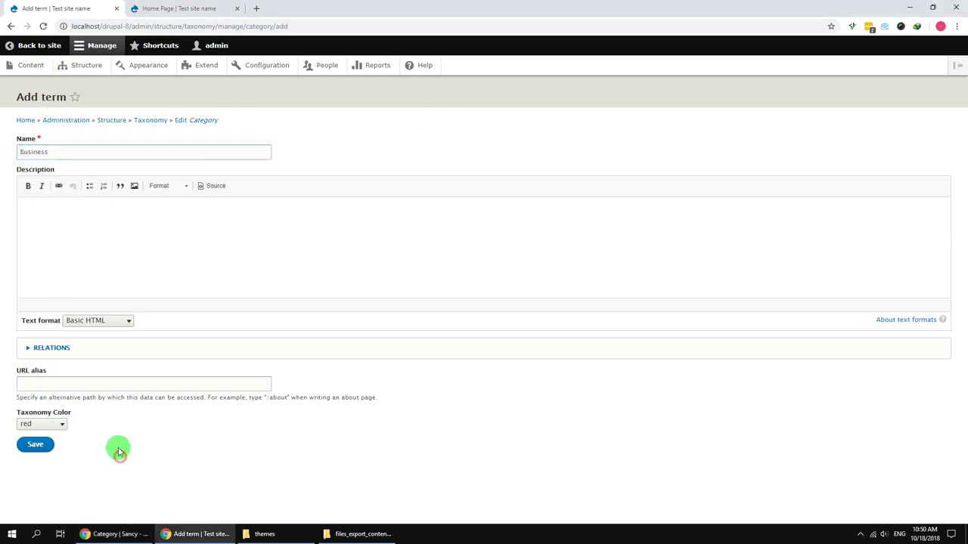
pyautogui.click(41, 424)
pyautogui.click(42, 426)
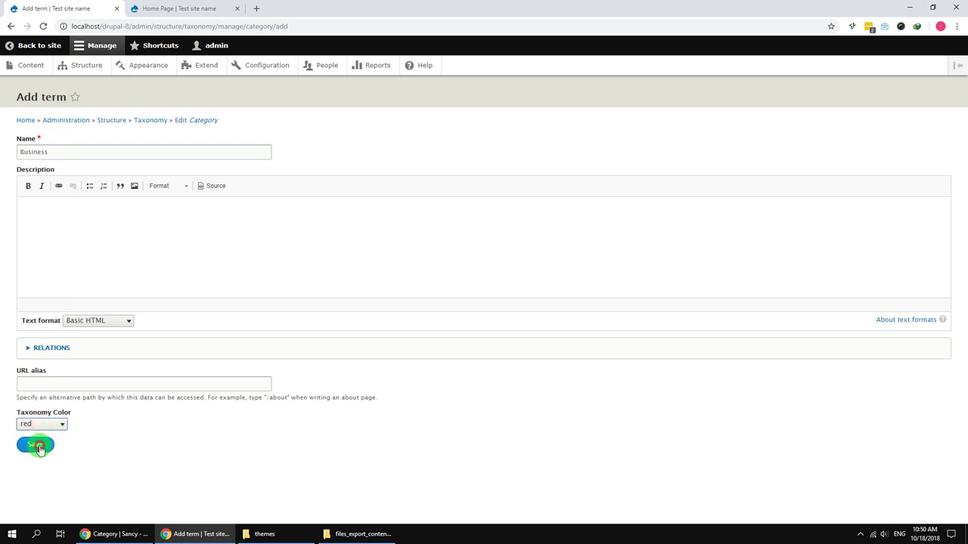
pyautogui.click(37, 446)
# Step: Create the Category term "Fashion" with the taxonomy color blue and save it
pyautogui.click(115, 534)
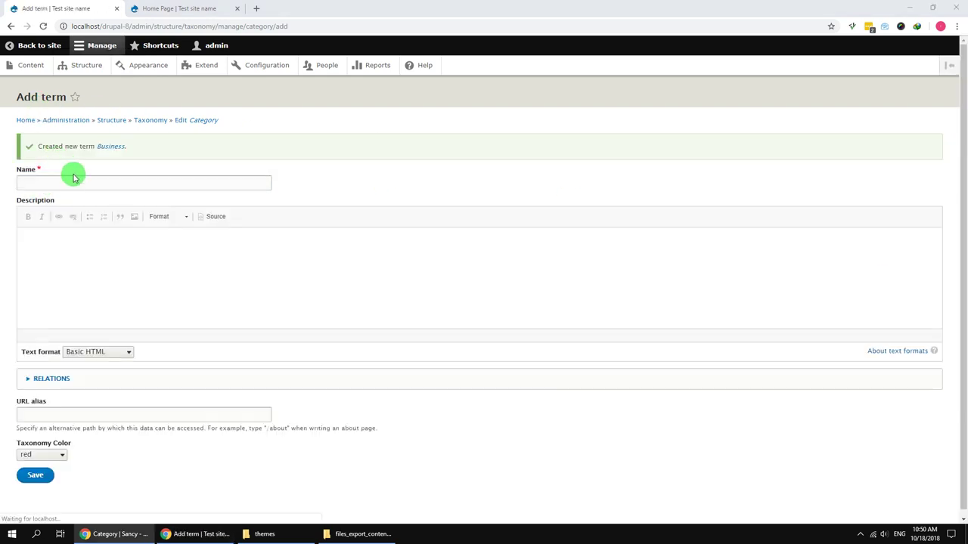
pyautogui.click(76, 182)
pyautogui.write('Fashion')
pyautogui.click(59, 454)
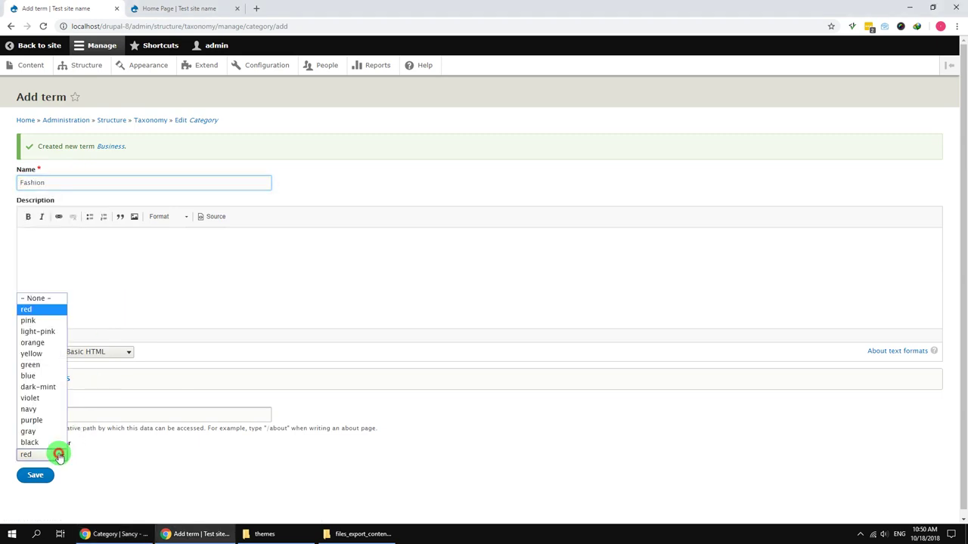
pyautogui.click(37, 376)
pyautogui.click(36, 477)
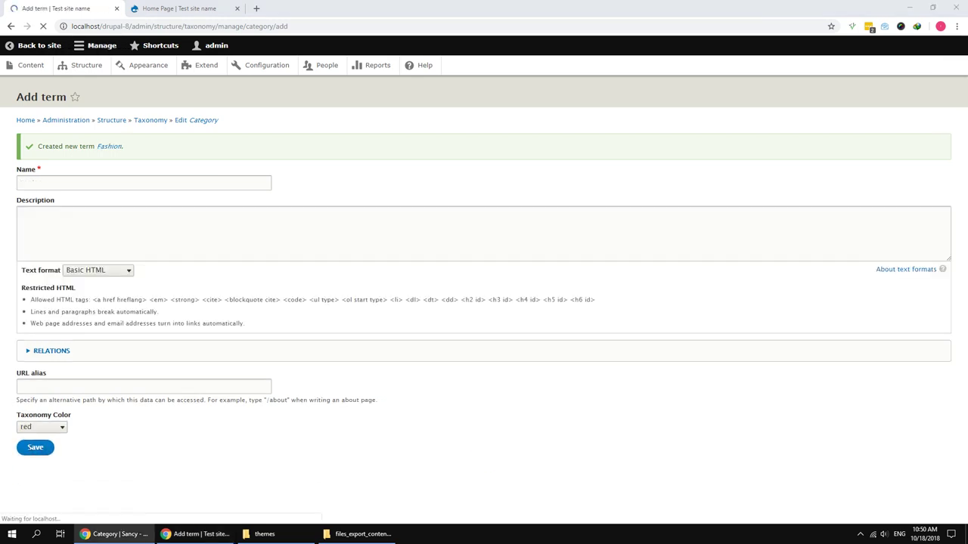
# Step: Create the Category term "Life Style" with the taxonomy color green and save it
pyautogui.click(21, 183)
pyautogui.write('Life Style')
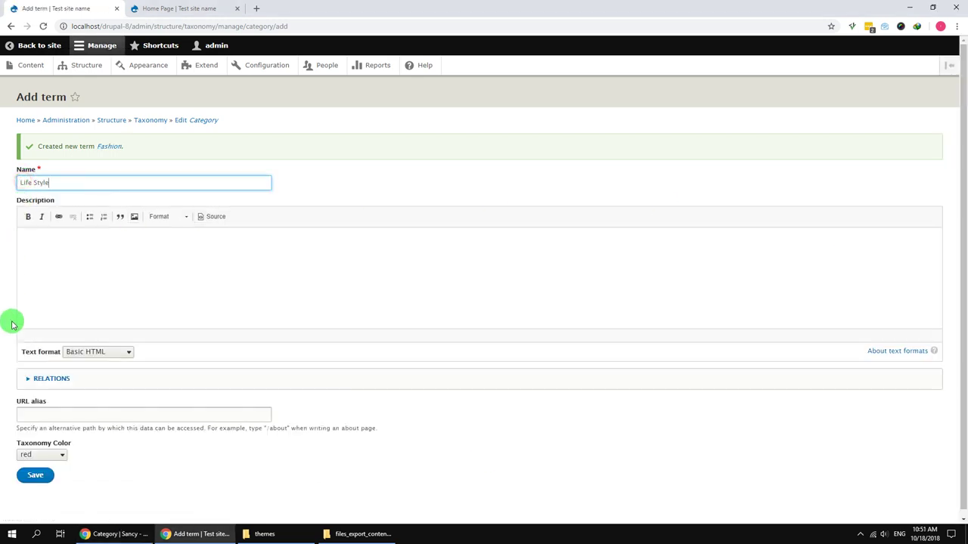
pyautogui.click(42, 454)
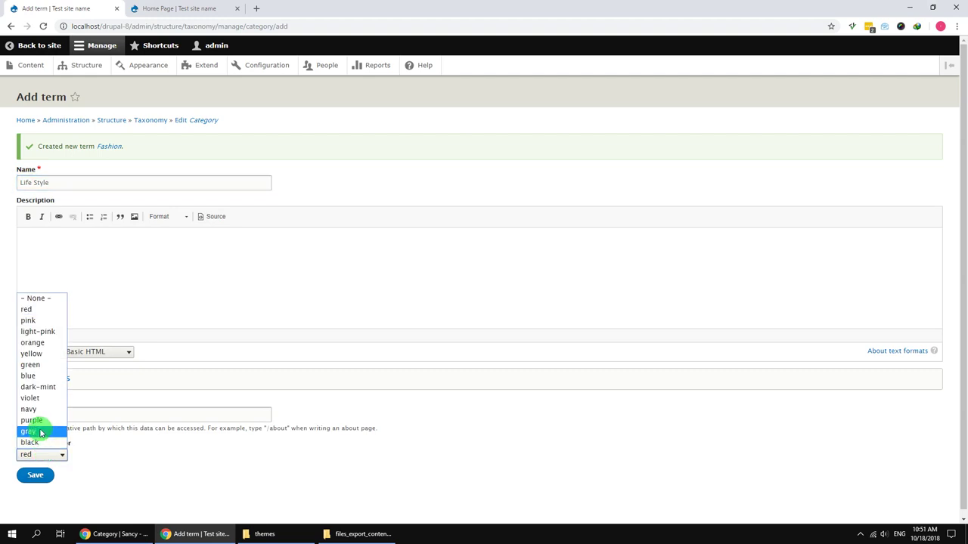
pyautogui.click(30, 366)
pyautogui.click(36, 475)
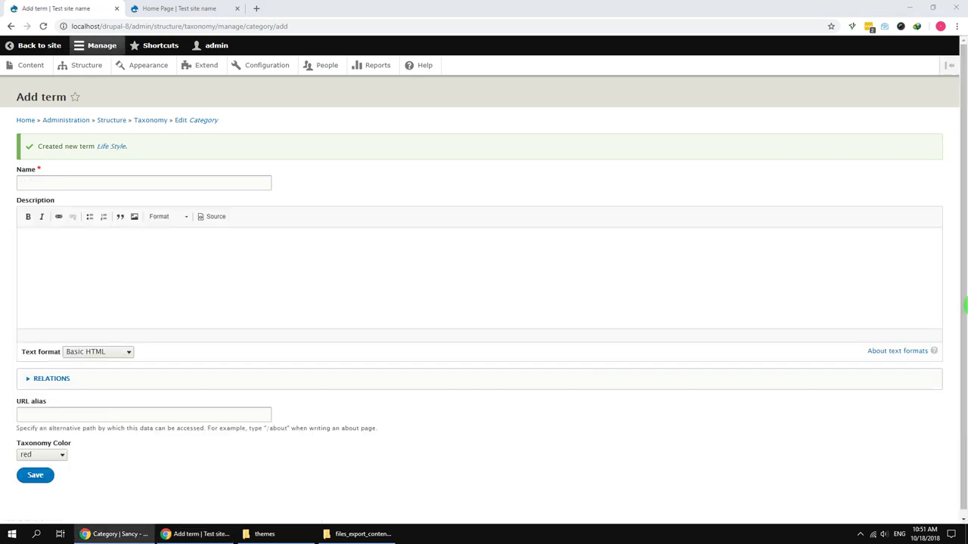
# Step: Create the Category term "Music" with the taxonomy color pink and save it
pyautogui.click(87, 180)
pyautogui.write('Music')
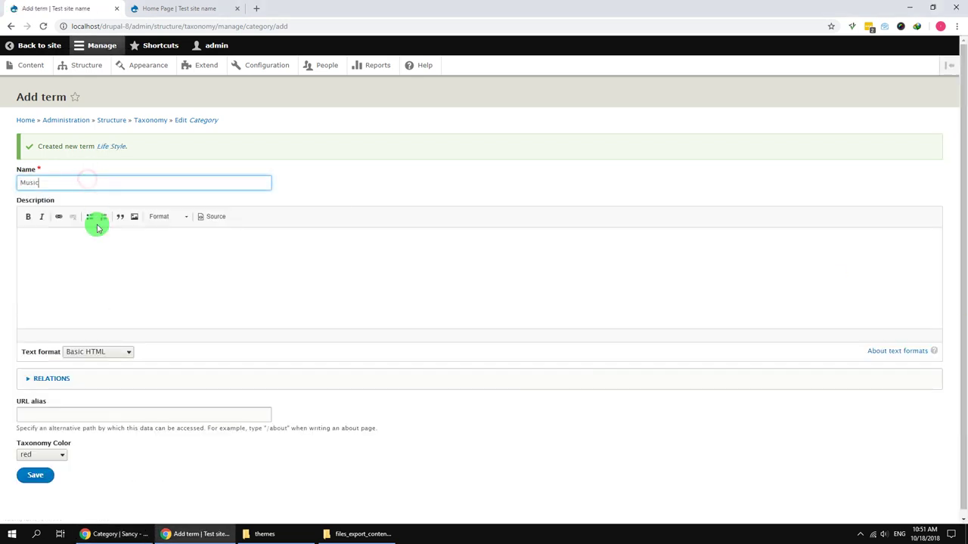
pyautogui.click(46, 454)
pyautogui.click(63, 324)
pyautogui.click(35, 477)
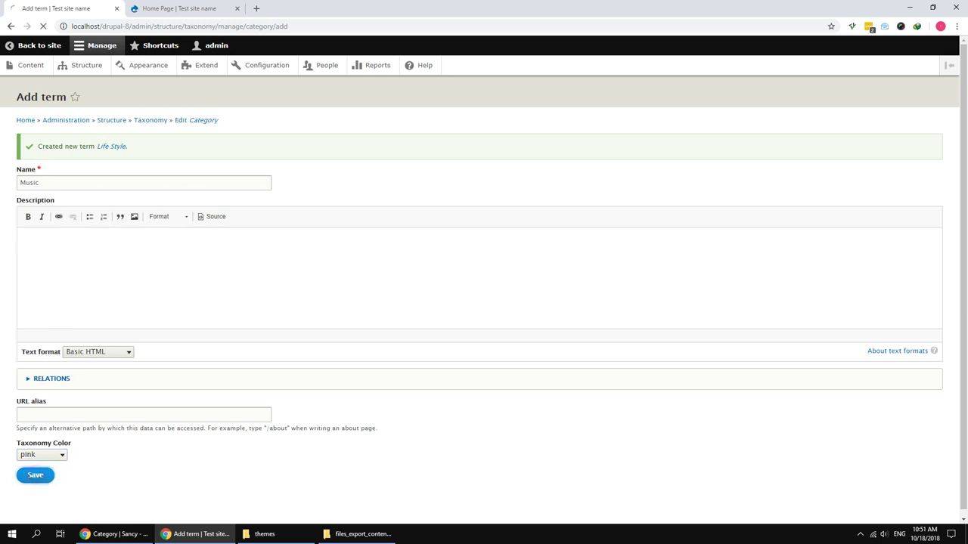
# Step: Create the Category term "Sport" with the taxonomy color orange and save it
pyautogui.hotkey('alt', 'Tab')
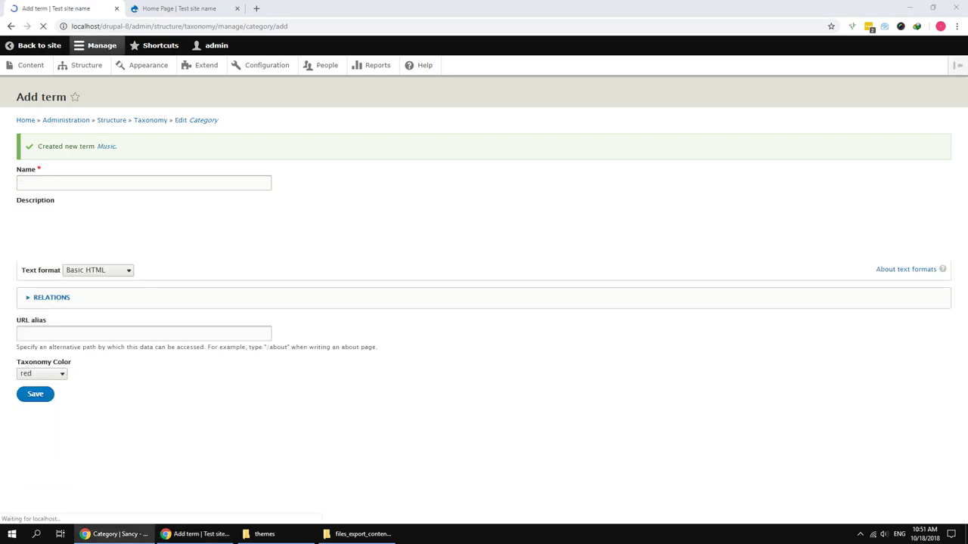
pyautogui.click(123, 180)
pyautogui.write('Sport')
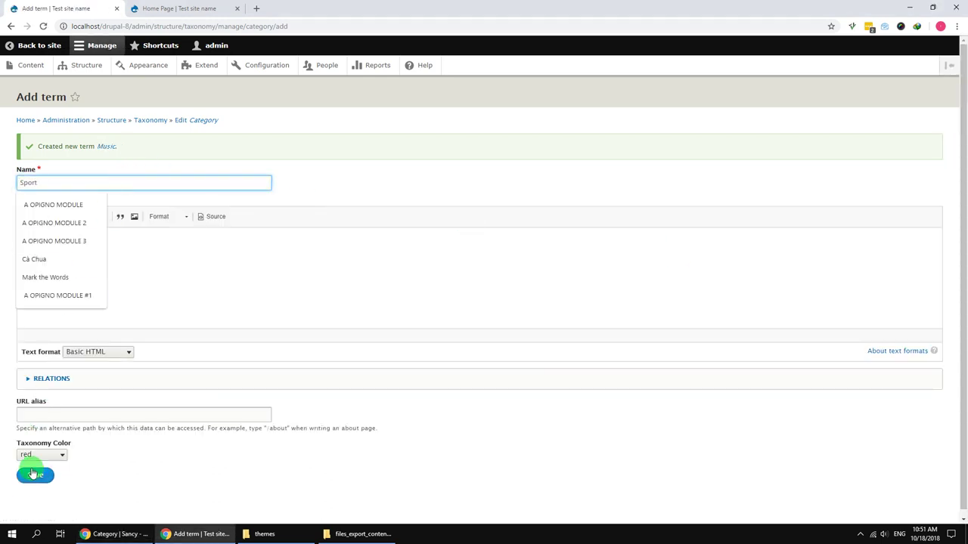
pyautogui.click(35, 454)
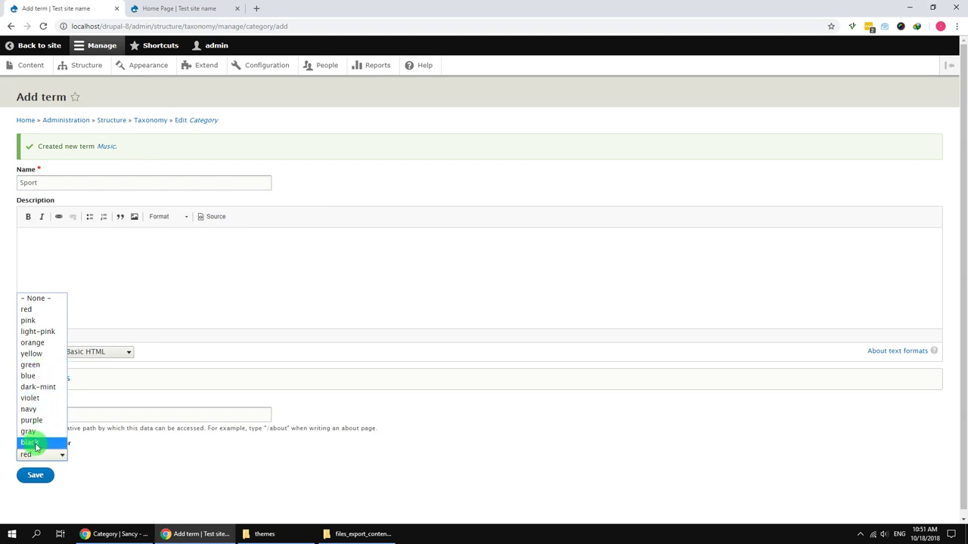
pyautogui.click(38, 344)
pyautogui.click(43, 483)
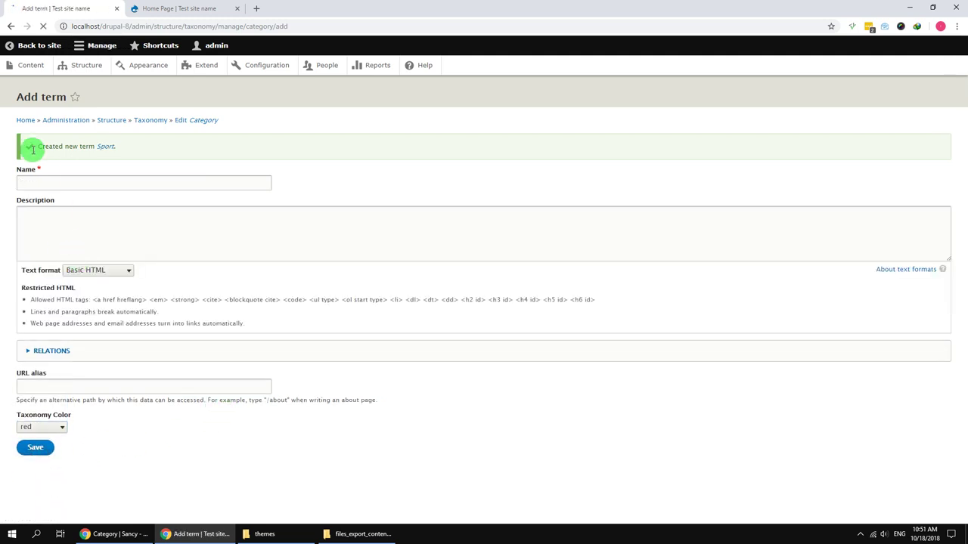
# Step: Start a new Article and title it "Speech Analytics – The Future of Marketing Intelligence"
pyautogui.click(26, 67)
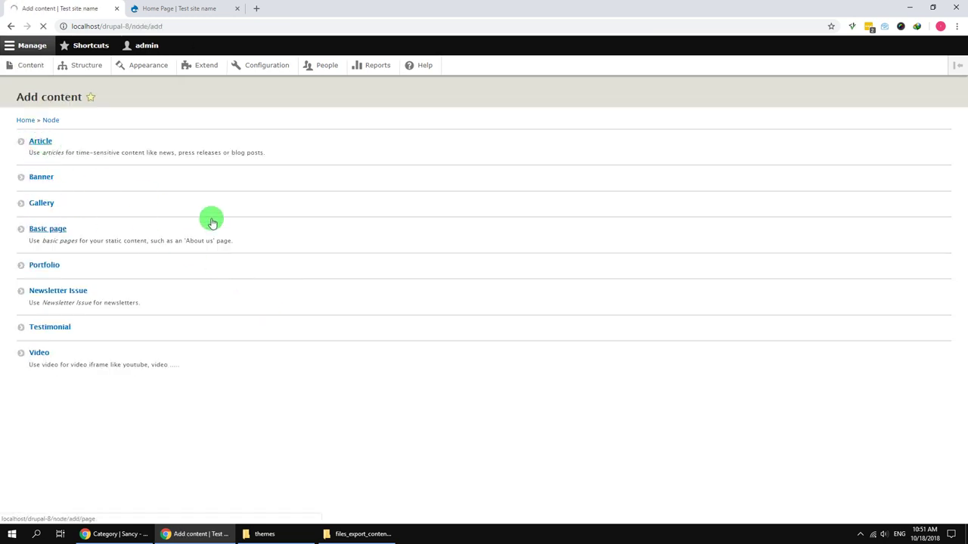
pyautogui.click(131, 156)
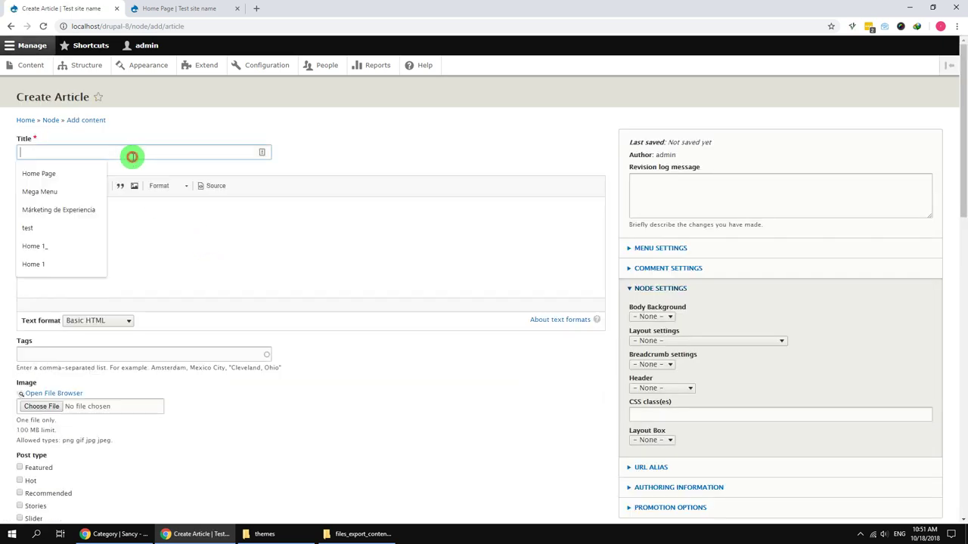
pyautogui.click(114, 534)
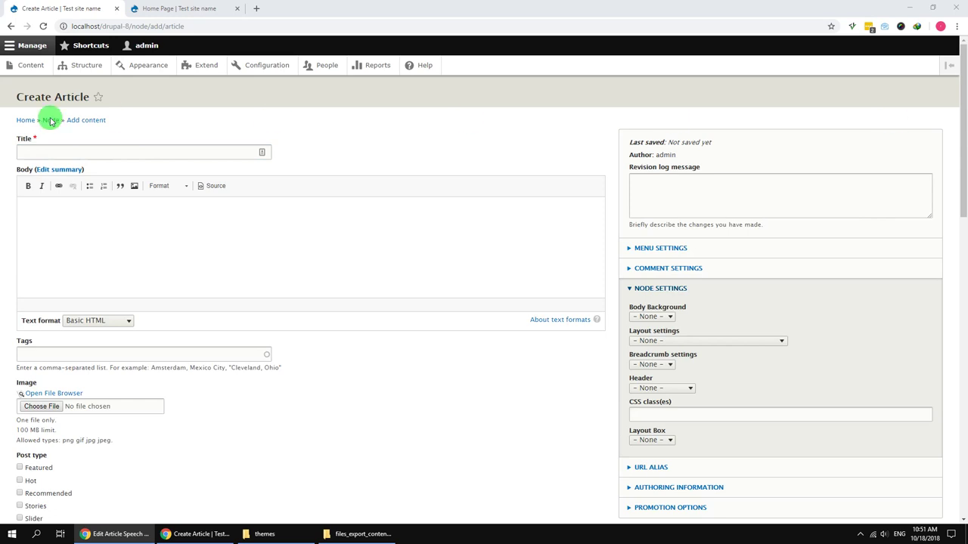
pyautogui.click(41, 151)
pyautogui.write('Speech Analytics – The Future of Marketing Intelligence')
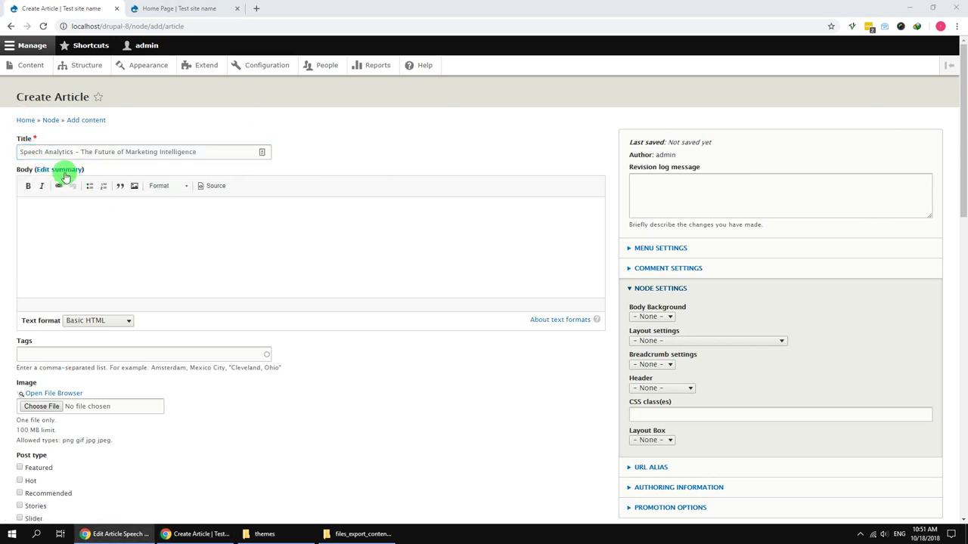
# Step: Fill the article's summary with the "Pellentesque placerat eget elit nec euismod" text and its body with the copied "Lorem ipsum dolor sit amet" paragraph
pyautogui.click(60, 170)
pyautogui.click(73, 187)
pyautogui.write('Pellentesque placerat eget elit nec euismod. Mauris tempor cursus dolor. Ut dolor elit, ullamcorper quis ornare vel, congue id orci diam.')
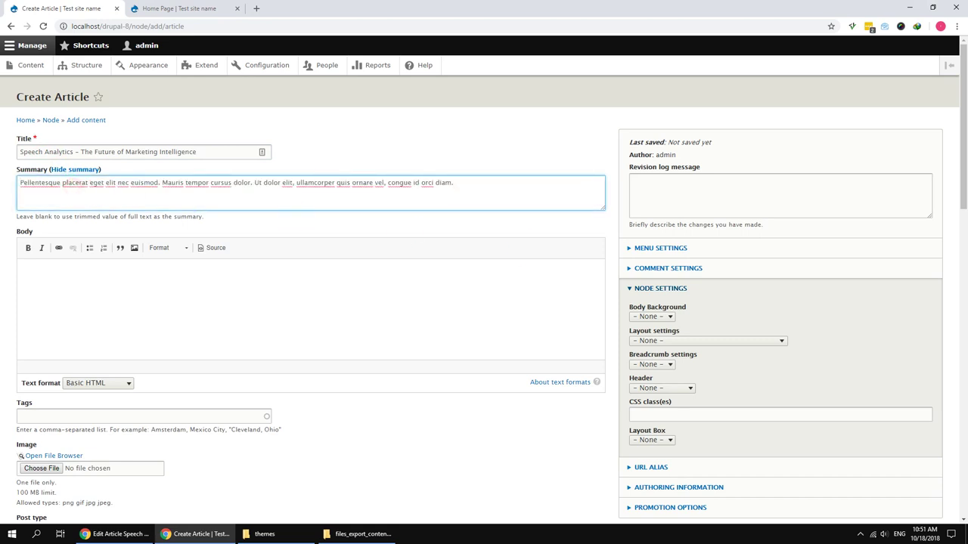
pyautogui.hotkey('alt', 'Tab')
pyautogui.click(408, 331)
pyautogui.hotkey('ctrl', 'v')
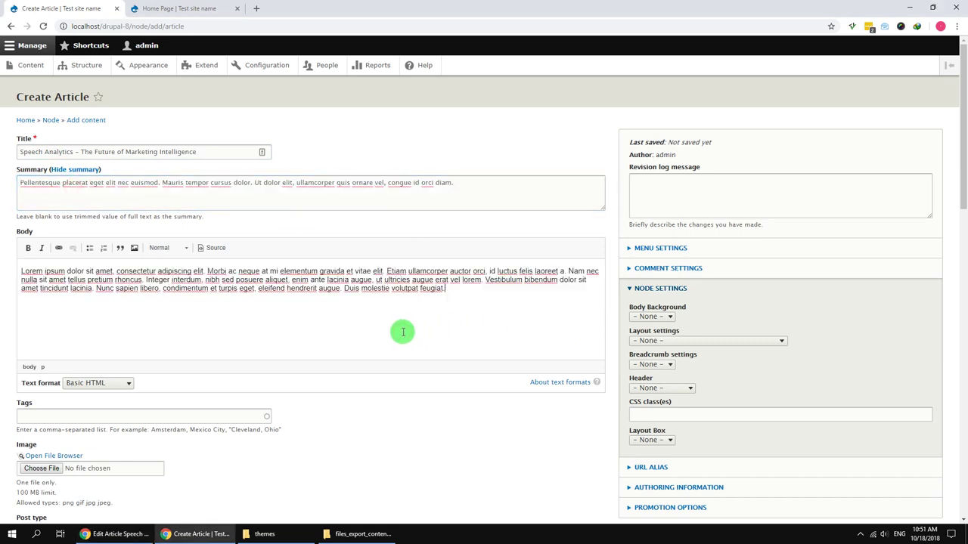
# Step: Open the file browser for the article's image, create a folder named articles under public://, and enter it
pyautogui.scroll(-5, 348, 331)
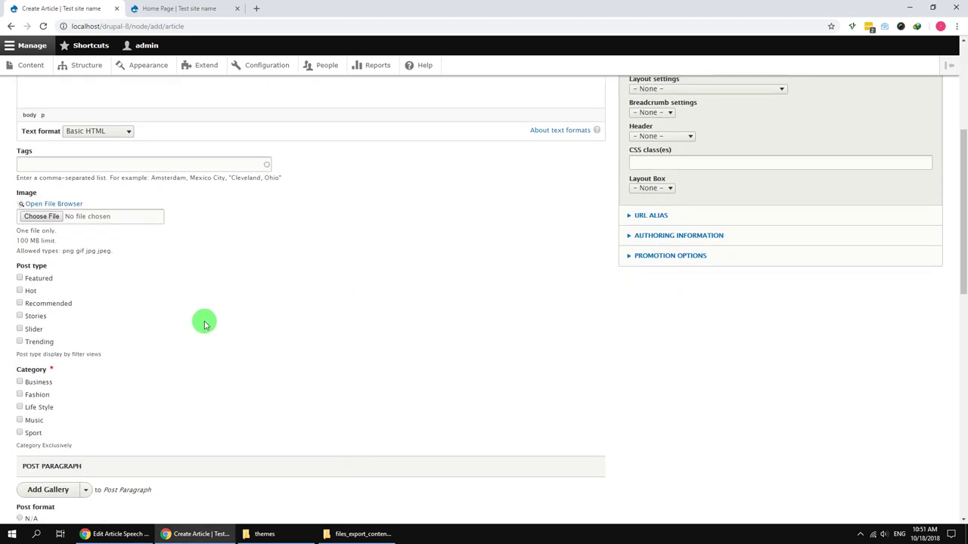
pyautogui.click(78, 208)
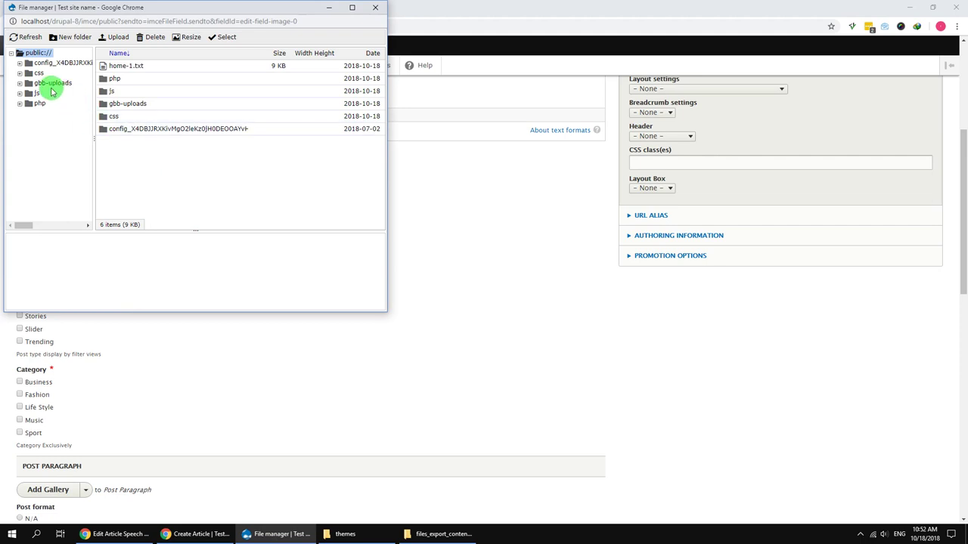
pyautogui.click(80, 38)
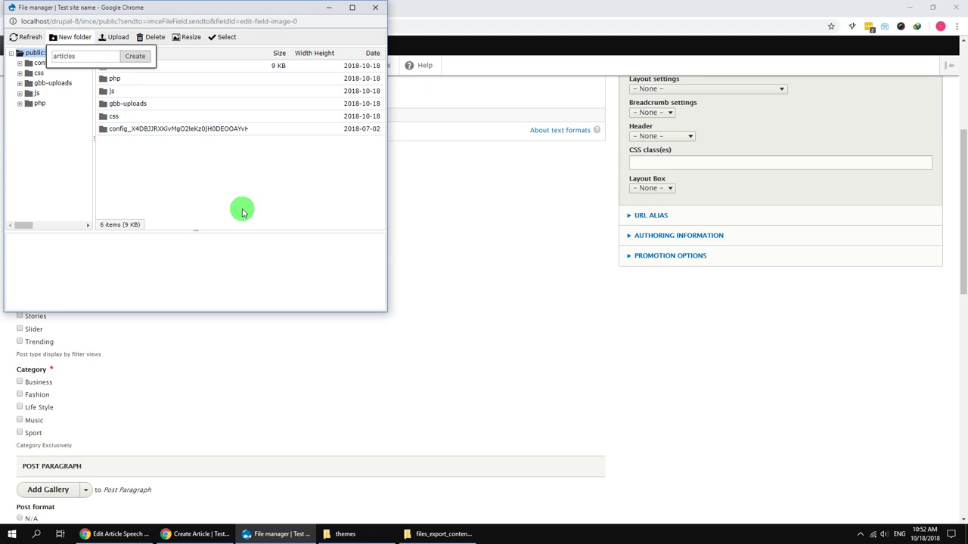
pyautogui.click(134, 56)
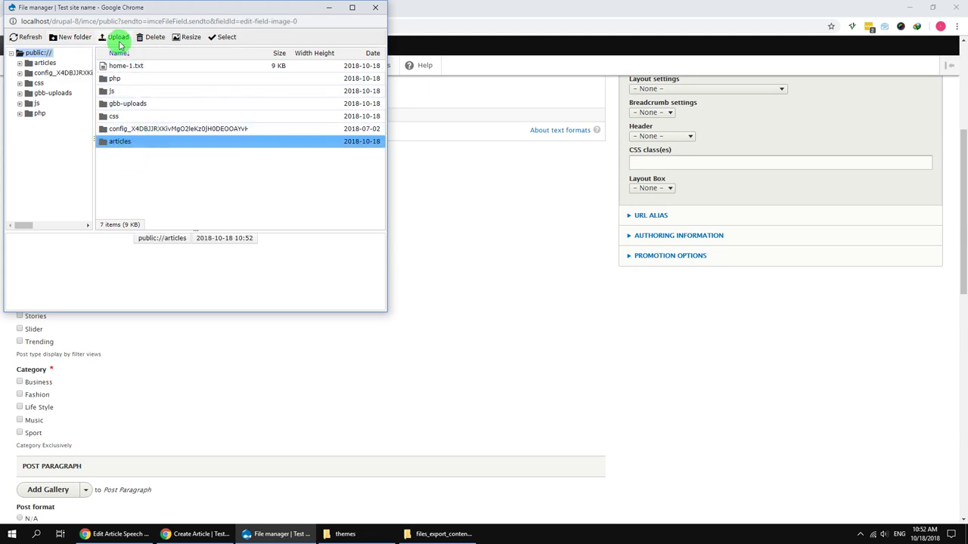
pyautogui.doubleClick(99, 144)
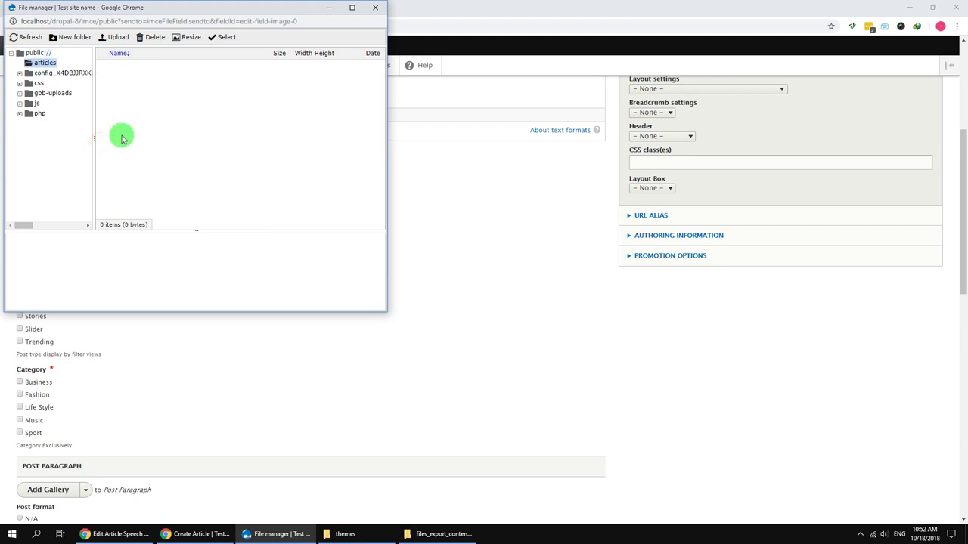
# Step: Upload all the post images (post-1.jpg to post-30.jpg) from Desktop > files > articles into the articles folder
pyautogui.click(113, 37)
pyautogui.click(150, 60)
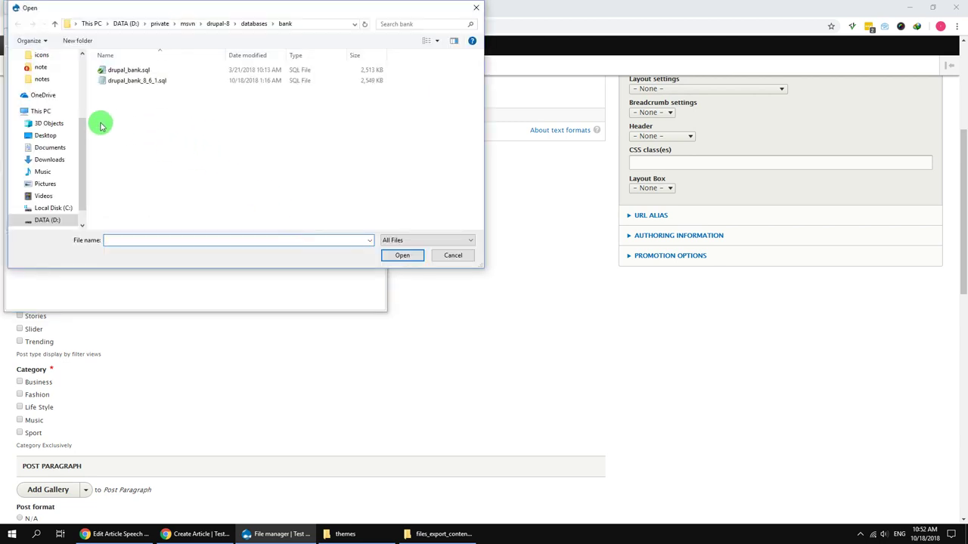
pyautogui.scroll(5, 69, 104)
pyautogui.click(46, 80)
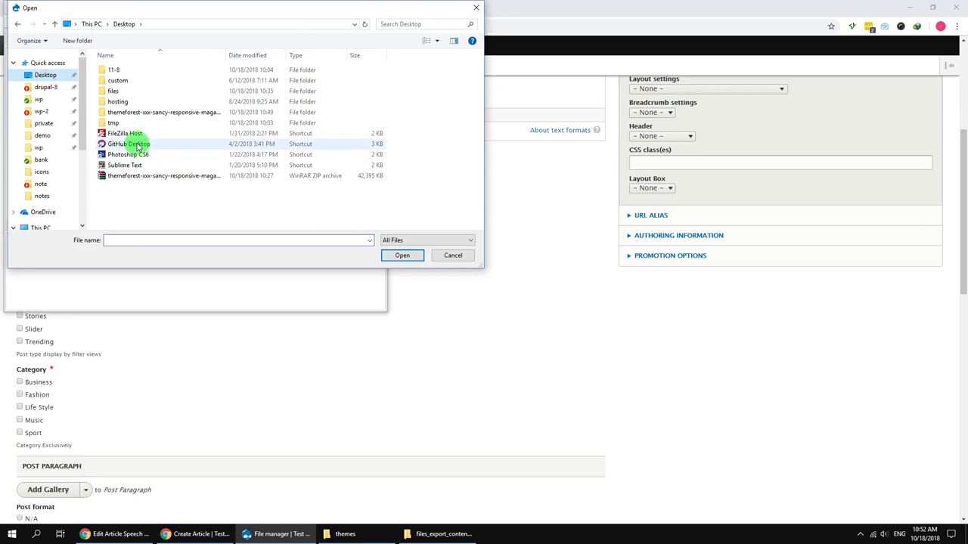
pyautogui.doubleClick(123, 92)
pyautogui.doubleClick(118, 69)
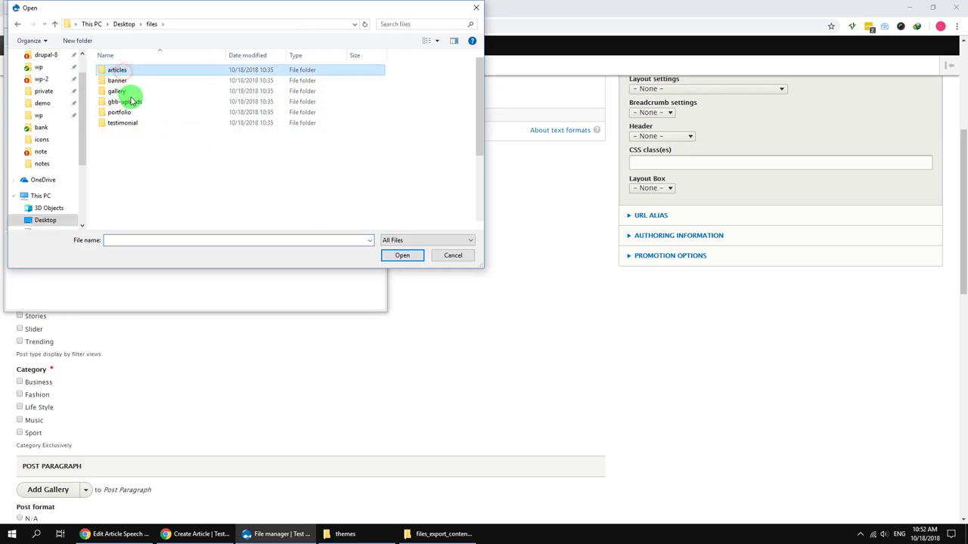
pyautogui.click(131, 96)
pyautogui.scroll(-2, 136, 129)
pyautogui.hotkey('ctrl', 'a')
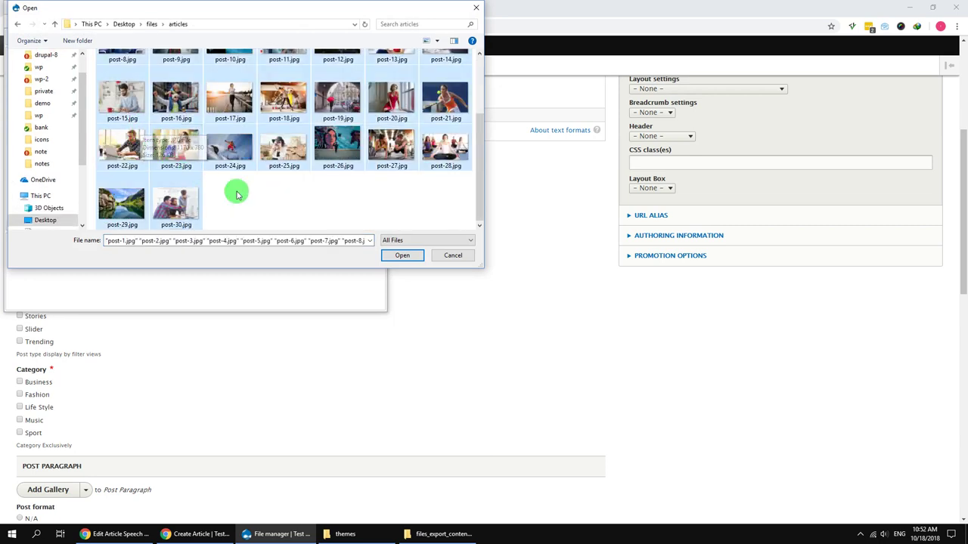
pyautogui.click(402, 255)
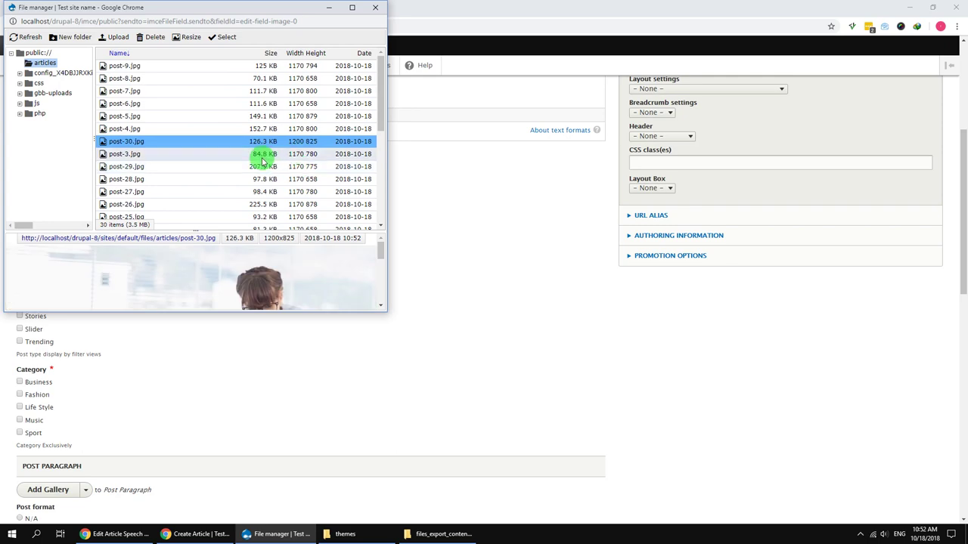
# Step: Choose post-1.jpg as the article's image and set its alternative text to "alt"
pyautogui.scroll(-6, 262, 160)
pyautogui.click(135, 213)
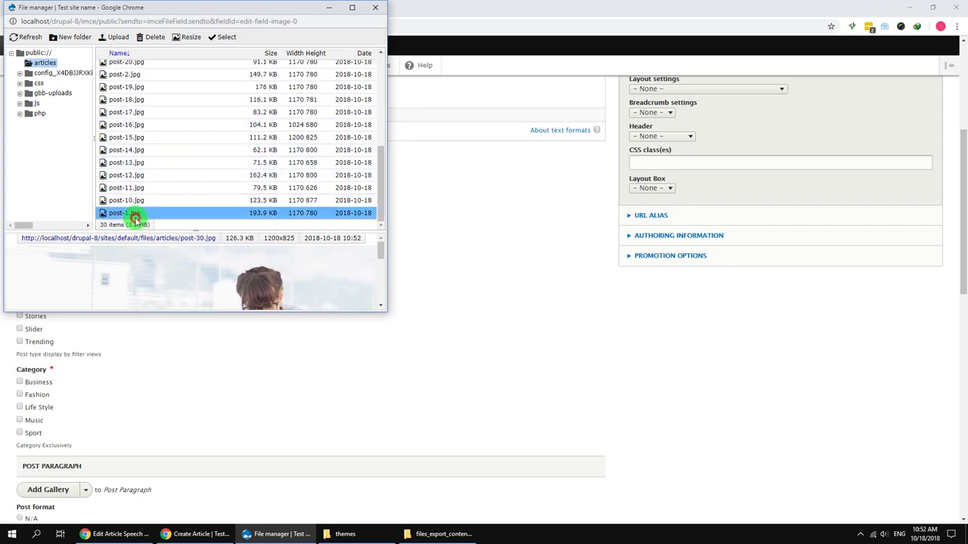
pyautogui.doubleClick(135, 214)
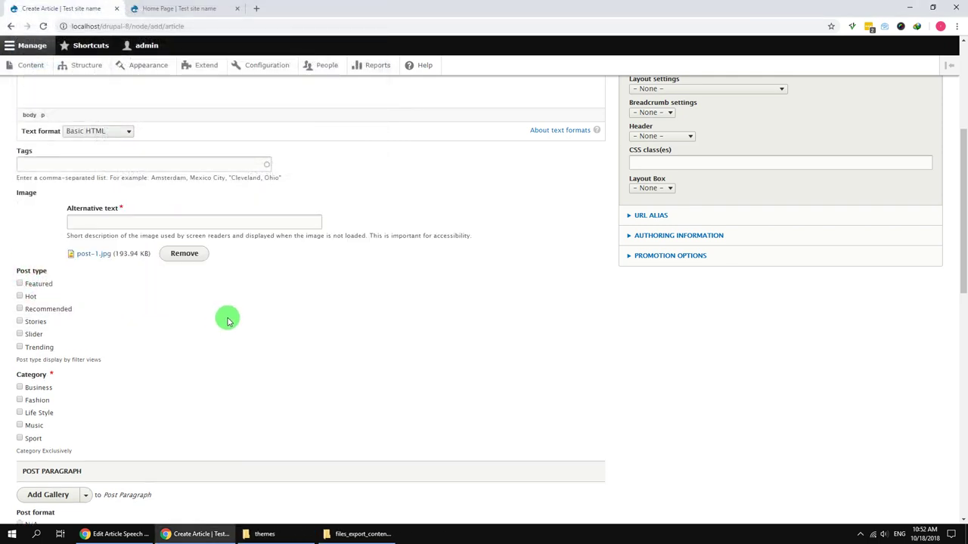
pyautogui.scroll(-1, 189, 295)
pyautogui.click(127, 168)
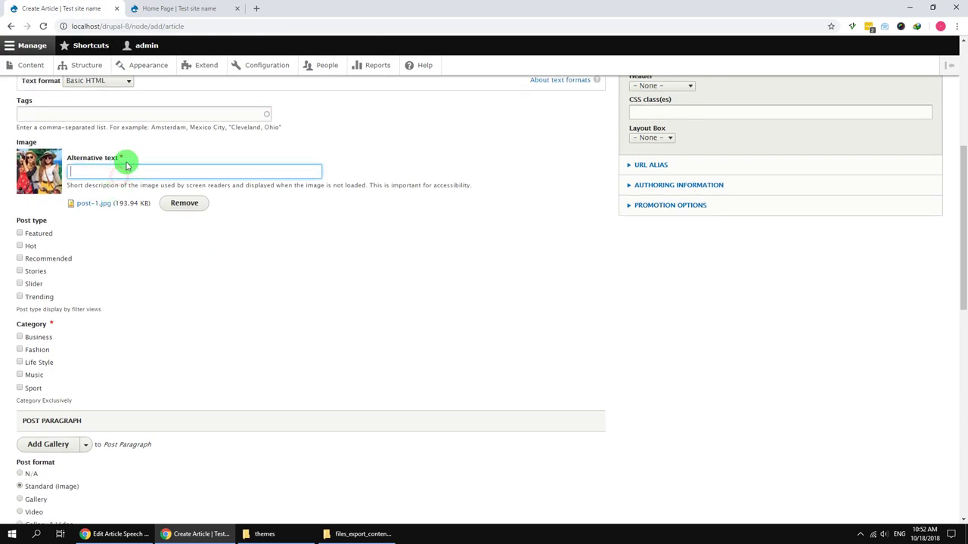
# Step: Assign the post types Featured, Recommended, Stories and Trending, the categories Business and Life Style, and the post format Gallery
pyautogui.click(34, 235)
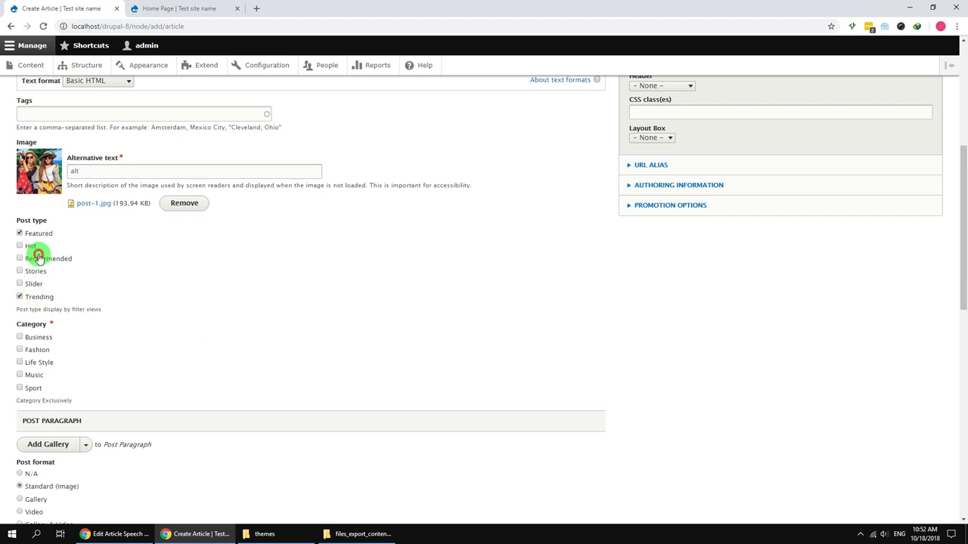
pyautogui.click(30, 272)
pyautogui.scroll(-2, 126, 307)
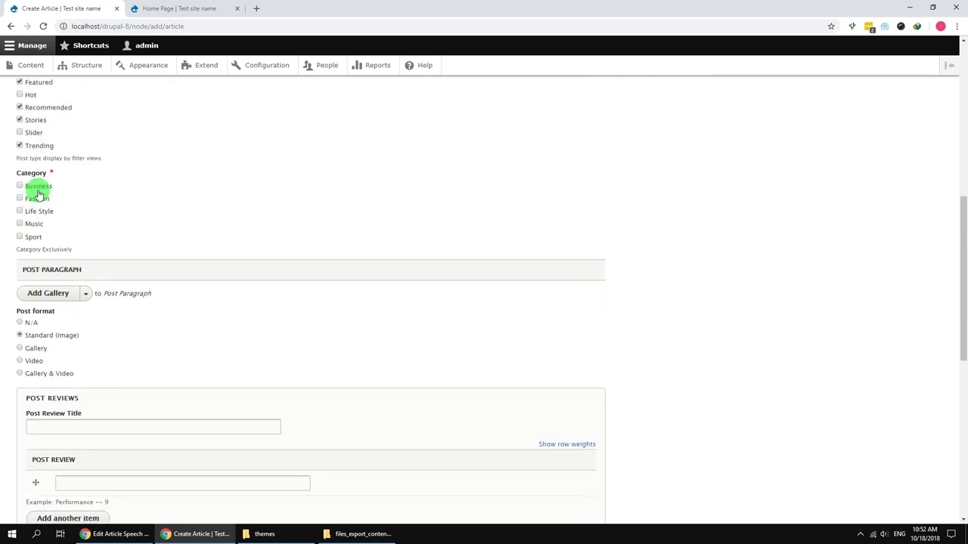
pyautogui.click(34, 216)
pyautogui.scroll(-1, 112, 257)
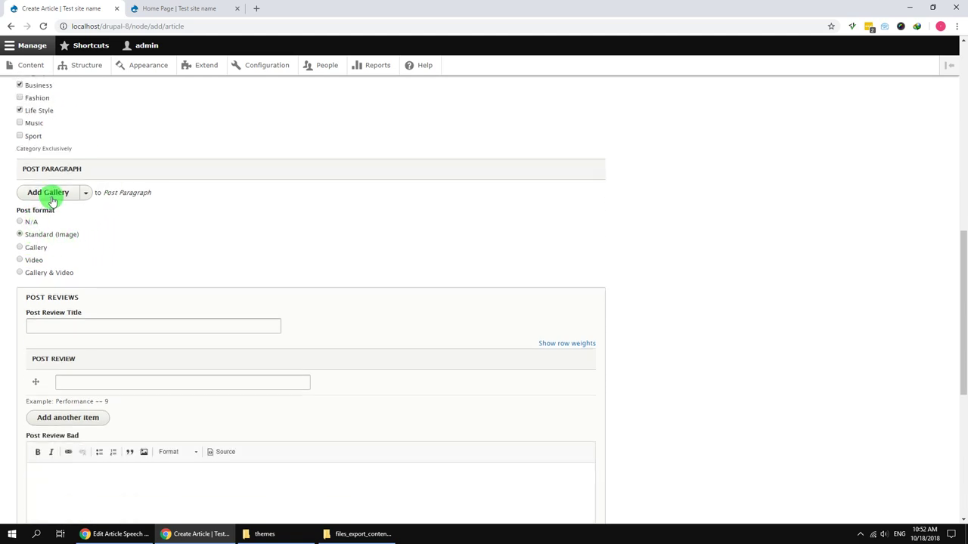
pyautogui.click(35, 249)
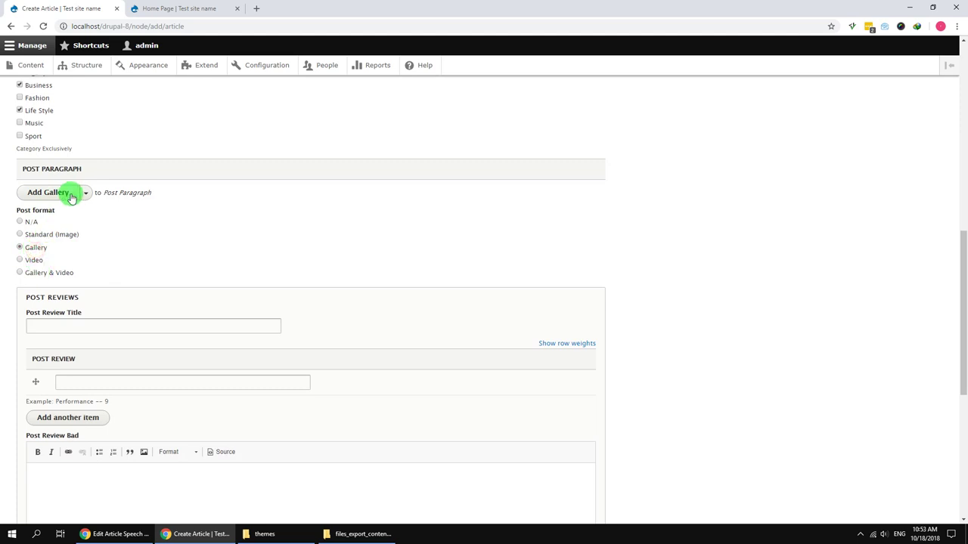
# Step: Add a Text post paragraph containing the "Donec vel libero ullamcorper" text, without an empty line at its start
pyautogui.click(85, 194)
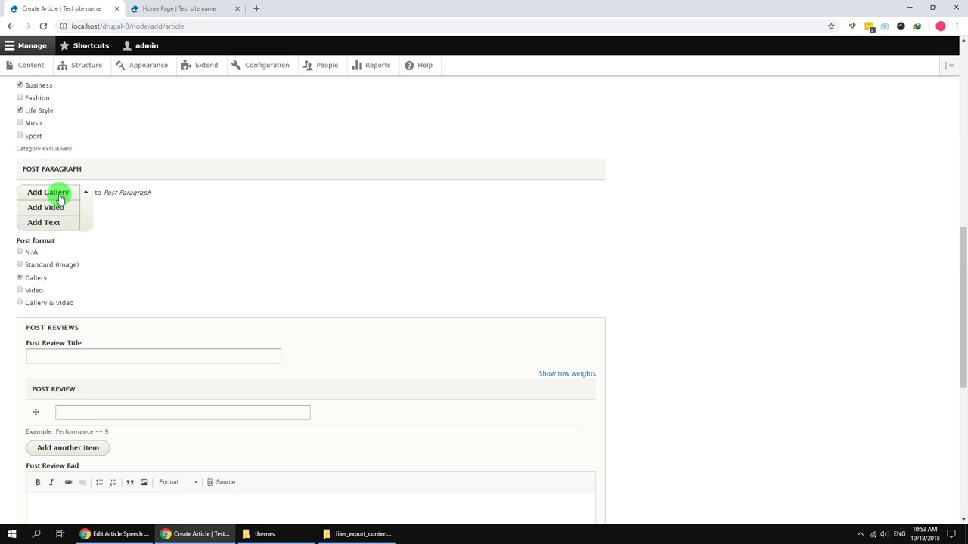
pyautogui.click(48, 220)
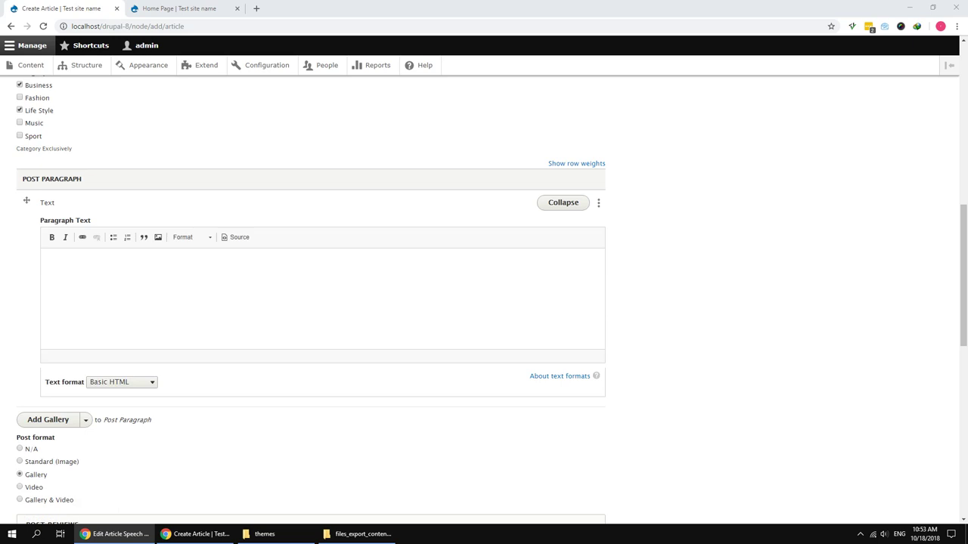
pyautogui.click(272, 277)
pyautogui.write('Donec vel libero ullamcorper, faucibus augue auctor, imperdiet diam. Duis quis nibh eget urna convallis blandit. Fusce iaculis purus vitae convallis aliquet. Ut auctor nunc sed odio bibendum fringilla. Quisque egestas non magna ac tincidunt. Aenean laoreet commodo nulla, sed ultrices odio vehicula sit amet. Suspendisse erat tellus, porta et facilisis sit amet, adipiscing sed diam. Nulla condimentum arcu a pellentesque pretium. Pellentesque pharetra odio eu auctor suscipit. Cum sociis natoque penatibus et magnis dis parturient montes, nascetur ridiculus mus. Cras congue, felis in congue iaculis, elit enim molestie urna, ut accumsan augue magna aliquet nisi. Nullam interdum bibendum magna, eu sagittis metus convallis quis. Pellentesque vehicula purus sit amet tellus pellentesque suscipit. Ut dolor elit, ullamcorper quis ornare vel, congue id orci. In et orci in dolor dapibus sodales ac nec diam. Etiam vulputate erat a quam ullamcorper volutpat. Vestibulum vel feugiat sem, non molestie purus. Duis sit amet faucibus ipsum, ac aliquet urna. In hendrerit sit amet dolor vitae semper.')
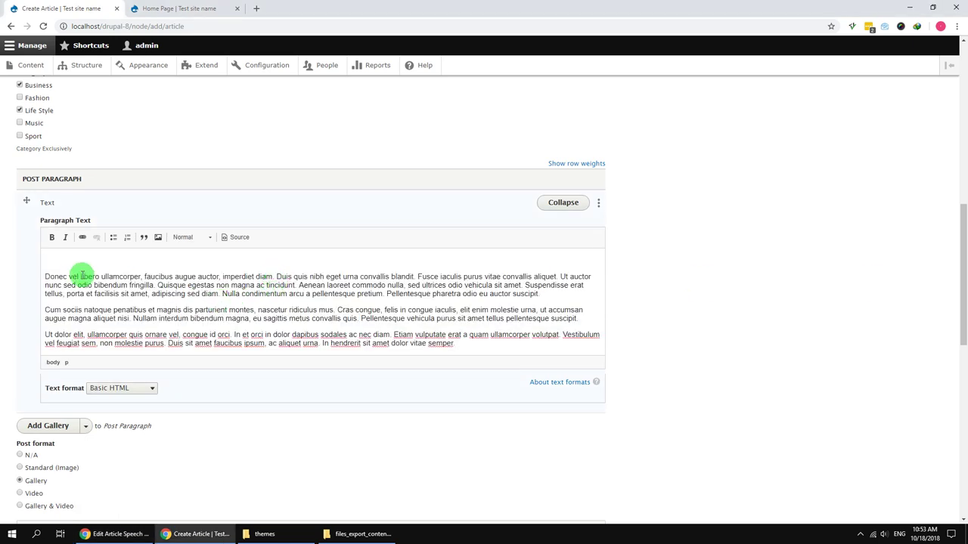
pyautogui.click(47, 276)
pyautogui.press('BackSpace')
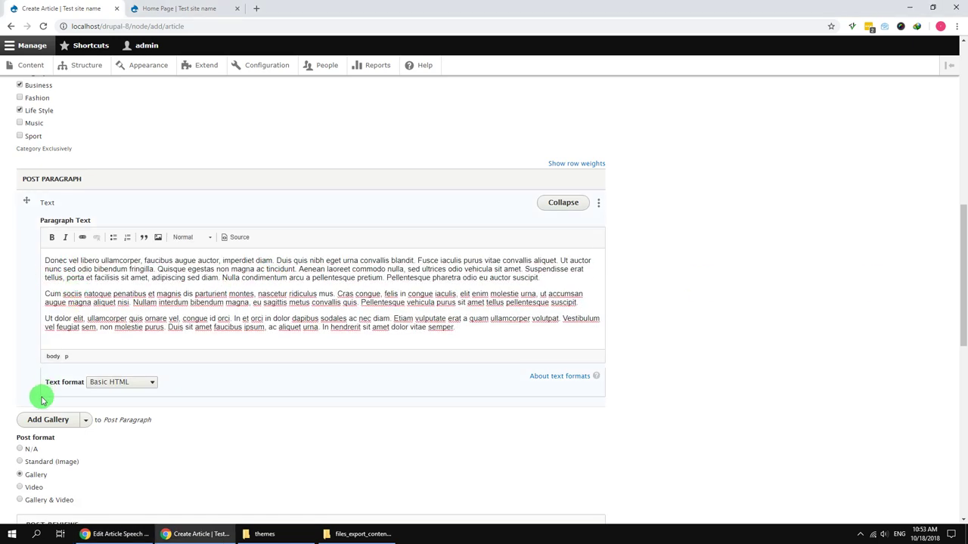
# Step: Add a Gallery post paragraph with the images post-4.jpg, post-29.jpg, post-27.jpg and post-26.jpg from the articles folder
pyautogui.click(39, 418)
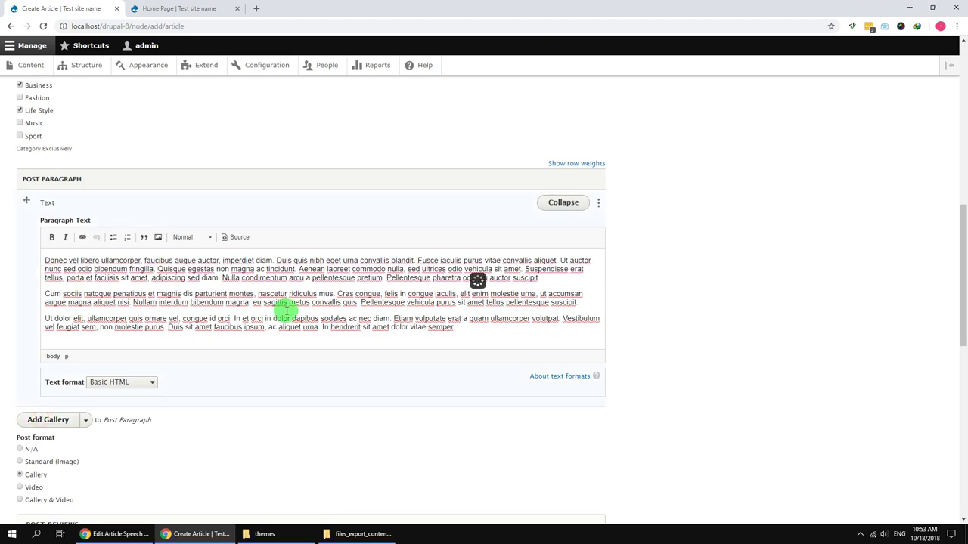
pyautogui.scroll(-1, 173, 349)
pyautogui.click(106, 376)
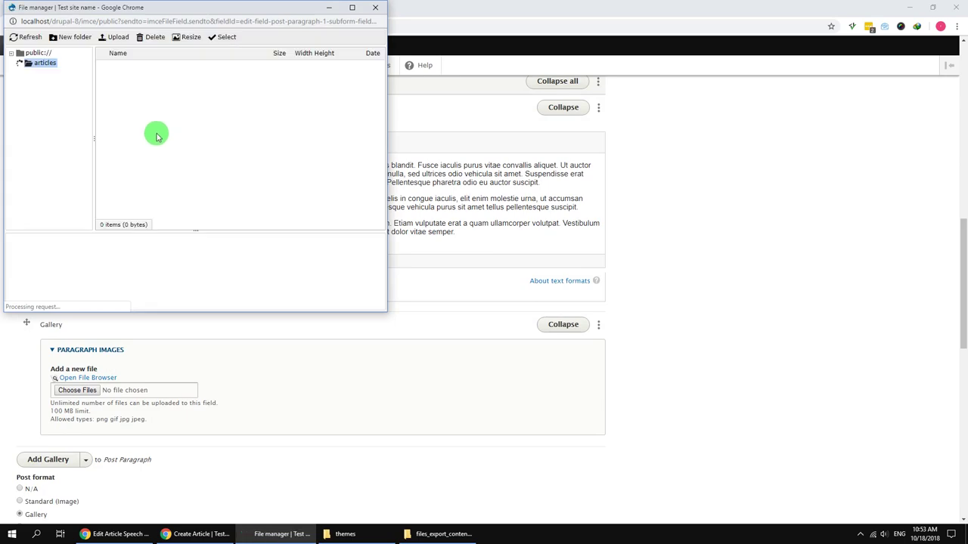
pyautogui.click(151, 129)
pyautogui.keyDown('ctrl'); pyautogui.click(155, 167); pyautogui.keyUp('ctrl')
pyautogui.keyDown('ctrl'); pyautogui.click(157, 192); pyautogui.keyUp('ctrl')
pyautogui.keyDown('ctrl'); pyautogui.click(158, 204); pyautogui.keyUp('ctrl')
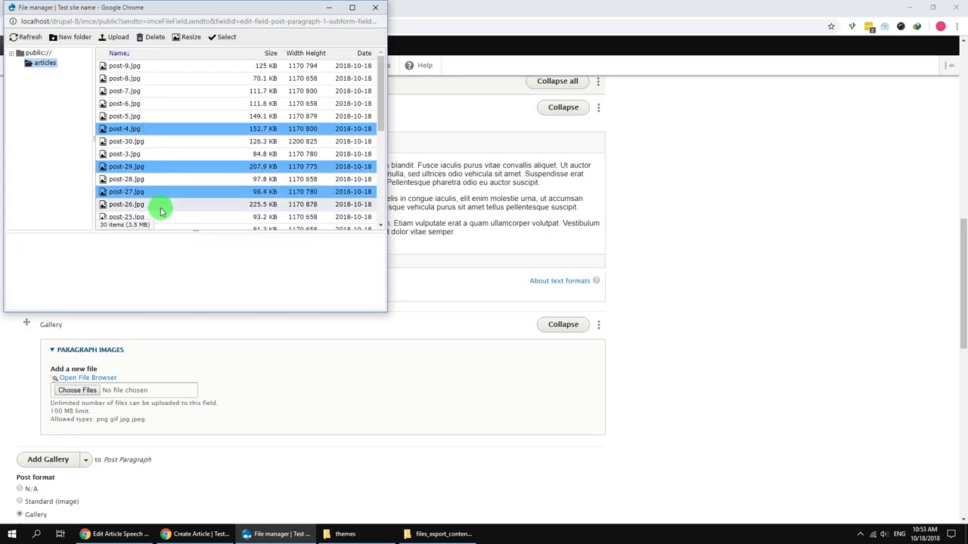
pyautogui.click(223, 40)
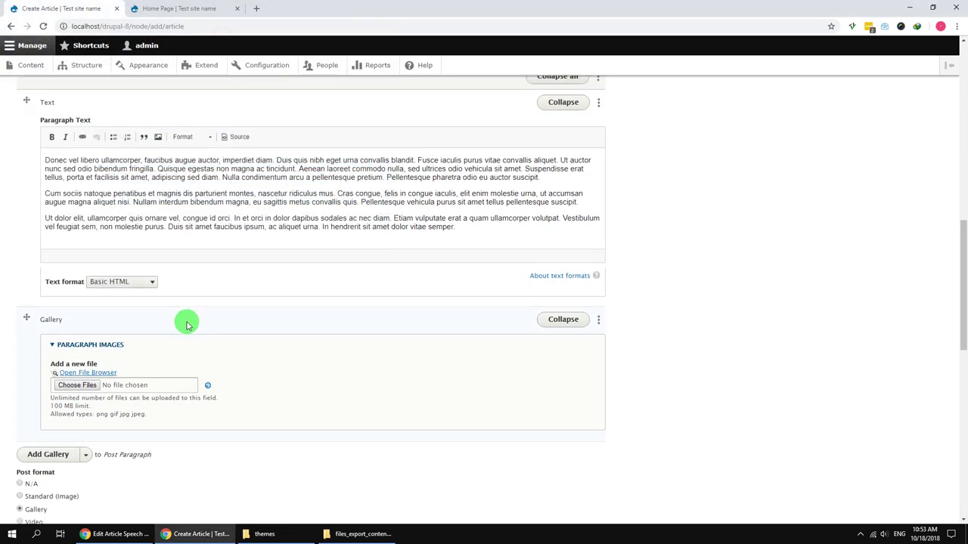
pyautogui.scroll(-2, 188, 321)
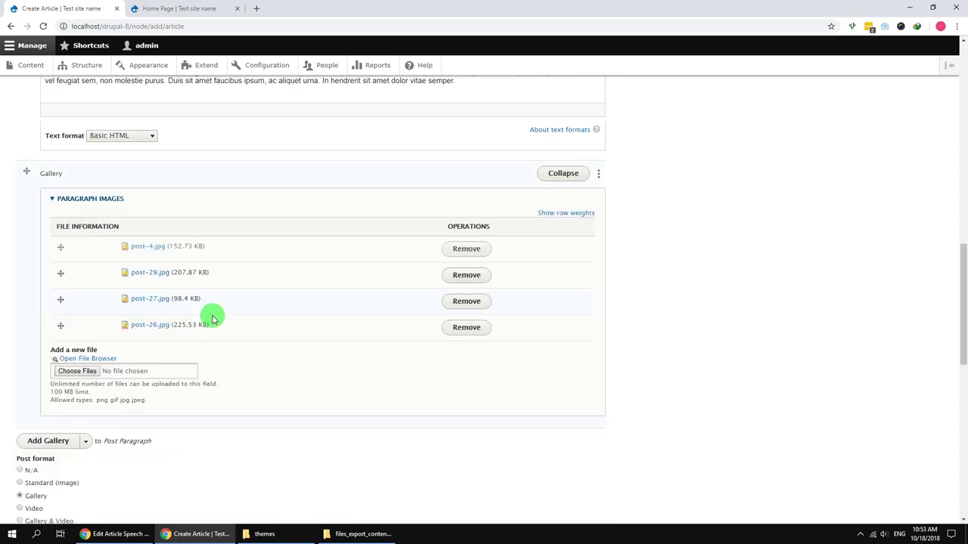
# Step: Move the Gallery paragraph above the Text paragraph
pyautogui.scroll(1, 210, 316)
pyautogui.scroll(2, 53, 378)
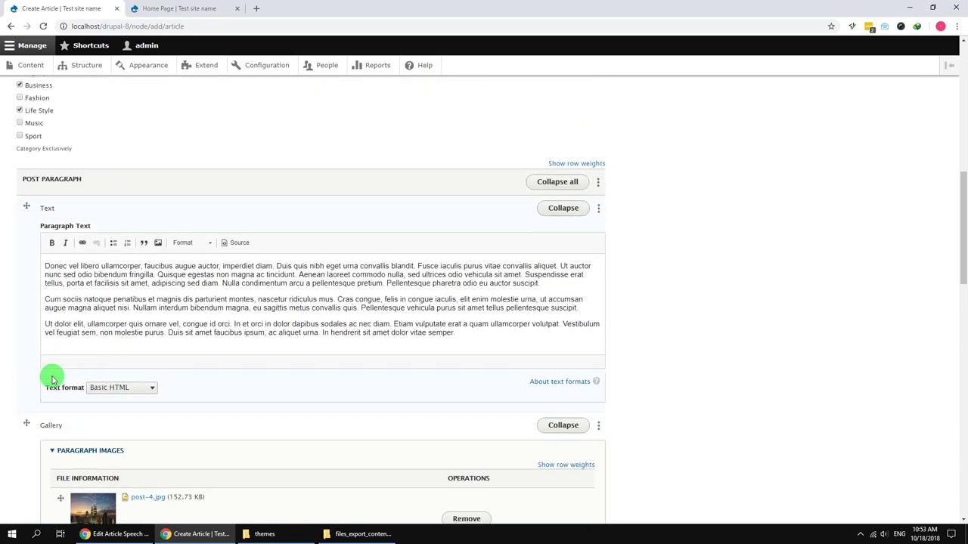
pyautogui.moveTo(22, 425); pyautogui.dragTo(25, 256)
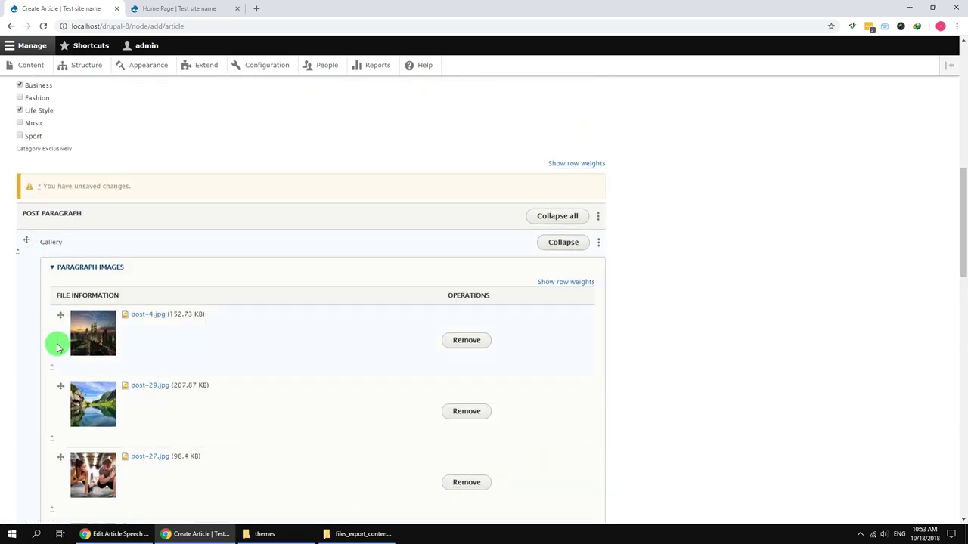
# Step: Add a Video post paragraph after the Text paragraph and fill it with the YouTube link copied from the other article's edit window
pyautogui.scroll(-7, 58, 341)
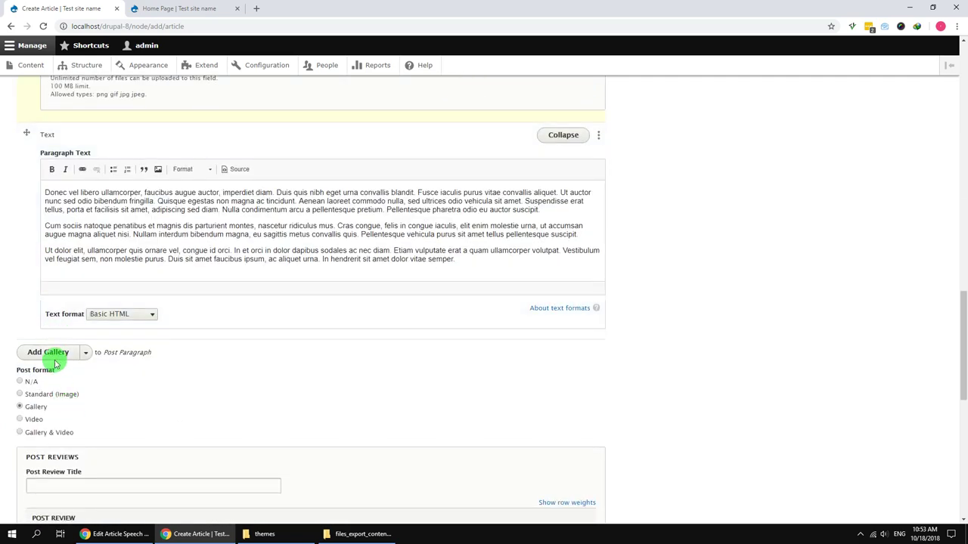
pyautogui.click(86, 354)
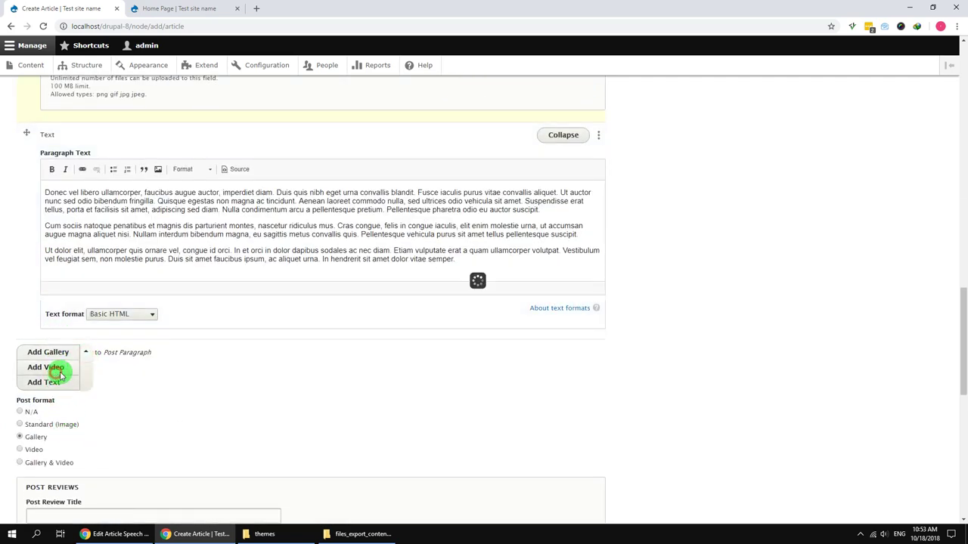
pyautogui.click(117, 533)
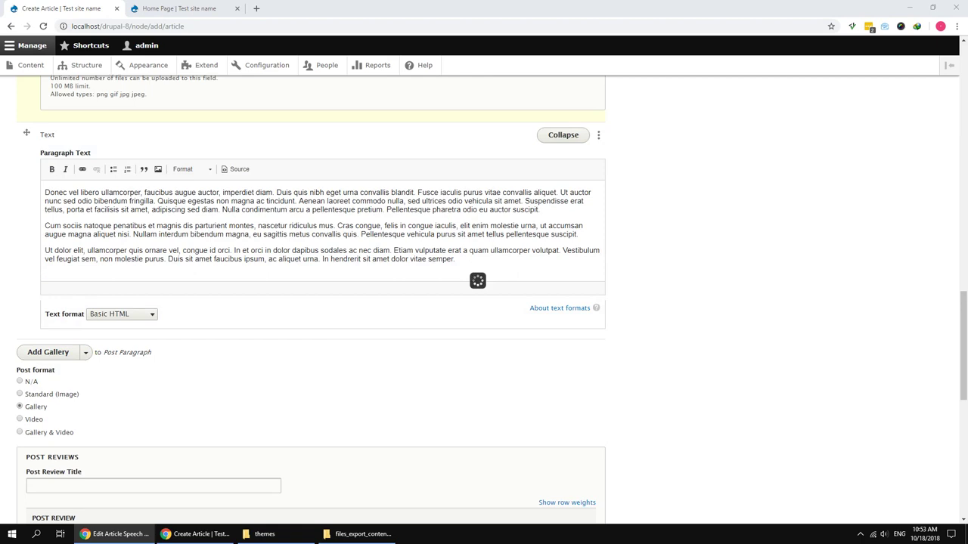
pyautogui.click(87, 319)
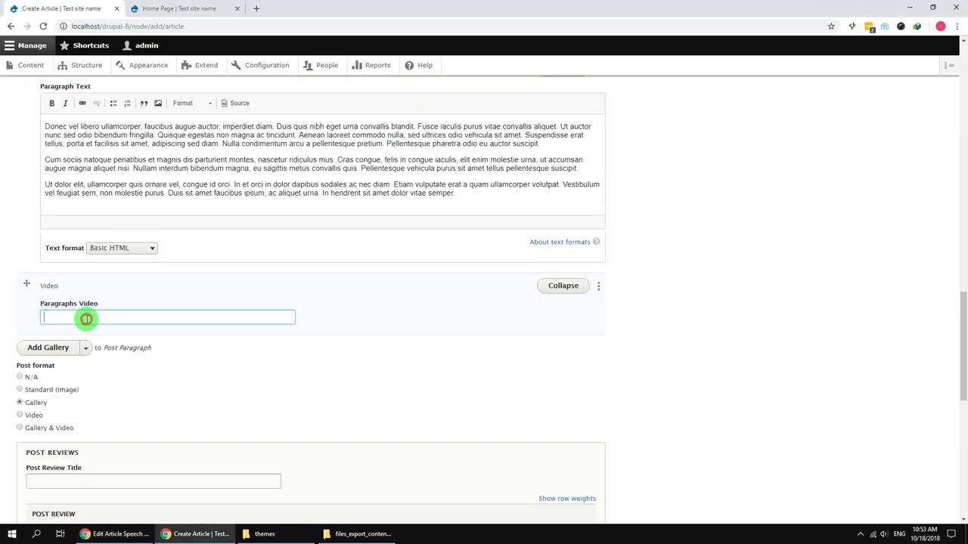
pyautogui.hotkey('ctrl', 'v')
# Step: Title the post review "HP pavilion gaming notebook" and enter "Gameplay -- 9" as its first review item
pyautogui.scroll(-3, 168, 417)
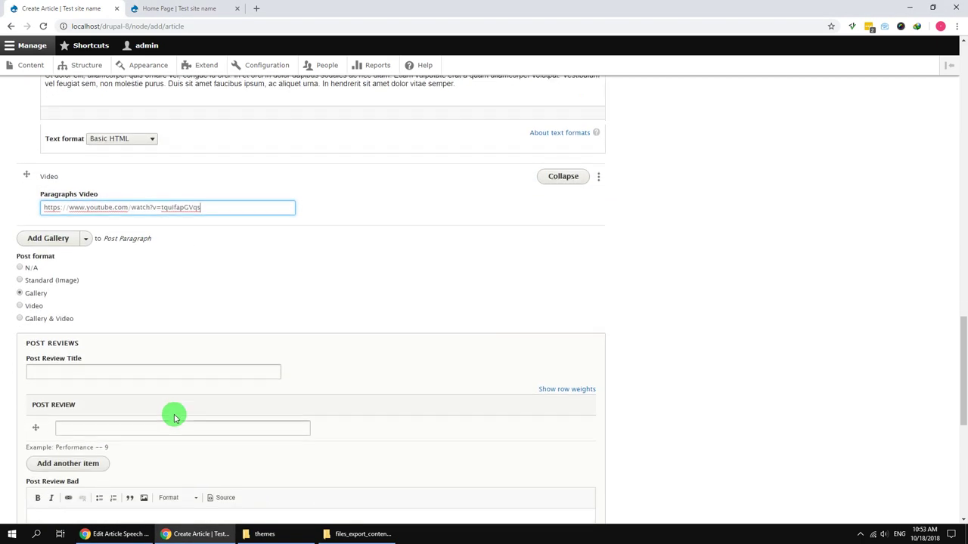
pyautogui.click(89, 230)
pyautogui.click(80, 250)
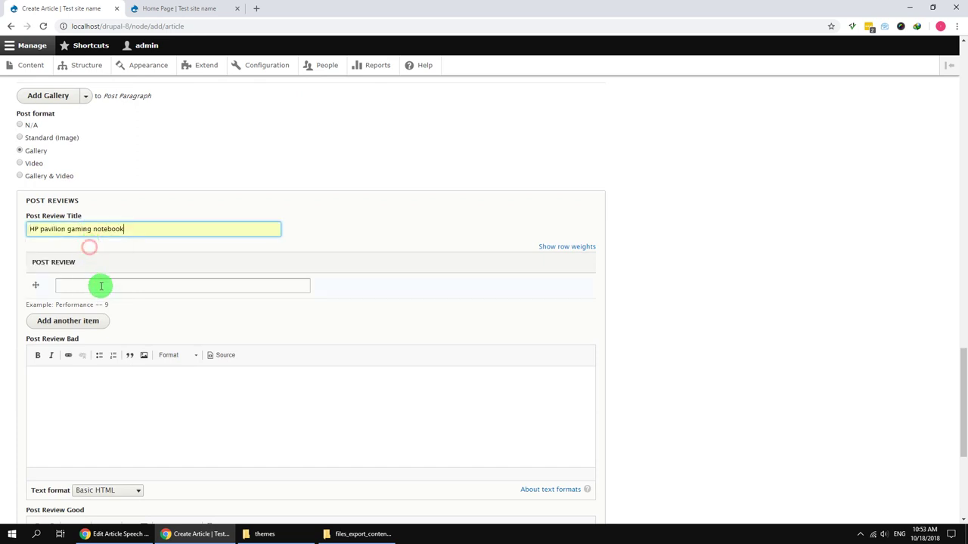
pyautogui.click(100, 288)
pyautogui.click(99, 308)
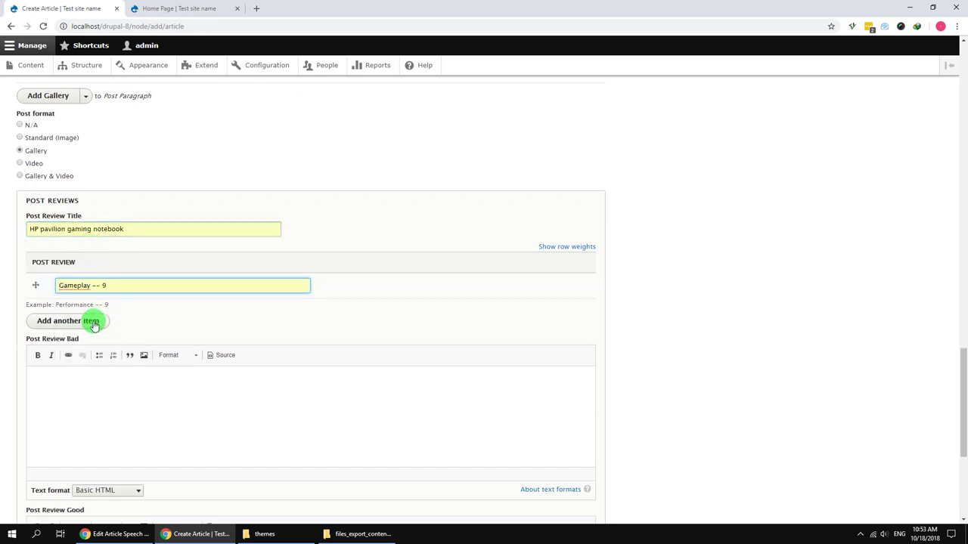
# Step: Add three more post review items: "Features -- 8", "Sound -- 9" and "Ecosystem -- 9"
pyautogui.click(92, 322)
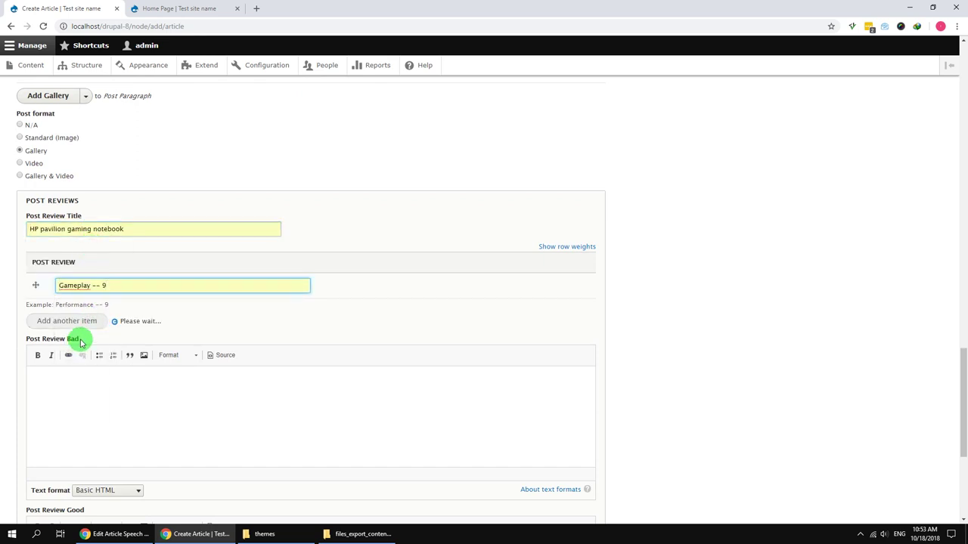
pyautogui.click(91, 318)
pyautogui.click(90, 355)
pyautogui.scroll(-1, 90, 311)
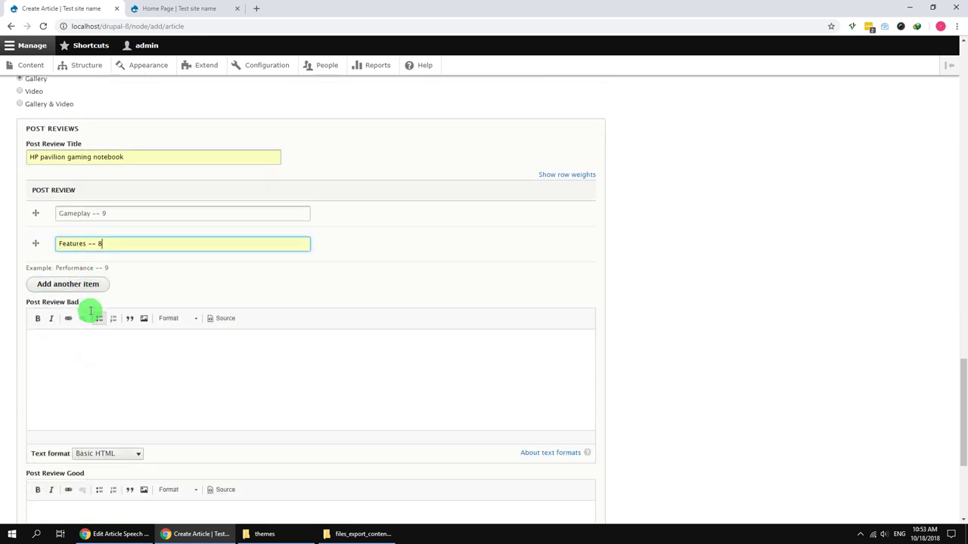
pyautogui.scroll(-1, 90, 311)
pyautogui.click(80, 255)
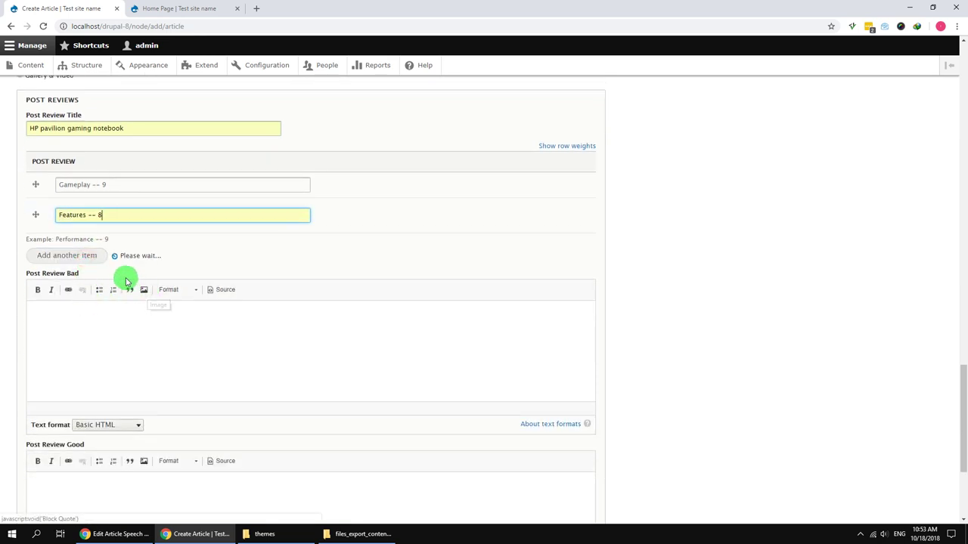
pyautogui.click(125, 240)
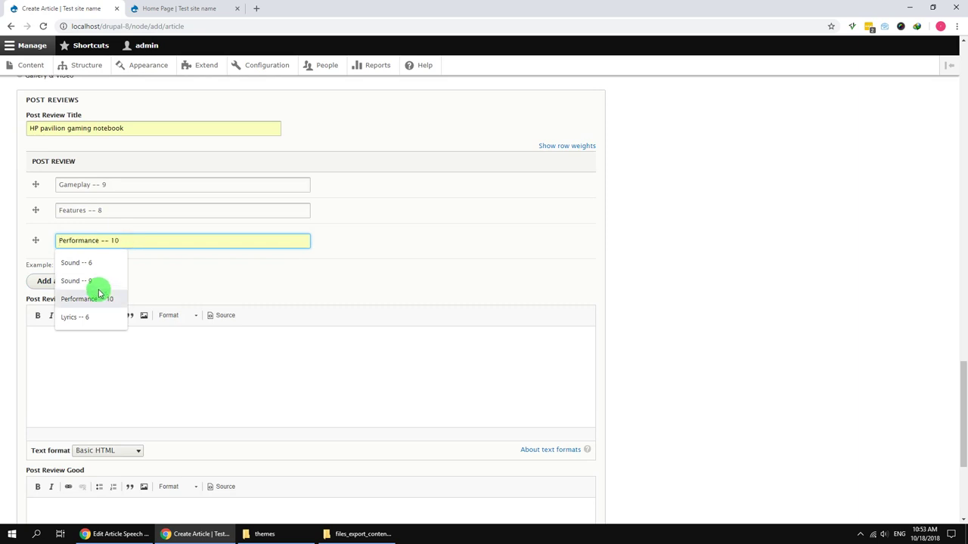
pyautogui.click(95, 280)
pyautogui.click(81, 281)
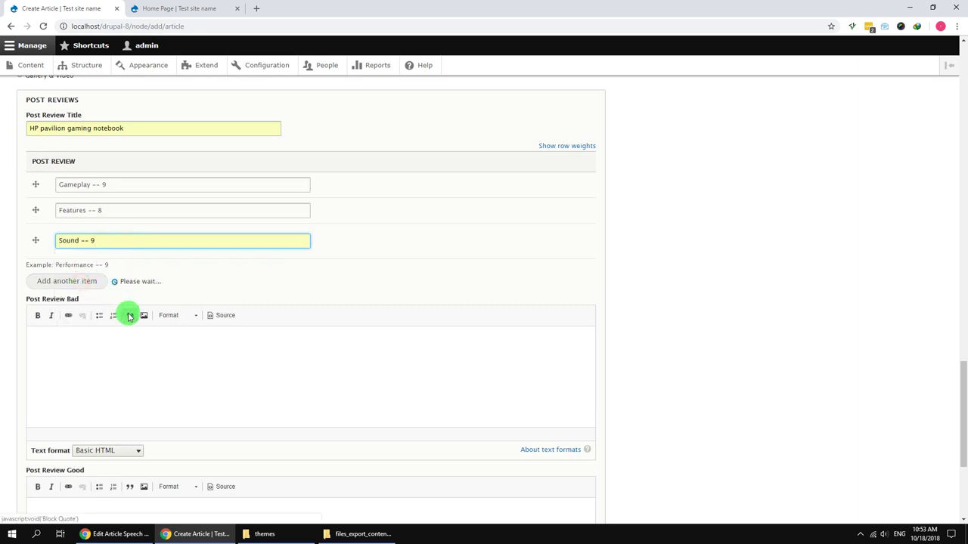
pyautogui.click(123, 269)
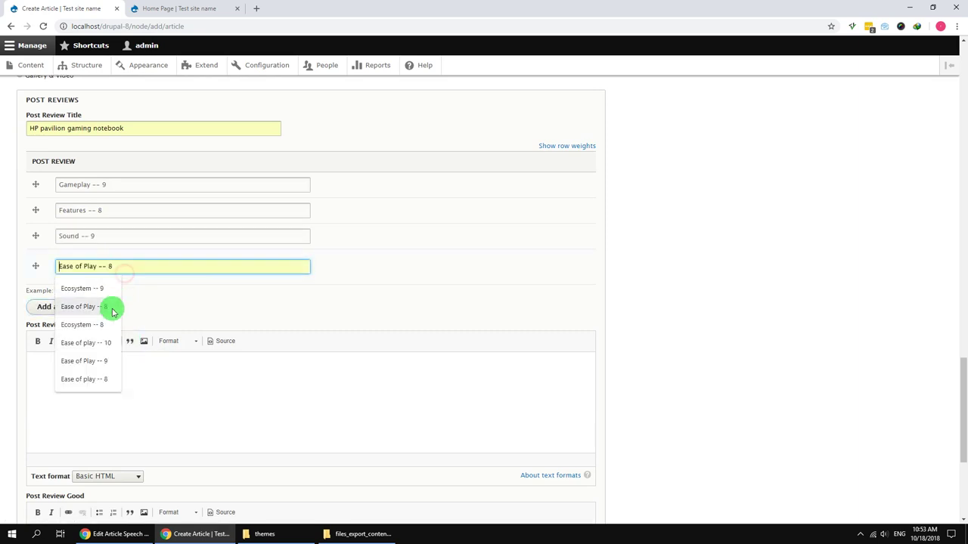
pyautogui.click(101, 290)
# Step: Fill Post Review Bad with the bullets "Final boss battle is frustrating and kills the drama", "Sometimes controls can be imprecise" and "London looks gorgeous"
pyautogui.click(127, 371)
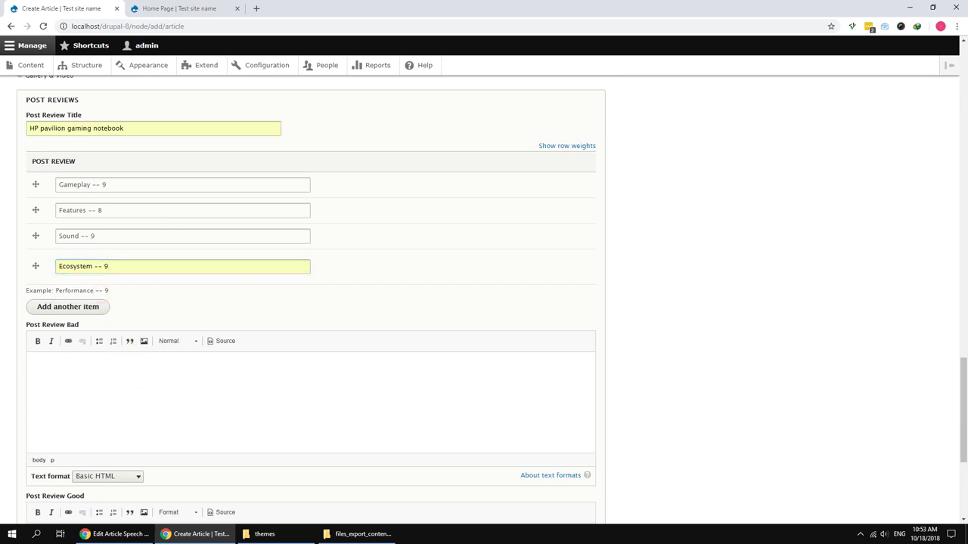
pyautogui.hotkey('alt', 'Tab')
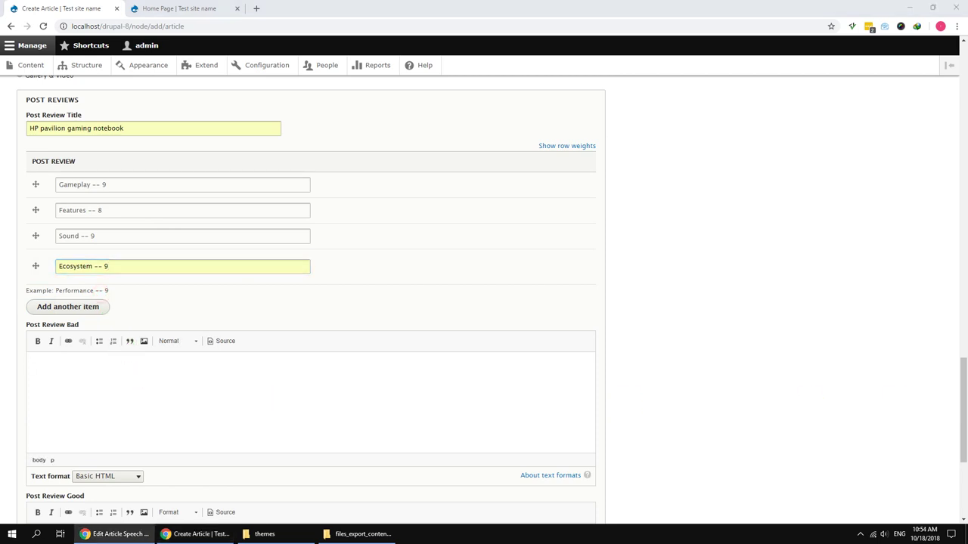
pyautogui.click(65, 356)
pyautogui.scroll(-2, 90, 343)
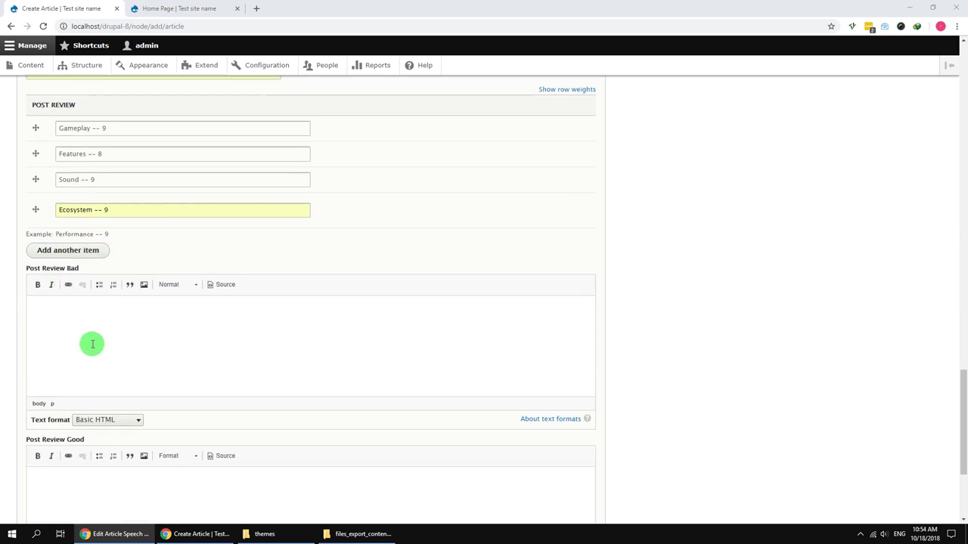
pyautogui.write('Final boss battle is frustrating and kills the drama Sometimes controls can be imprecise London looks gorgeous')
# Step: Fill Post Review Good with the "Excellent world design" and "The rope launcher tool" bullets copied from the other article's edit window, and save the article
pyautogui.hotkey('alt', 'Tab')
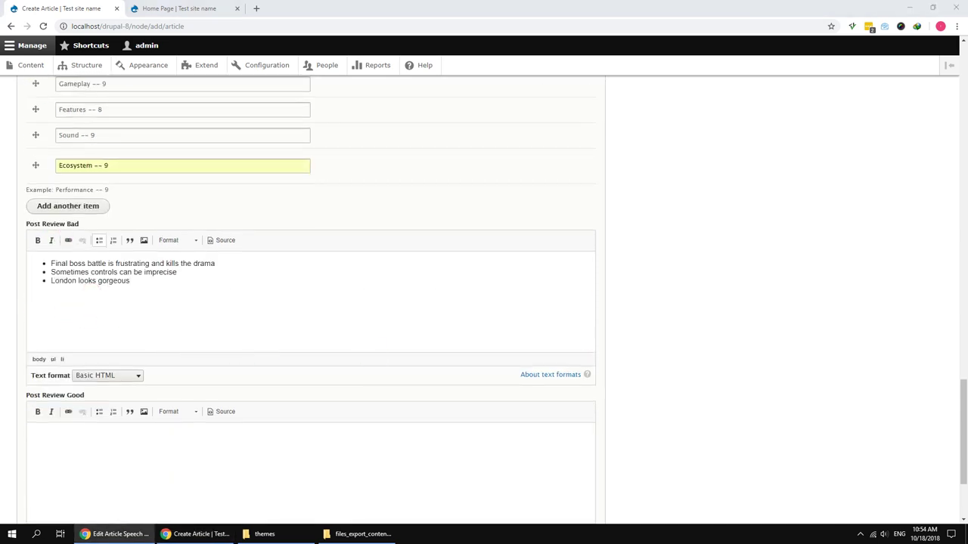
pyautogui.scroll(-2, 151, 400)
pyautogui.click(151, 393)
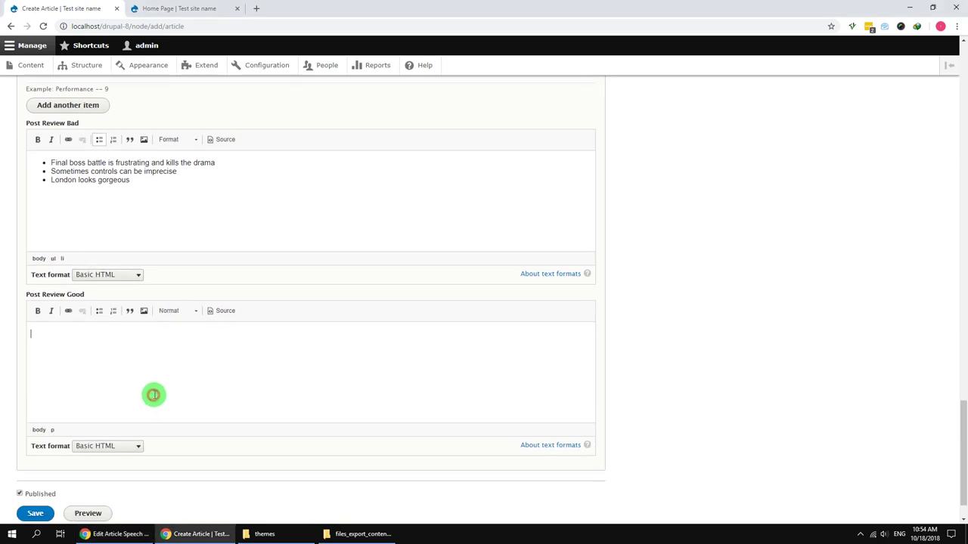
pyautogui.write('Excellent world design allows organic discovery of missions with open-ended solutions The rope launcher tool is a game-changer for traversal and stealth')
pyautogui.scroll(-1, 197, 394)
pyautogui.click(34, 468)
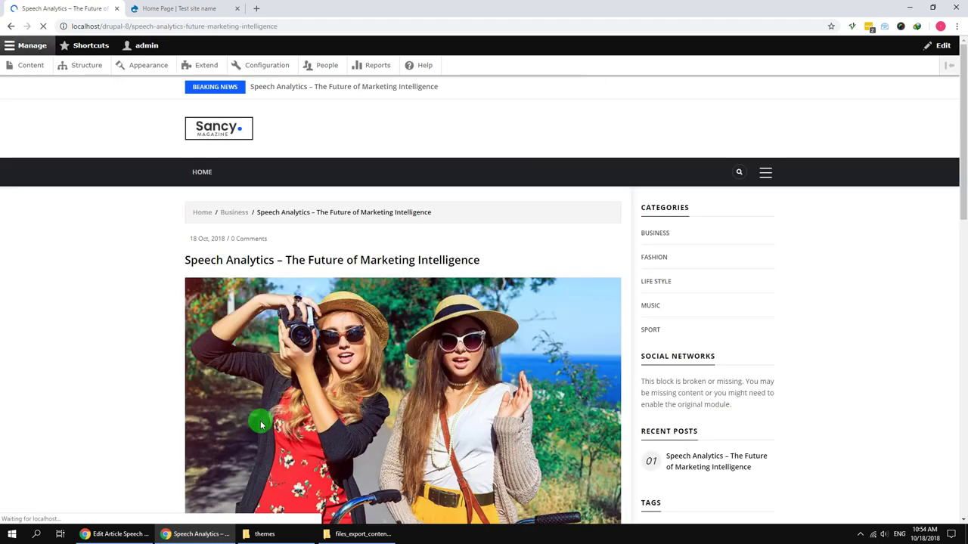
# Step: Examine the saved article page, including its image, body text, review scores, good and bad lists, and comment form
pyautogui.scroll(-1, 134, 380)
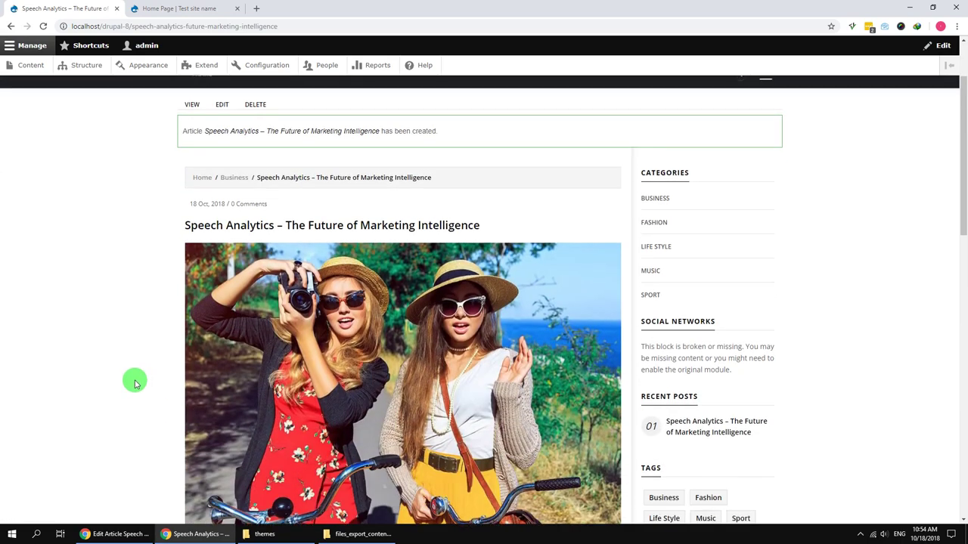
pyautogui.scroll(-1, 135, 385)
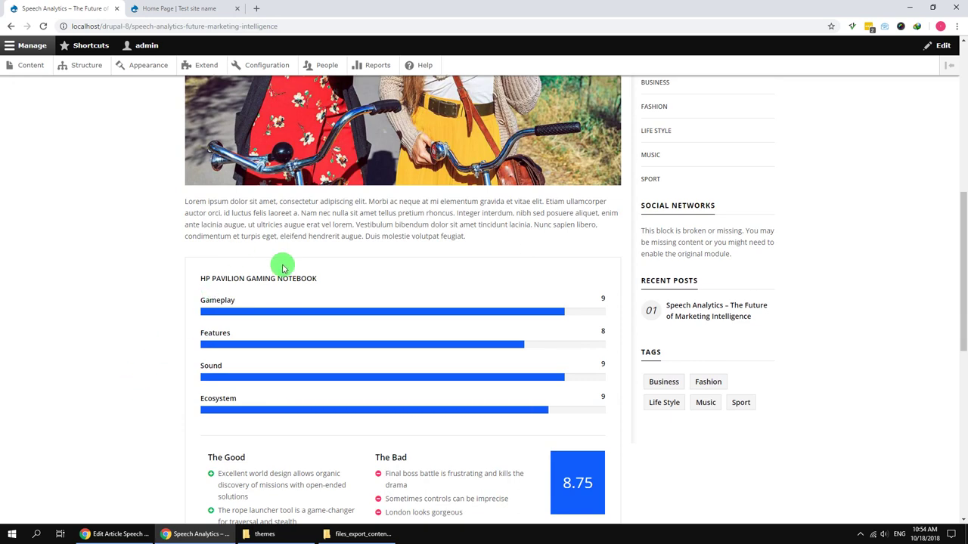
pyautogui.scroll(-3, 246, 322)
pyautogui.scroll(-1, 247, 322)
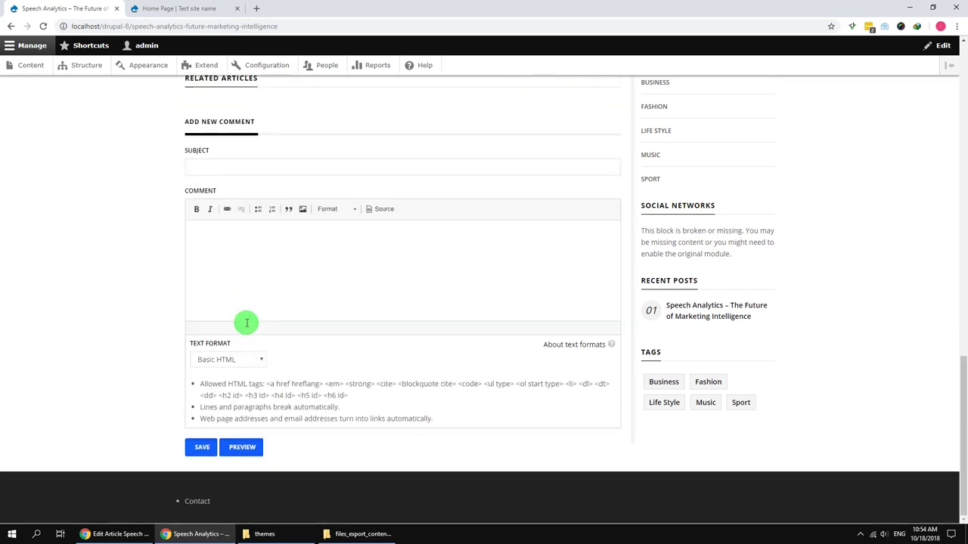
pyautogui.scroll(2, 247, 322)
pyautogui.scroll(1, 250, 333)
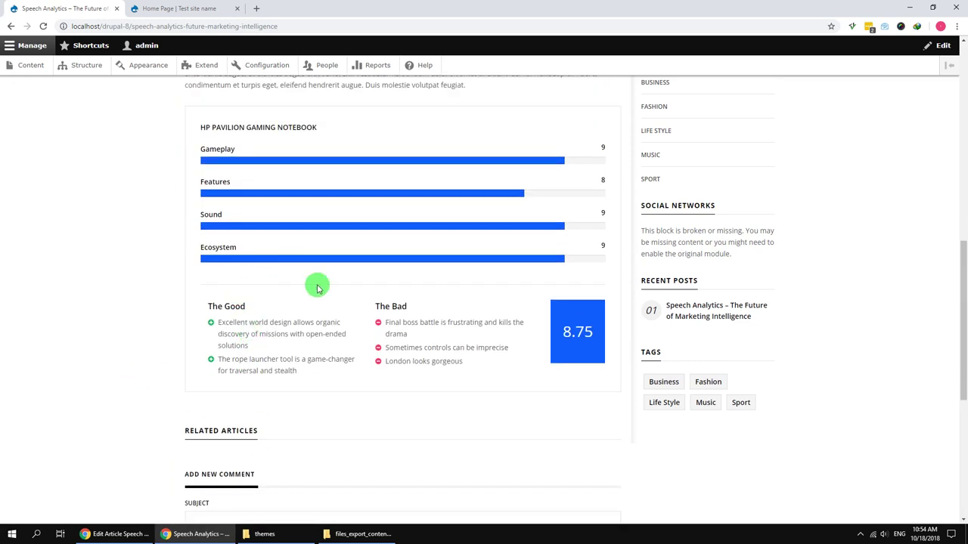
pyautogui.scroll(1, 296, 316)
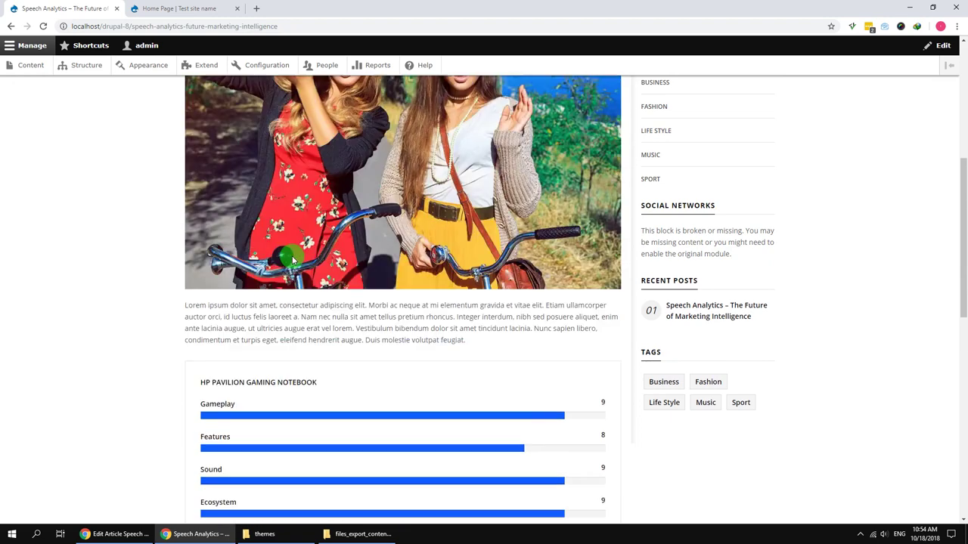
pyautogui.scroll(3, 287, 256)
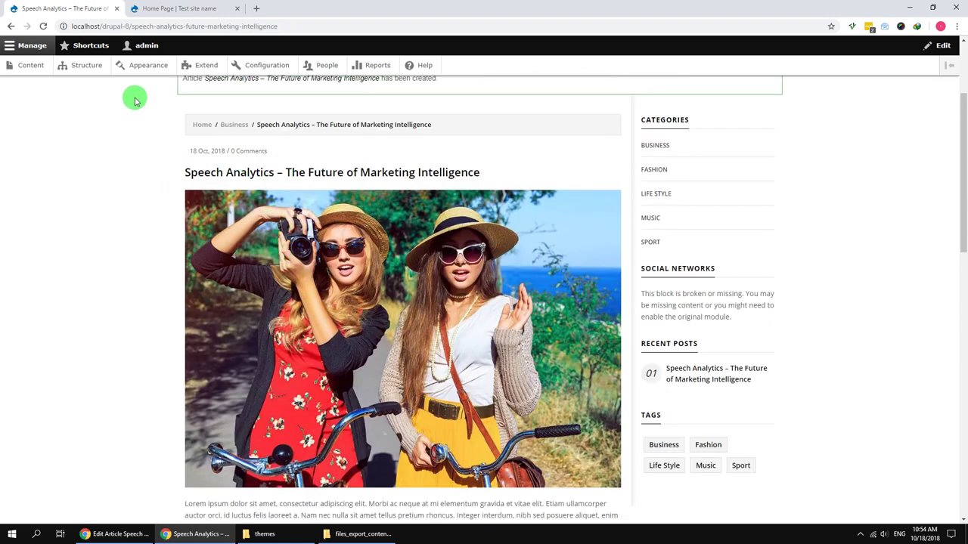
# Step: Open the Article content type's Manage display page in a new tab and review its view modes and fields
pyautogui.keyDown('ctrl'); pyautogui.keyDown('shift'); pyautogui.click(92, 67); pyautogui.keyUp('shift'); pyautogui.keyUp('ctrl')
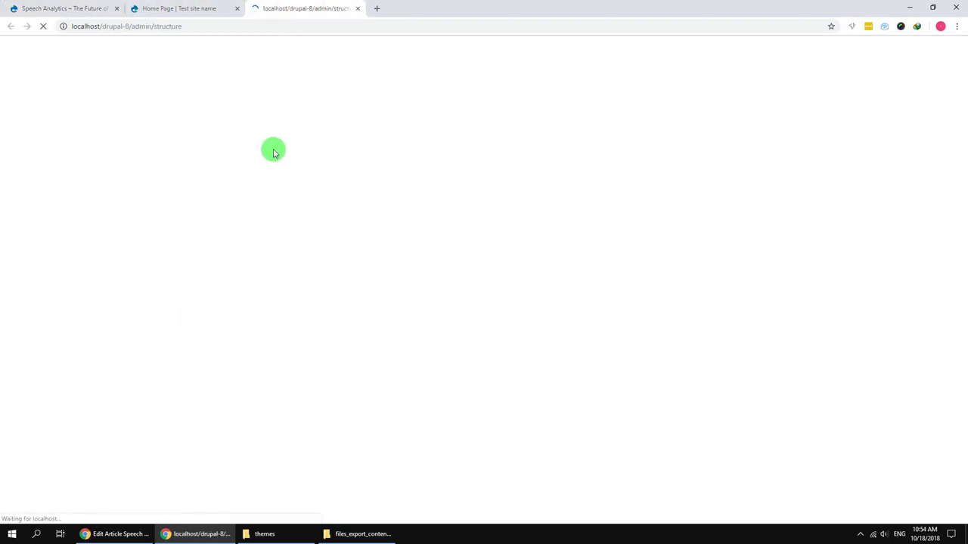
pyautogui.click(65, 251)
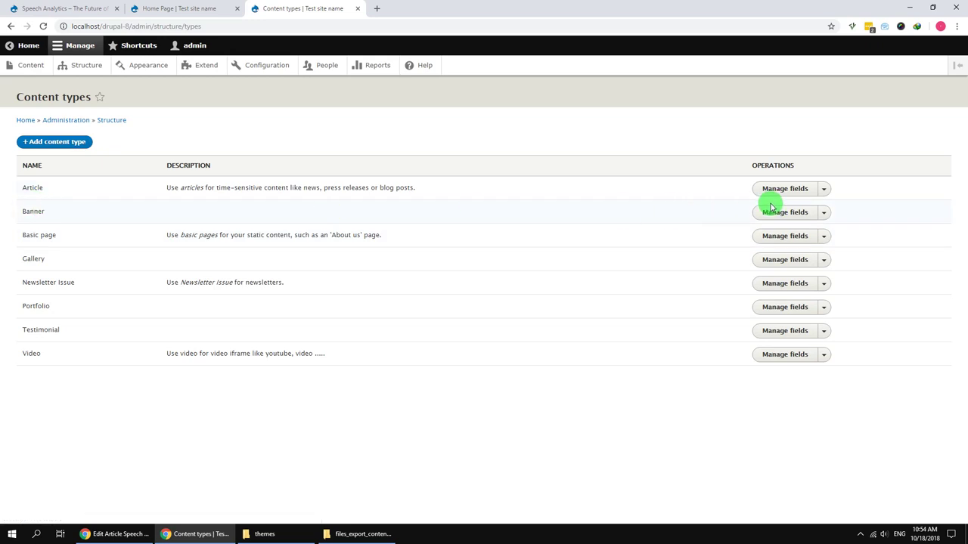
pyautogui.click(786, 189)
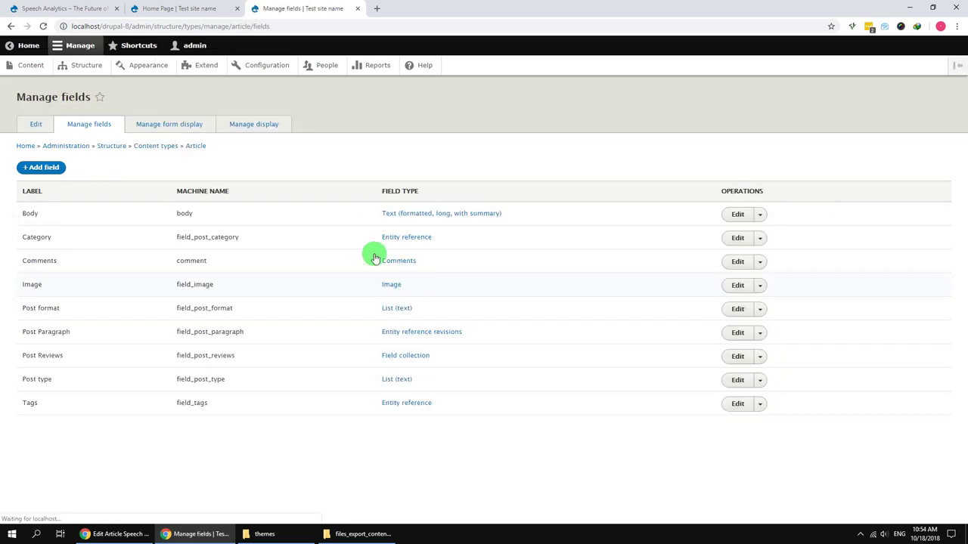
pyautogui.click(260, 125)
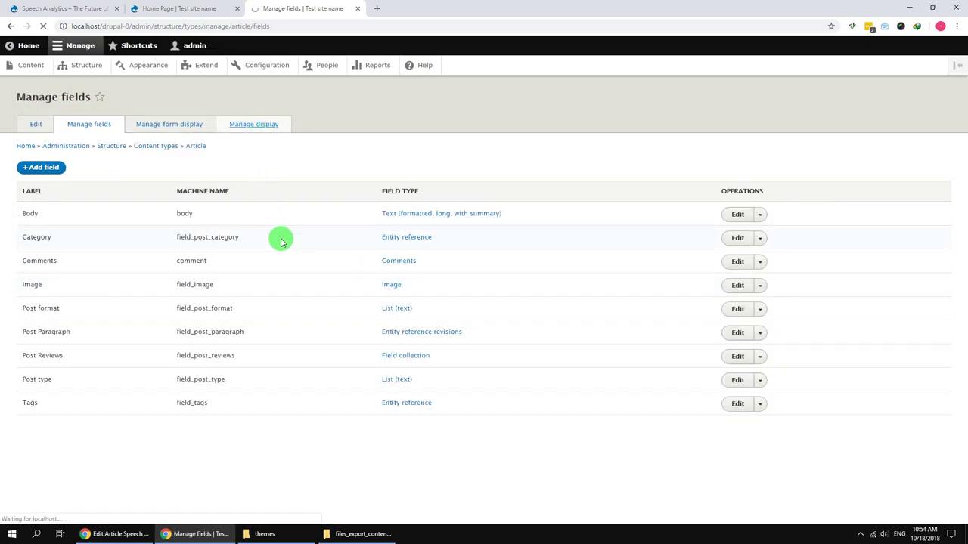
pyautogui.scroll(-5, 291, 341)
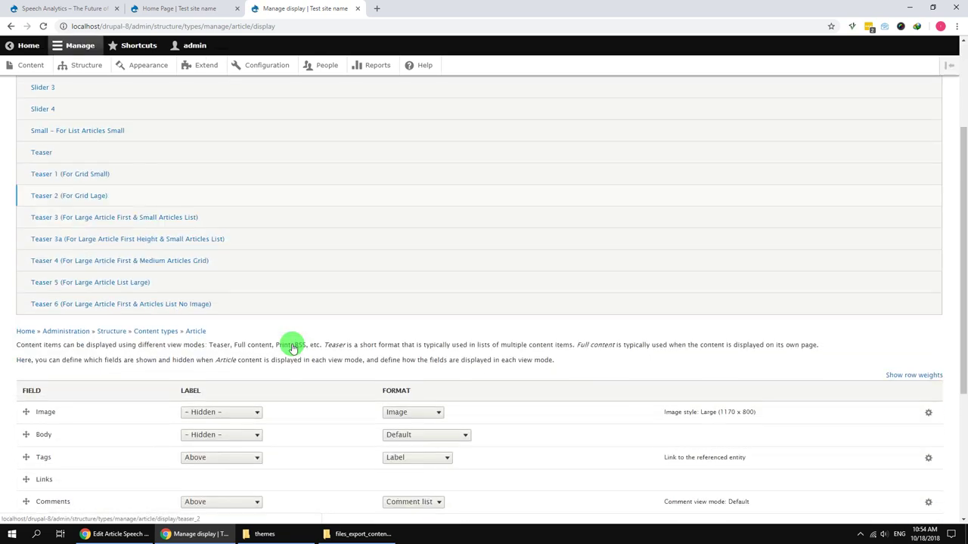
pyautogui.scroll(4, 291, 344)
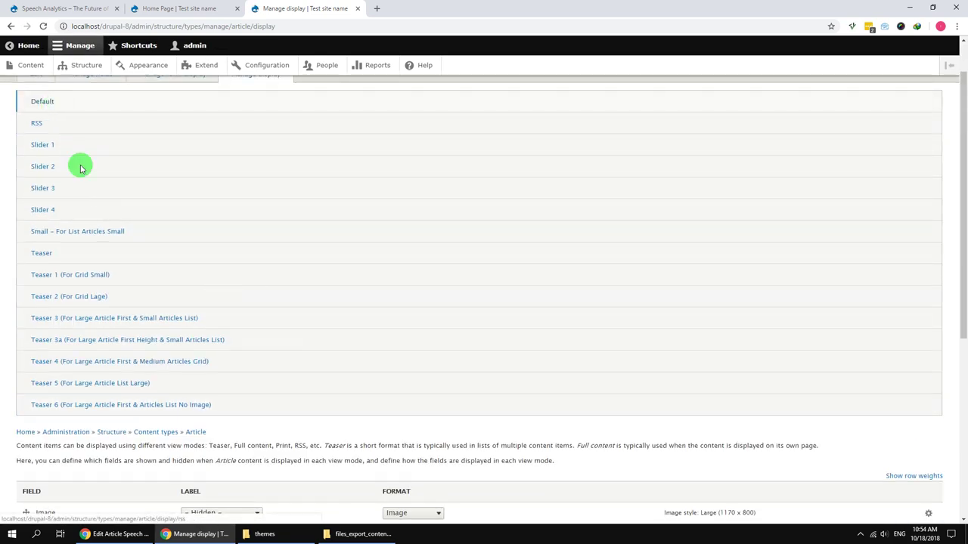
pyautogui.scroll(-3, 192, 305)
pyautogui.scroll(-1, 193, 305)
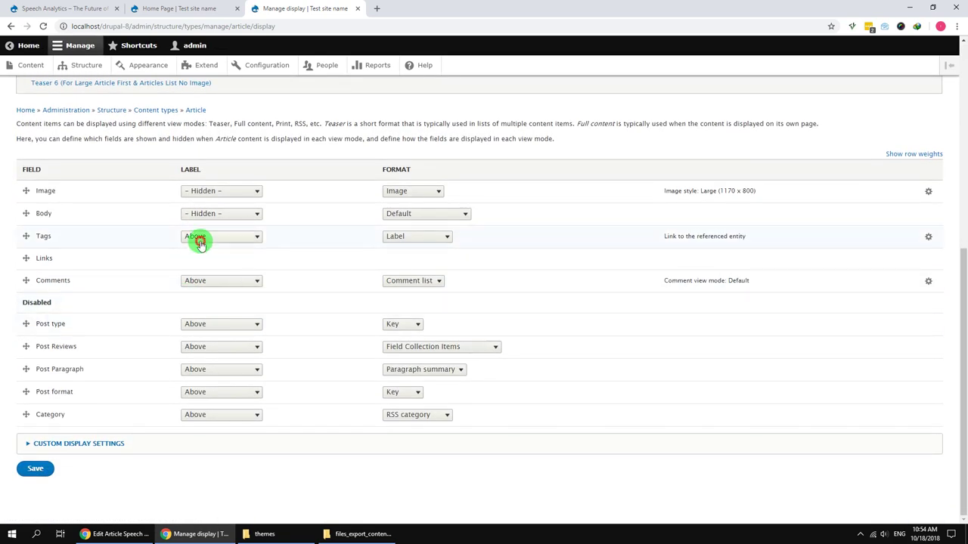
# Step: Set the labels of the Tags and Comments fields to Hidden in the Article's default display
pyautogui.click(200, 238)
pyautogui.click(202, 269)
pyautogui.click(216, 281)
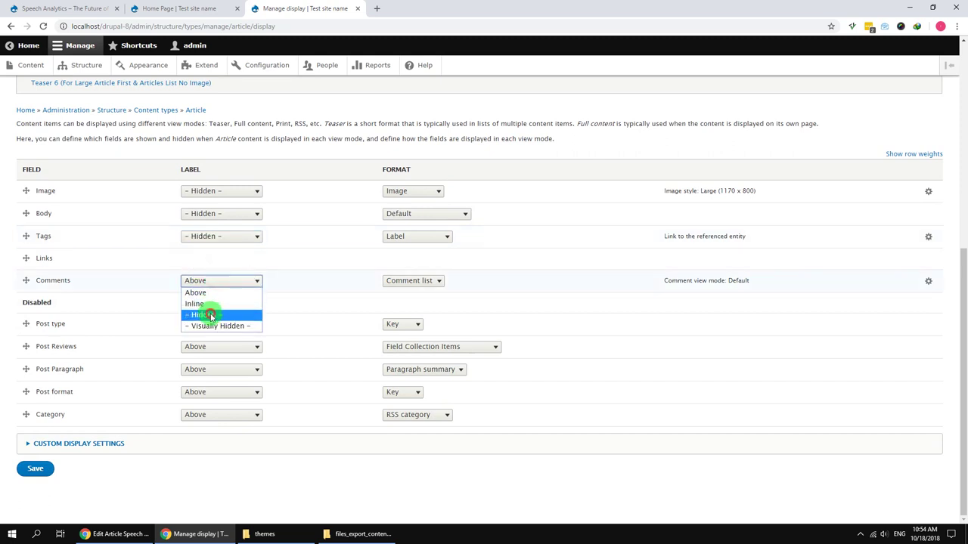
pyautogui.click(210, 314)
# Step: Enable the disabled Post Reviews and Post type fields below Comments and set both labels to Hidden
pyautogui.moveTo(26, 323)
pyautogui.mouseDown()
pyautogui.moveTo(30, 303)
pyautogui.moveTo(33, 325)
pyautogui.mouseUp()
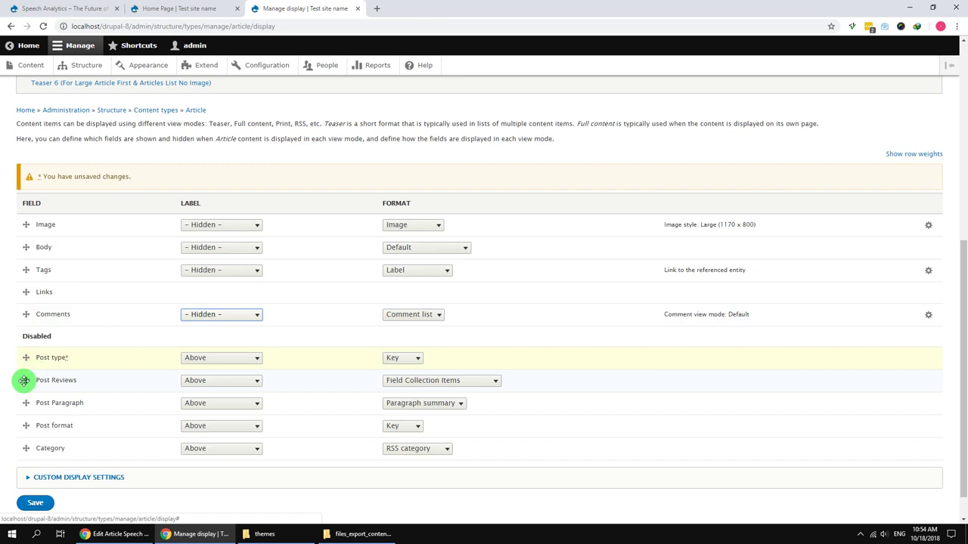
pyautogui.moveTo(26, 381); pyautogui.dragTo(35, 339)
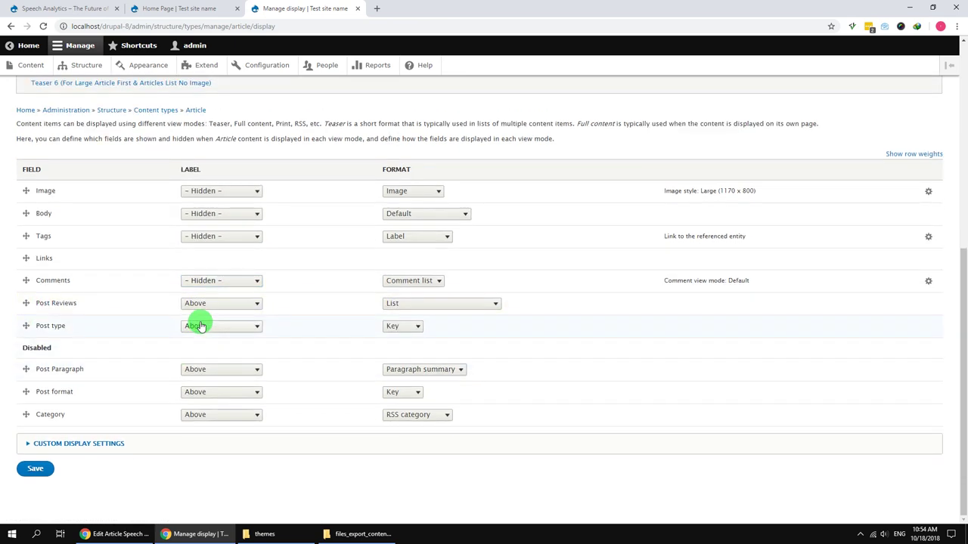
pyautogui.click(209, 307)
pyautogui.click(209, 335)
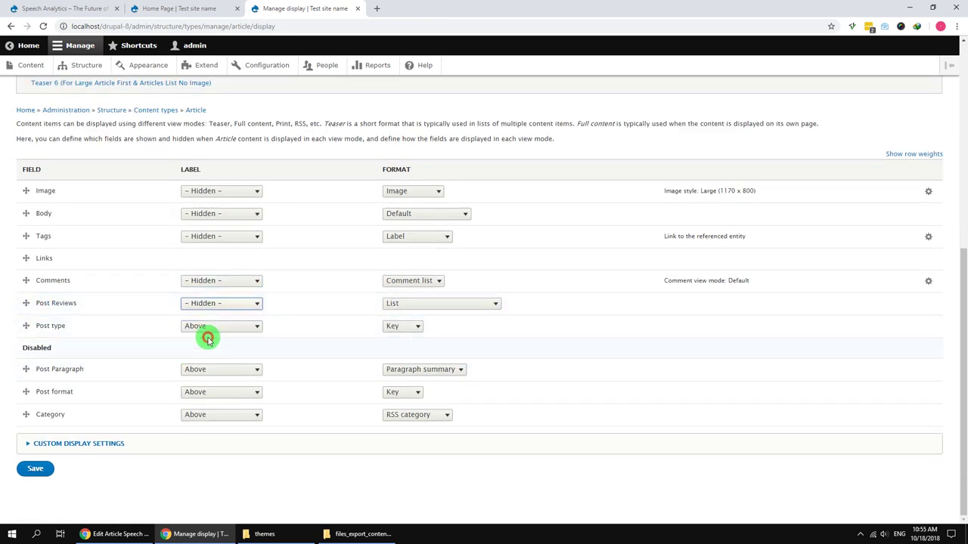
pyautogui.click(210, 334)
pyautogui.click(209, 358)
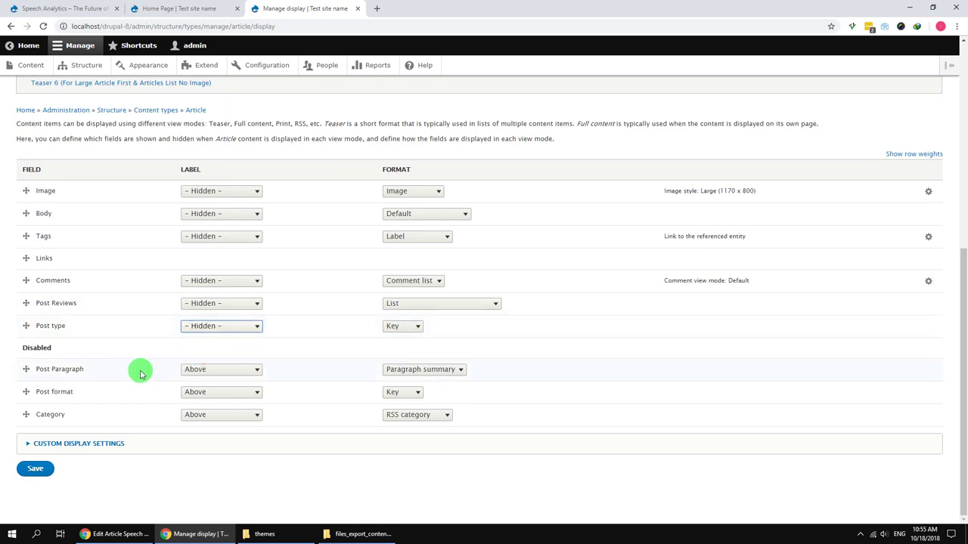
# Step: Enable the Post Paragraph field above Post Reviews with its label set to Hidden, and move Comments below Post type
pyautogui.moveTo(26, 369); pyautogui.dragTo(34, 348)
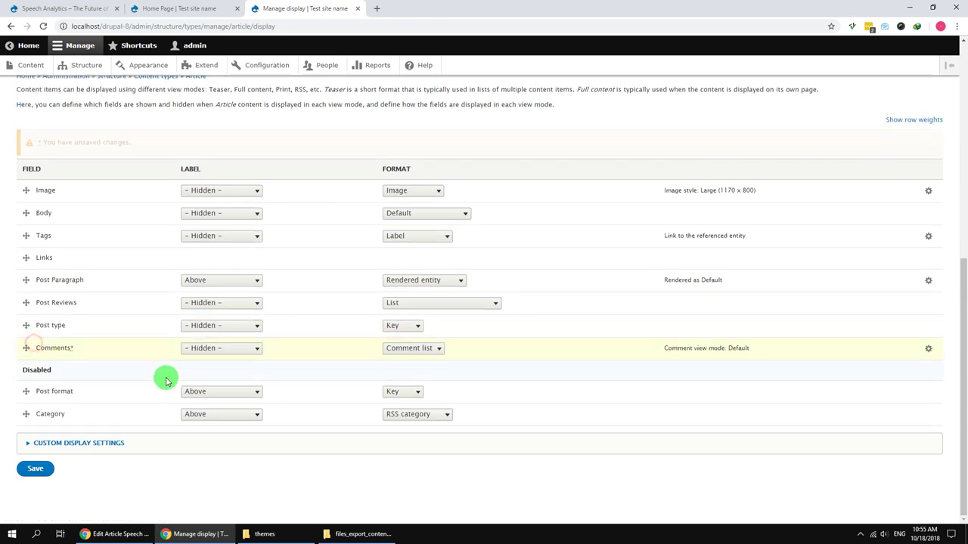
pyautogui.click(204, 287)
pyautogui.click(202, 316)
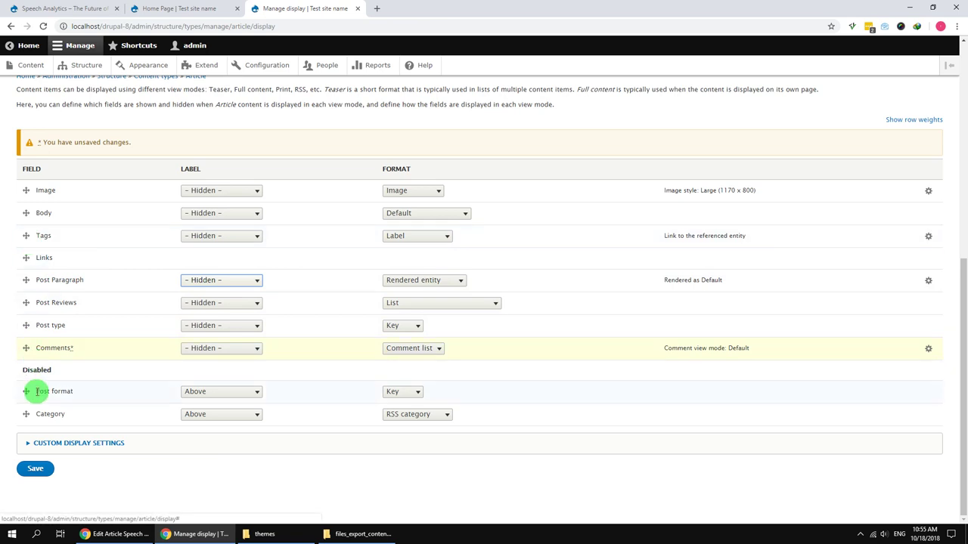
# Step: Enable the disabled Category field and place it between Links and Post Paragraph
pyautogui.moveTo(26, 414); pyautogui.dragTo(39, 277)
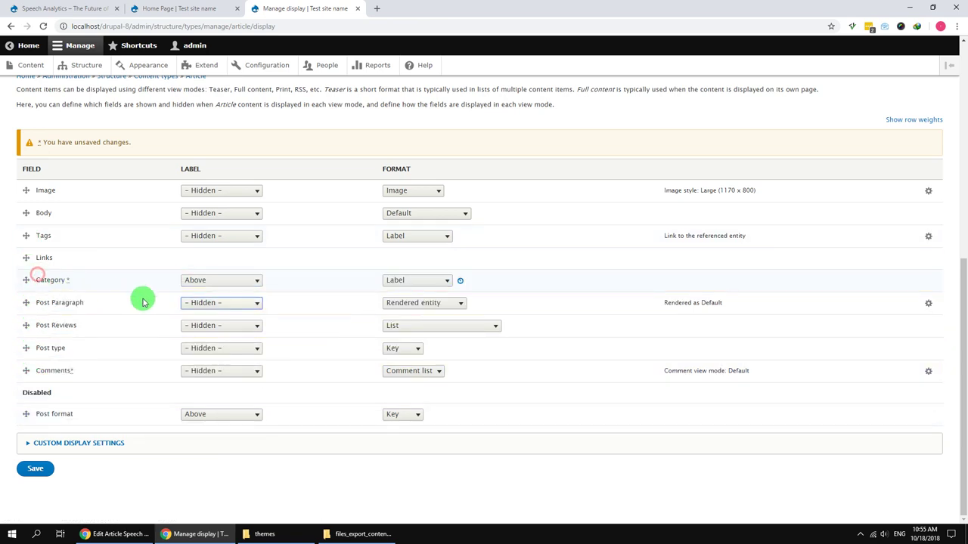
# Step: Hide the Category field's label and move the Links and Tags fields below Post type in the Article display
pyautogui.click(199, 283)
pyautogui.click(199, 315)
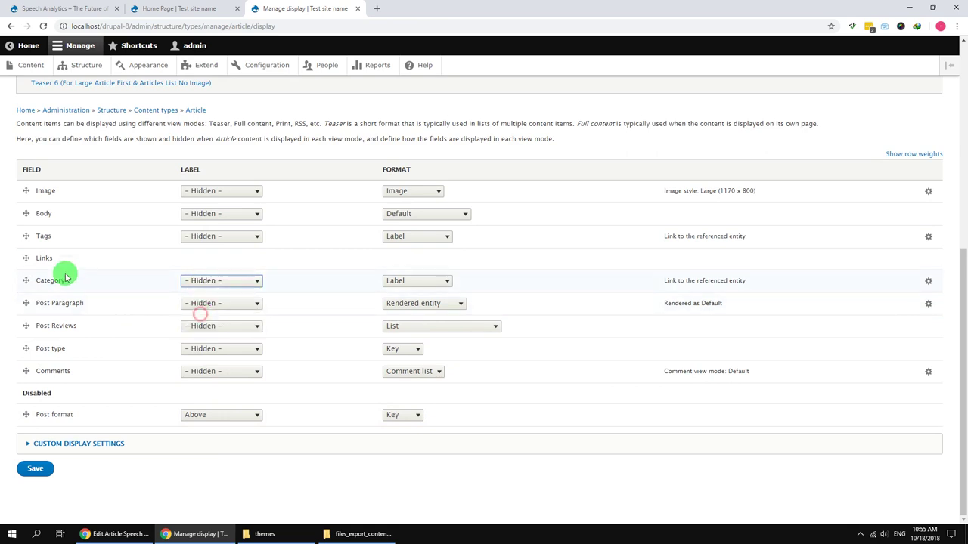
pyautogui.moveTo(26, 257); pyautogui.dragTo(35, 348)
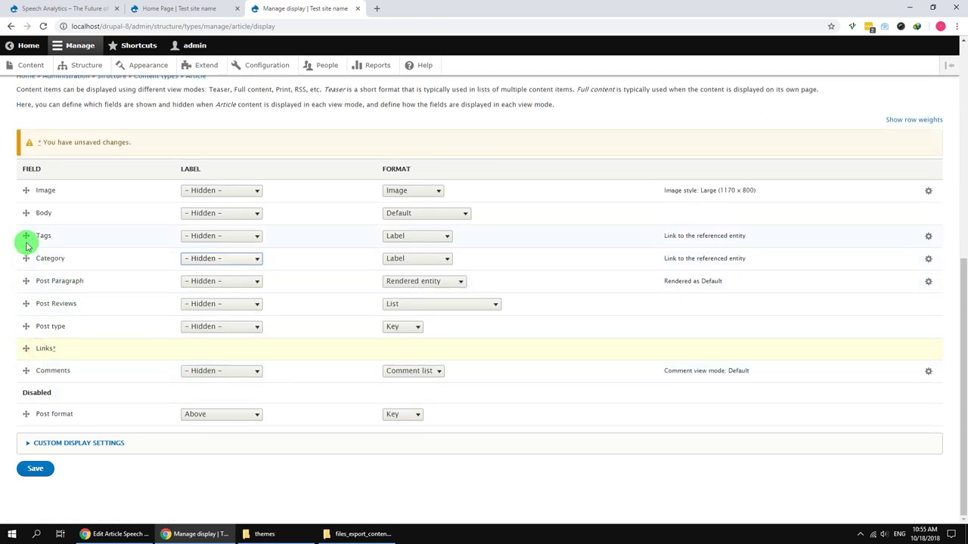
pyautogui.moveTo(25, 237); pyautogui.dragTo(41, 331)
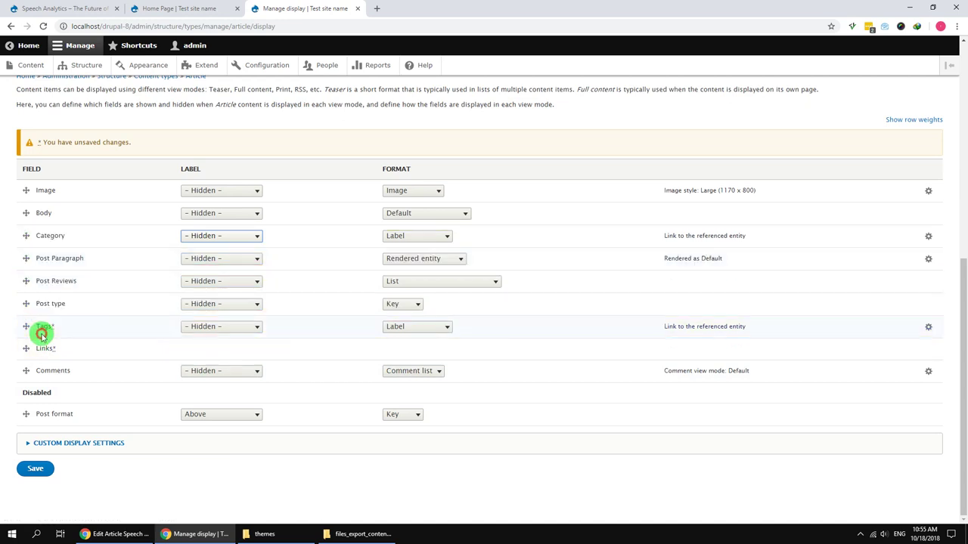
# Step: Enable the Post format field between Tags and Links with its label hidden, and save the display settings
pyautogui.moveTo(28, 415); pyautogui.dragTo(39, 349)
pyautogui.click(201, 329)
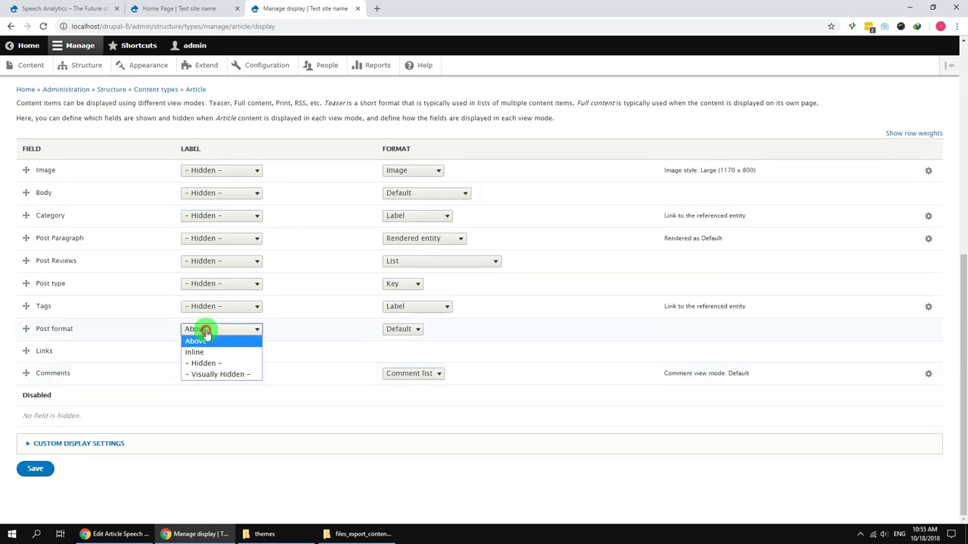
pyautogui.click(212, 364)
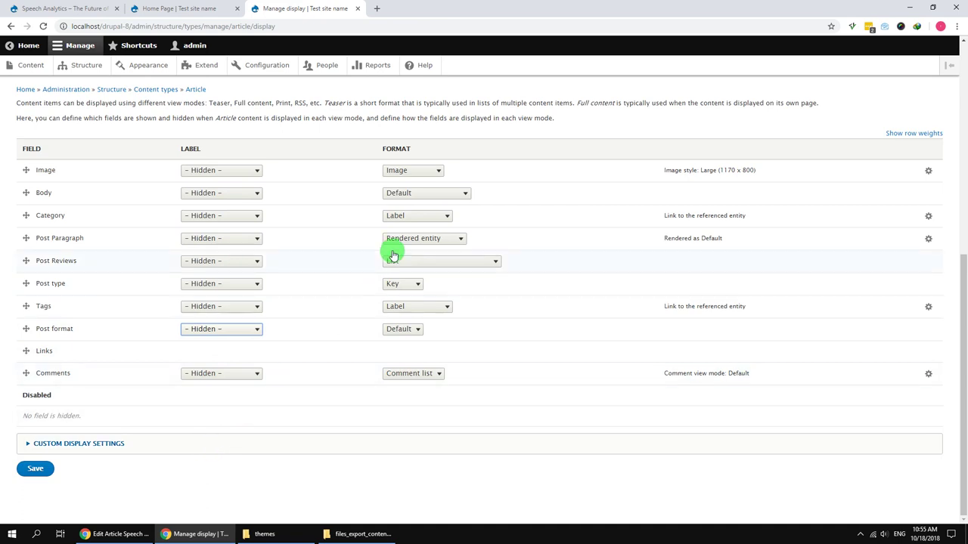
pyautogui.click(35, 468)
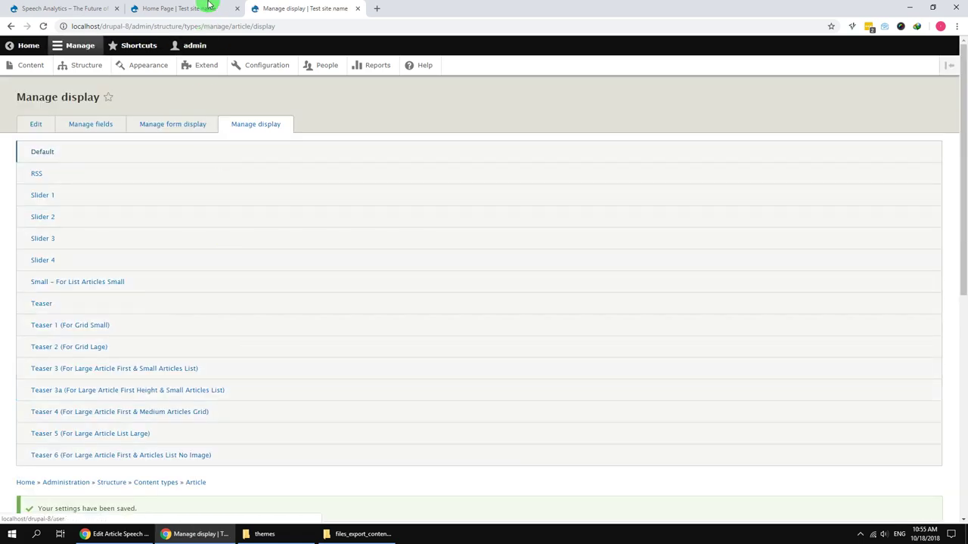
# Step: Reload the Speech Analytics article page and review its category labels, gallery, video and review sections
pyautogui.click(210, 5)
pyautogui.click(53, 8)
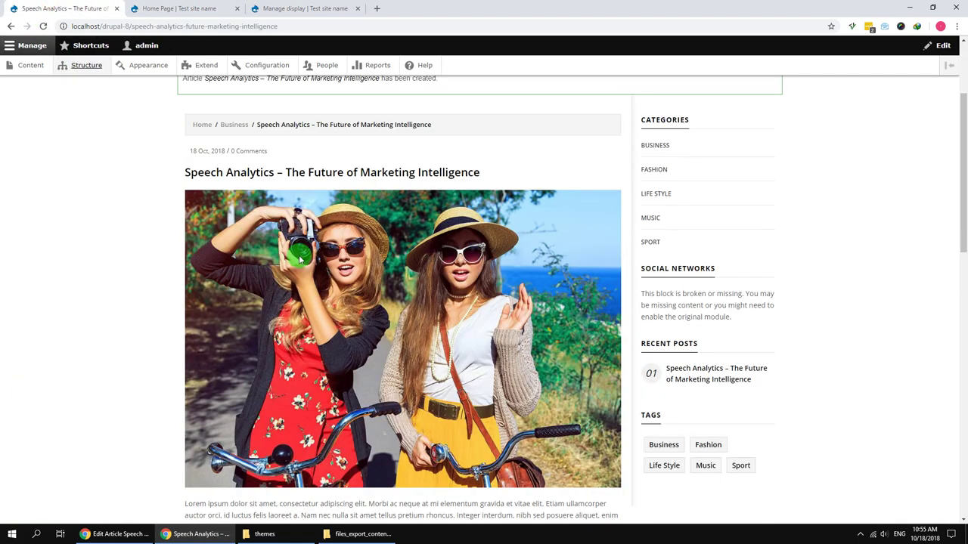
pyautogui.click(43, 26)
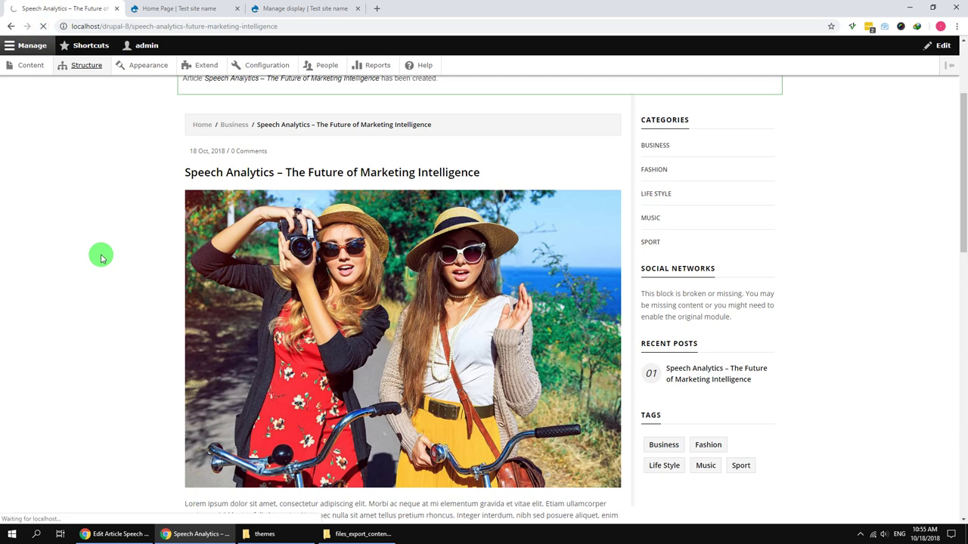
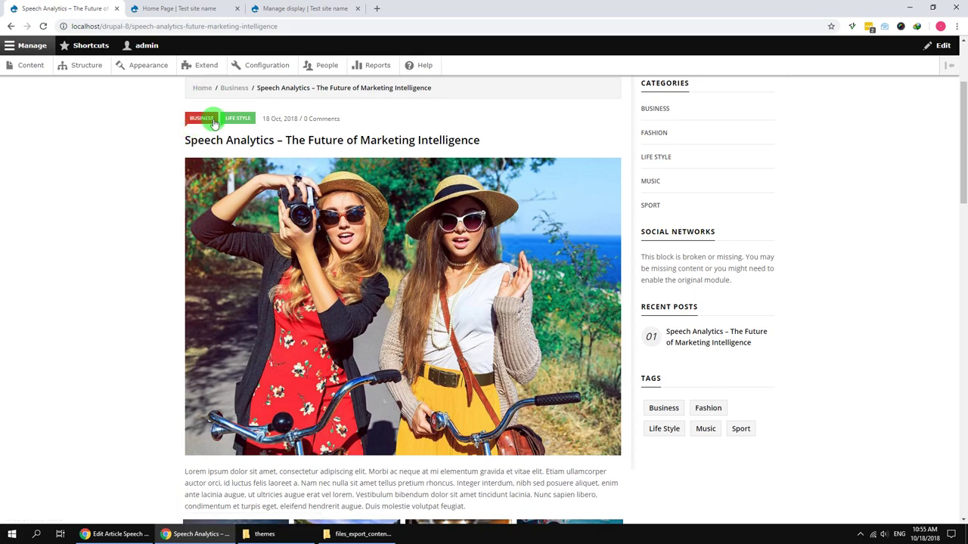
pyautogui.scroll(-3, 91, 268)
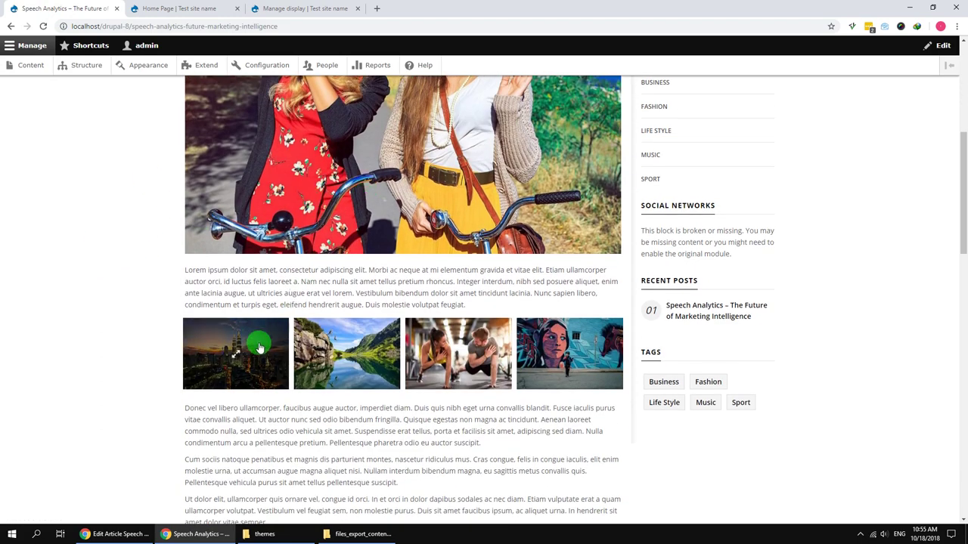
pyautogui.scroll(-8, 542, 364)
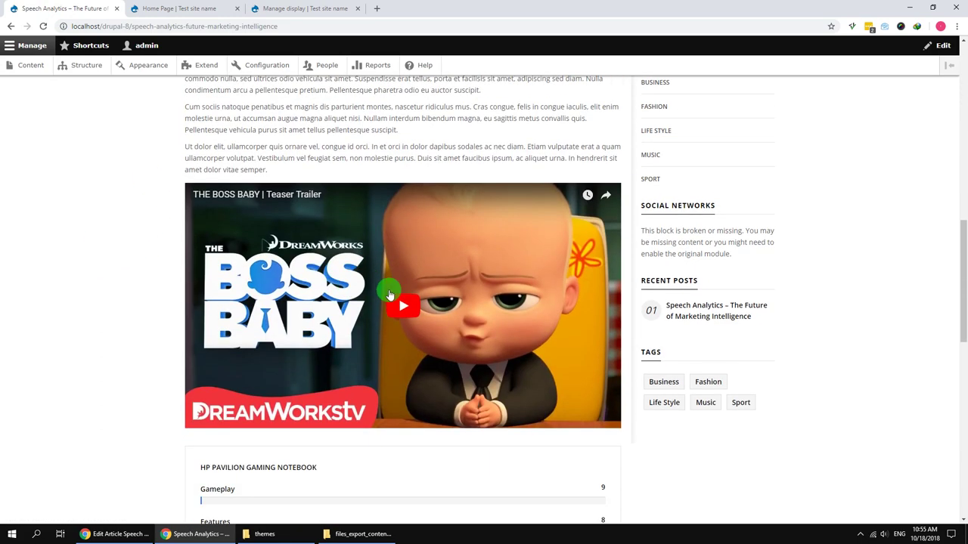
pyautogui.scroll(-2, 302, 363)
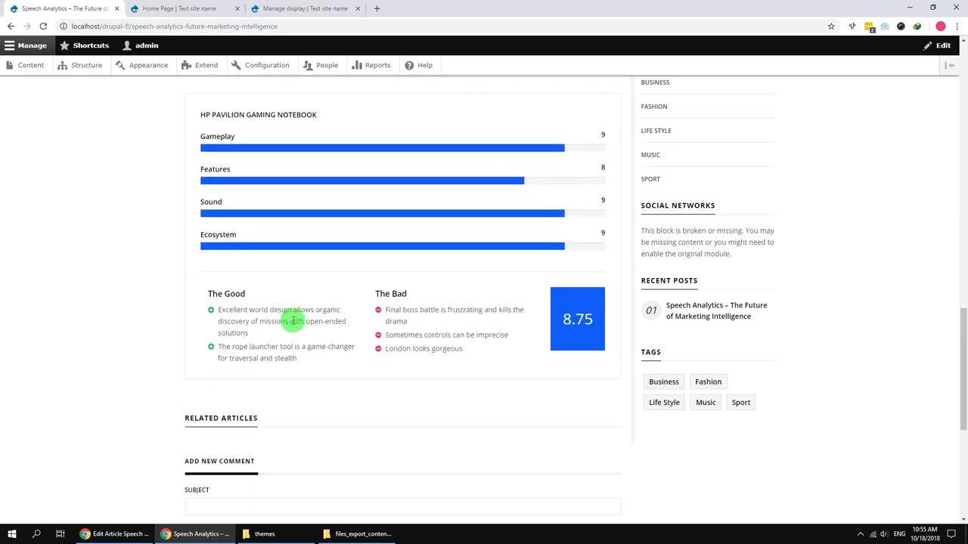
pyautogui.scroll(6, 404, 363)
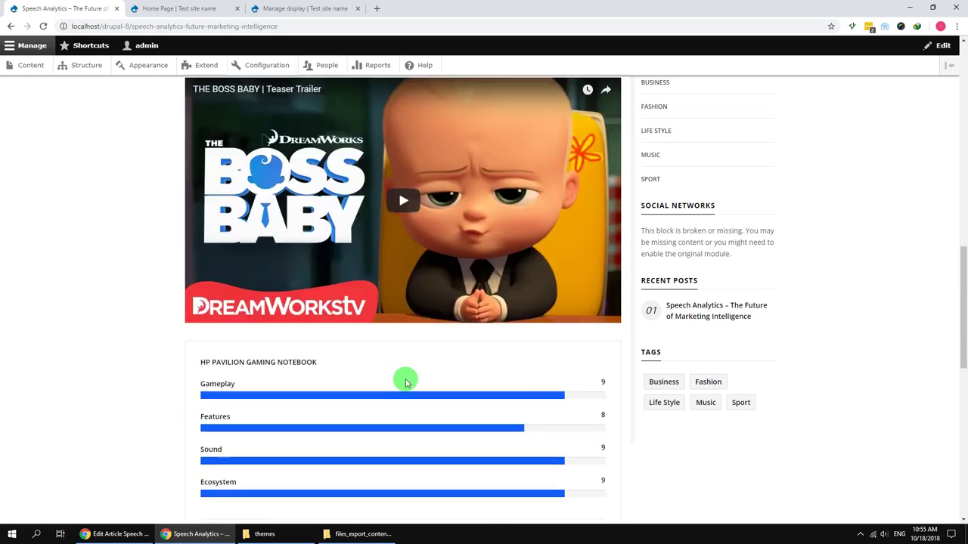
# Step: Reload the site's home page and check how the article is displayed in its Featured, Life Style and Recent Posts blocks
pyautogui.click(189, 8)
pyautogui.click(213, 119)
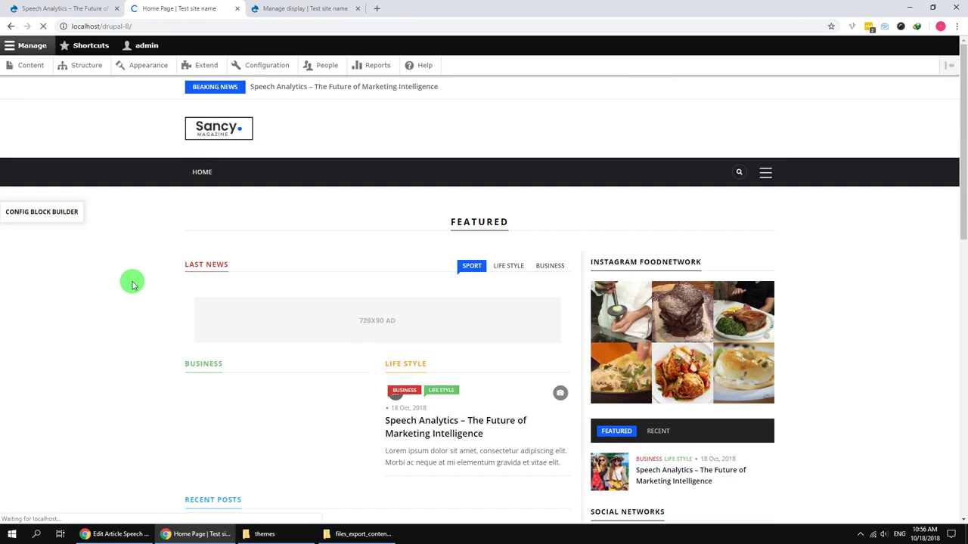
pyautogui.scroll(-5, 130, 280)
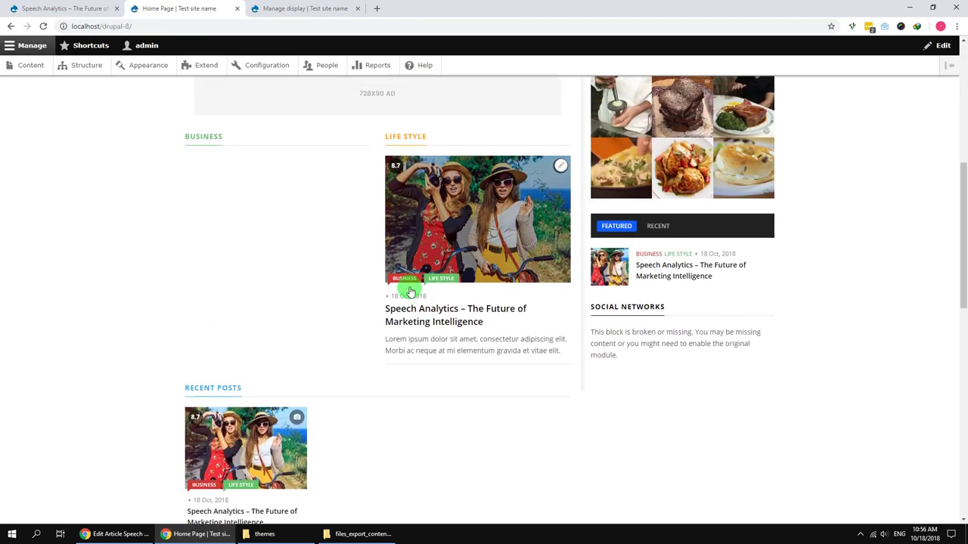
pyautogui.scroll(5, 408, 291)
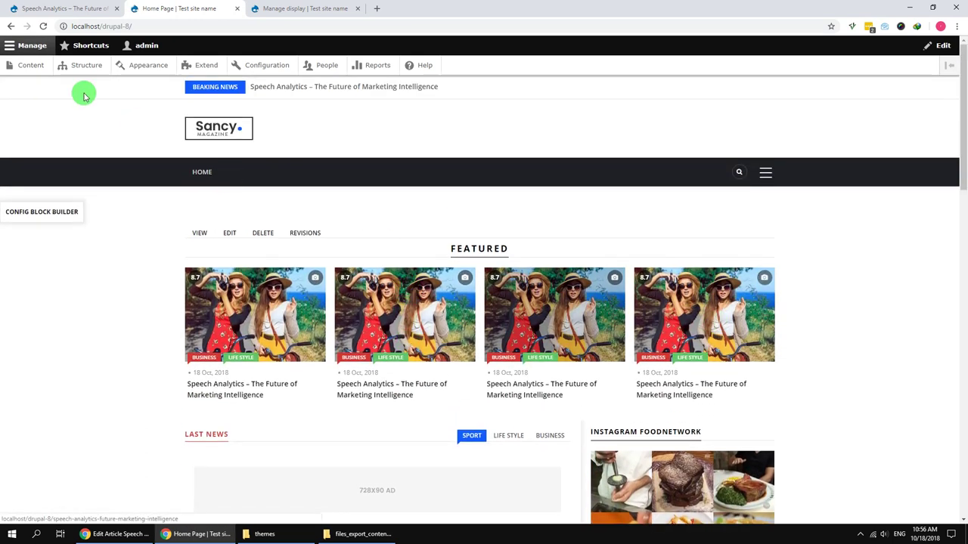
# Step: Start a new Article from the content administration page, titled "Microsoft Subsumes Open Tech Unit Back Inside Mothership"
pyautogui.click(45, 8)
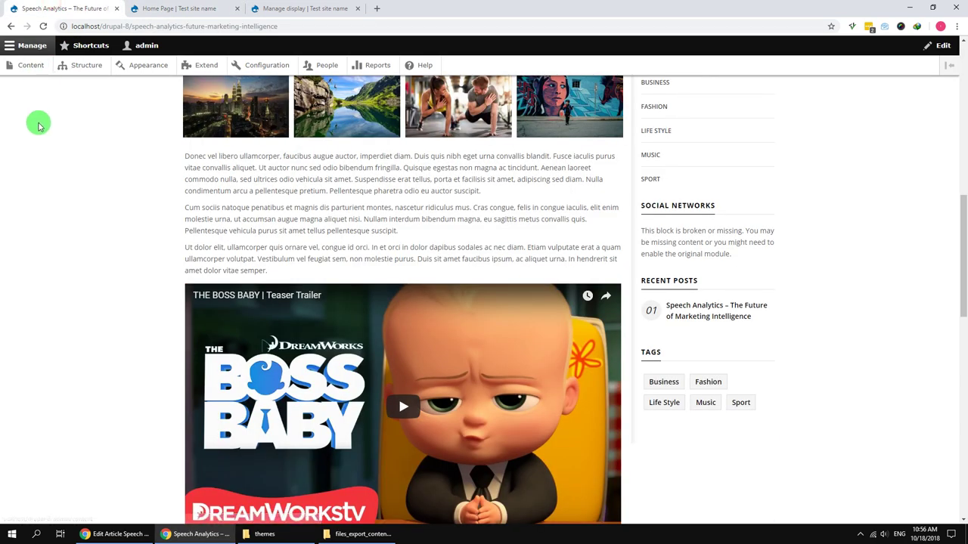
pyautogui.click(31, 66)
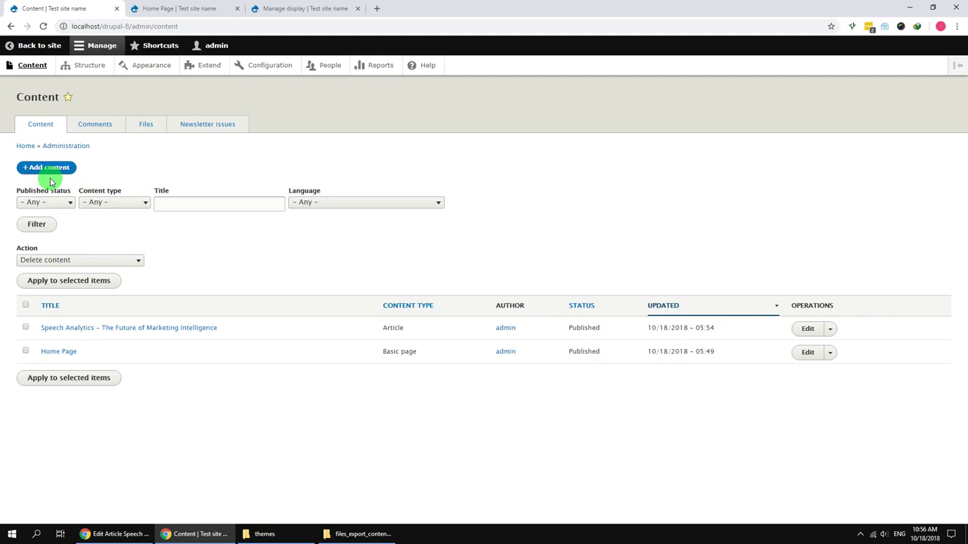
pyautogui.click(53, 170)
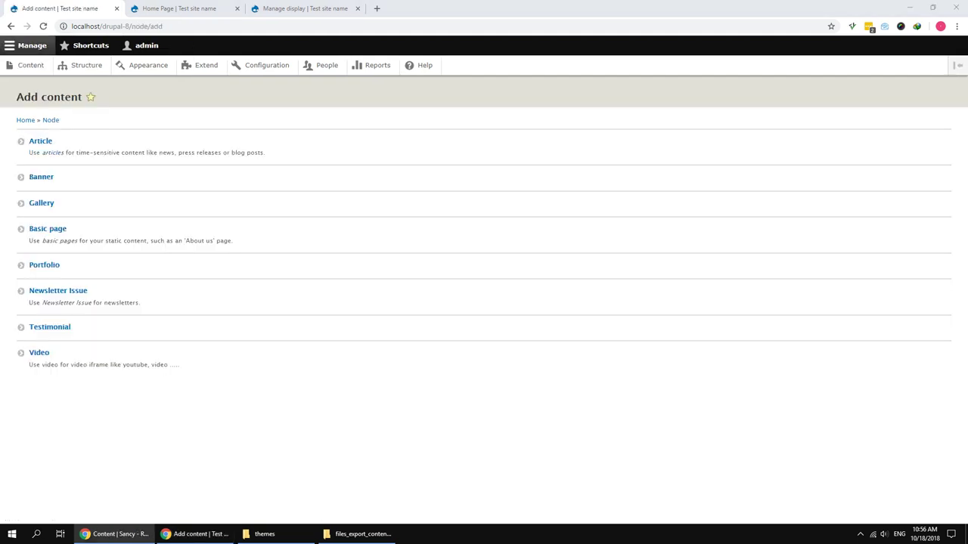
pyautogui.click(48, 143)
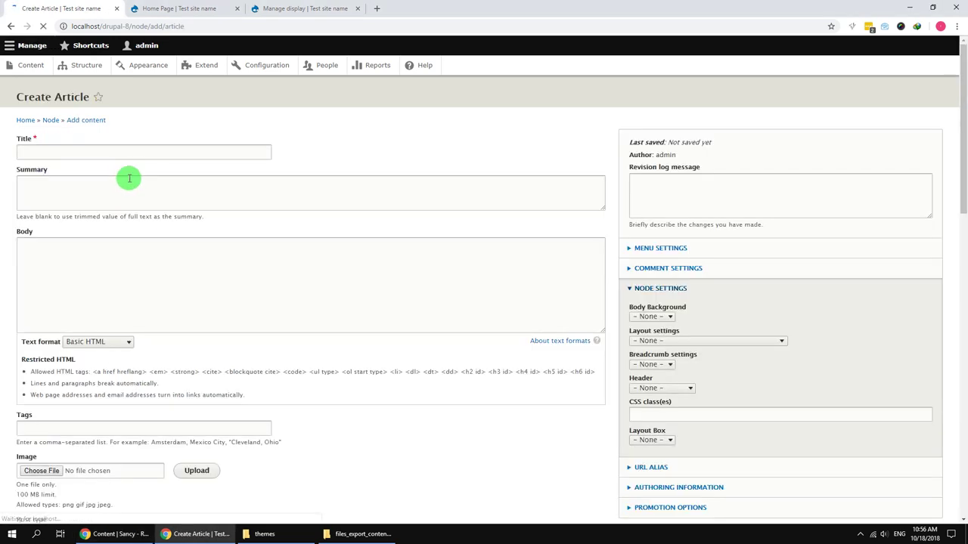
pyautogui.click(118, 153)
pyautogui.write('Microsoft Subsumes Open Tech Unit Back Inside Mothership')
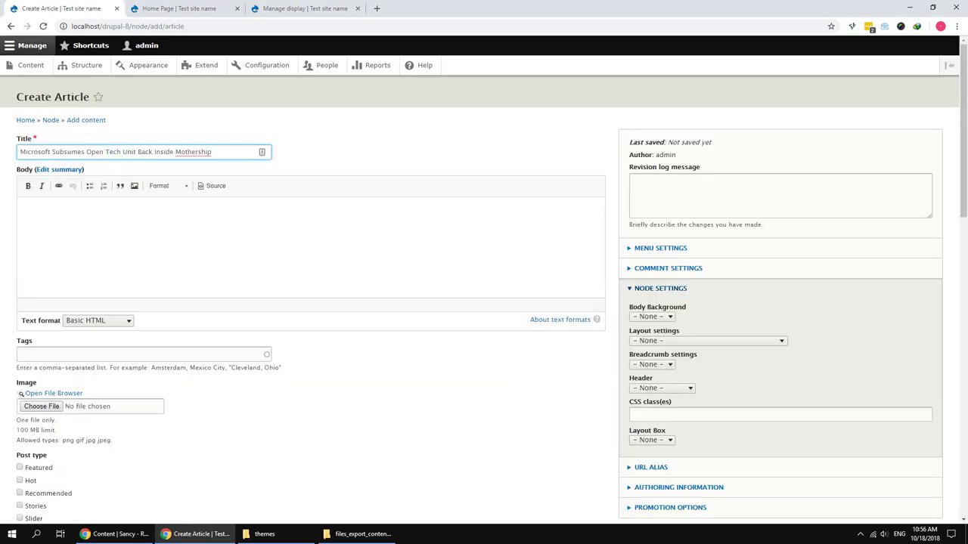
# Step: Fill body and summary with "Pellentesque placerat eget elit nec euismod. Mauris tempor cursus dolor. Ut dolor elit, ullamcorper quis ornare vel, congue id orci diam."
pyautogui.hotkey('alt', 'Tab')
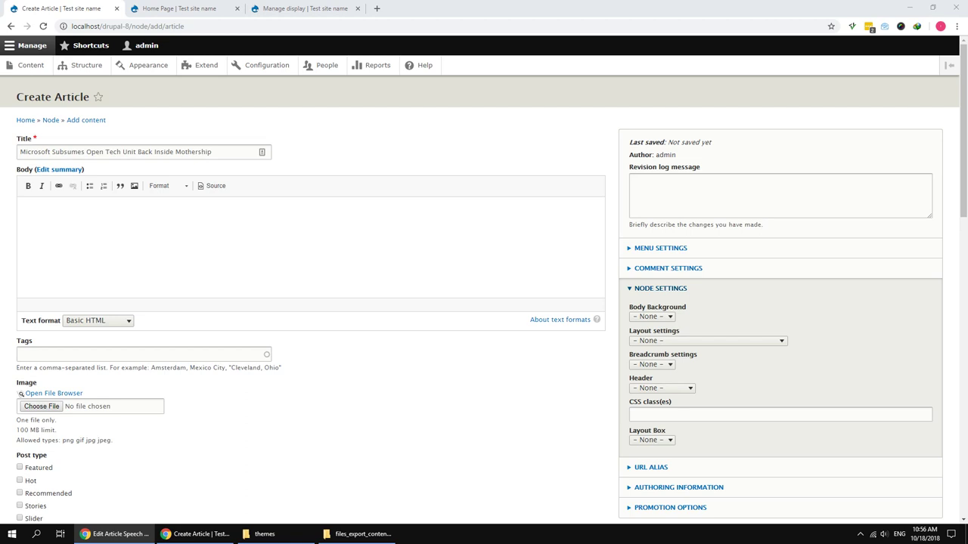
pyautogui.click(310, 229)
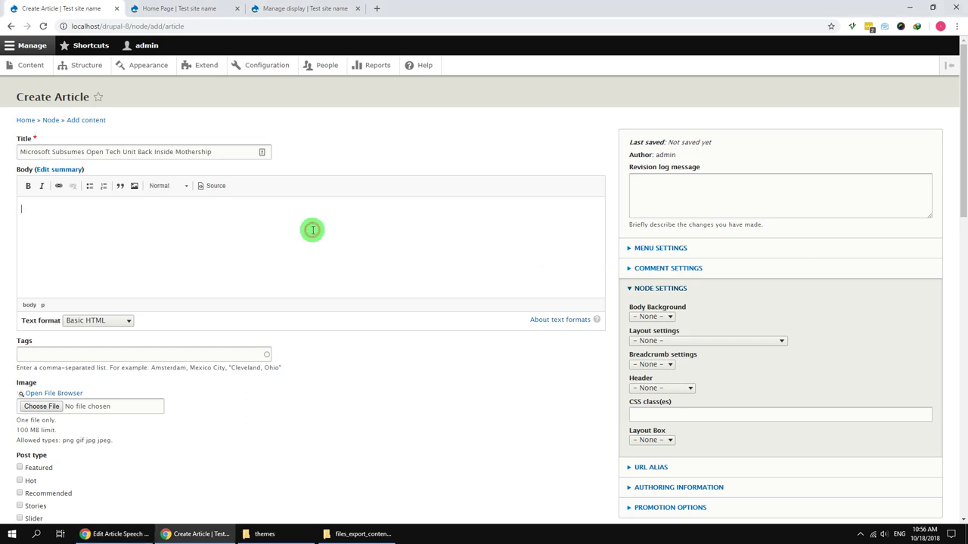
pyautogui.write('Pellentesque placerat eget elit nec euismod. Mauris tempor cursus dolor. Ut dolor elit, ullamcorper quis ornare vel, congue id orci diam.')
pyautogui.click(71, 173)
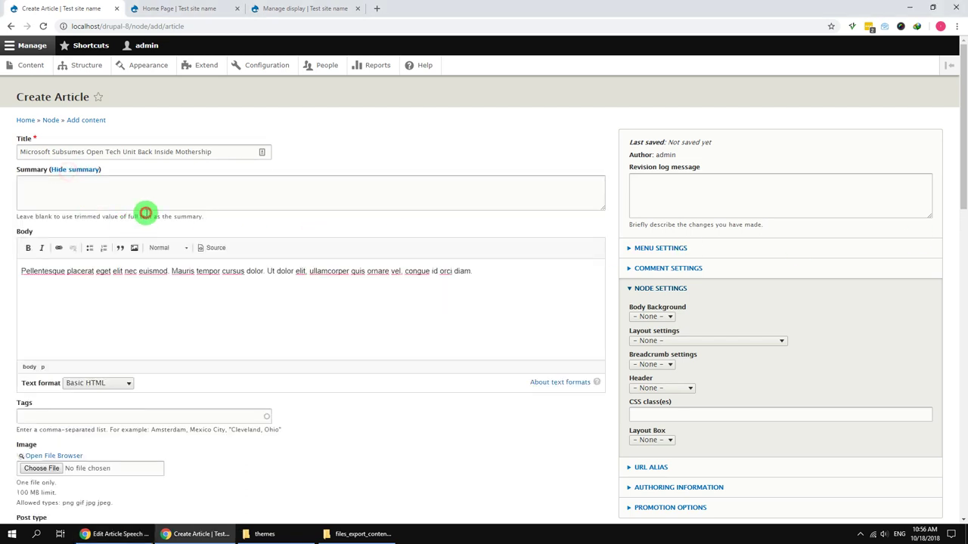
pyautogui.click(148, 202)
pyautogui.write('Pellentesque placerat eget elit nec euismod. Mauris tempor cursus dolor. Ut dolor elit, ullamcorper quis ornare vel, congue id orci diam.')
# Step: Replace the body text with the paragraph beginning "Lorem ipsum dolor sit amet, consectetur adipiscing elit. Morbi ac neque at mi elementum gravida"
pyautogui.click(328, 340)
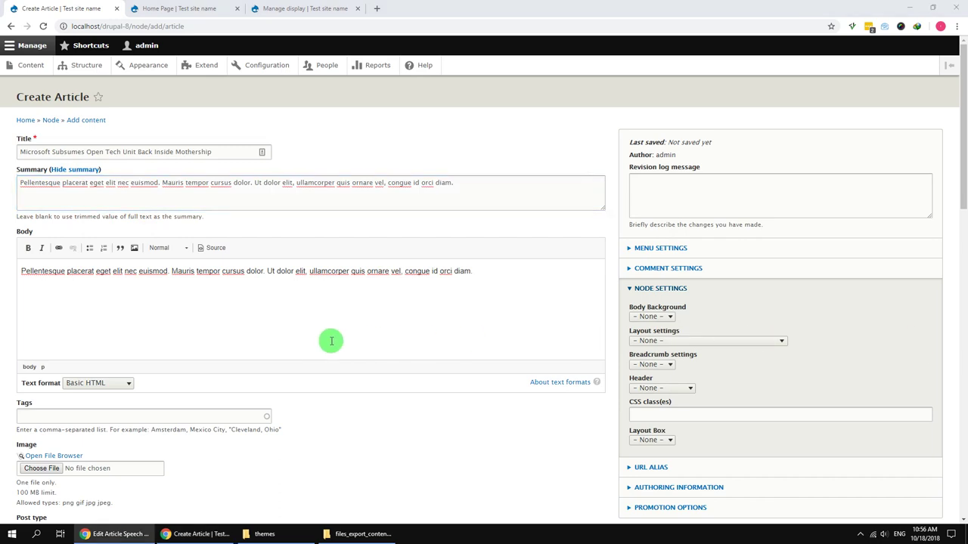
pyautogui.hotkey('ctrl', 'a')
pyautogui.write('Lorem ipsum dolor sit amet, consectetur adipiscing elit. Morbi ac neque at mi elementum gravida et vitae elit. Etiam ullamcorper auctor orci, id luctus felis laoreet a. Nam nec nulla sit amet tellus pretium rhoncus. Integer interdum, nibh sed posuere aliquet, enim ante lacinia augue, ut ultricies augue erat vel lorem. Vestibulum bibendum dolor sit amet tincidunt lacinia. Nunc sapien libero, condimentum et turpis eget, eleifend hendrerit augue. Duis molestie volutpat feugiat.')
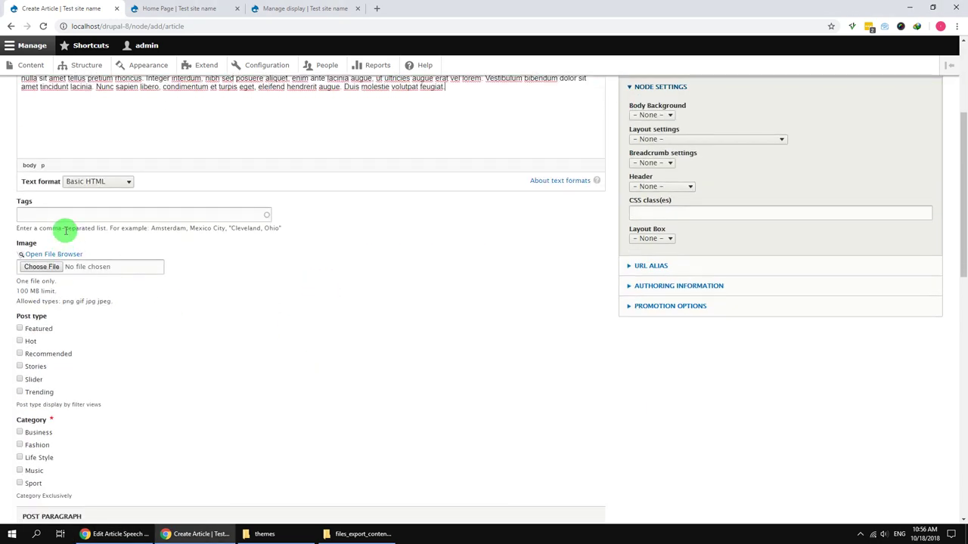
# Step: Attach post-2.jpg from the articles folder of the server's file manager as the article's image
pyautogui.click(55, 254)
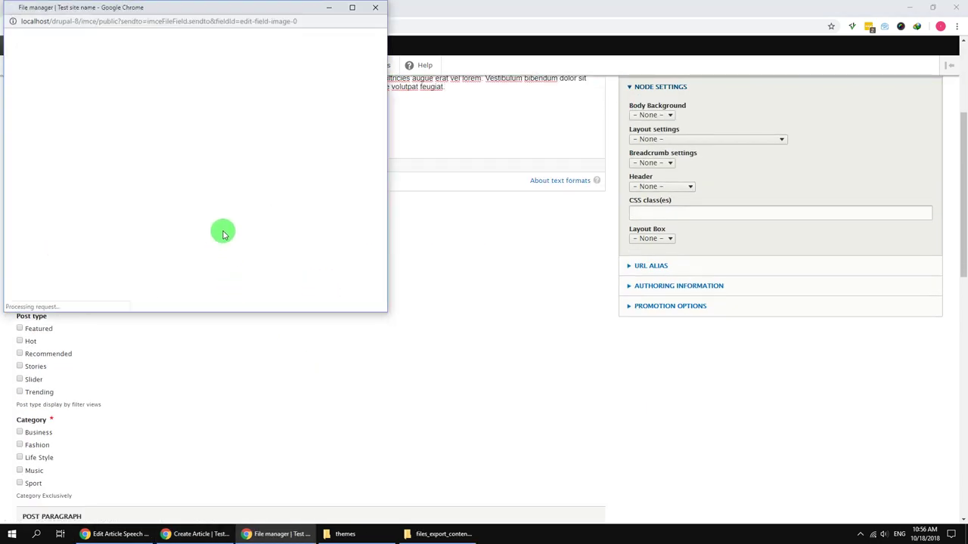
pyautogui.scroll(-5, 161, 189)
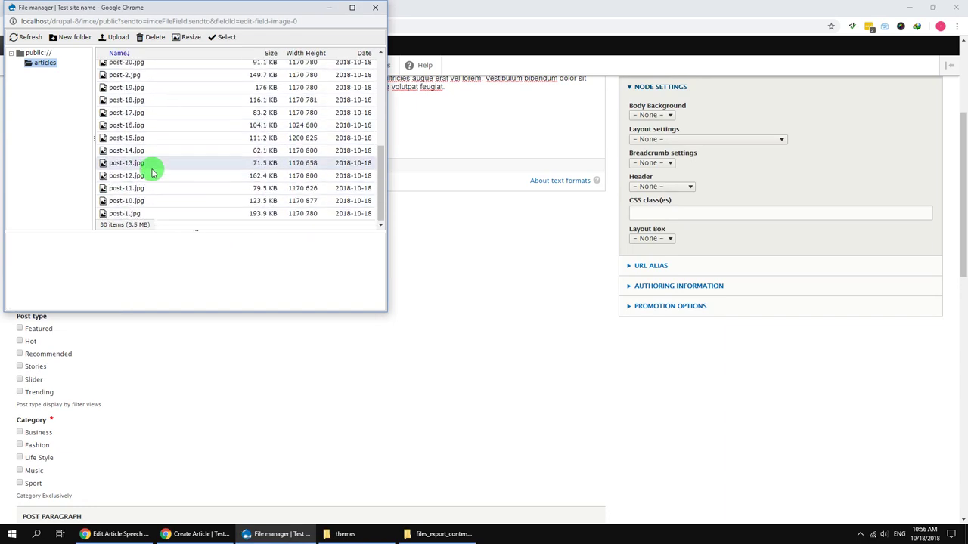
pyautogui.scroll(3, 138, 196)
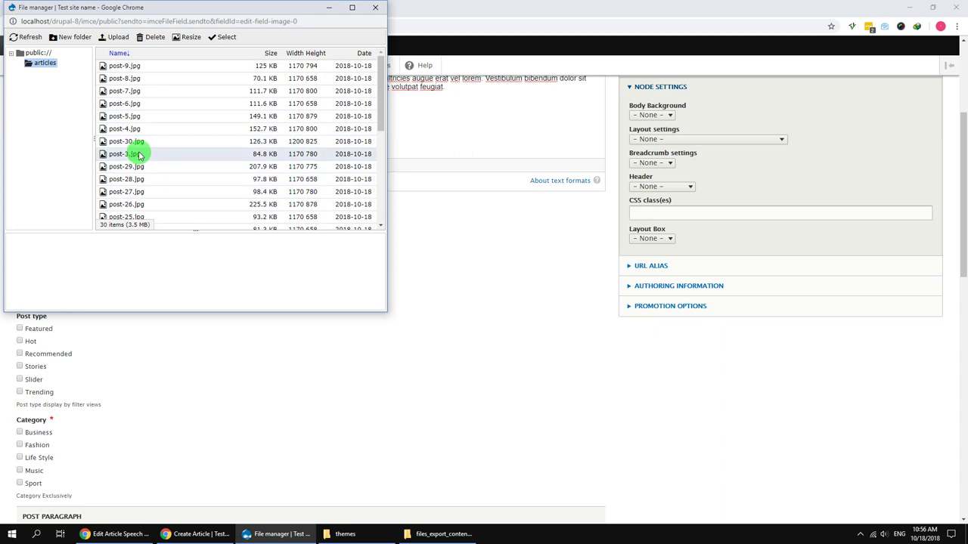
pyautogui.scroll(-4, 142, 151)
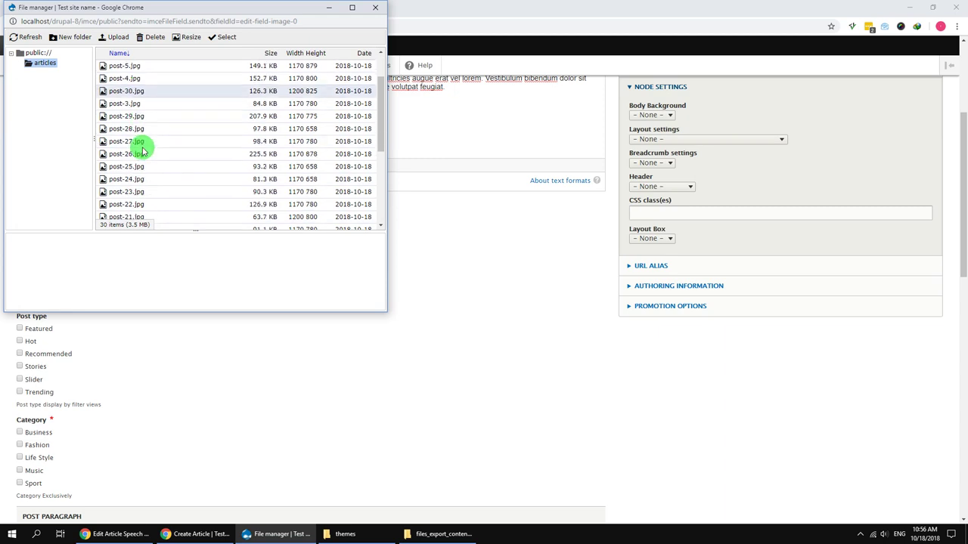
pyautogui.click(140, 135)
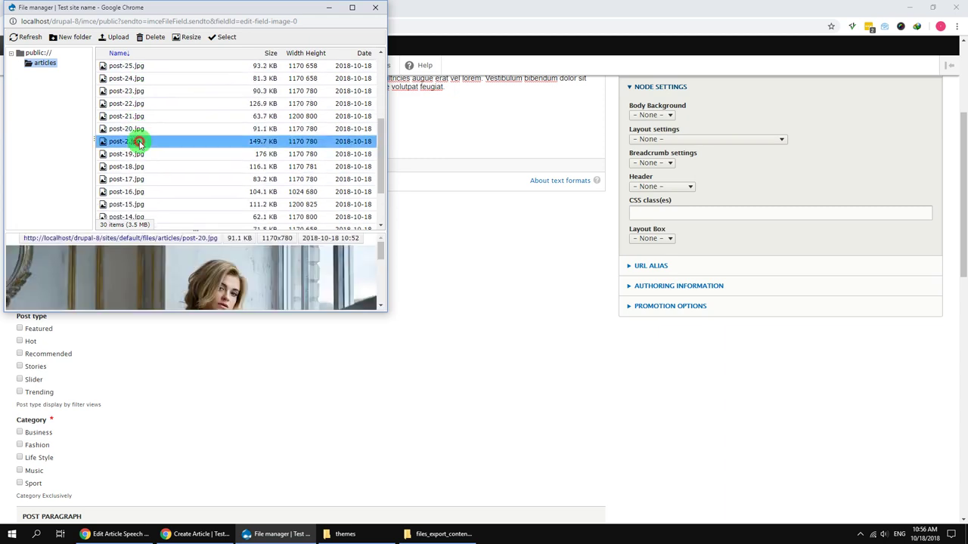
pyautogui.doubleClick(136, 141)
# Step: Set the post types to Featured, Recommended and Slider, and assign the article to the Fashion and Sport categories
pyautogui.scroll(-1, 97, 322)
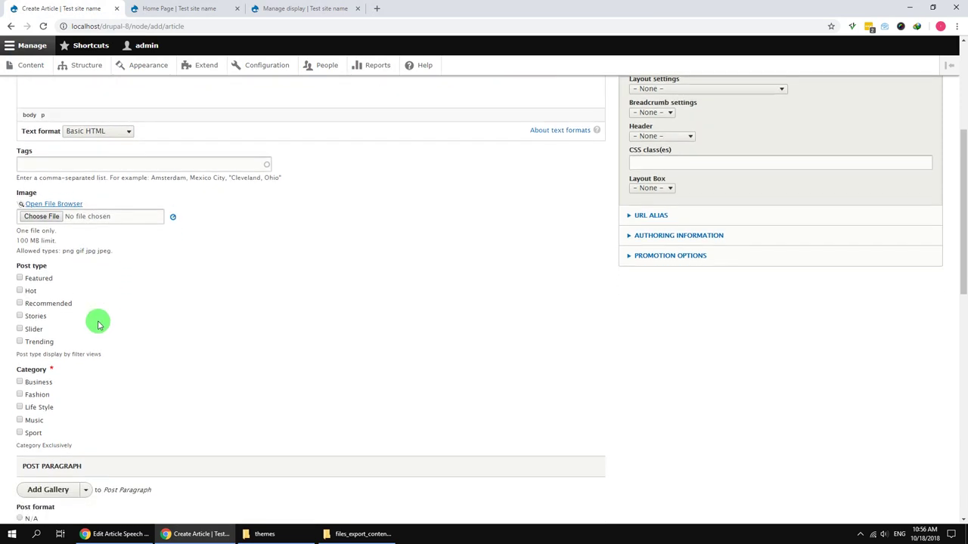
pyautogui.click(38, 333)
pyautogui.click(37, 283)
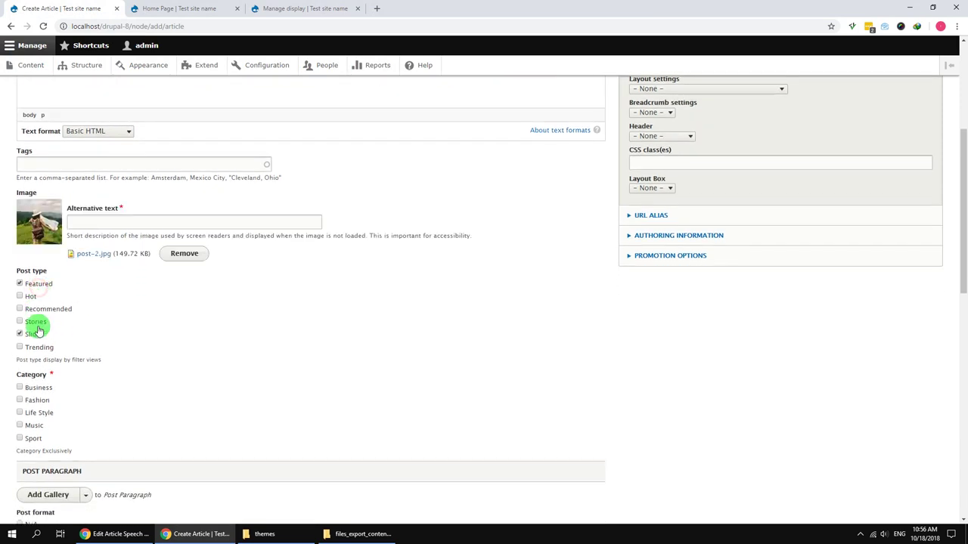
pyautogui.scroll(-2, 37, 328)
pyautogui.scroll(-2, 59, 229)
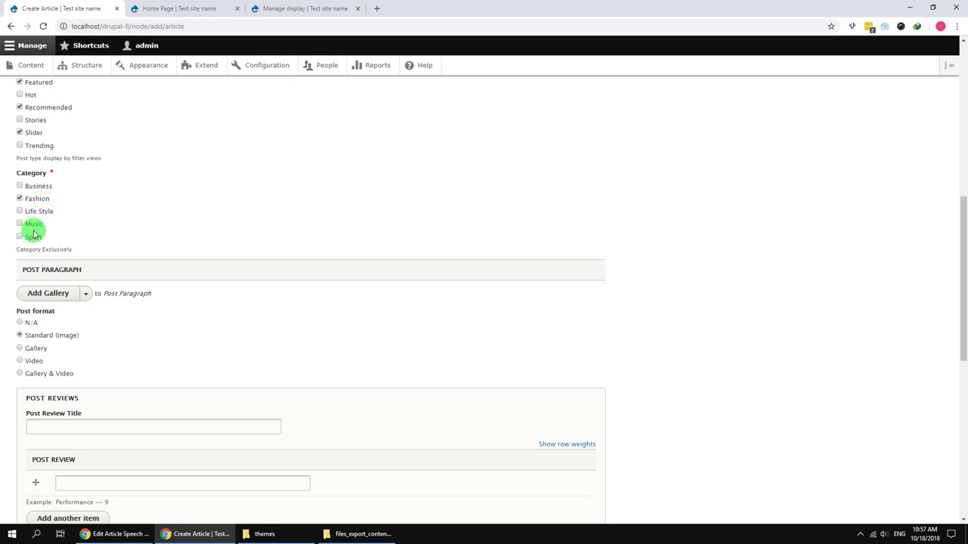
pyautogui.scroll(-3, 129, 272)
# Step: Add a Text paragraph containing the "Donec vel libero ullamcorper", "Cum sociis natoque penatibus" and "Ut dolor elit, ullamcorper quis" passages from the reference article
pyautogui.click(83, 144)
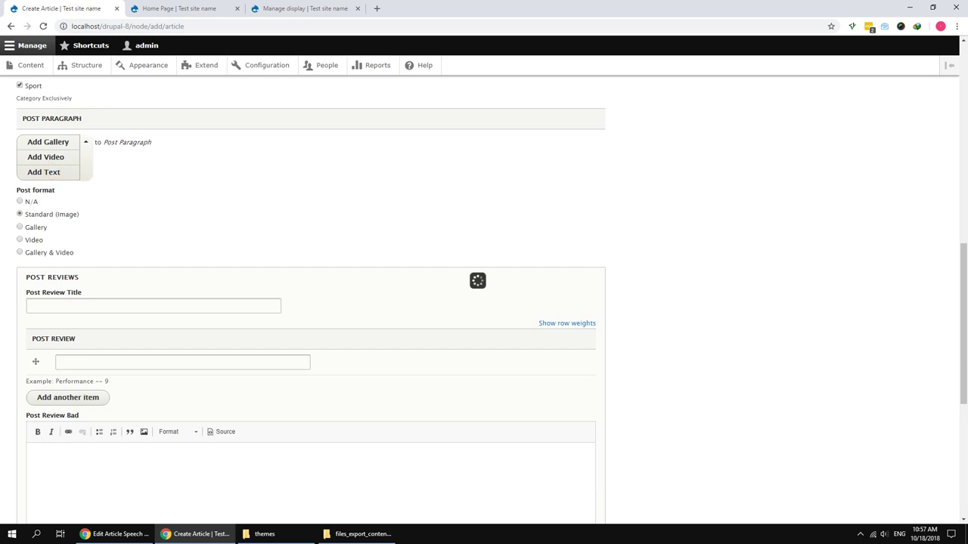
pyautogui.hotkey('alt', 'Tab')
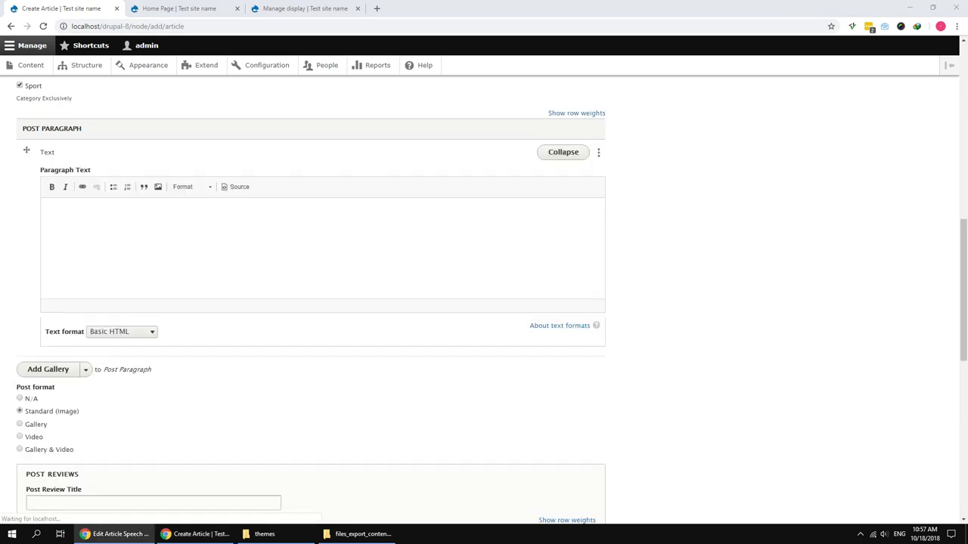
pyautogui.click(251, 257)
pyautogui.write('Donec vel libero ullamcorper, faucibus augue auctor, imperdiet diam. Duis quis nibh eget urna convallis blandit. Fusce iaculis purus vitae convallis aliquet. Ut auctor nunc sed odio bibendum fringilla. Quisque egestas non magna ac tincidunt. Aenean laoreet commodo nulla, sed ultrices odio vehicula sit amet. Suspendisse erat tellus, porta et facilisis sit amet, adipiscing sed diam. Nulla condimentum arcu a pellentesque pretium. Pellentesque pharetra odio eu auctor suscipit.\\nCum sociis natoque penatibus et magnis dis parturient montes, nascetur ridiculus mus. Cras congue, felis in congue iaculis, elit enim molestie urna, ut accumsan augue magna aliquet nisi. Nullam interdum bibendum magna, eu sagittis metus convallis quis. Pellentesque vehicula purus sit amet tellus pellentesque suscipit.\\nUt dolor elit, ullamcorper quis ornare vel, congue id orci. In et orci in dolor dapibus sodales ac nec diam. Etiam vulputate erat a quam ullamcorper volutpat. Vestibulum vel feugiat sem, non molestie purus. Duis sit amet faucibus ipsum, ac aliquet urna. In hendrerit sit amet dolor vitae semper.')
pyautogui.scroll(-2, 225, 272)
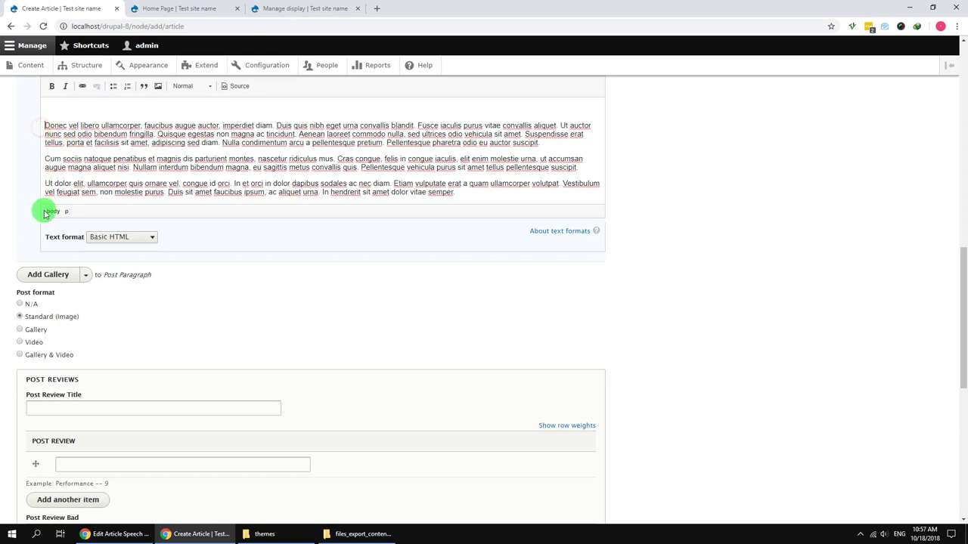
# Step: Add a Gallery paragraph with post-30.jpg, post-29.jpg and post-27.jpg from the articles folder of the server's file manager
pyautogui.scroll(-1, 47, 209)
pyautogui.click(67, 272)
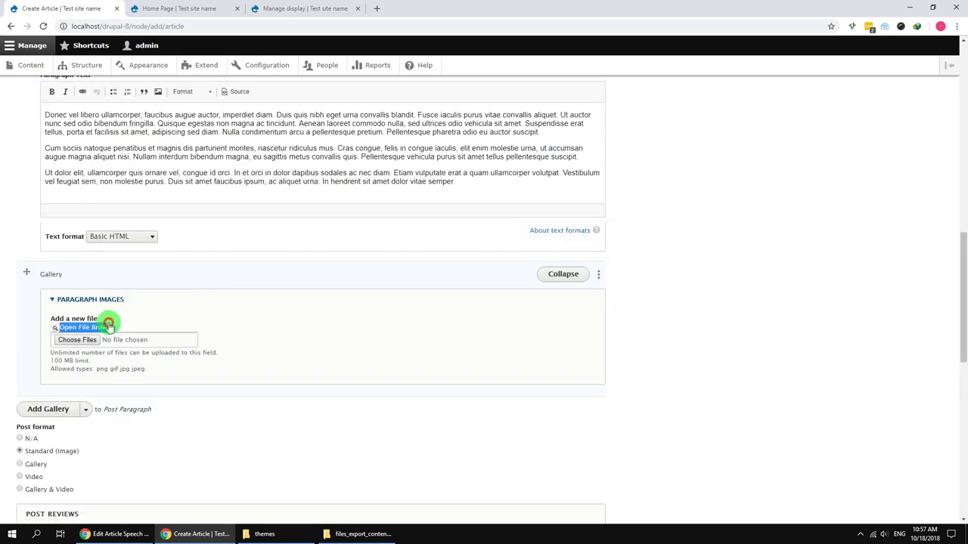
pyautogui.click(108, 325)
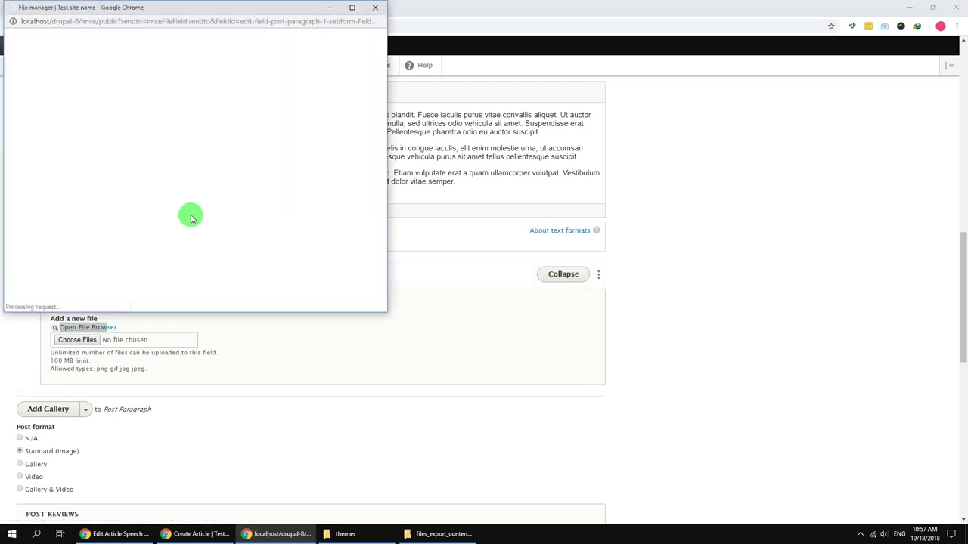
pyautogui.click(147, 142)
pyautogui.keyDown('ctrl'); pyautogui.click(144, 166); pyautogui.keyUp('ctrl')
pyautogui.keyDown('ctrl'); pyautogui.click(145, 191); pyautogui.keyUp('ctrl')
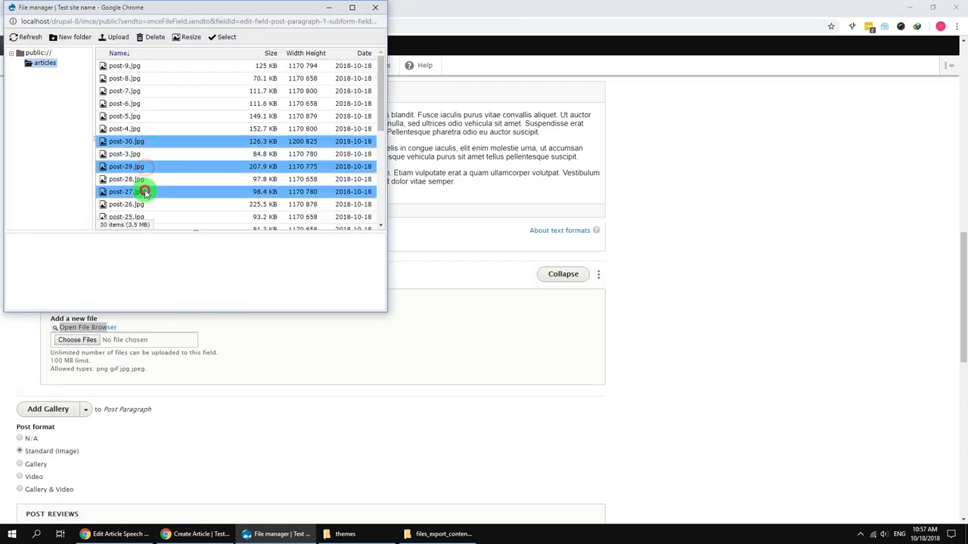
pyautogui.click(227, 36)
# Step: Add a second Text paragraph with the single passage beginning "Donec vel libero ullamcorper, faucibus augue auctor, imperdiet diam"
pyautogui.scroll(-2, 220, 303)
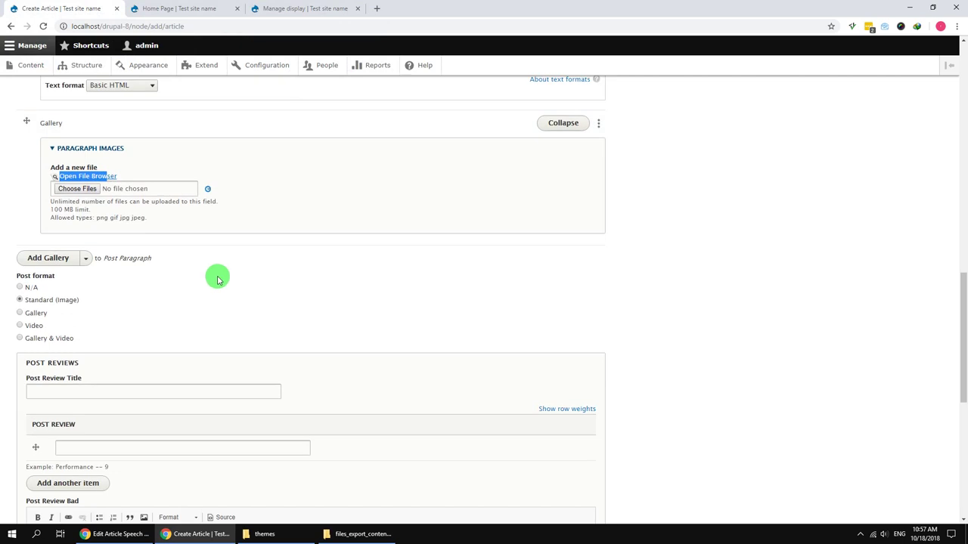
pyautogui.scroll(-2, 207, 287)
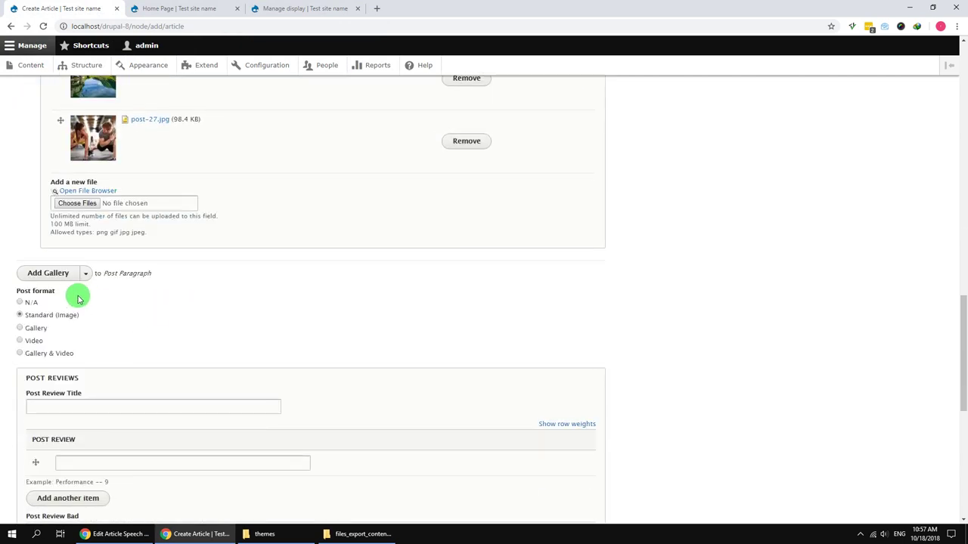
pyautogui.click(85, 277)
pyautogui.click(59, 303)
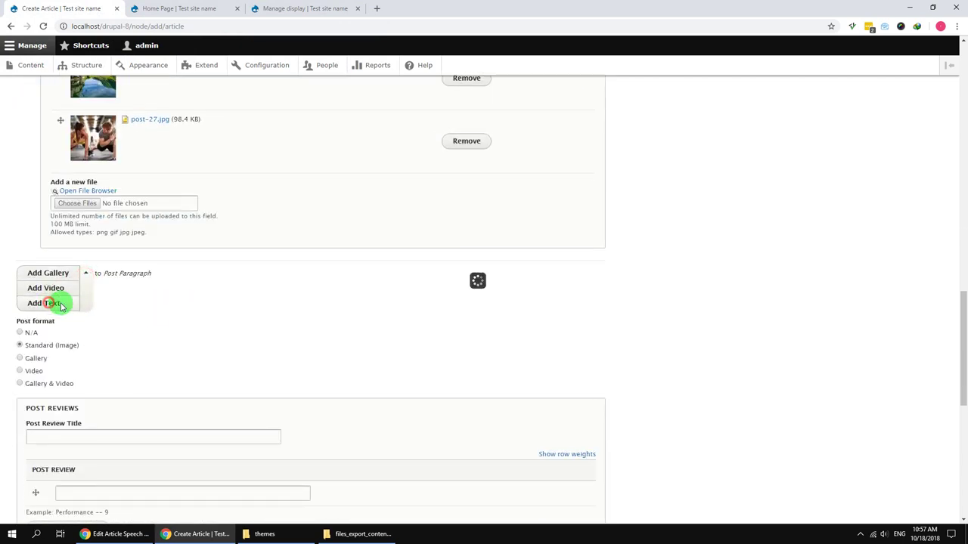
pyautogui.hotkey('alt', 'Tab')
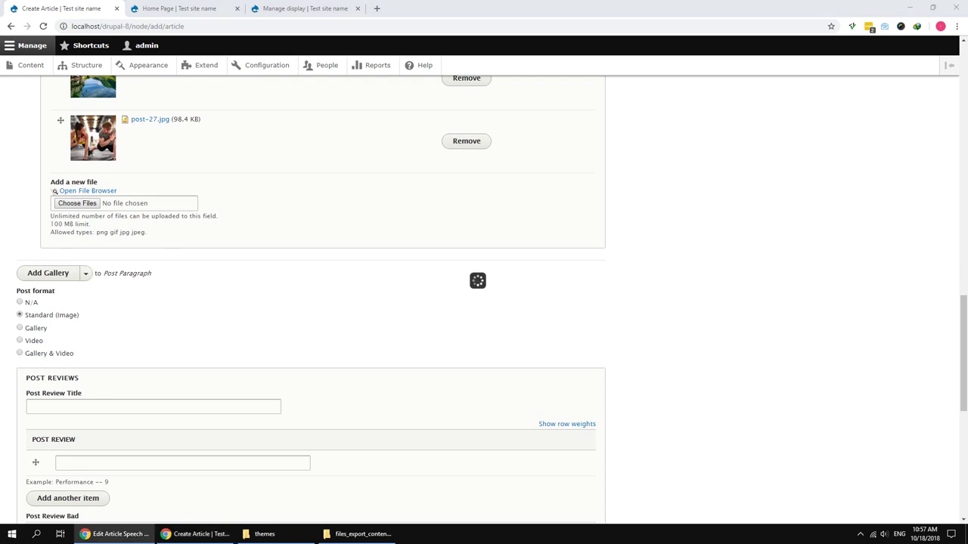
pyautogui.click(211, 335)
pyautogui.write('Donec vel libero ullamcorper, faucibus augue auctor, imperdiet diam. Duis quis nibh eget urna convallis blandit. Fusce iaculis purus vitae convallis aliquet. Ut auctor nunc sed odio bibendum fringilla. Quisque egestas non magna ac tincidunt. Aenean laoreet commodo nulla, sed ultrices odio vehicula sit amet. Suspendisse erat tellus, porta et facilisis sit amet, adipiscing sed diam. Nulla condimentum arcu a pellentesque pretium. Pellentesque pharetra odio eu auctor suscipit.')
# Step: Set the article's post format to Gallery
pyautogui.scroll(-3, 219, 347)
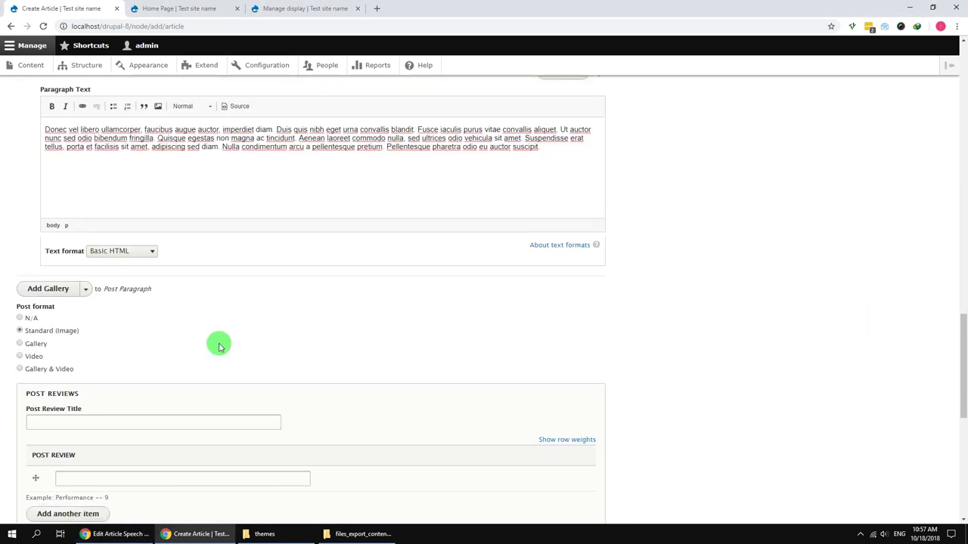
pyautogui.scroll(-2, 218, 347)
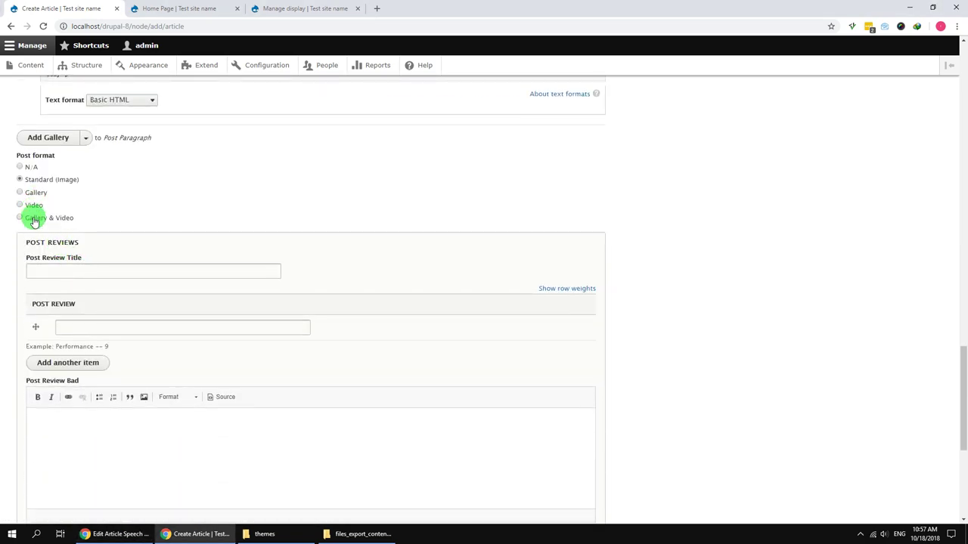
pyautogui.click(31, 206)
pyautogui.scroll(-2, 4, 263)
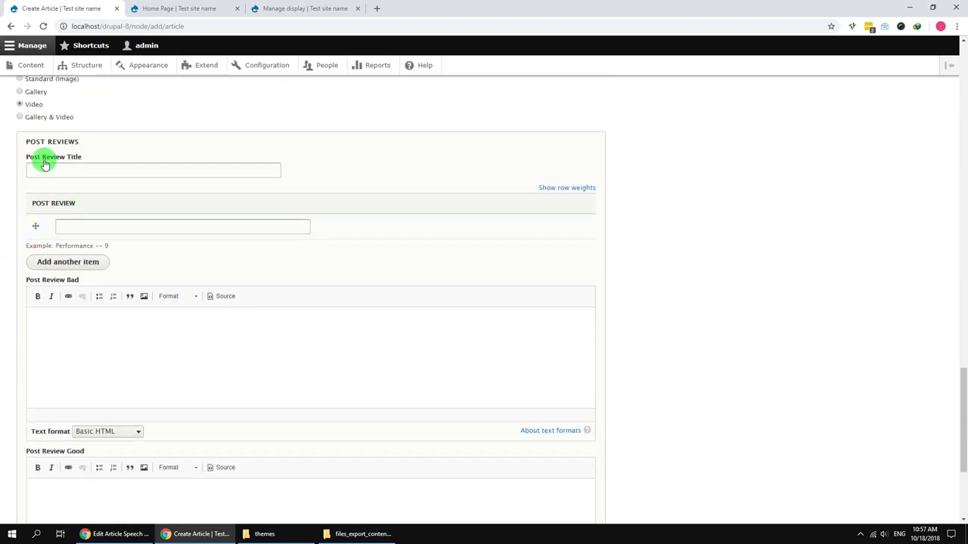
pyautogui.scroll(1, 43, 155)
# Step: Set the post review title to "HP pavilion gaming notebook" and enter "Gameplay -- 8" as the first review item
pyautogui.click(60, 219)
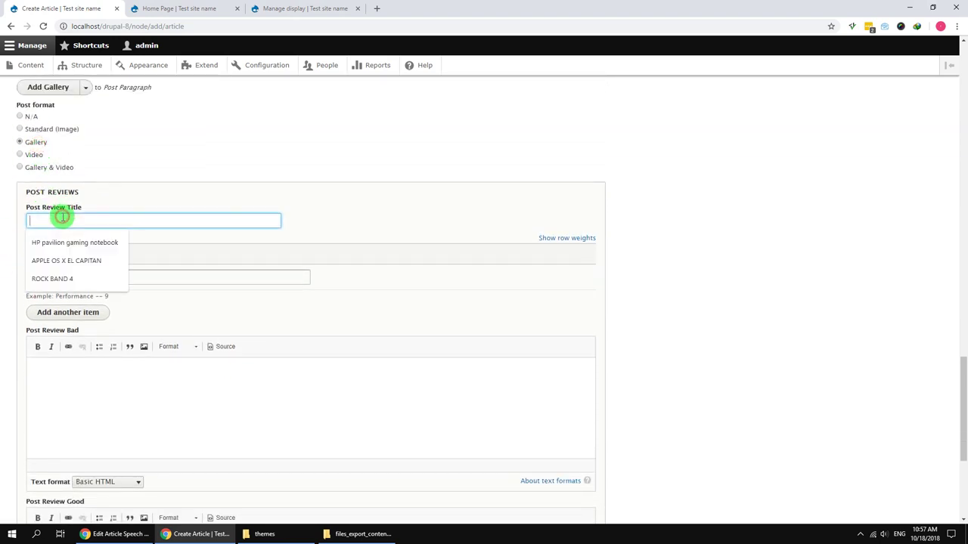
pyautogui.click(61, 243)
pyautogui.click(78, 276)
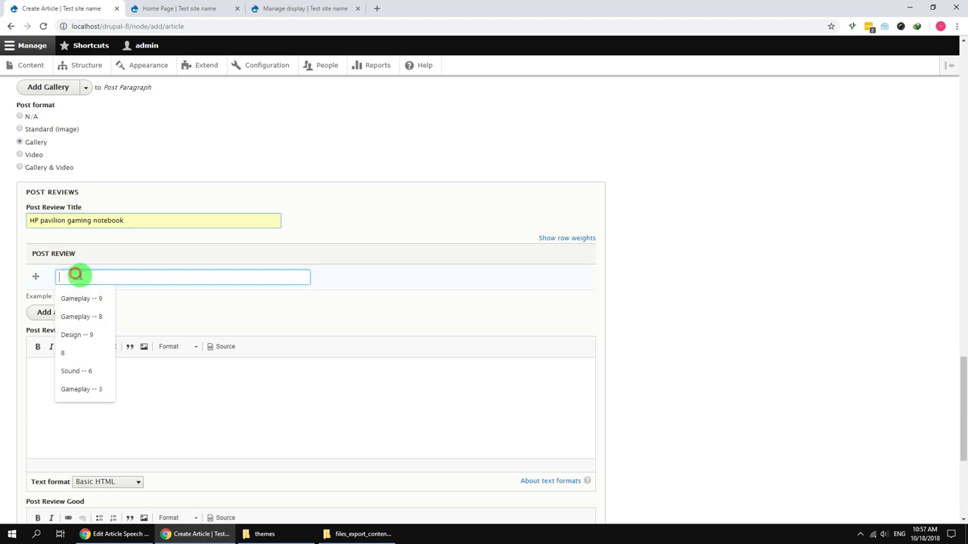
pyautogui.click(82, 321)
# Step: Add two more post review items, "Creativity -- 8" and "Sound -- 6"
pyautogui.click(68, 316)
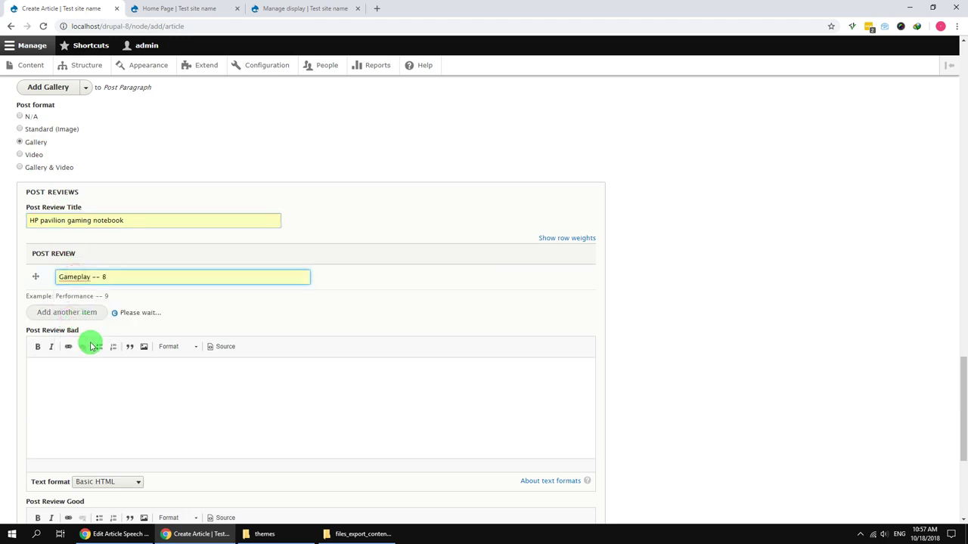
pyautogui.scroll(-1, 103, 263)
pyautogui.click(118, 207)
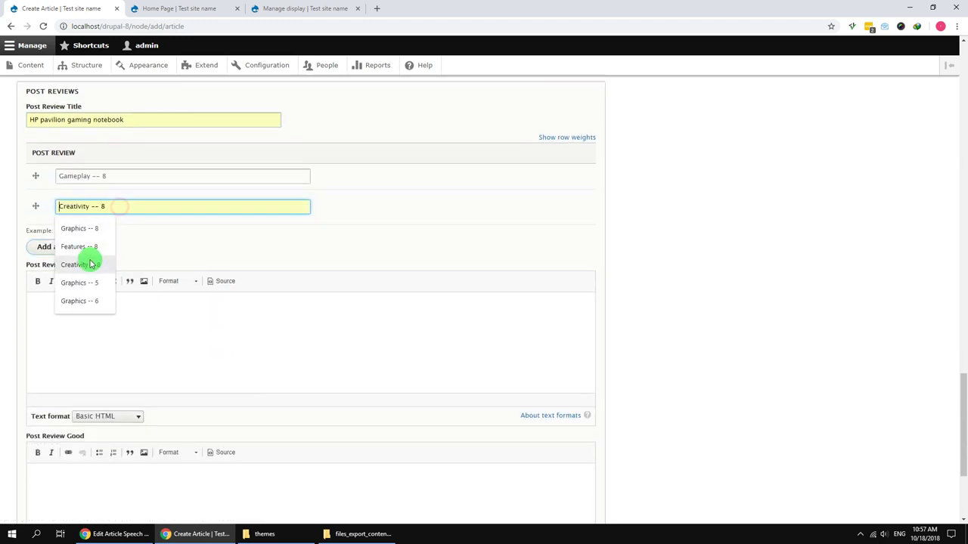
pyautogui.click(88, 264)
pyautogui.click(73, 248)
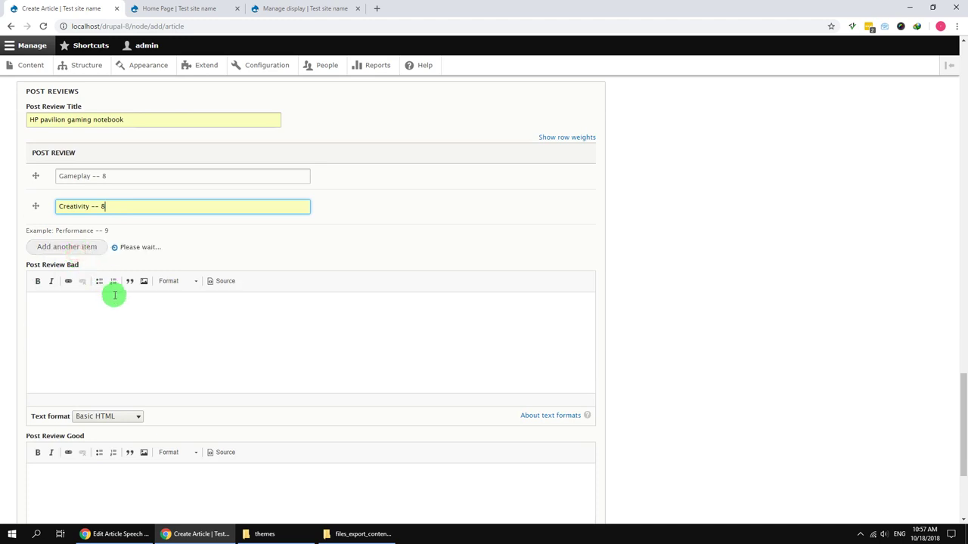
pyautogui.click(114, 232)
pyautogui.click(101, 252)
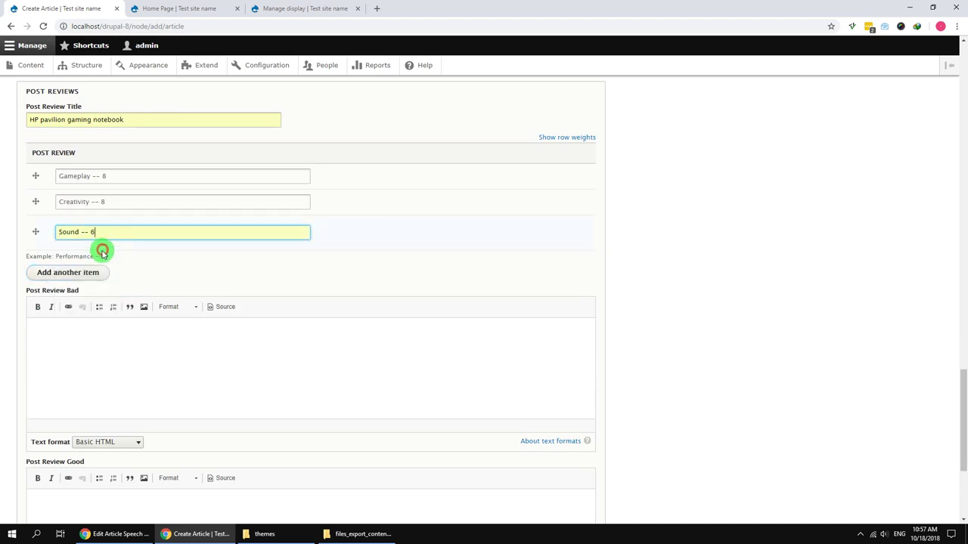
# Step: Fill Post Review Bad with the bullets "Final boss battle is frustrating and kills the drama", "Sometimes controls can be imprecise" and "London looks gorgeous"
pyautogui.scroll(-1, 93, 294)
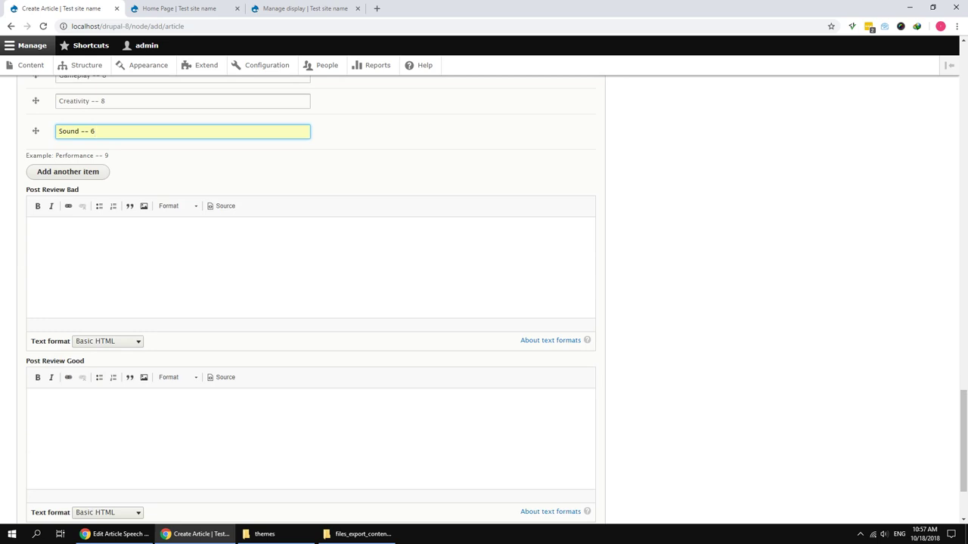
pyautogui.click(315, 249)
pyautogui.write('Final boss battle is frustrating and kills the drama Sometimes controls can be imprecise London looks gorgeous')
# Step: Fill Post Review Good with "Excellent world design allows organic discovery of missions with open-ended solutions" and "The rope launcher tool is a game-changer for traversal and stealth"
pyautogui.click(113, 534)
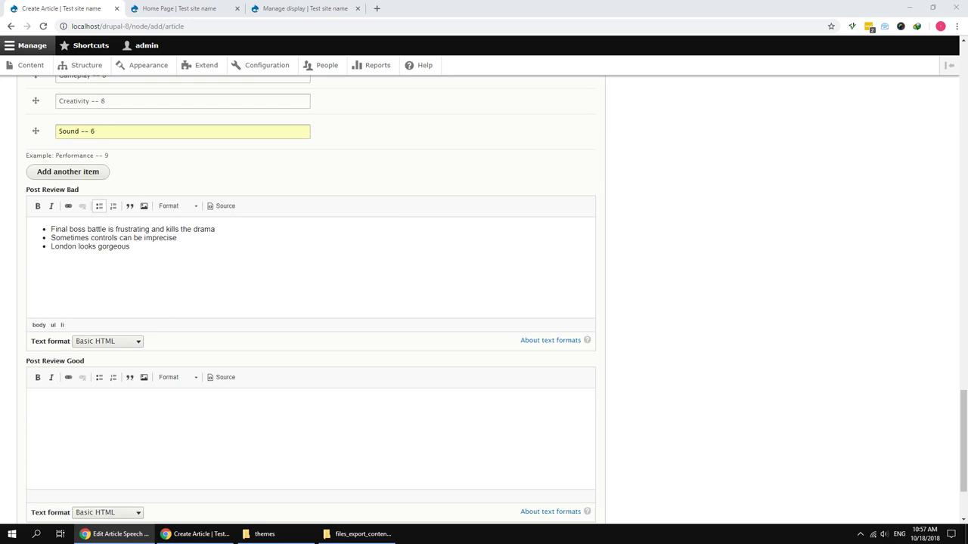
pyautogui.click(283, 408)
pyautogui.write('Excellent world design allows organic discovery of missions with open-ended solutions The rope launcher tool is a game-changer for traversal and stealth')
# Step: Check the post format and review entries, and try to save the article
pyautogui.scroll(-2, 277, 408)
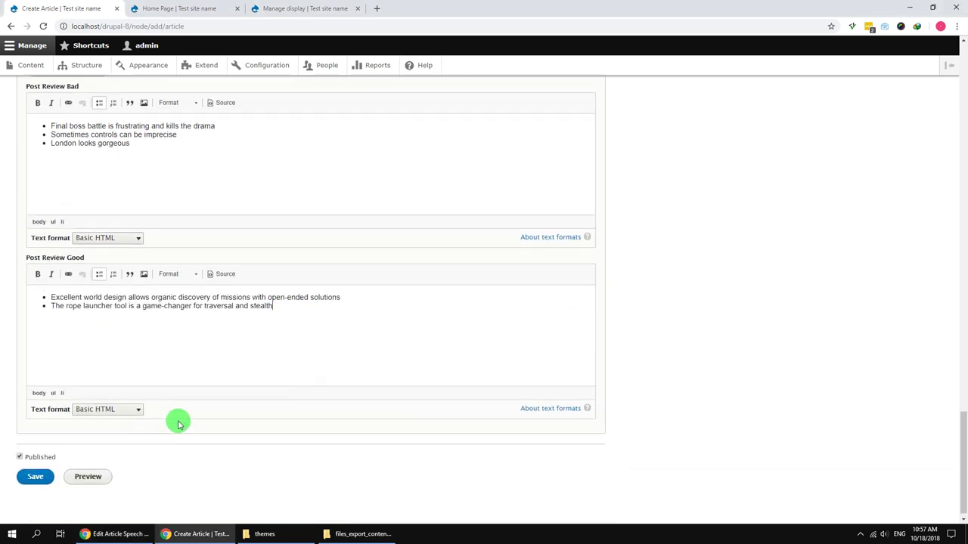
pyautogui.scroll(3, 181, 420)
pyautogui.scroll(3, 186, 417)
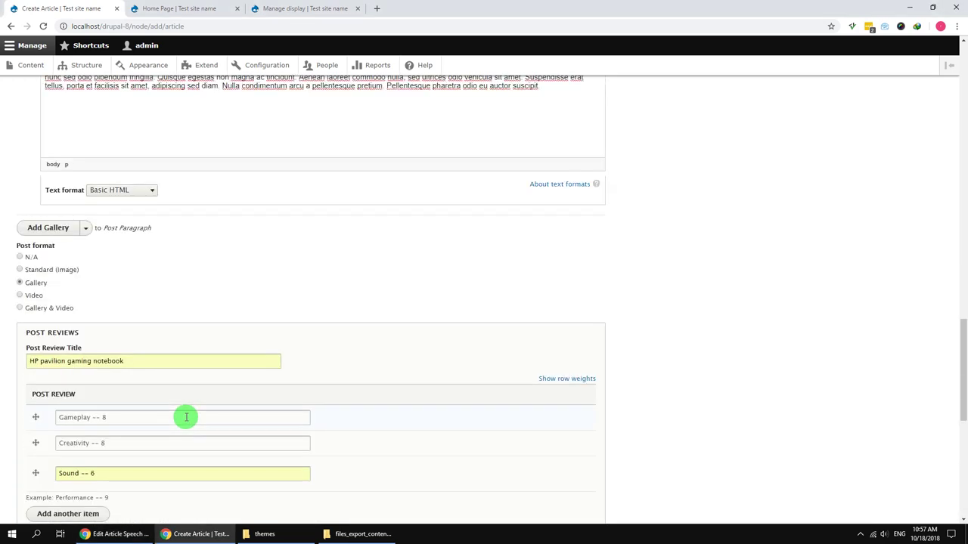
pyautogui.scroll(-6, 186, 417)
pyautogui.click(35, 468)
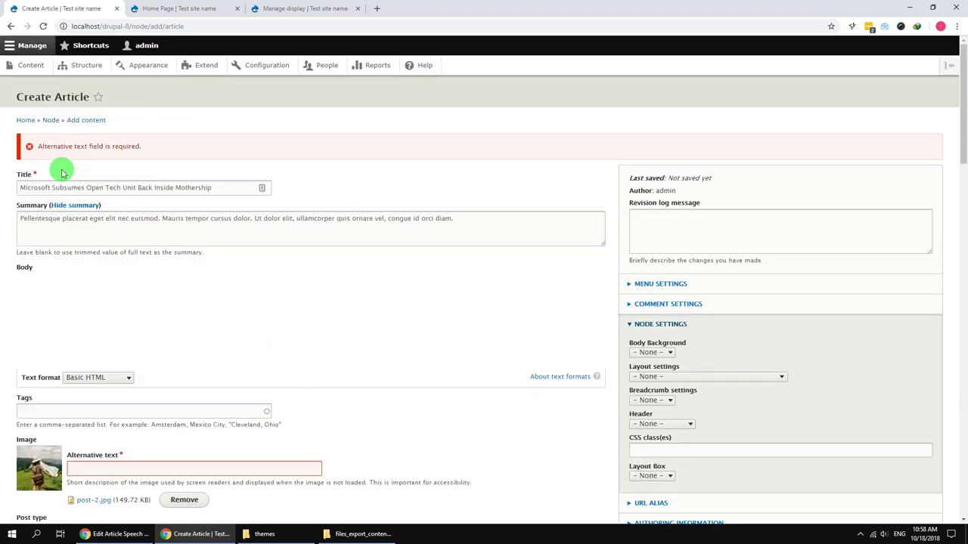
# Step: Set the article image's alternative text to "alt" and save the article
pyautogui.scroll(-3, 99, 226)
pyautogui.click(113, 258)
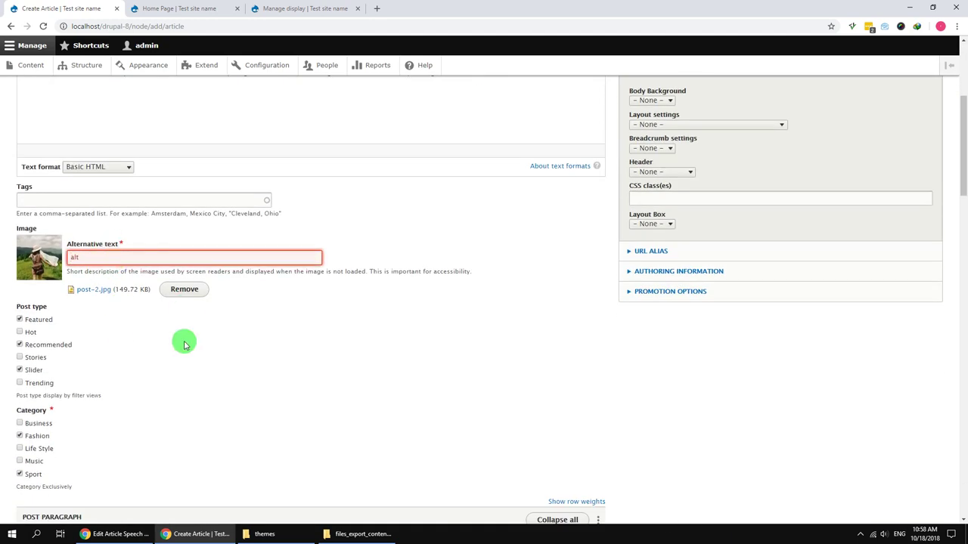
pyautogui.scroll(-15, 143, 352)
pyautogui.scroll(-3, 139, 380)
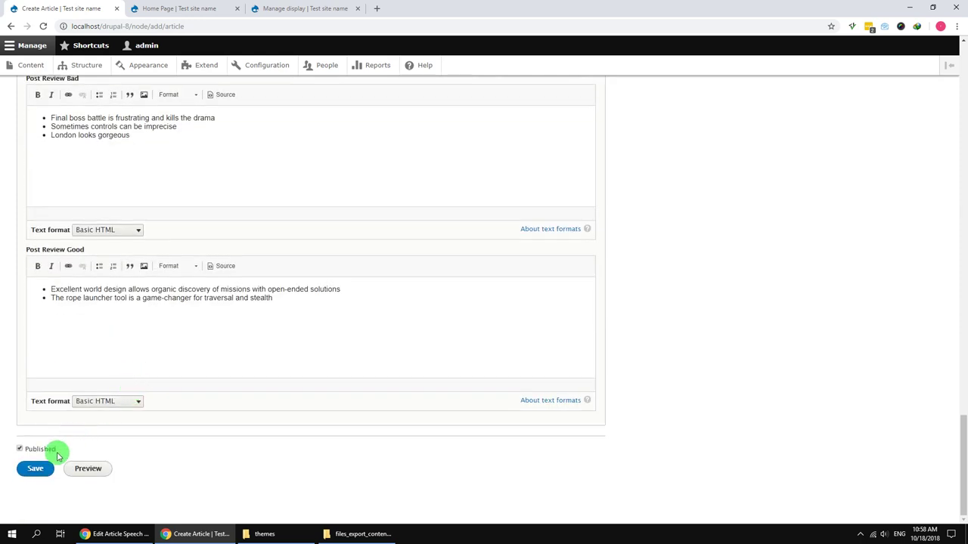
pyautogui.click(34, 468)
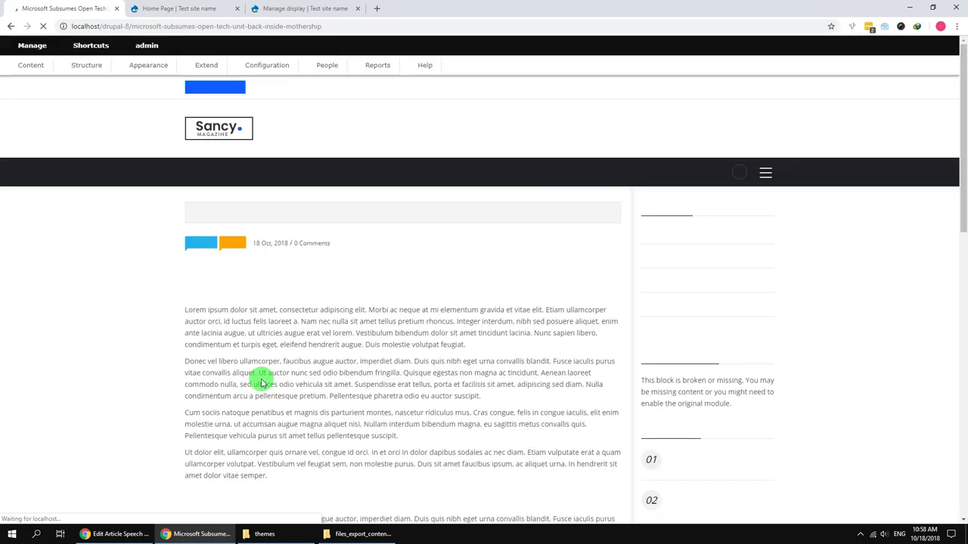
# Step: Look over the published article and start another new Article from the site's content administration page
pyautogui.scroll(-3, 119, 376)
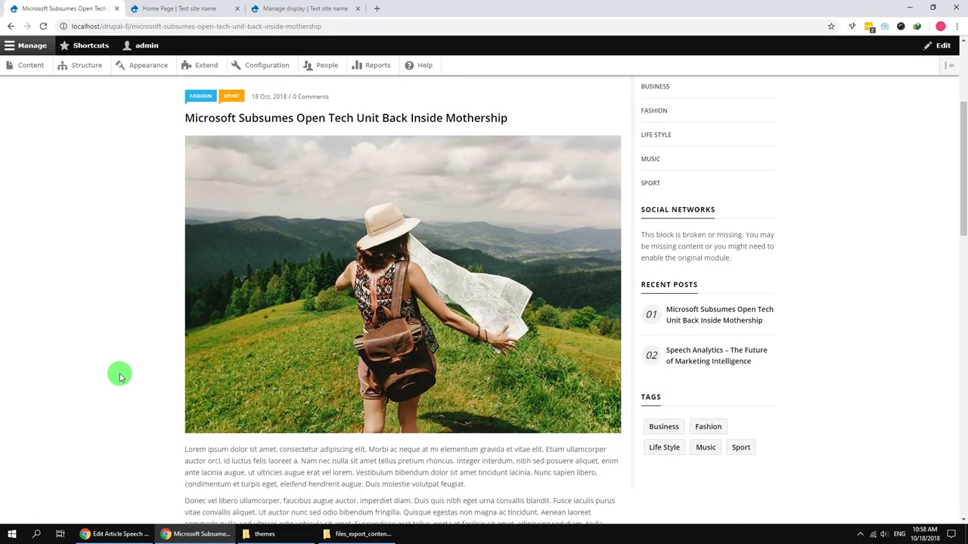
pyautogui.scroll(-10, 119, 376)
pyautogui.scroll(4, 119, 376)
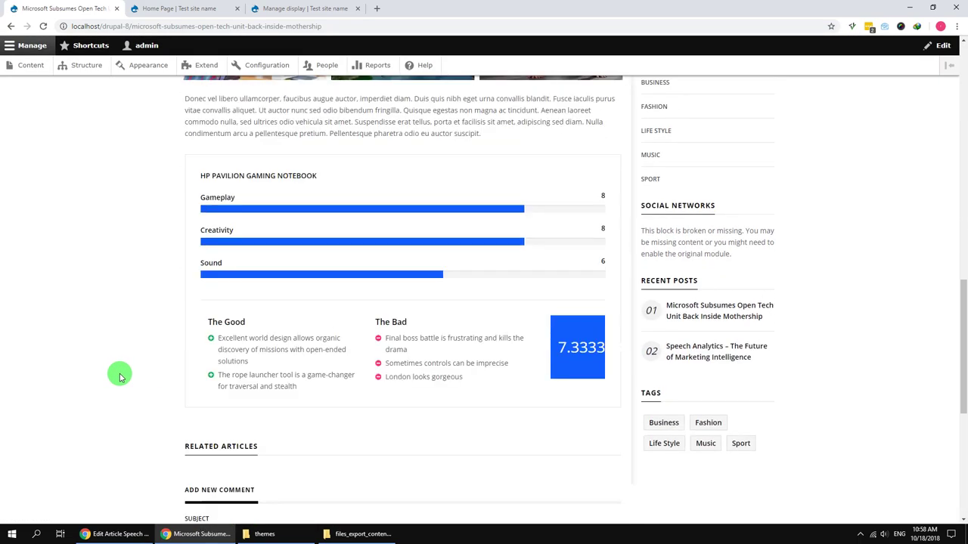
pyautogui.scroll(6, 135, 376)
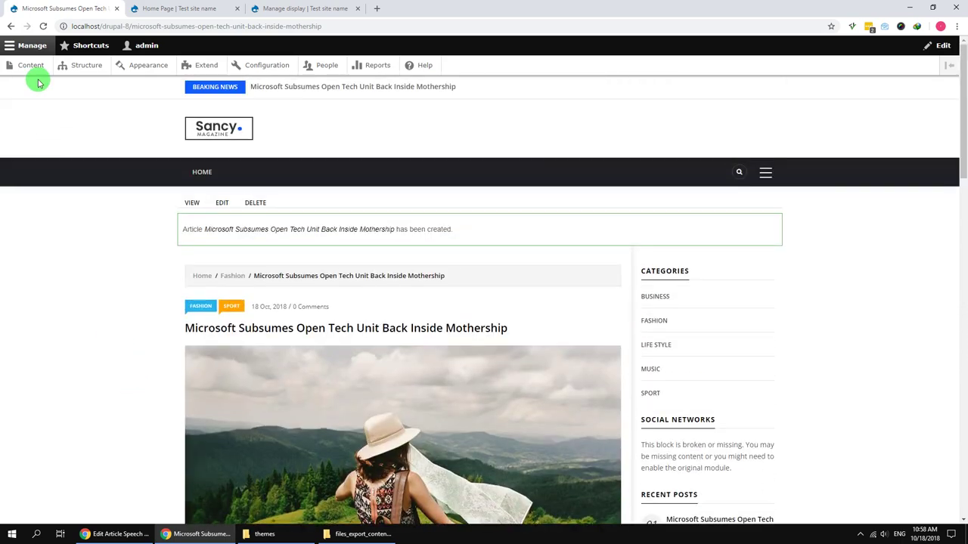
pyautogui.click(33, 65)
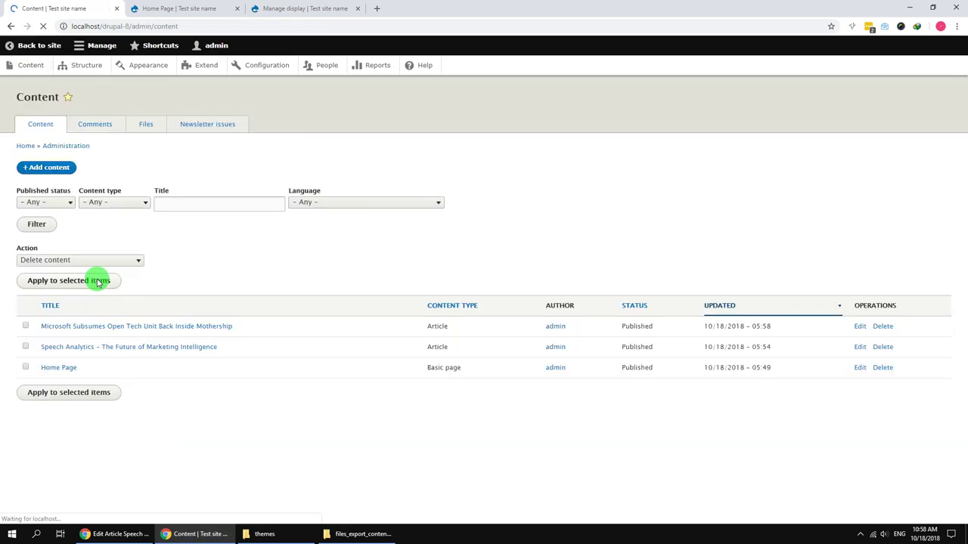
pyautogui.click(50, 169)
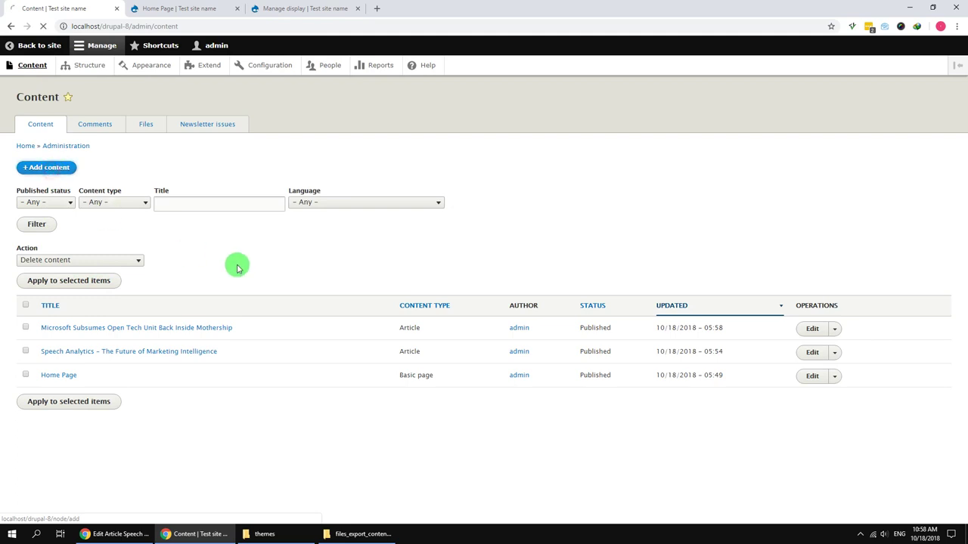
pyautogui.click(59, 145)
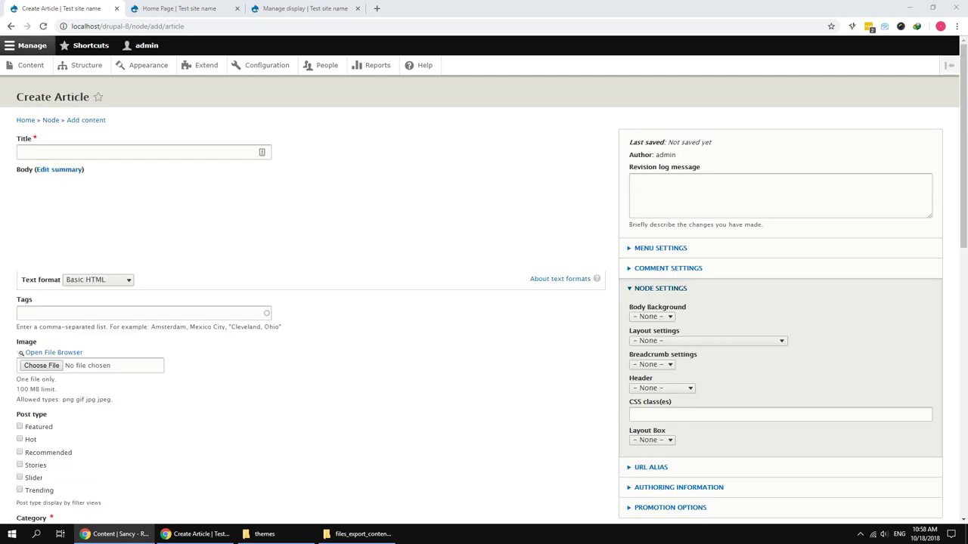
# Step: Title the new article "When She Reached the First Hills Of The Italic Mountains" and return to the reference site for its text
pyautogui.click(123, 154)
pyautogui.write('When She Reached the First Hills Of The Italic Mountains')
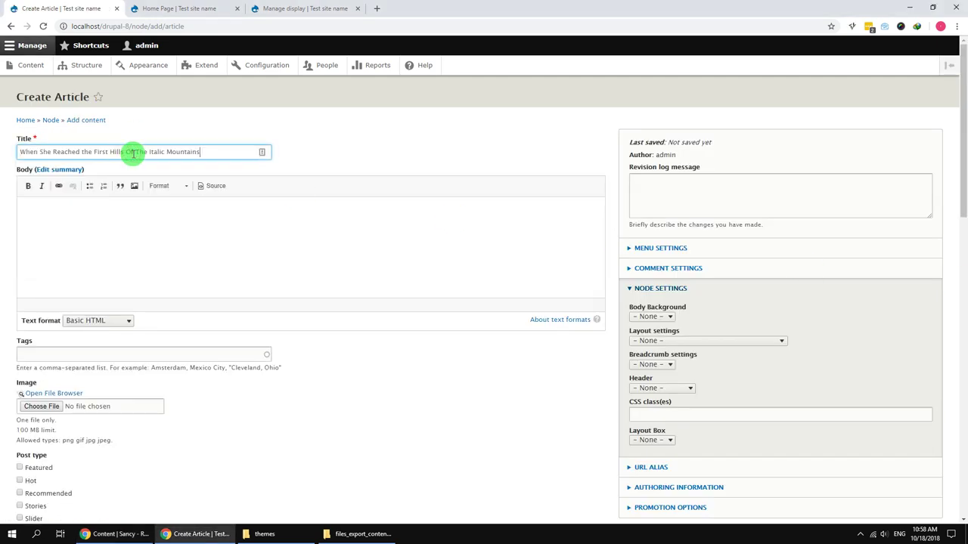
pyautogui.hotkey('alt', 'Tab')
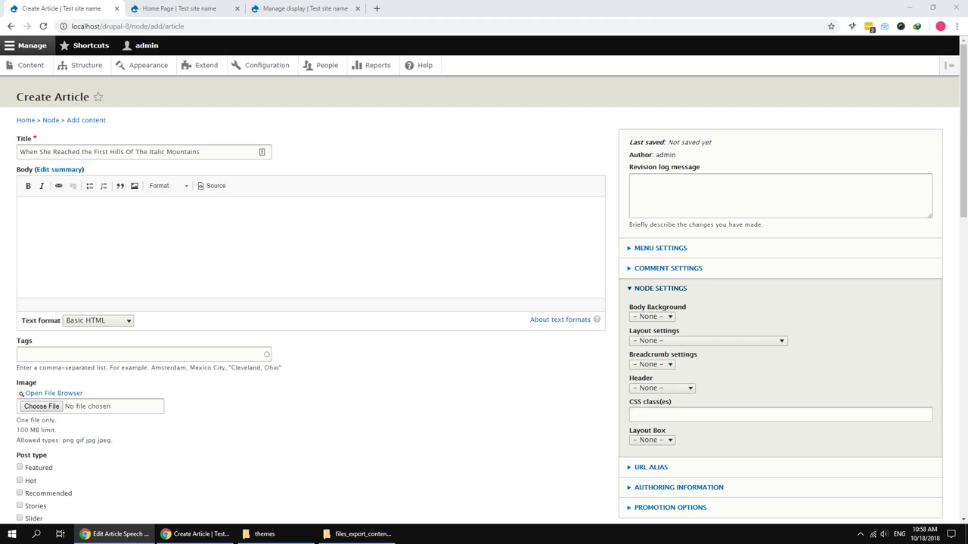
# Step: Enter the article summary "Pellentesque placerat eget elit nec euismod. Mauris tempor cursus dolor. Ut dolor elit, ullamcorper quis ornare vel, congue id orci diam."
pyautogui.click(59, 169)
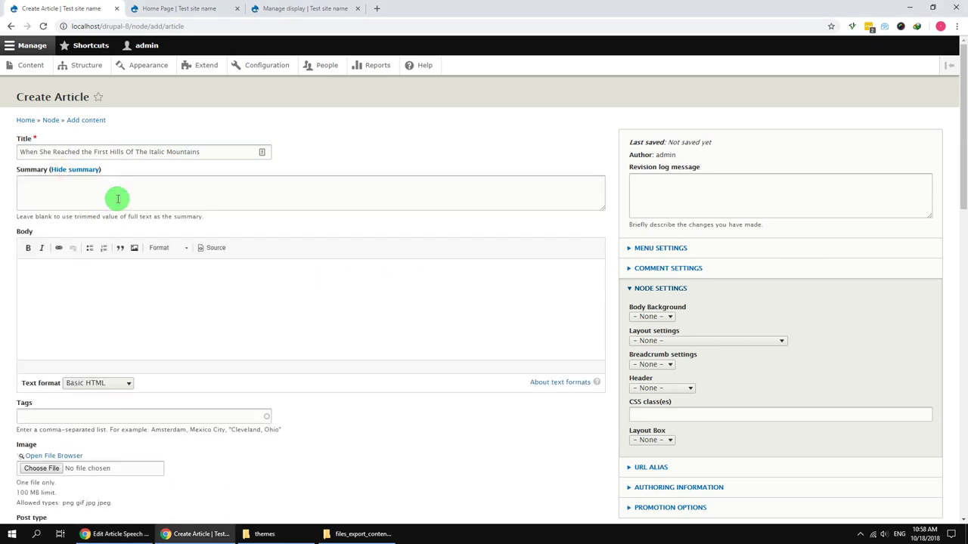
pyautogui.click(116, 197)
pyautogui.write('Pellentesque placerat eget elit nec euismod. Mauris tempor cursus dolor. Ut dolor elit, ullamcorper quis ornare vel, congue id orci diam.')
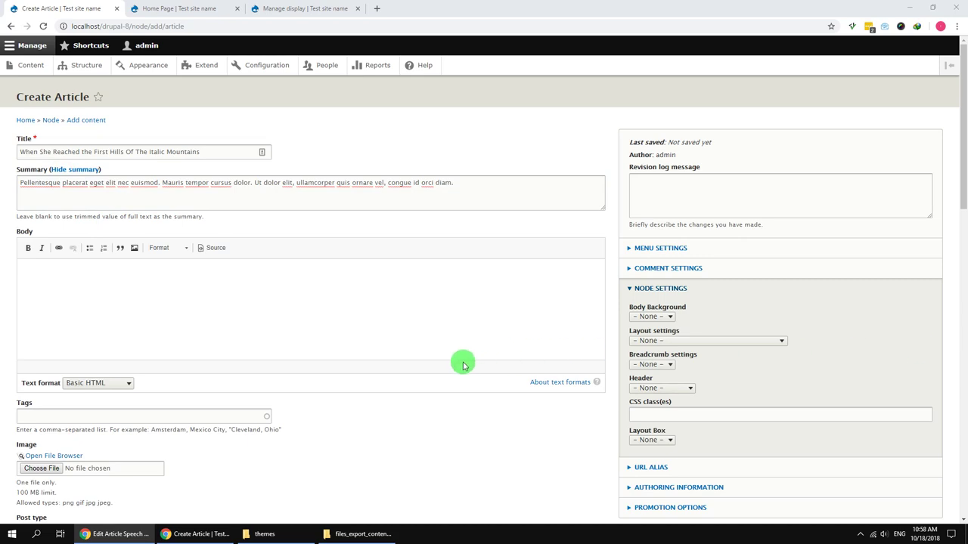
pyautogui.click(447, 325)
# Step: Attach post-3.jpg from the site's articles folder as the article image and set its alternative text to "alt"
pyautogui.scroll(-3, 448, 327)
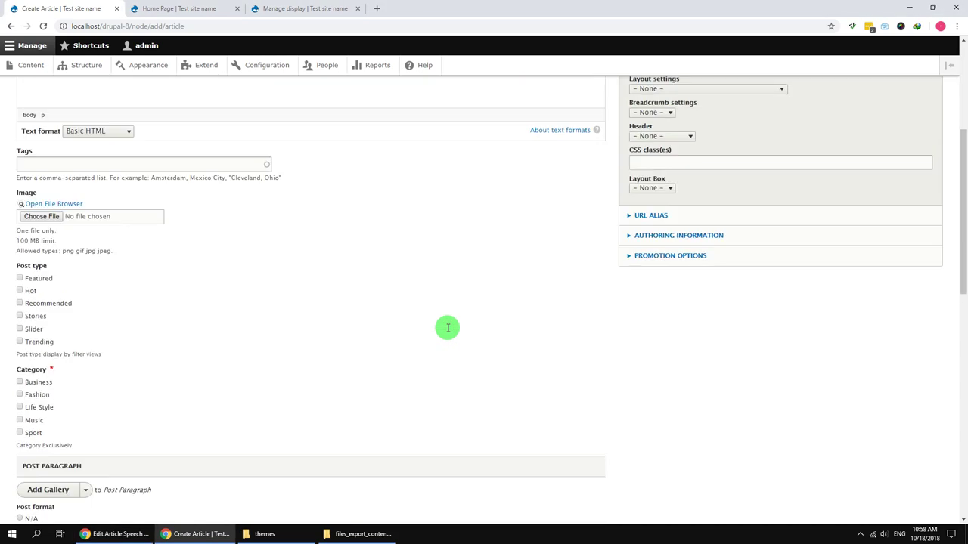
pyautogui.click(49, 203)
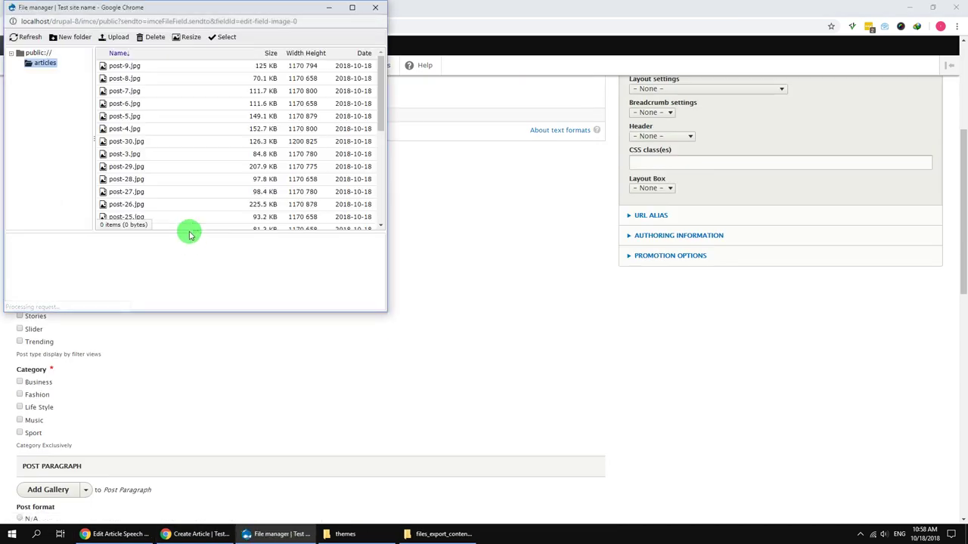
pyautogui.scroll(-1, 151, 145)
pyautogui.scroll(-1, 151, 145)
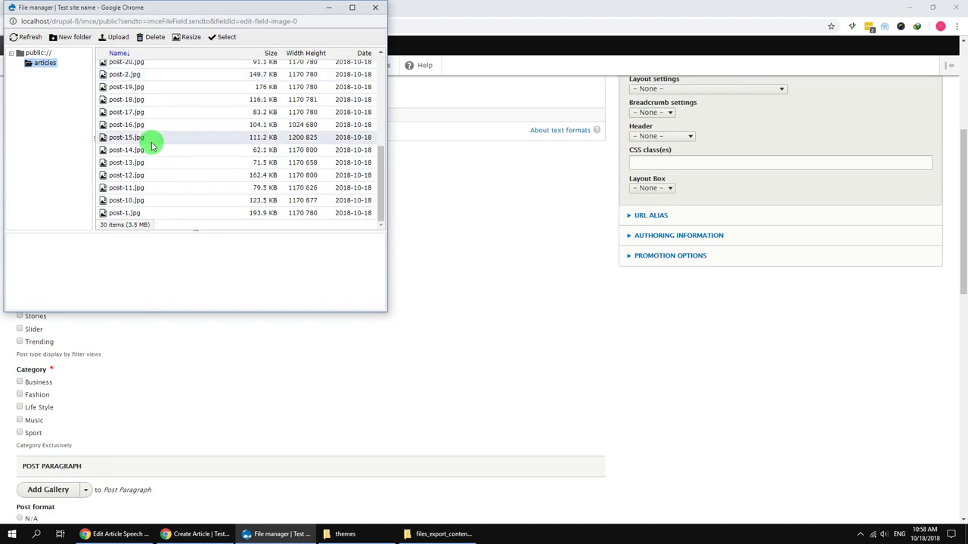
pyautogui.scroll(-1, 151, 146)
pyautogui.scroll(3, 151, 142)
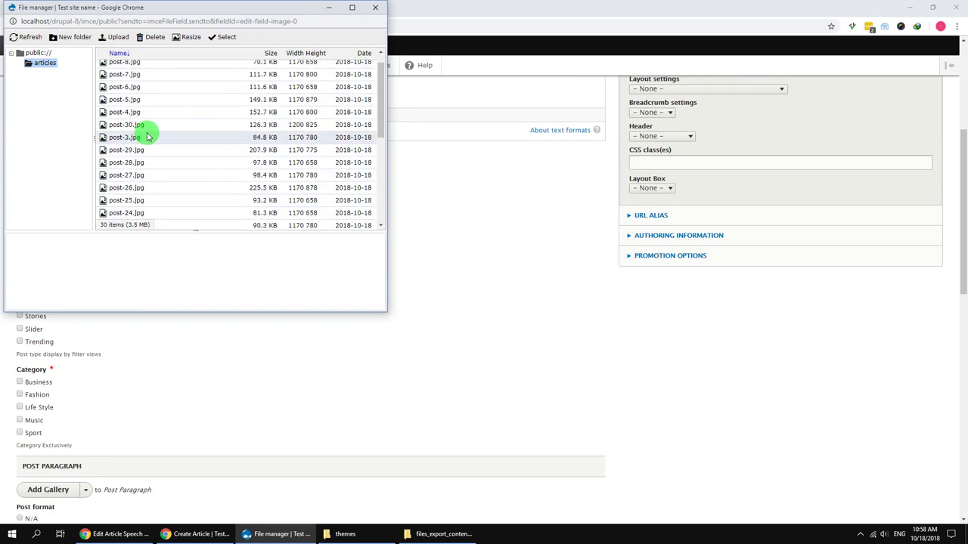
pyautogui.doubleClick(140, 140)
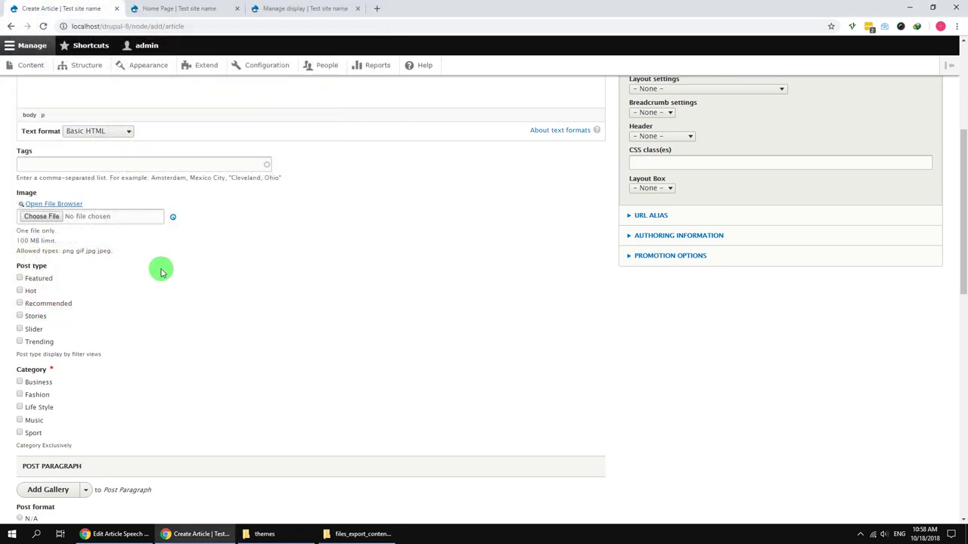
pyautogui.click(98, 223)
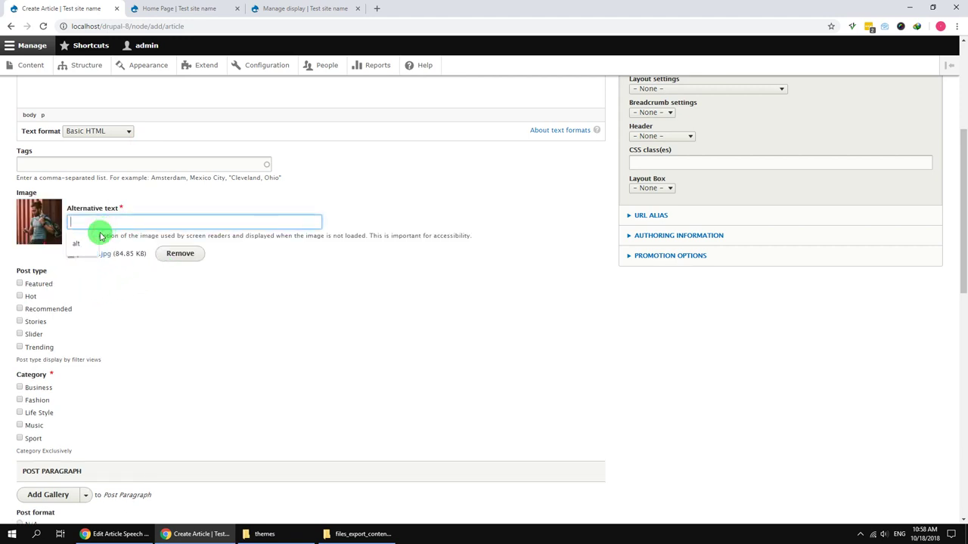
pyautogui.write('alt')
# Step: Set the post types to Featured, Recommended, Slider and Trending, and assign the Business and Life Style categories
pyautogui.click(31, 297)
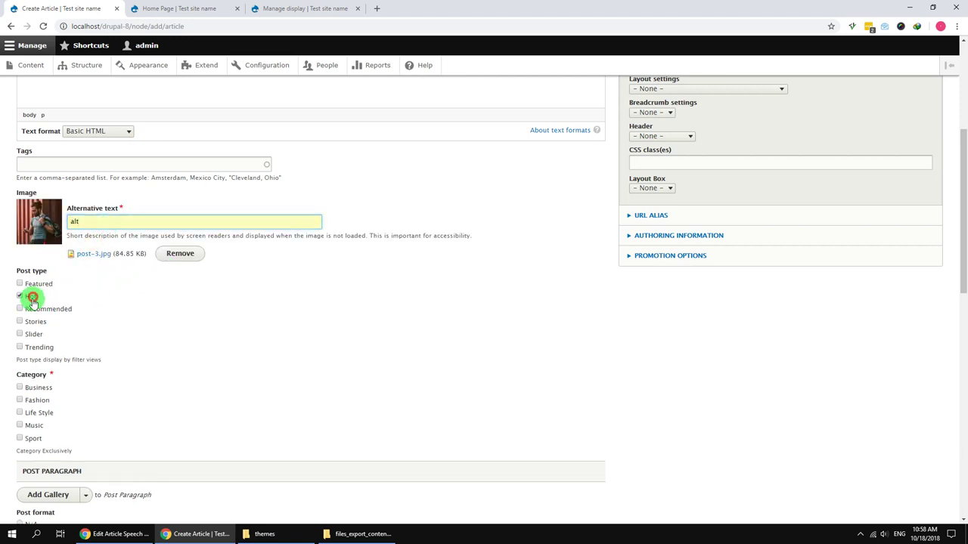
pyautogui.click(31, 350)
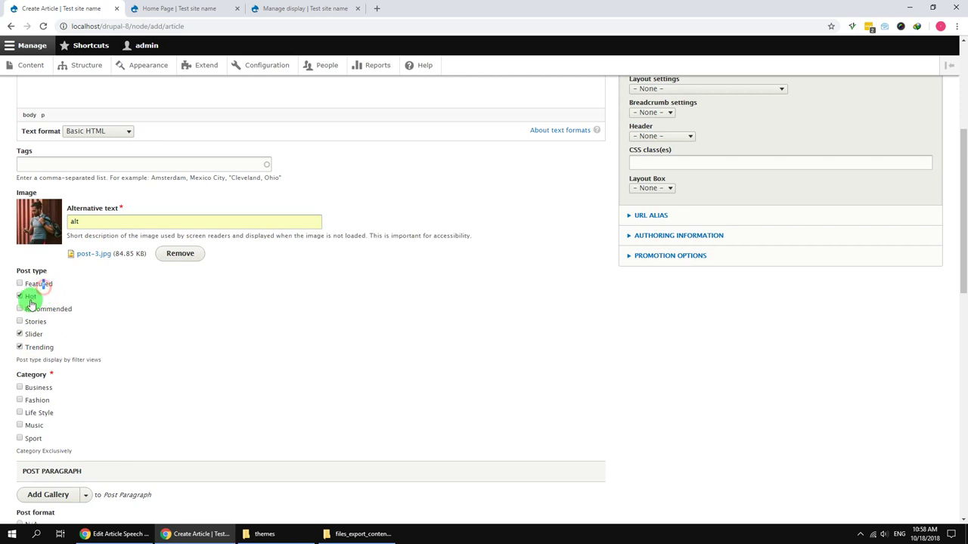
pyautogui.scroll(-3, 106, 317)
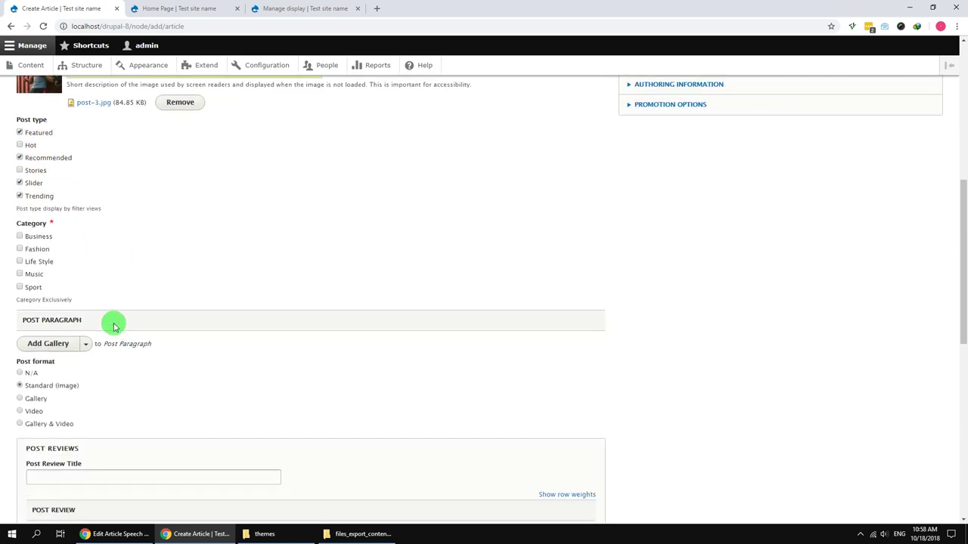
pyautogui.click(32, 147)
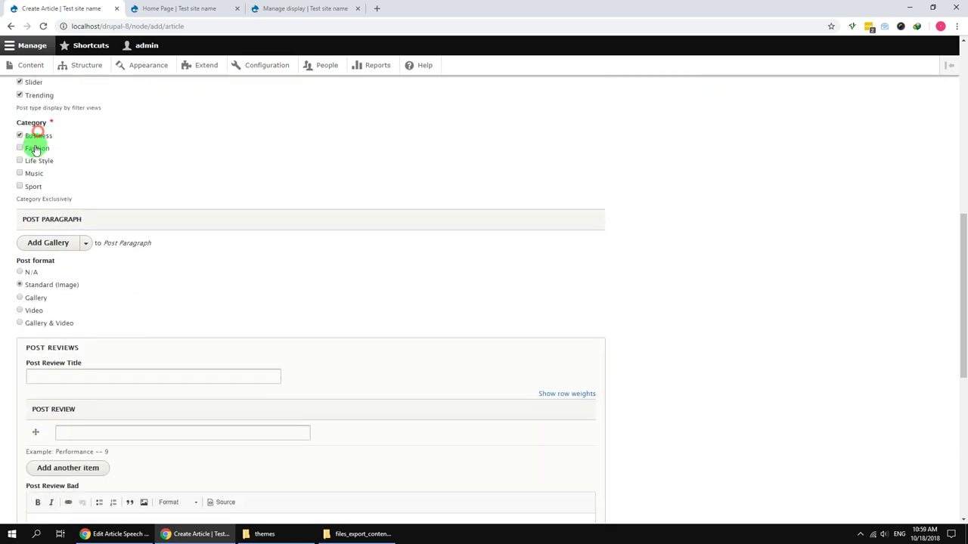
pyautogui.click(31, 161)
# Step: Set the post review title to "HP pavilion gaming notebook" and the first review entry to "Gameplay -- 9"
pyautogui.scroll(-1, 125, 233)
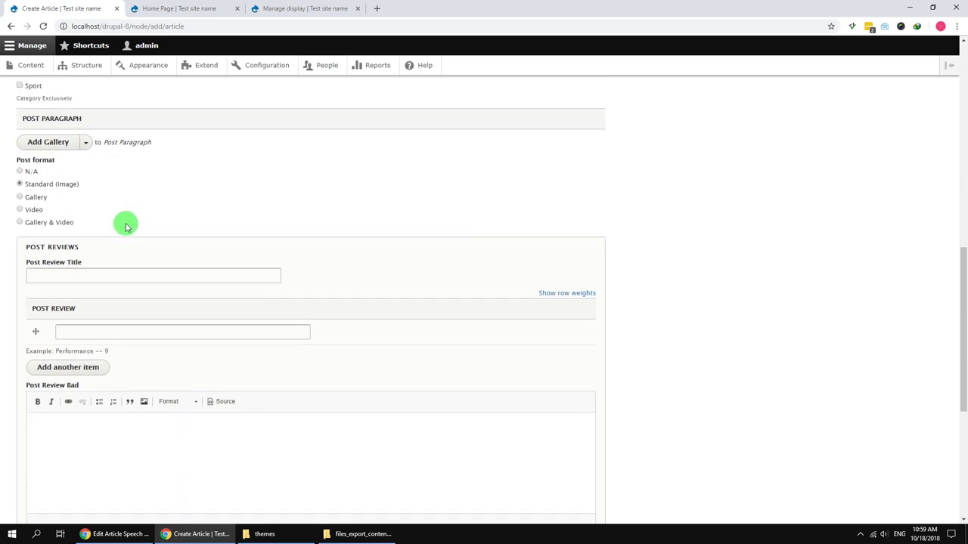
pyautogui.click(116, 283)
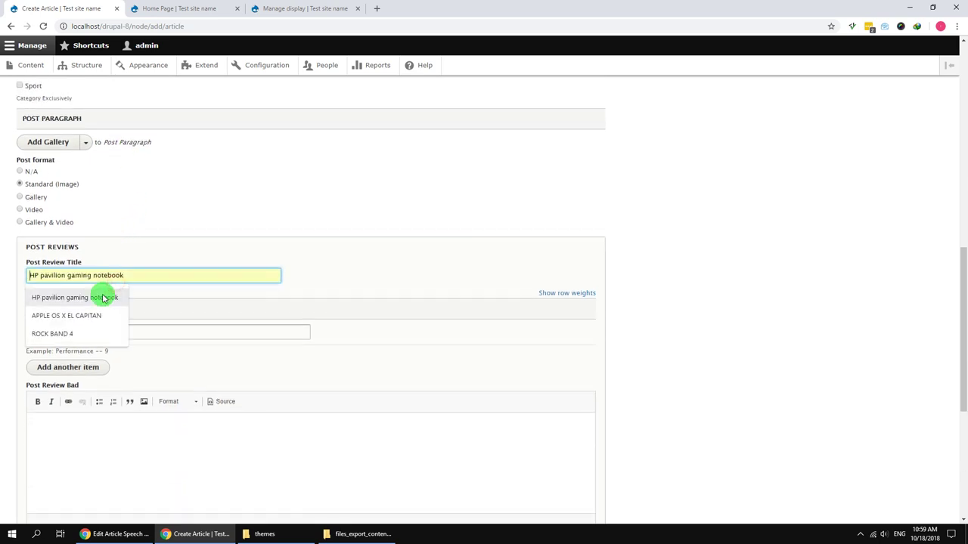
pyautogui.click(106, 296)
pyautogui.click(119, 333)
pyautogui.click(87, 353)
# Step: Add two more post review entries, "Creativity -- 8" and "Sound -- 9"
pyautogui.click(79, 367)
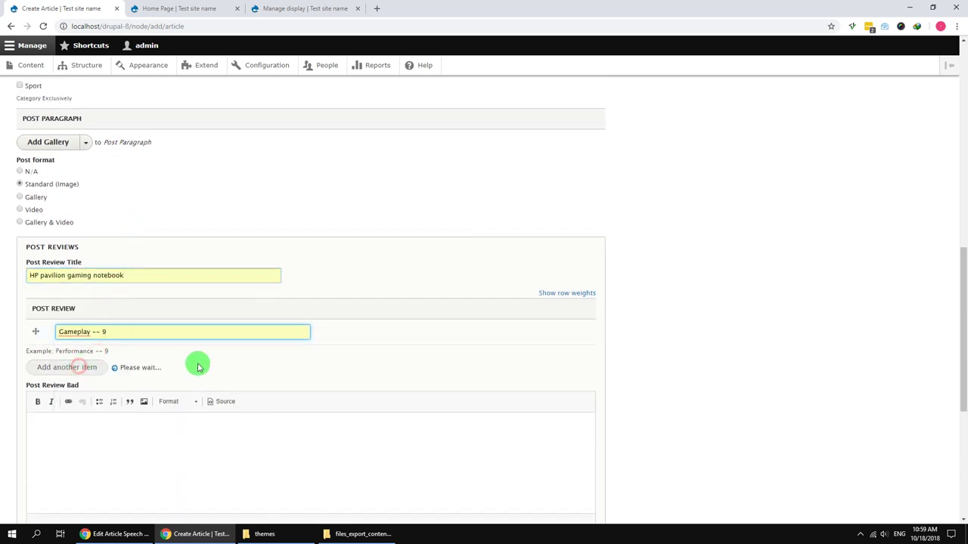
pyautogui.scroll(-1, 189, 325)
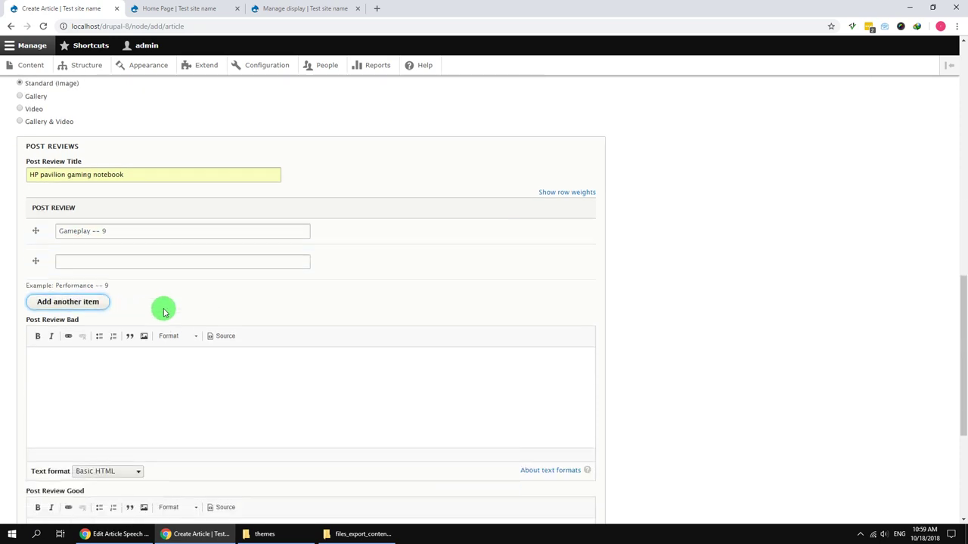
pyautogui.click(117, 262)
pyautogui.click(92, 322)
pyautogui.click(78, 302)
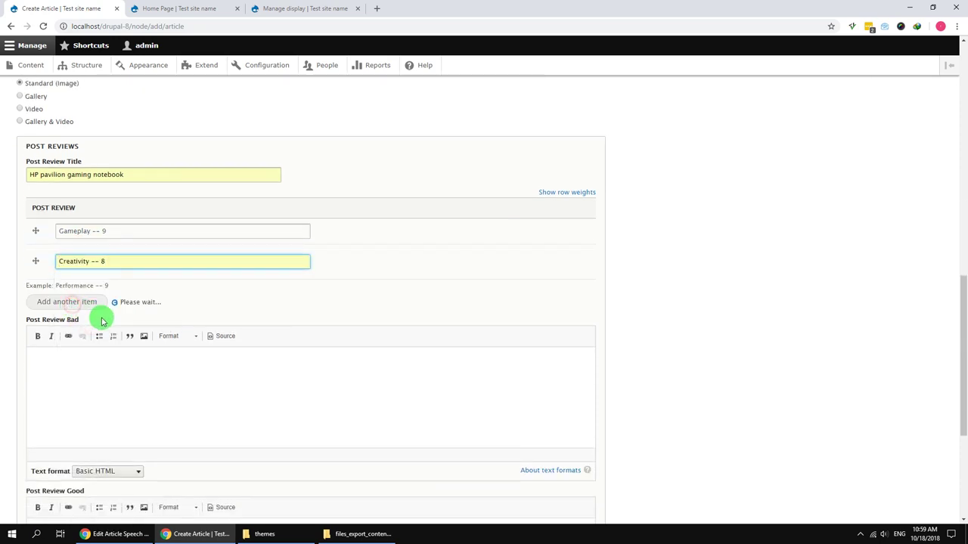
pyautogui.click(116, 294)
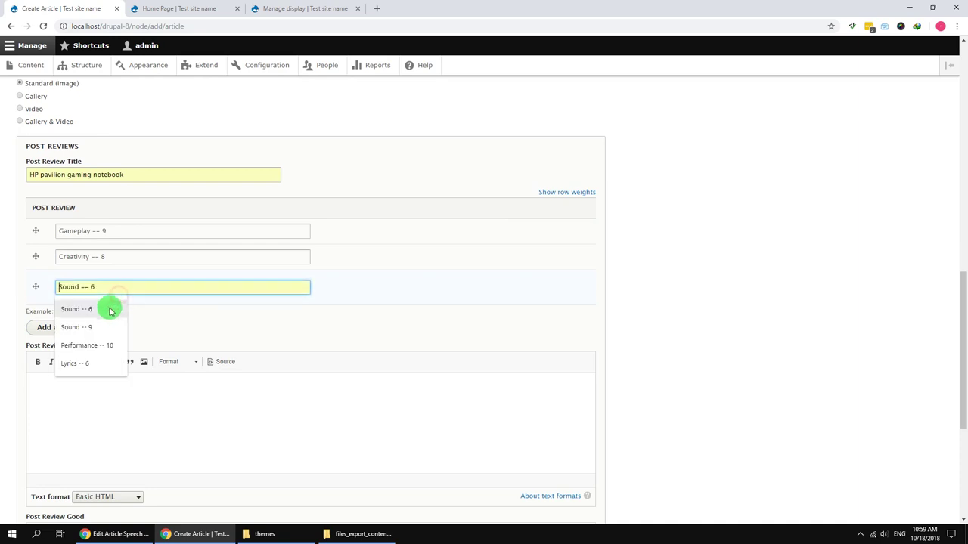
pyautogui.click(105, 327)
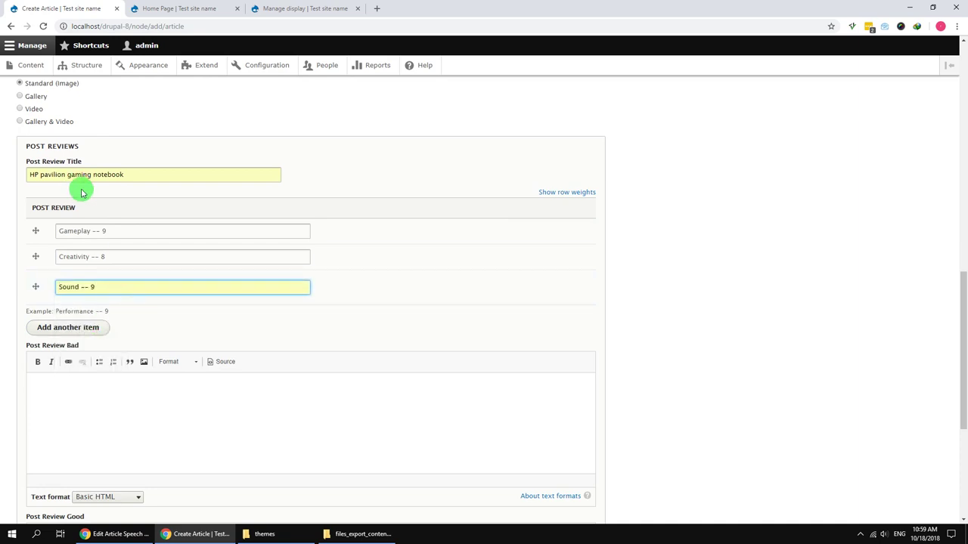
# Step: Add a Text paragraph to the article and paste the copied lorem ipsum text into it
pyautogui.scroll(1, 61, 189)
pyautogui.scroll(-1, 105, 281)
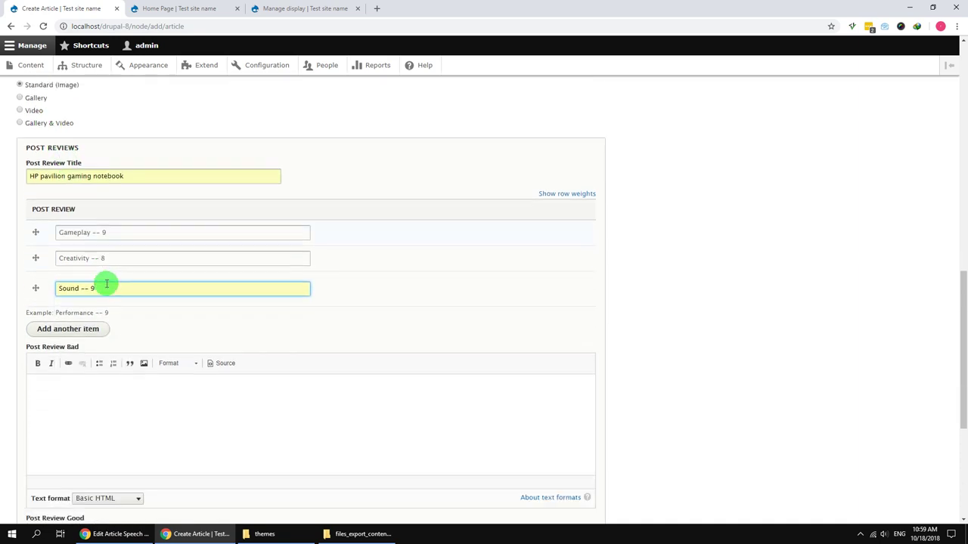
pyautogui.scroll(2, 104, 283)
pyautogui.click(85, 143)
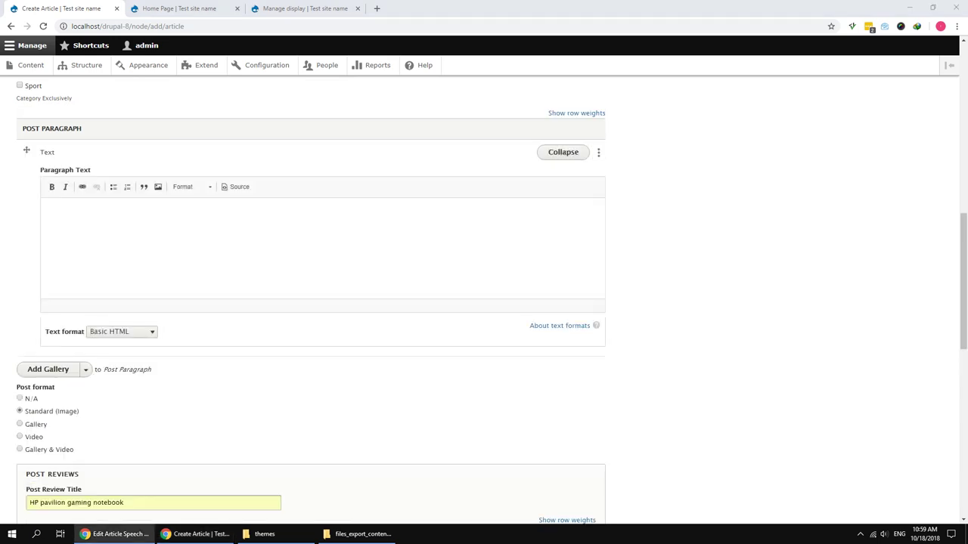
pyautogui.click(422, 242)
pyautogui.hotkey('ctrl', 'v')
# Step: Fill Post Review Bad with the bullets "Final boss battle is frustrating and kills the drama", "Sometimes controls can be imprecise" and "London looks gorgeous"
pyautogui.scroll(-4, 203, 220)
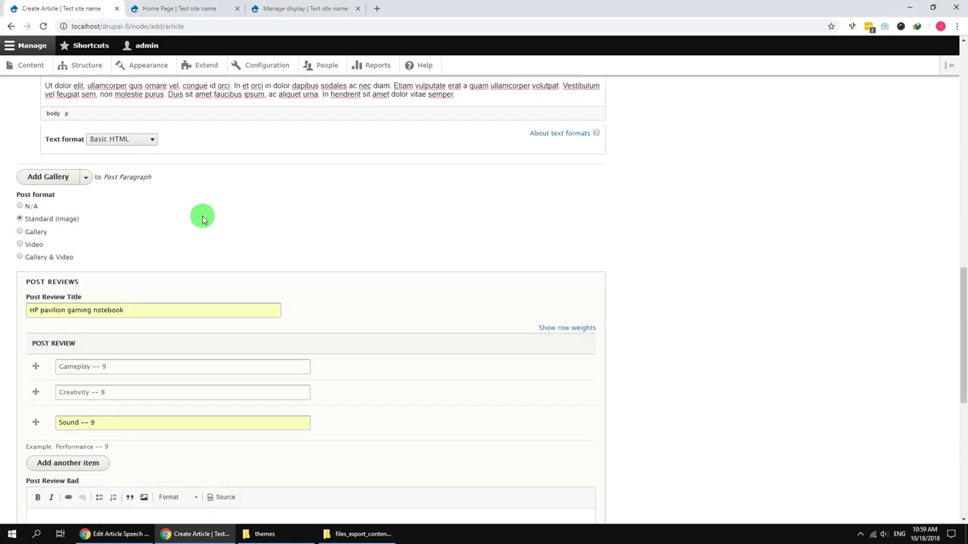
pyautogui.scroll(2, 203, 219)
pyautogui.scroll(-5, 126, 216)
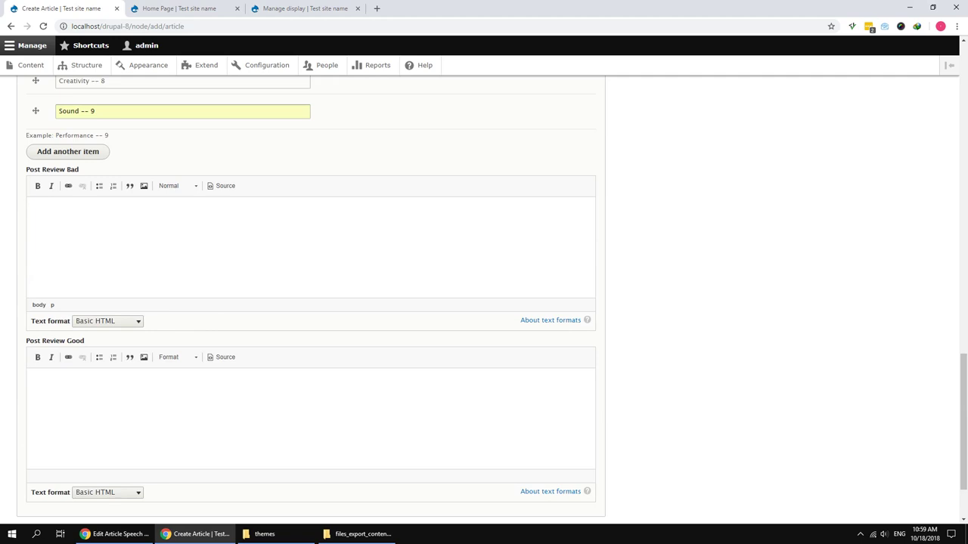
pyautogui.click(115, 533)
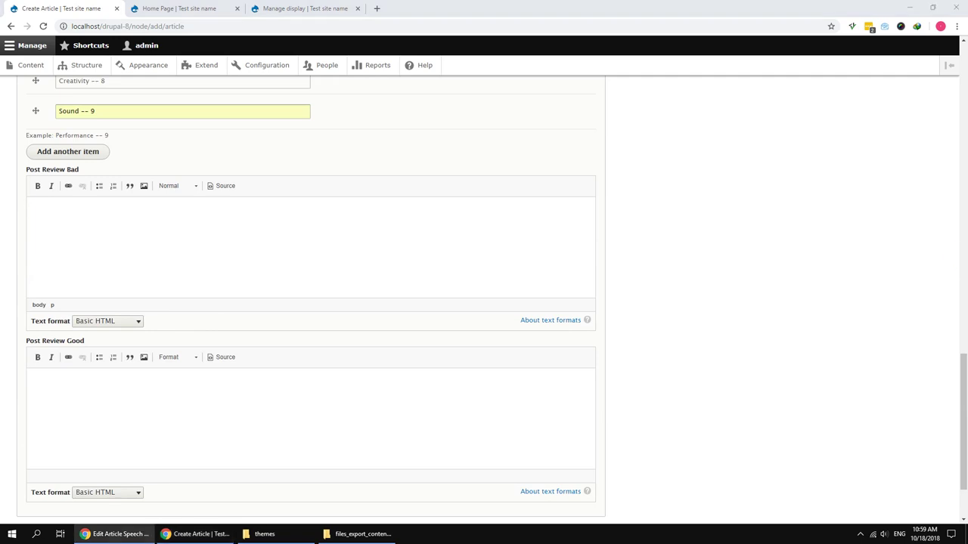
pyautogui.click(256, 254)
pyautogui.write('Final boss battle is frustrating and kills the drama Sometimes controls can be imprecise London looks gorgeous')
# Step: Fill Post Review Good with the reference article's world design and rope launcher bullet points, and save the article
pyautogui.hotkey('alt', 'Tab')
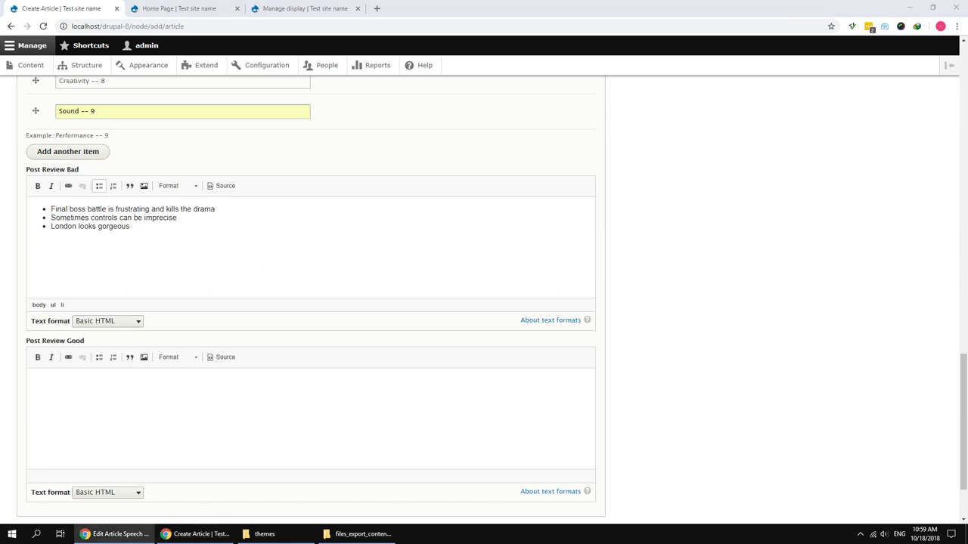
pyautogui.click(371, 408)
pyautogui.write('Excellent world design allows organic discovery of missions with open-ended solutions The rope launcher tool is a game-changer for traversal and stealth')
pyautogui.scroll(-2, 367, 406)
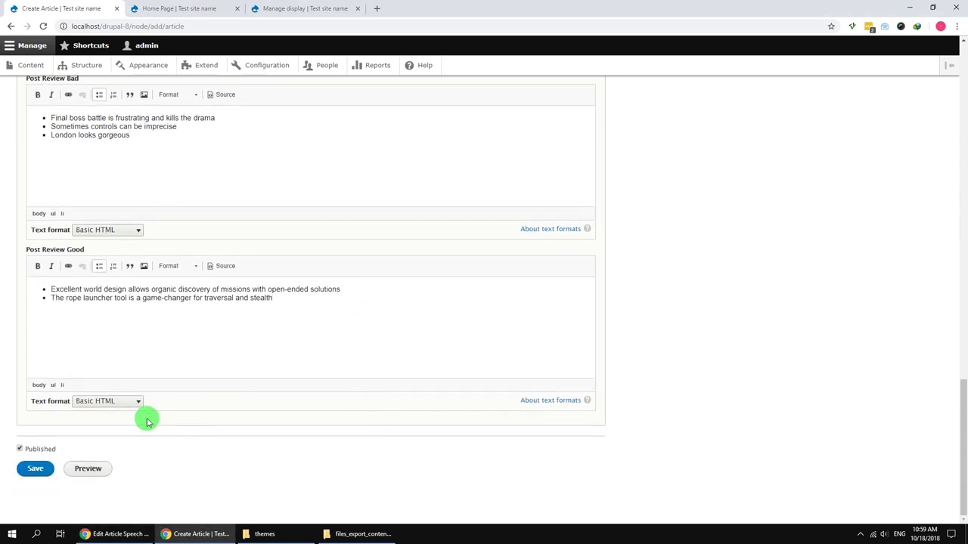
pyautogui.click(35, 470)
pyautogui.scroll(3, 127, 403)
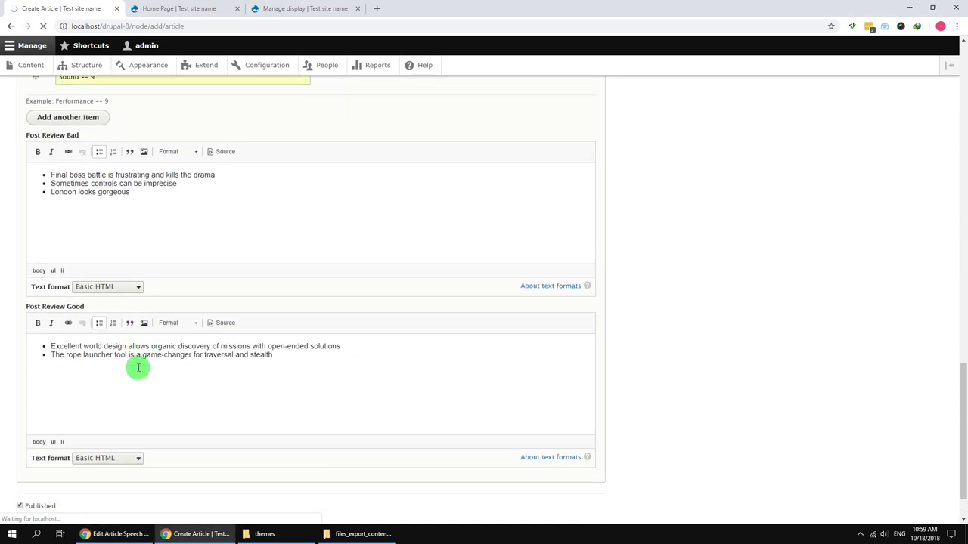
pyautogui.scroll(5, 140, 380)
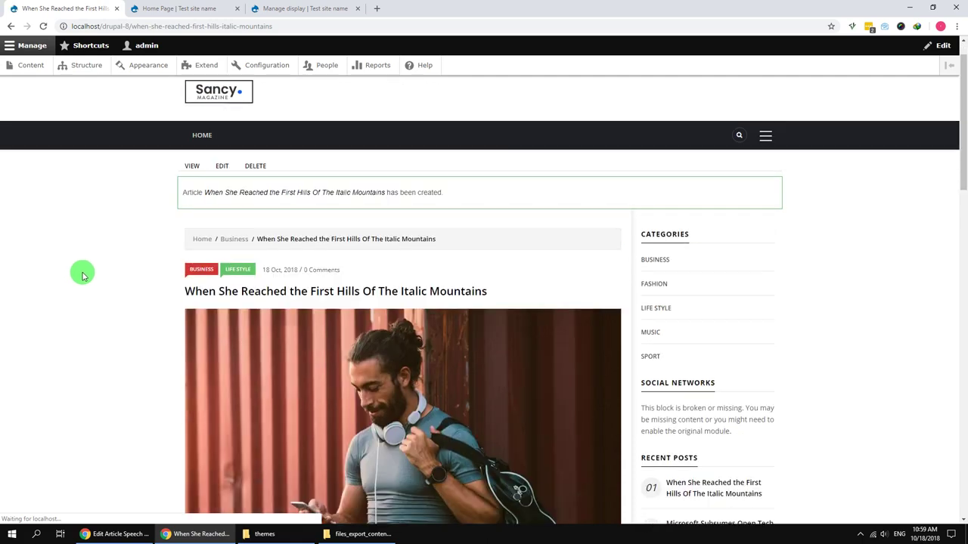
# Step: Look over the published article, and start a new Article titled "Retro Air Planner at Duxford Air Museum"
pyautogui.scroll(-9, 81, 269)
pyautogui.scroll(1, 84, 276)
pyautogui.scroll(4, 82, 273)
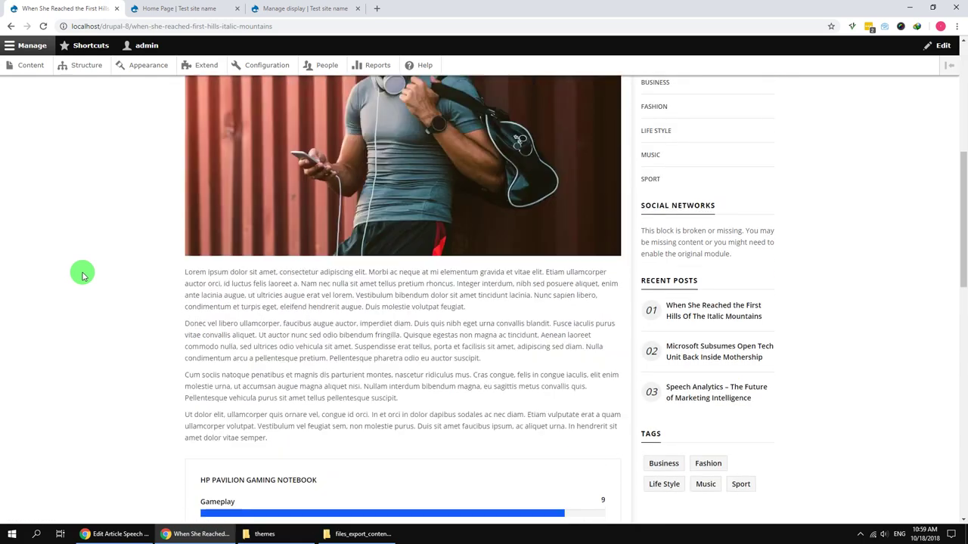
pyautogui.click(31, 65)
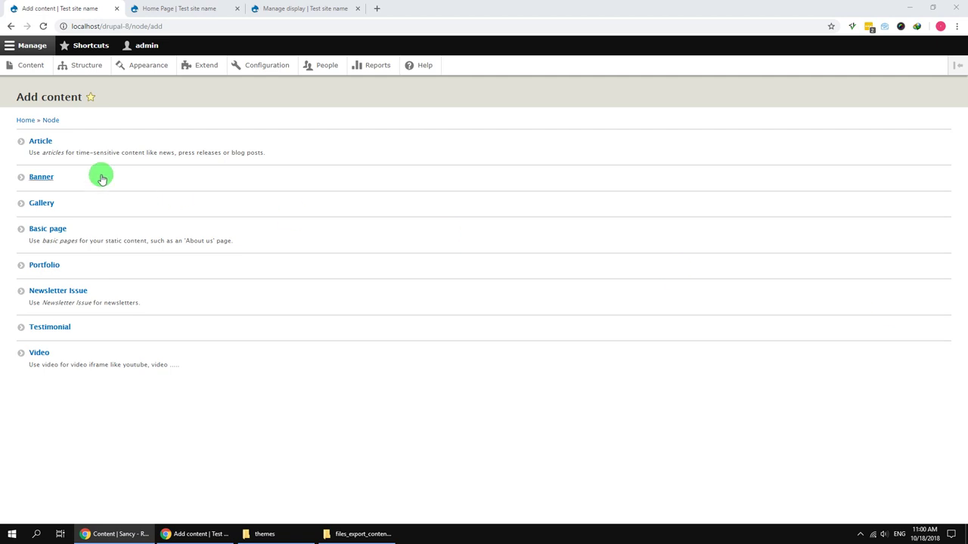
pyautogui.click(43, 143)
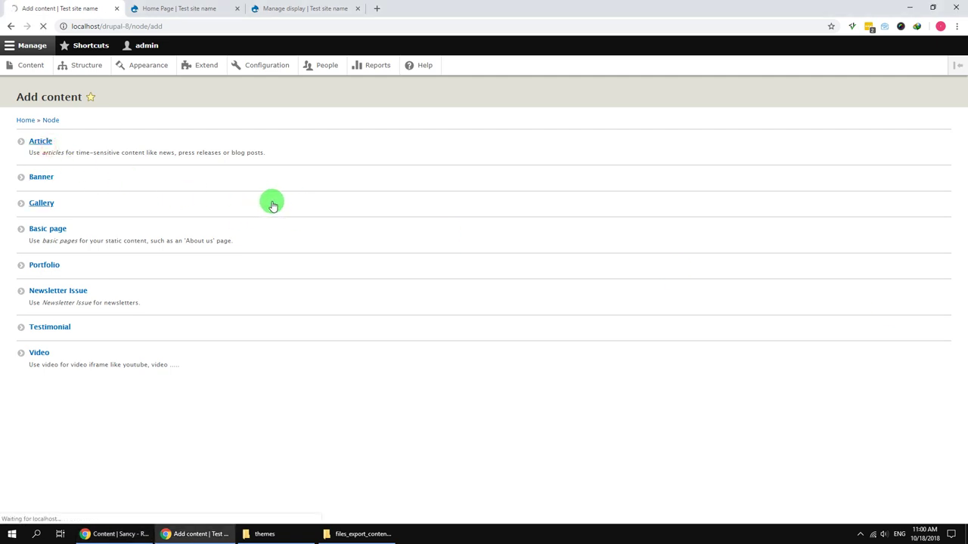
pyautogui.click(104, 151)
pyautogui.write('Retro Air Planner at Duxford Air Museum')
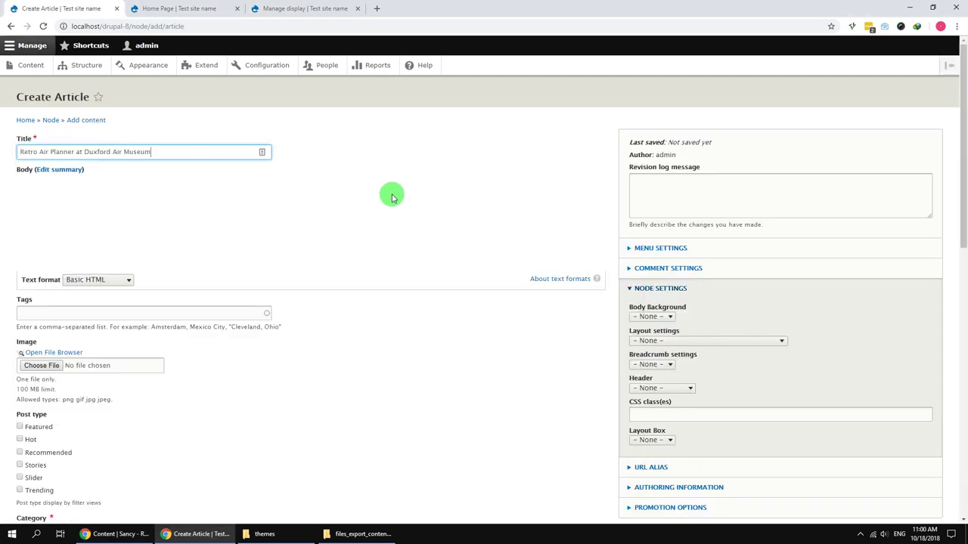
# Step: Give the Duxford article the summary "Pellentesque placerat eget elit nec euismod. Mauris tempor cursus dolor. Ut dolor elit, ullamcorper quis ornare vel, congue id orci diam."
pyautogui.hotkey('alt', 'Tab')
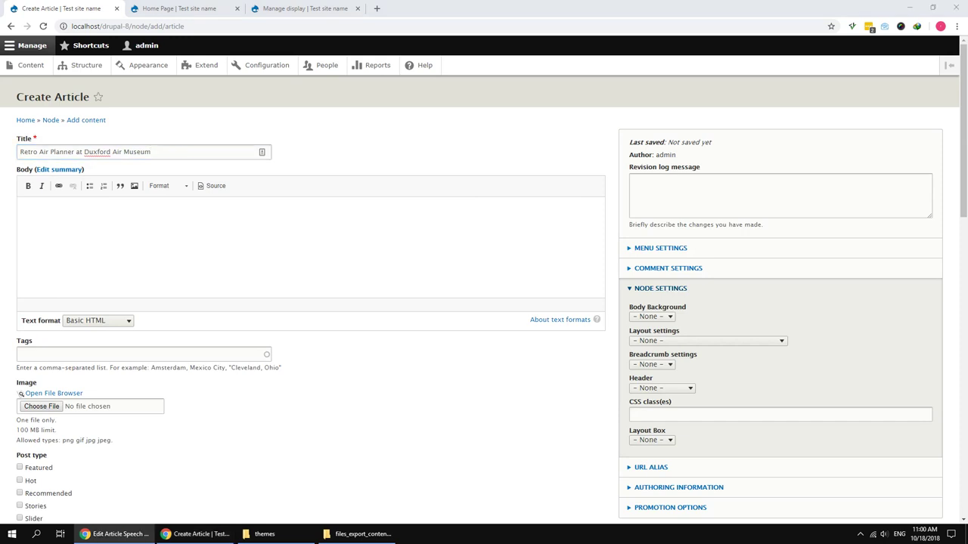
pyautogui.click(68, 168)
pyautogui.click(112, 197)
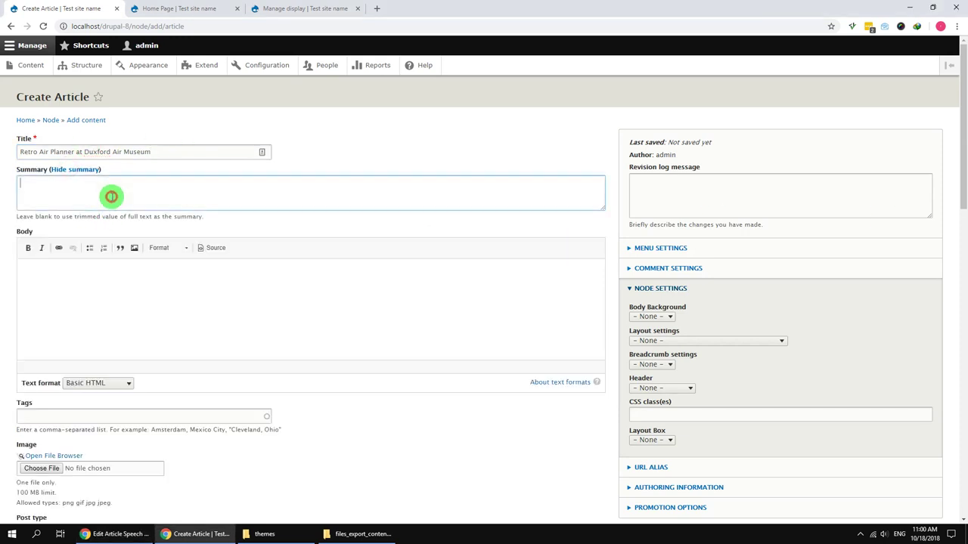
pyautogui.write('Pellentesque placerat eget elit nec euismod. Mauris tempor cursus dolor. Ut dolor elit, ullamcorper quis ornare vel, congue id orci diam.')
pyautogui.click(583, 341)
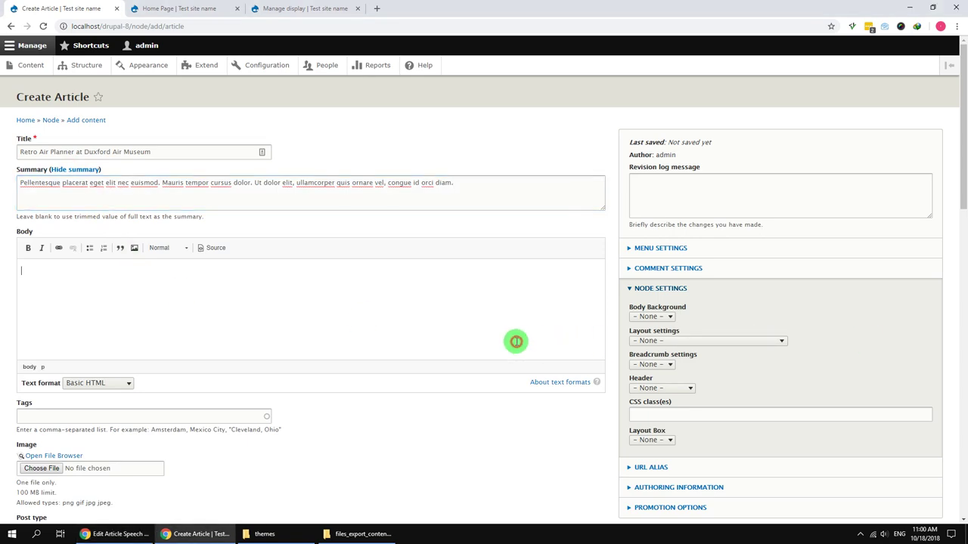
# Step: Paste the copied placeholder text as the article body, and attach post-4.jpg as its image with alternative text "alt"
pyautogui.hotkey('ctrl', 'v')
pyautogui.scroll(-3, 384, 318)
pyautogui.click(74, 254)
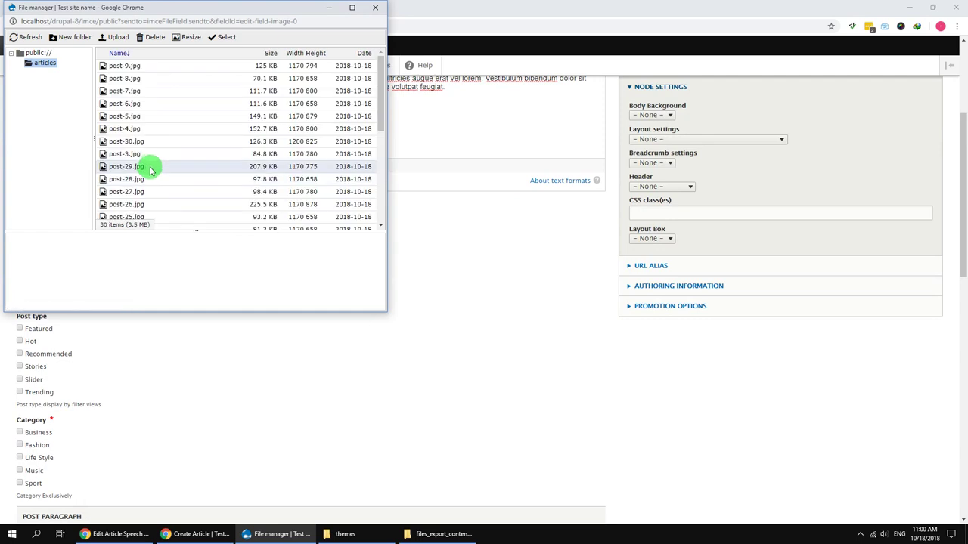
pyautogui.doubleClick(132, 129)
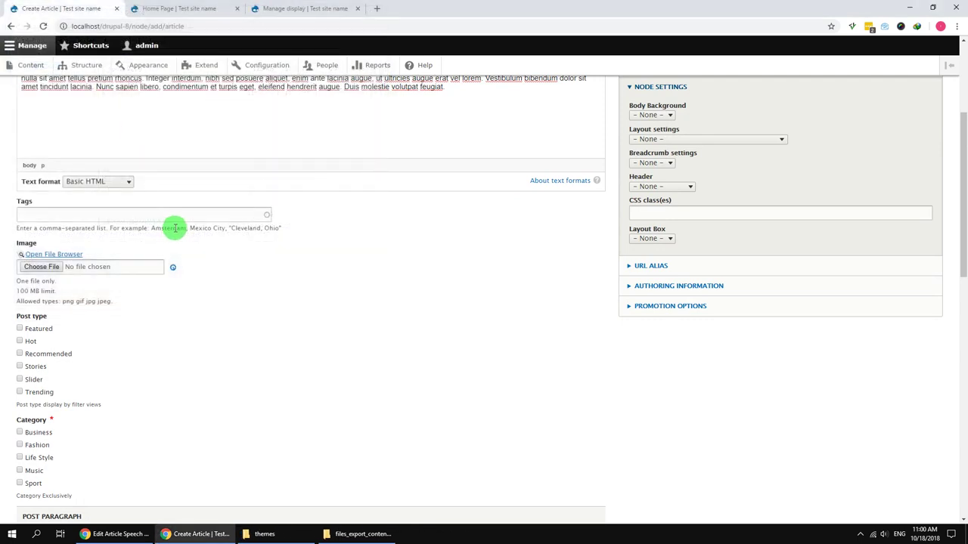
pyautogui.scroll(-2, 108, 156)
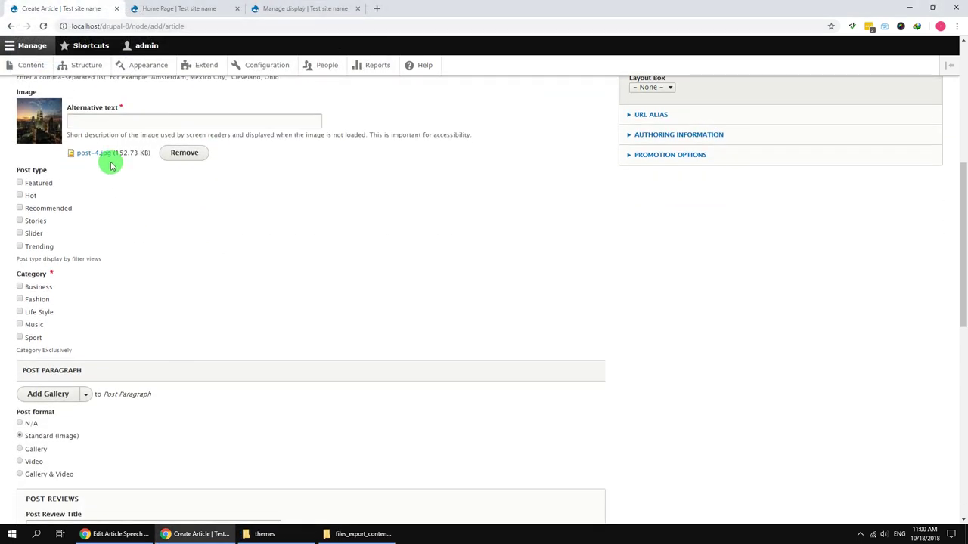
pyautogui.click(115, 123)
pyautogui.click(78, 143)
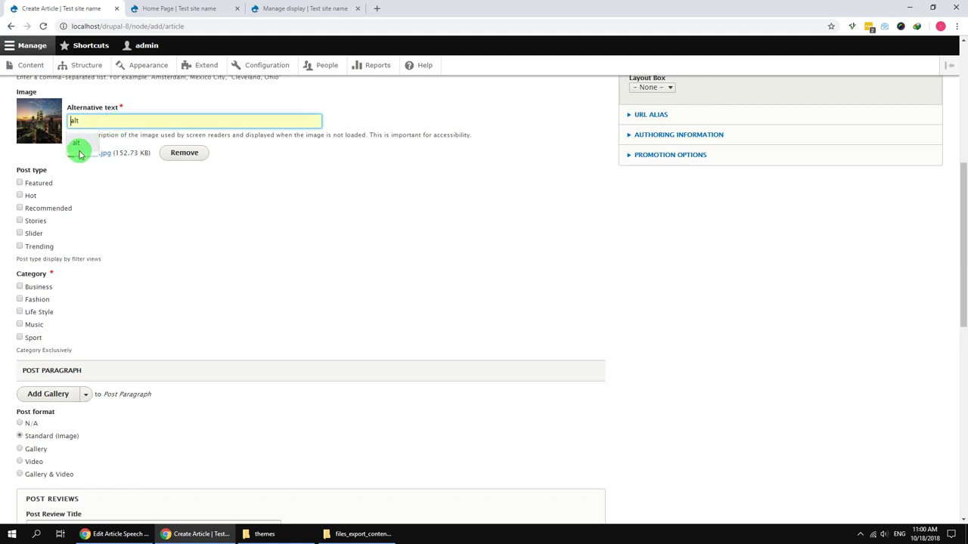
# Step: Assign the post types Featured, Recommended, Slider and Trending, and the categories Fashion and Life Style
pyautogui.click(41, 188)
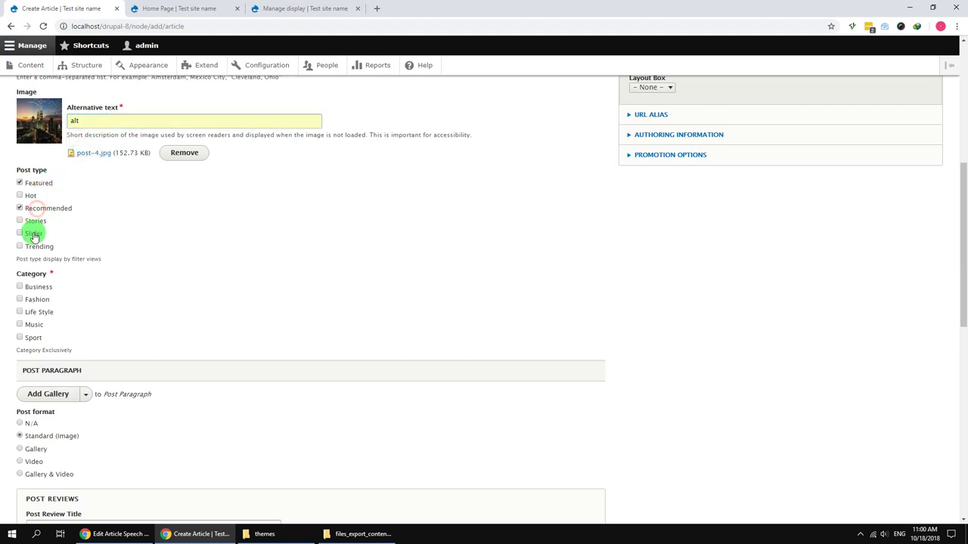
pyautogui.click(33, 246)
pyautogui.scroll(-2, 41, 212)
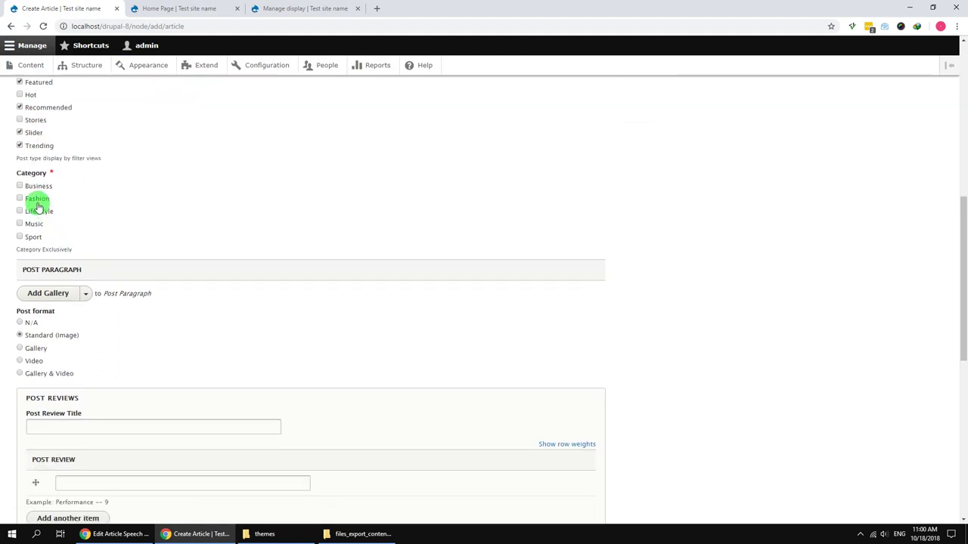
pyautogui.click(36, 223)
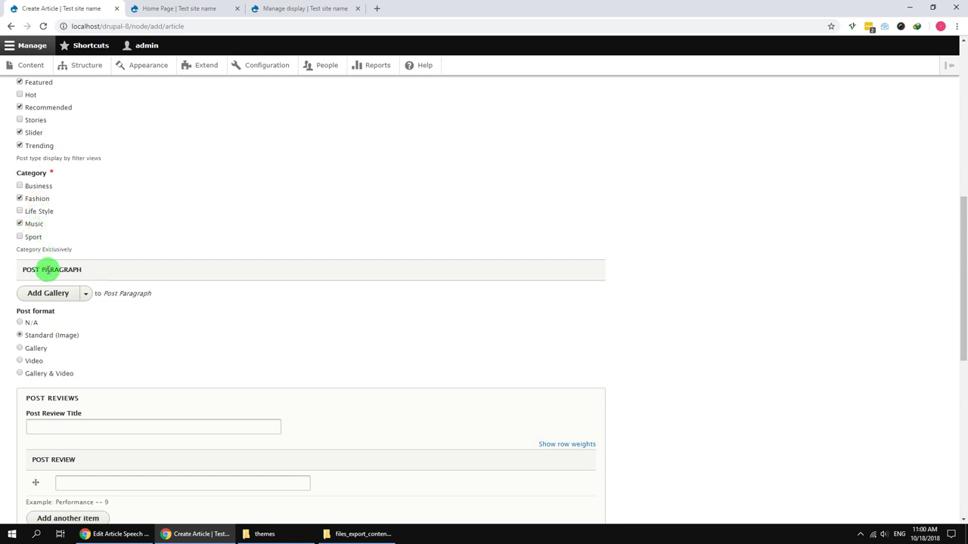
pyautogui.scroll(-2, 96, 280)
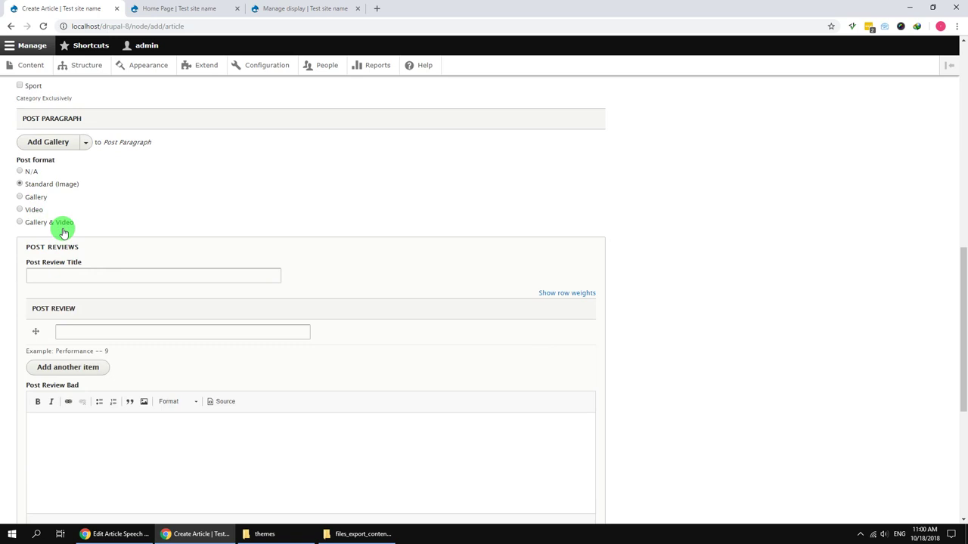
# Step: Set the Post Review Title to "HP pavilion gaming notebook"
pyautogui.click(106, 277)
pyautogui.click(102, 294)
pyautogui.click(94, 277)
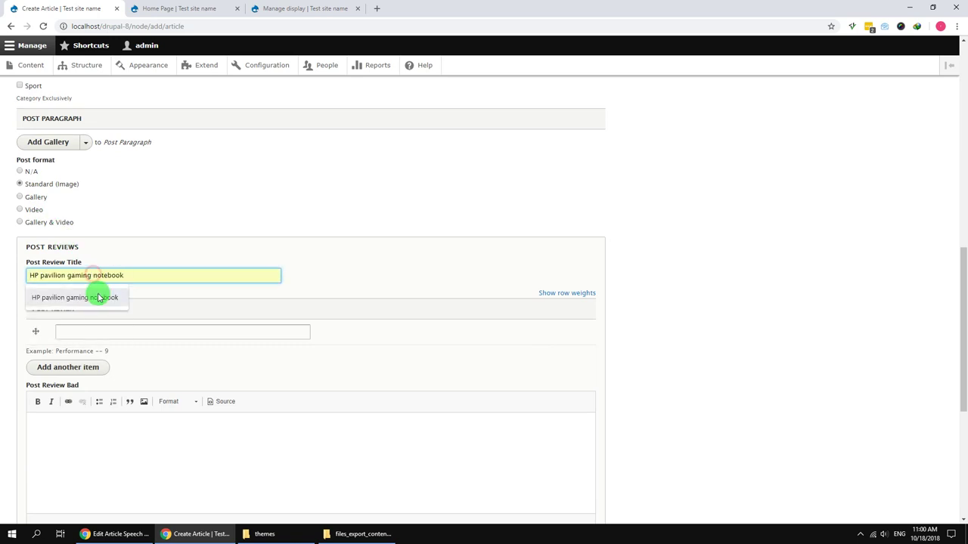
pyautogui.click(97, 297)
# Step: Add three Post Review ratings: "Gameplay -- 9", "Features -- 8" and "Sound -- 9"
pyautogui.click(110, 331)
pyautogui.click(101, 352)
pyautogui.click(80, 367)
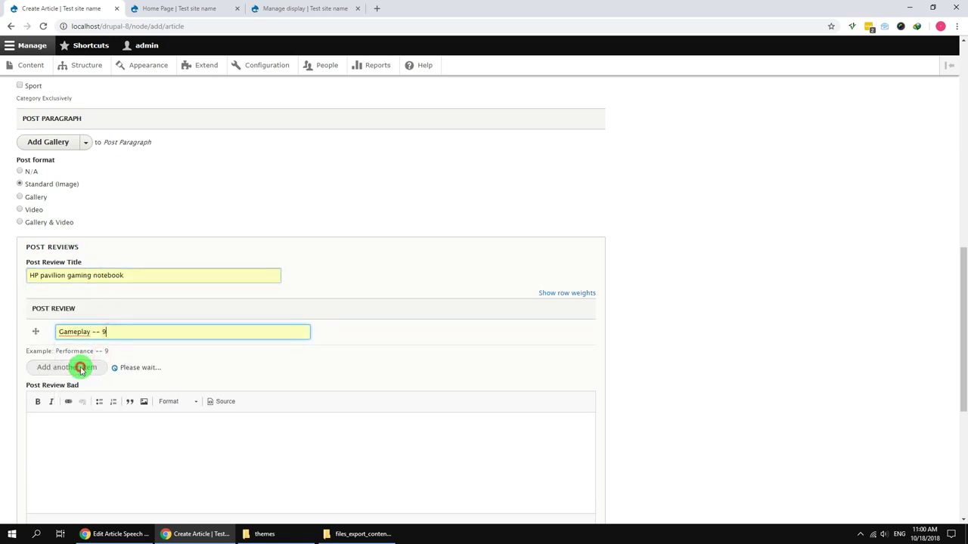
pyautogui.scroll(-1, 200, 366)
pyautogui.click(98, 312)
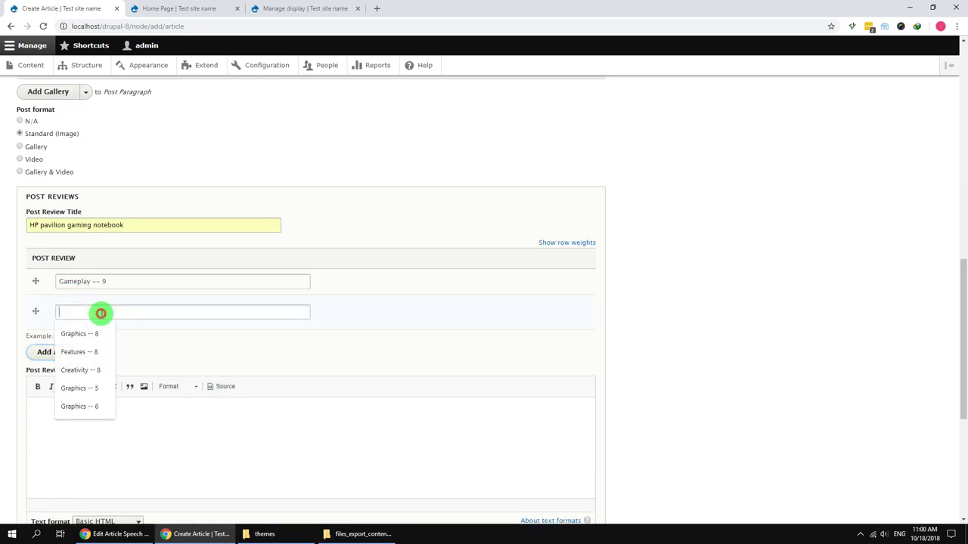
pyautogui.click(85, 354)
pyautogui.click(80, 352)
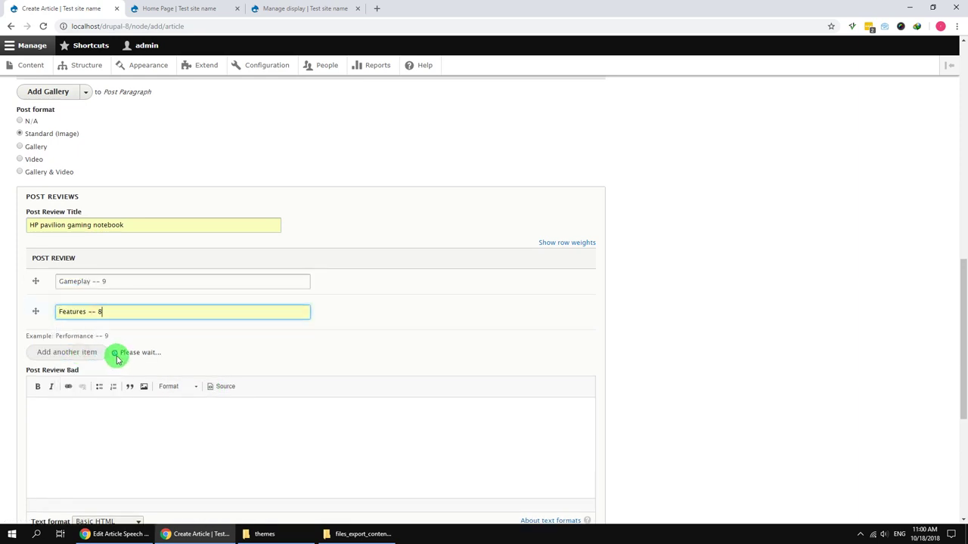
pyautogui.click(104, 337)
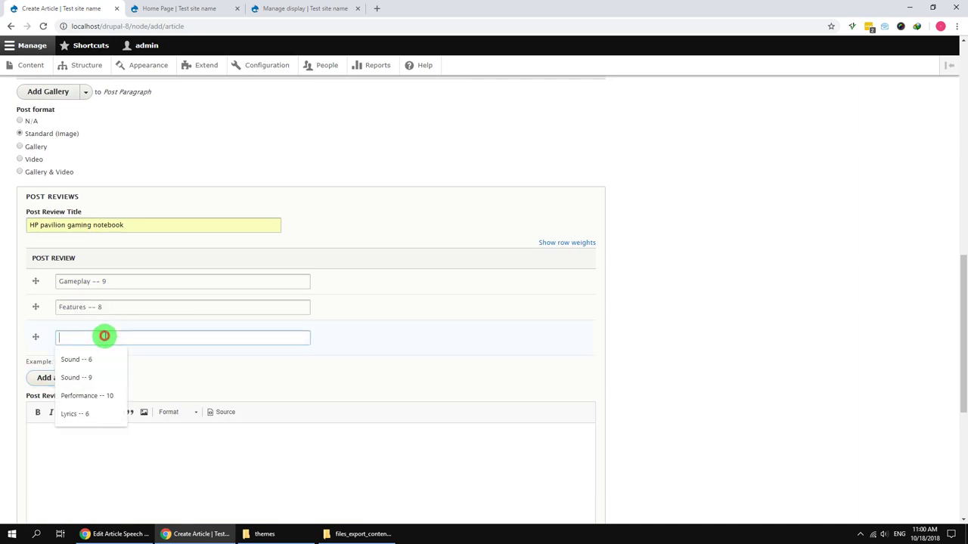
pyautogui.click(91, 377)
# Step: Fill Post Review Bad with the bullets "Final boss battle is frustrating and kills the drama", "Sometimes controls can be imprecise" and "London looks gorgeous"
pyautogui.scroll(-2, 91, 391)
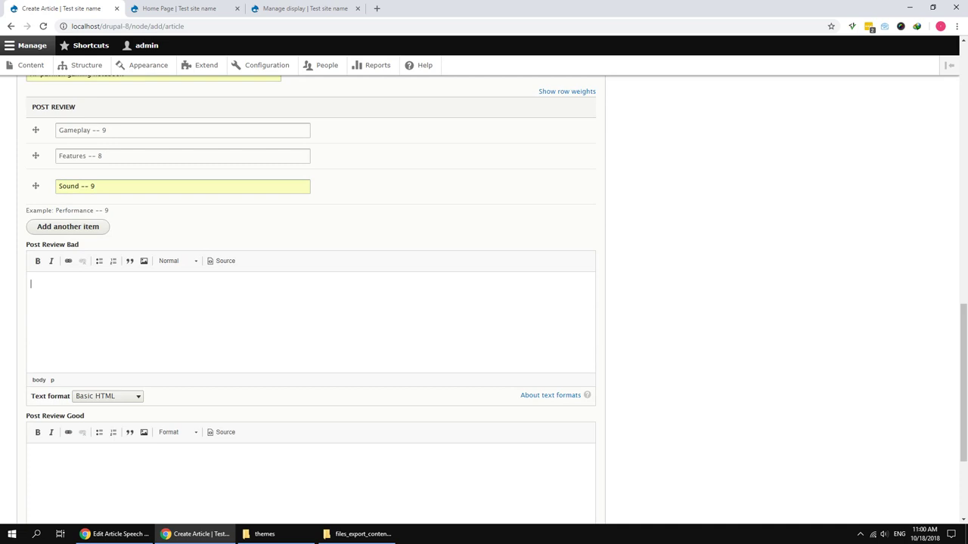
pyautogui.hotkey('alt', 'Tab')
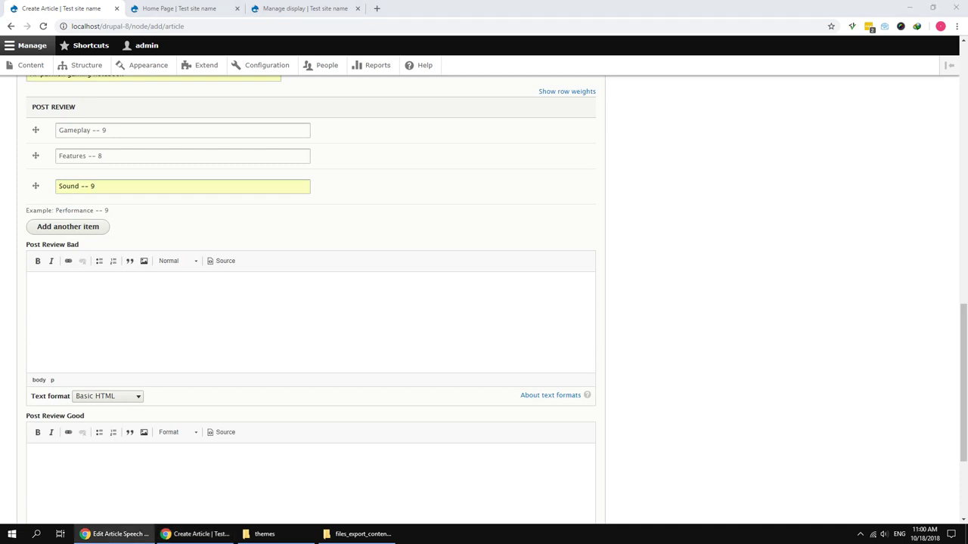
pyautogui.click(433, 299)
pyautogui.write('Final boss battle is frustrating and kills the drama Sometimes controls can be imprecise London looks gorgeous')
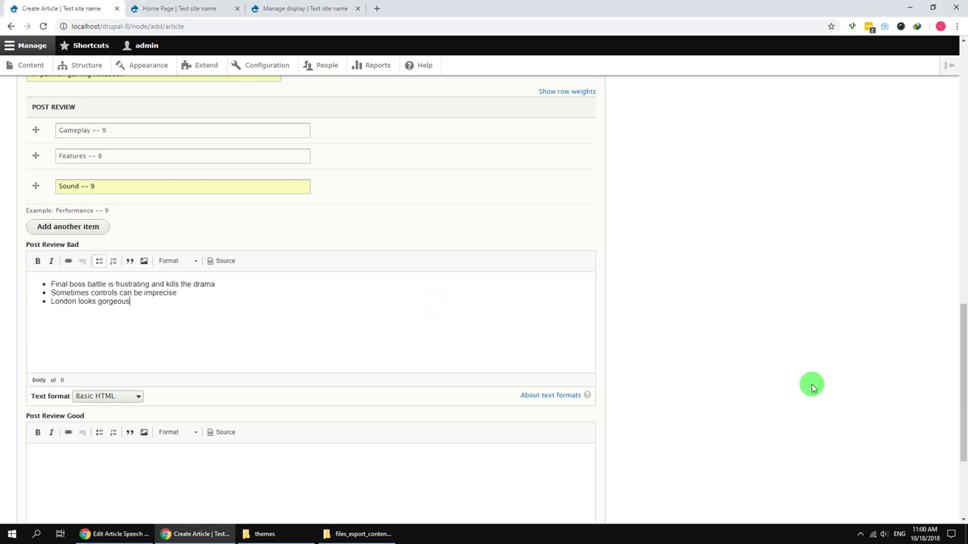
# Step: Fill Post Review Good with "Excellent world design allows organic discovery of missions with open-ended solutions" and "The rope launcher tool is a game-changer for traversal and stealth"
pyautogui.hotkey('alt', 'Tab')
pyautogui.click(220, 461)
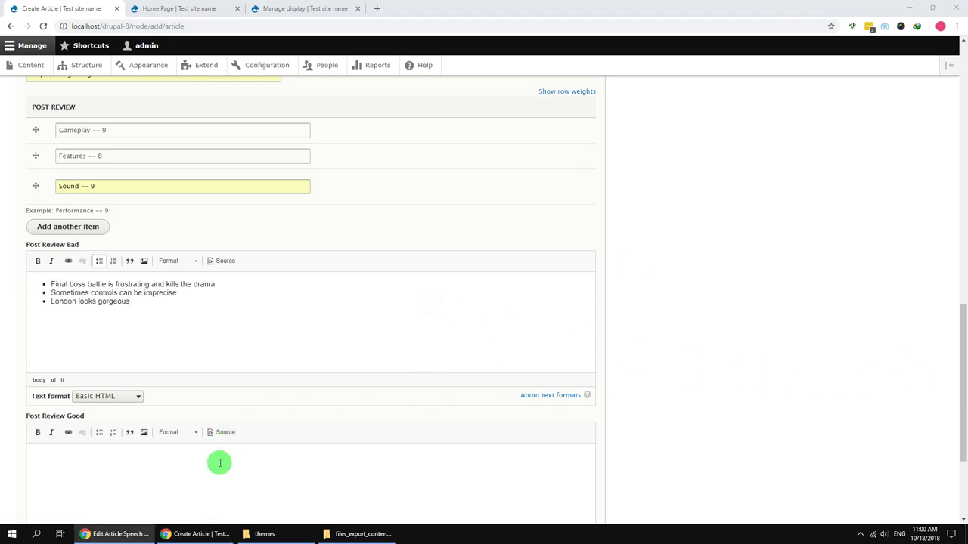
pyautogui.write('Excellent world design allows organic discovery of missions with open-ended solutions The rope launcher tool is a game-changer for traversal and stealth')
pyautogui.click(658, 463)
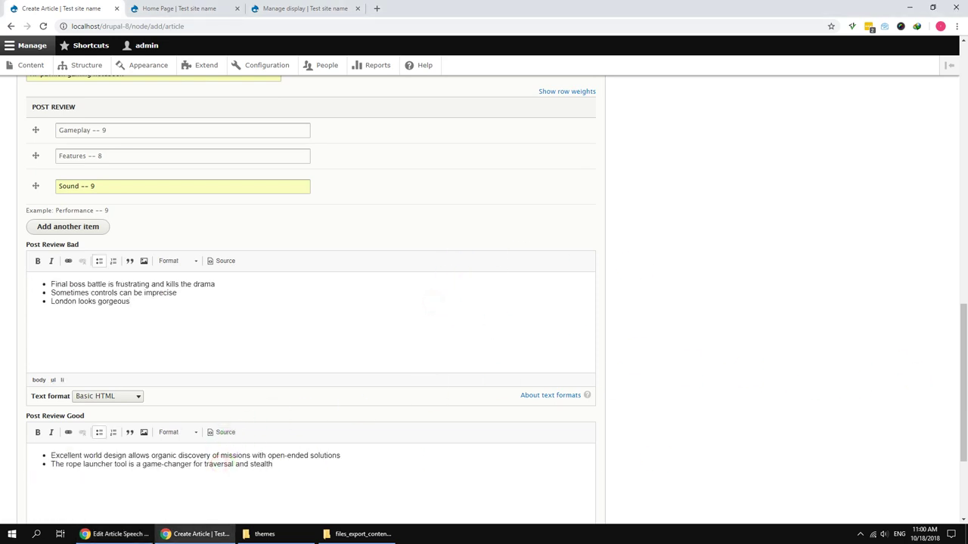
# Step: Add a Text post paragraph with the reference article's two paragraphs starting "Donec vel libero ullamcorper", and remove the blank line above them
pyautogui.hotkey('alt', 'Tab')
pyautogui.scroll(3, 335, 365)
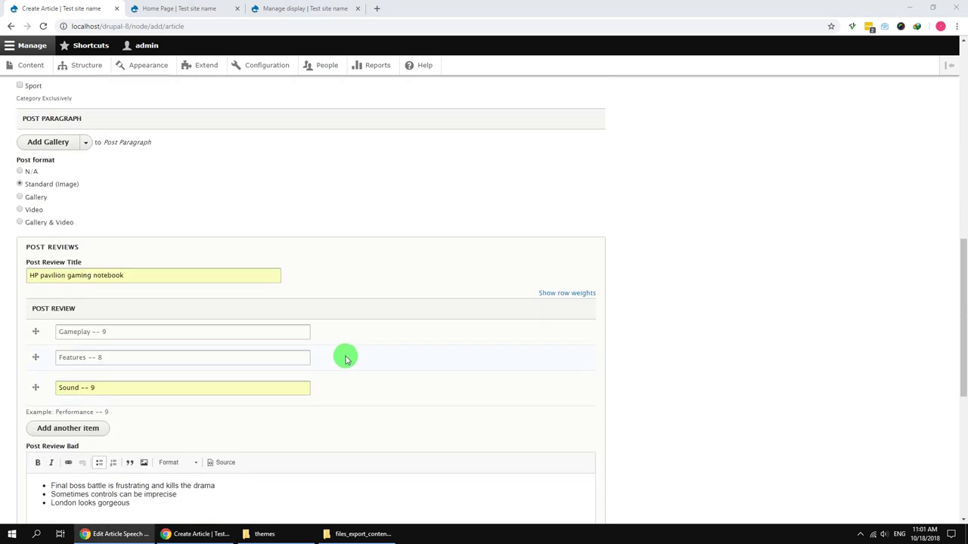
pyautogui.click(87, 147)
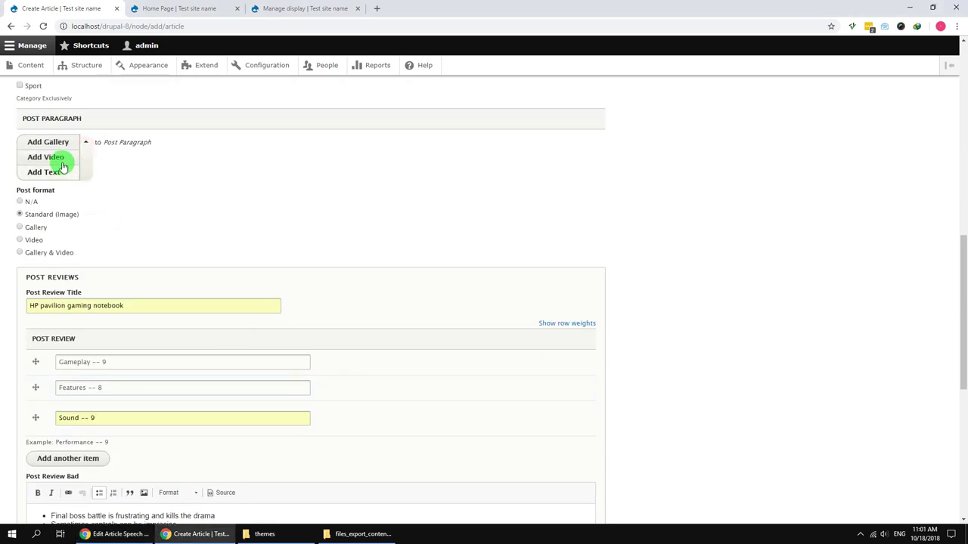
pyautogui.click(53, 172)
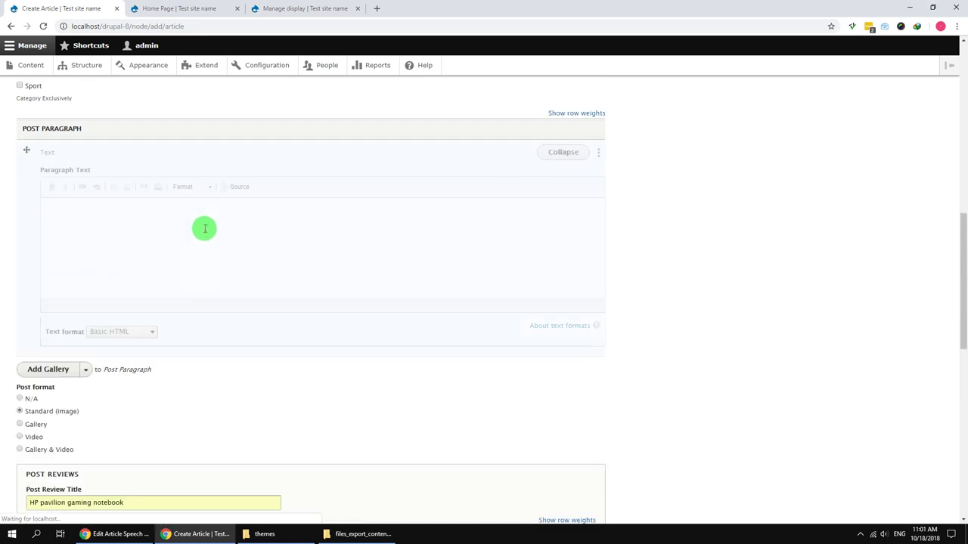
pyautogui.click(171, 217)
pyautogui.write('Donec vel libero ullamcorper, faucibus augue auctor, imperdiet diam. Duis quis nibh eget urna convallis blandit. Fusce iaculis purus vitae convallis aliquet. Ut auctor nunc sed odio bibendum fringilla. Quisque egestas non magna ac tincidunt. Aenean laoreet commodo nulla, sed ultrices odio vehicula sit amet. Suspendisse erat tellus, porta et facilisis sit amet, adipiscing sed diam. Nulla condimentum arcu a pellentesque pretium. Pellentesque pharetra odio eu auctor suscipit. Cum sociis natoque penatibus et magnis dis parturient montes, nascetur ridiculus mus. Cras congue, felis in congue iaculis, elit enim molestie urna, ut accumsan augue magna aliquet nisi. Nullam interdum bibendum magna, eu sagittis metus convallis quis. Pellentesque vehicula purus sit amet tellus pellentesque suscipit.')
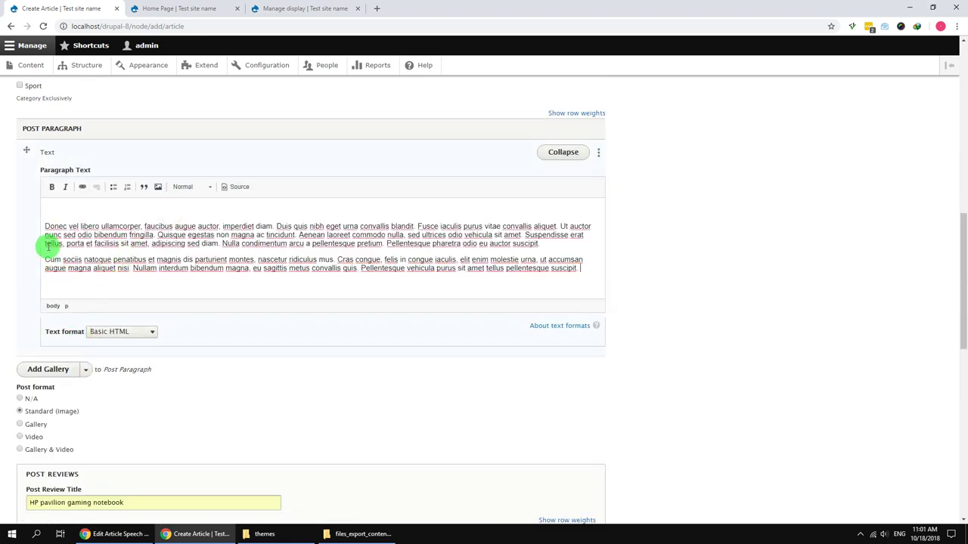
pyautogui.press('BackSpace')
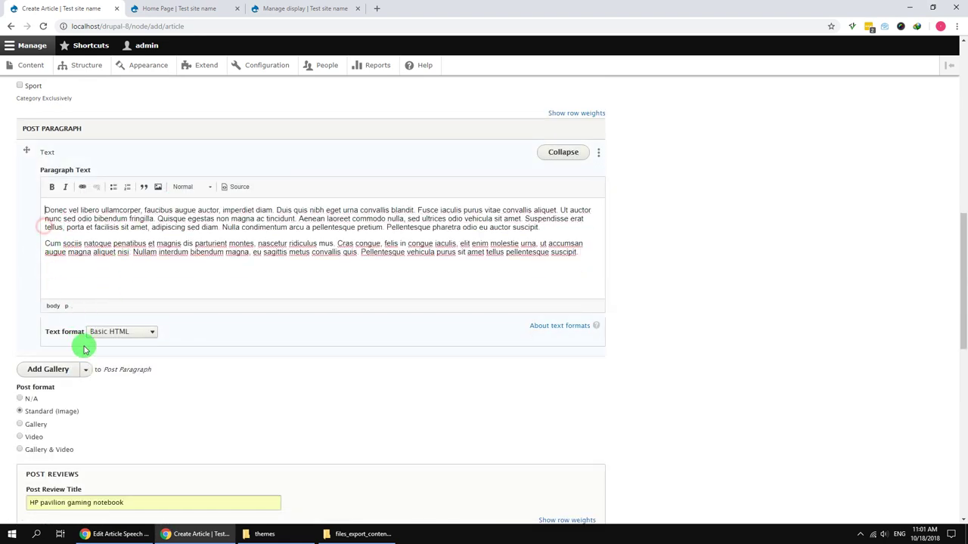
# Step: Add a Gallery post paragraph below the text, containing post-3.jpg, post-28.jpg, post-26.jpg and post-30.jpg from the articles folder
pyautogui.click(85, 368)
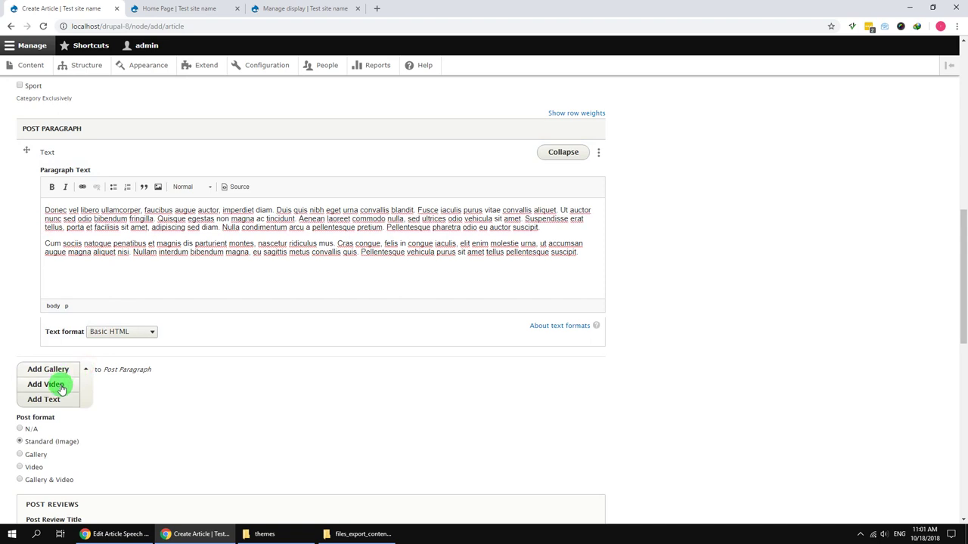
pyautogui.click(55, 377)
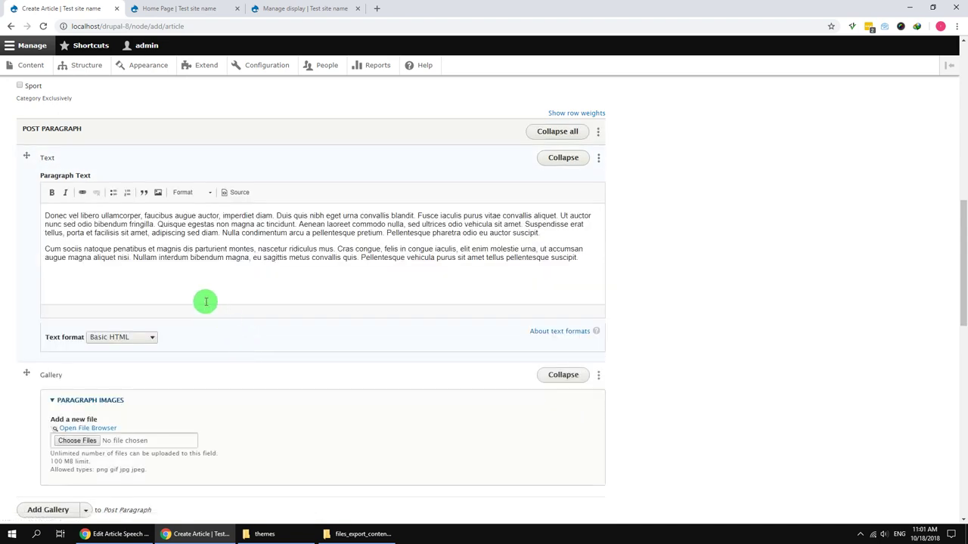
pyautogui.click(110, 427)
pyautogui.scroll(-2, 173, 393)
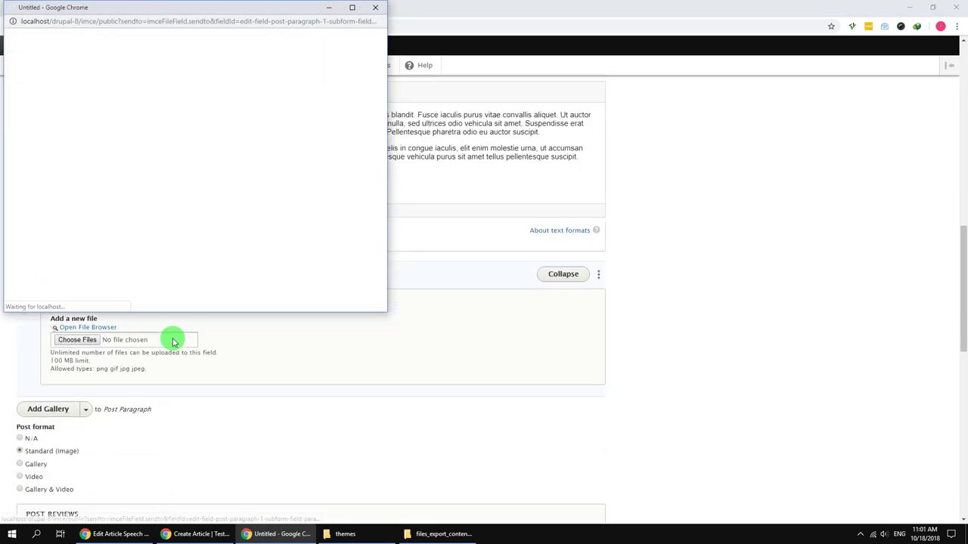
pyautogui.click(162, 154)
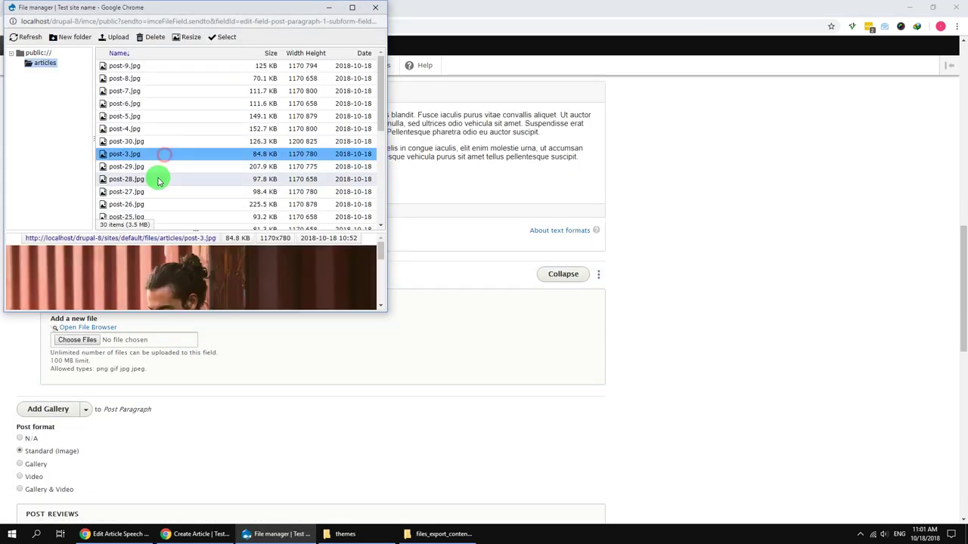
pyautogui.keyDown('ctrl'); pyautogui.click(158, 178); pyautogui.keyUp('ctrl')
pyautogui.keyDown('ctrl'); pyautogui.click(156, 204); pyautogui.keyUp('ctrl')
pyautogui.keyDown('ctrl'); pyautogui.click(135, 141); pyautogui.keyUp('ctrl')
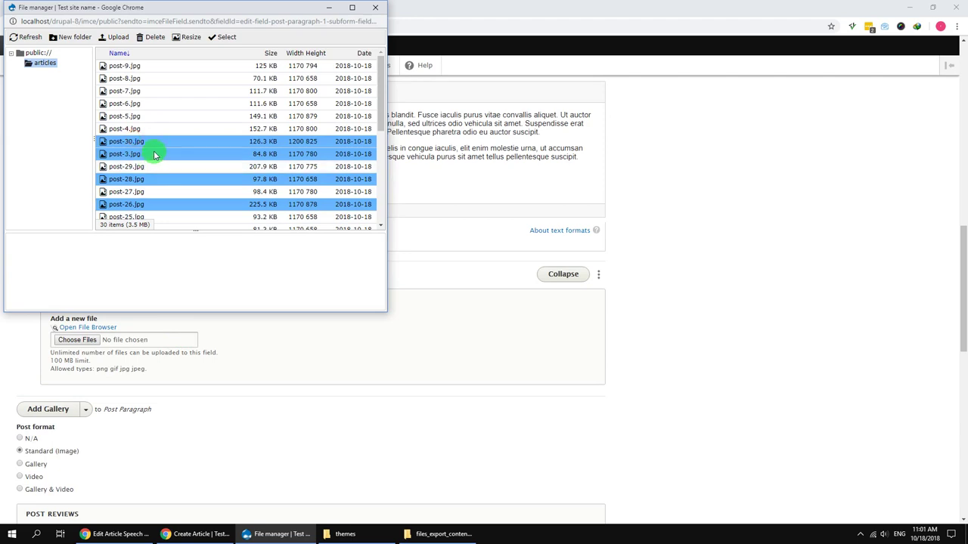
pyautogui.click(221, 37)
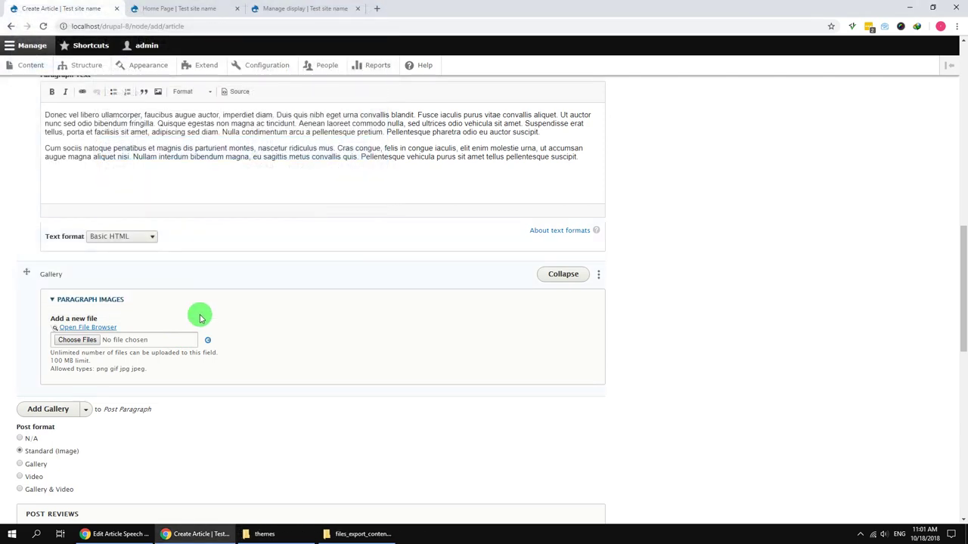
# Step: Set the post format to Gallery and save the Duxford article
pyautogui.scroll(2, 198, 311)
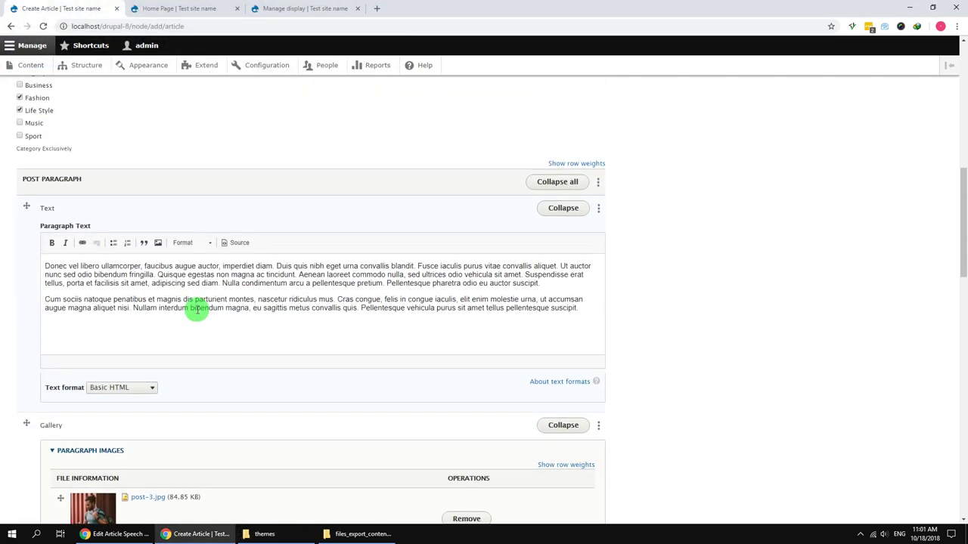
pyautogui.scroll(-9, 166, 295)
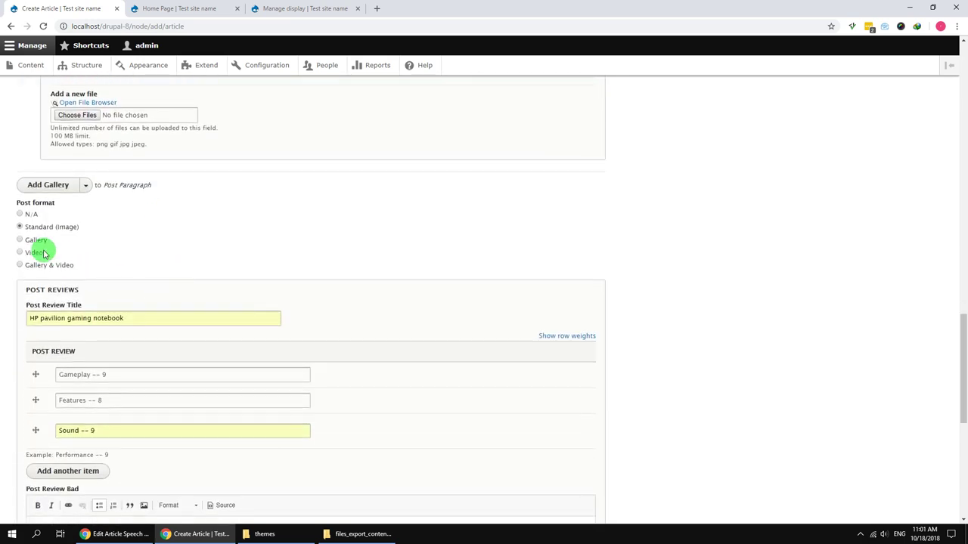
pyautogui.click(36, 241)
pyautogui.scroll(-5, 132, 320)
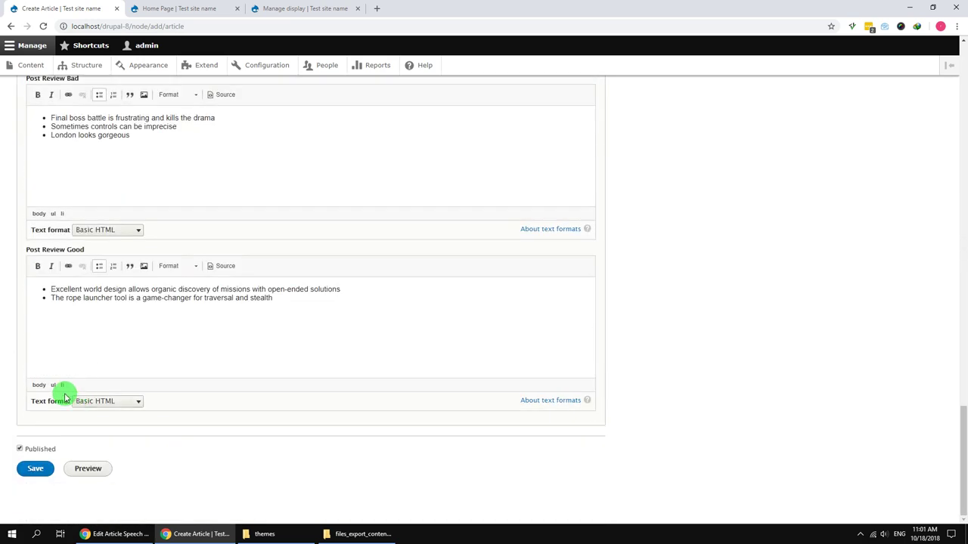
pyautogui.click(27, 470)
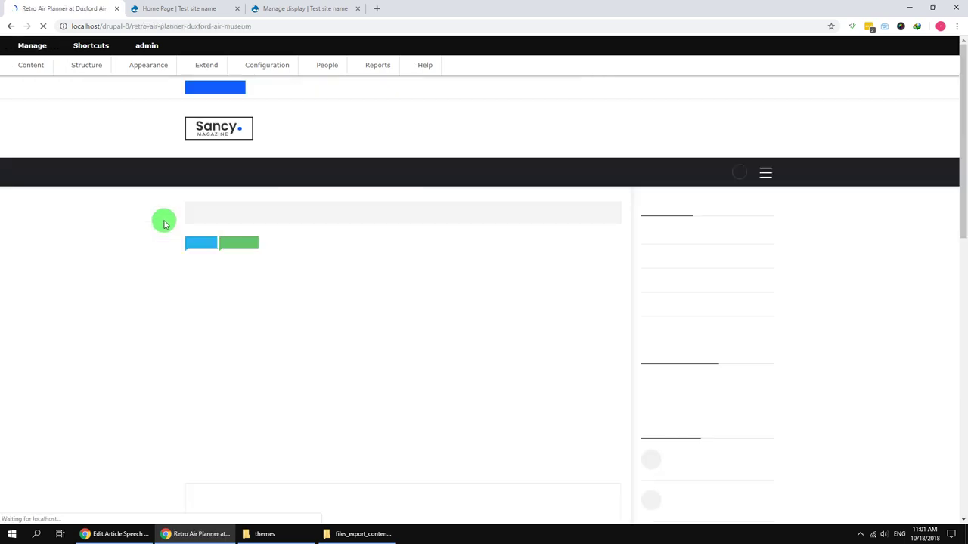
# Step: Look over the published Duxford article, and reload the site's home page to check how it is listed
pyautogui.scroll(-3, 86, 237)
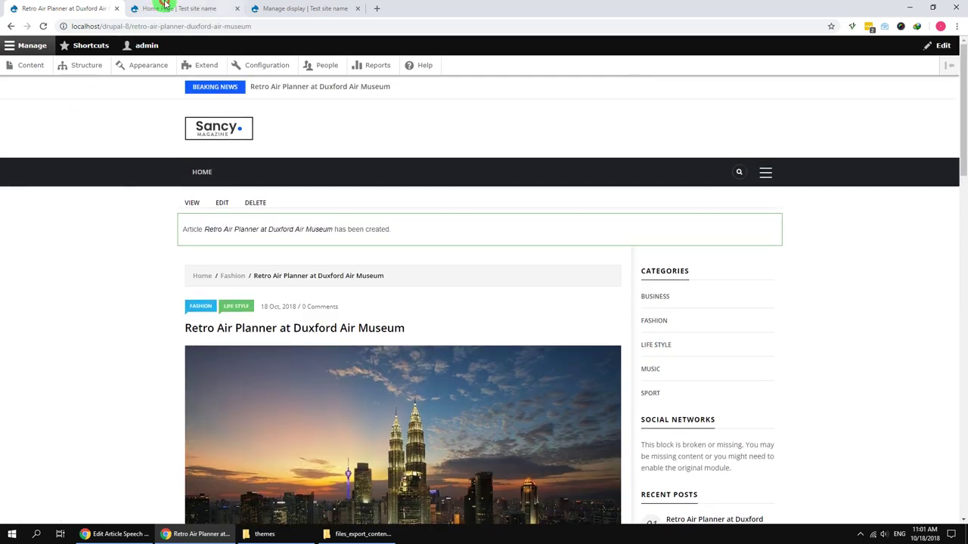
pyautogui.click(165, 6)
pyautogui.click(43, 26)
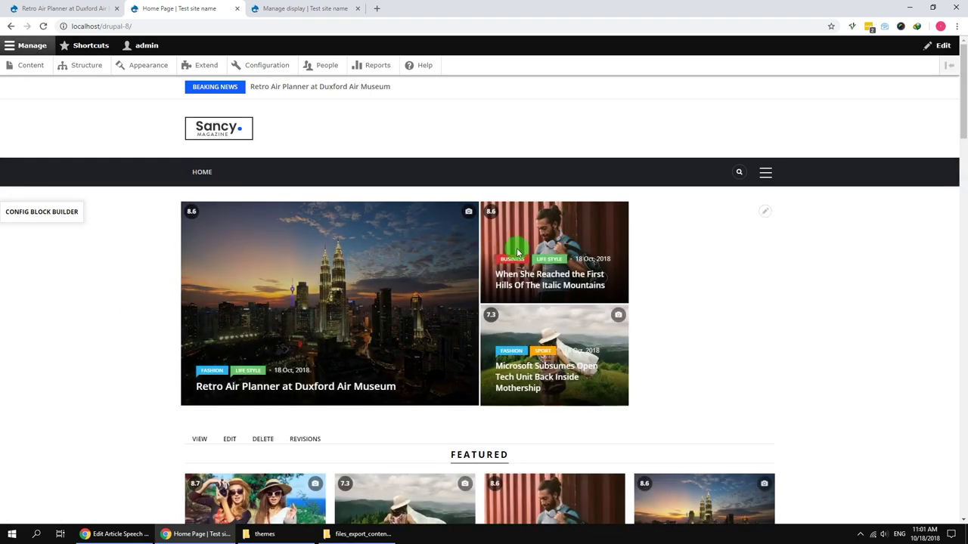
# Step: Examine how the articles are listed across the home page blocks, including the Life Style filter of Last News
pyautogui.scroll(-2, 339, 324)
pyautogui.scroll(-3, 629, 368)
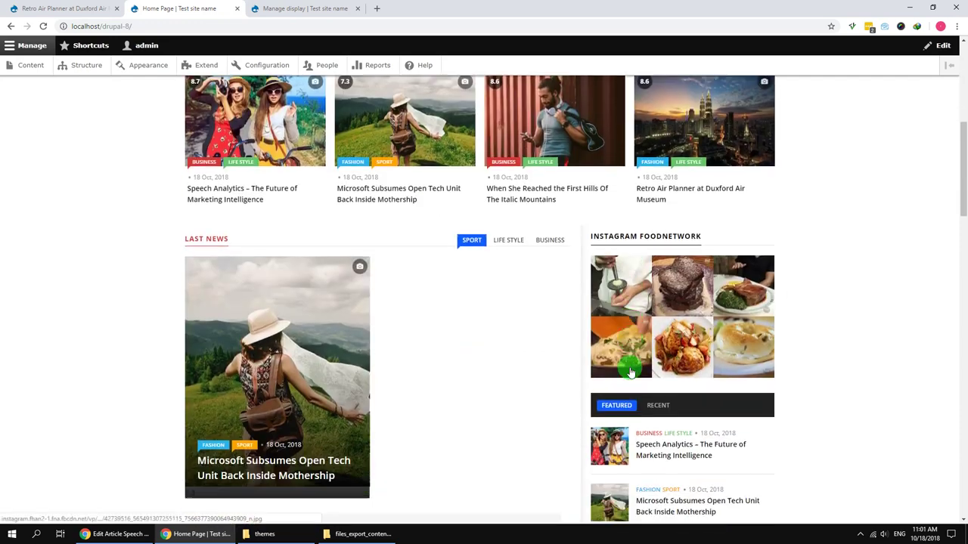
pyautogui.scroll(-2, 582, 351)
pyautogui.click(506, 89)
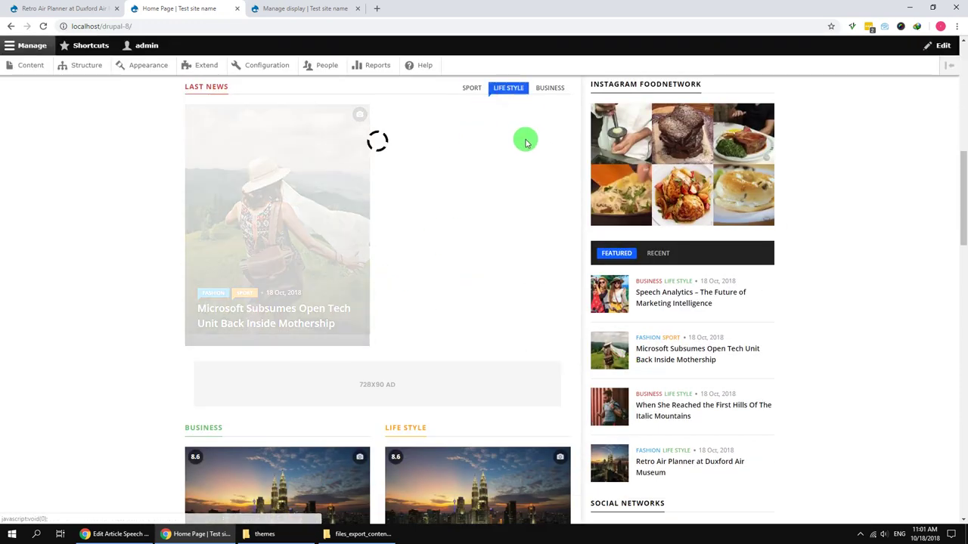
pyautogui.scroll(1, 400, 283)
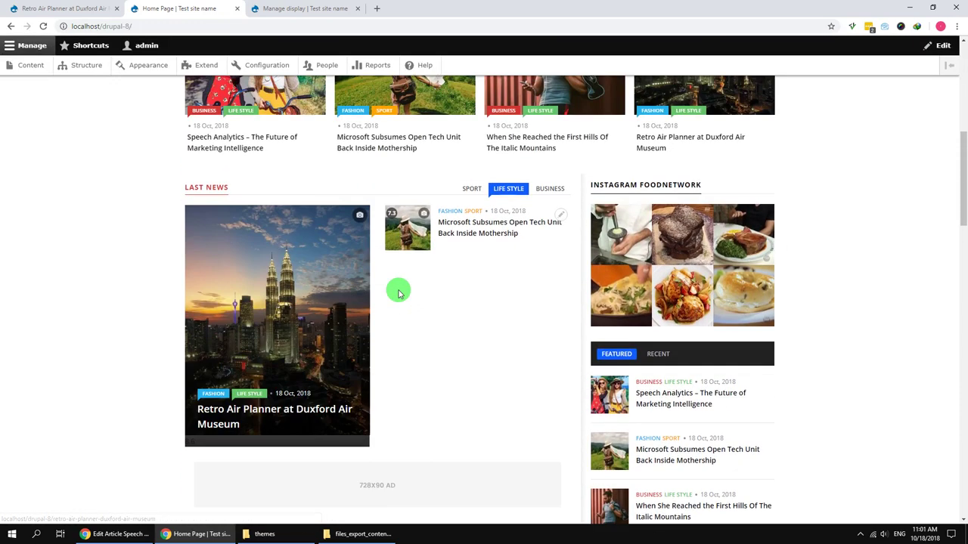
pyautogui.scroll(-8, 292, 310)
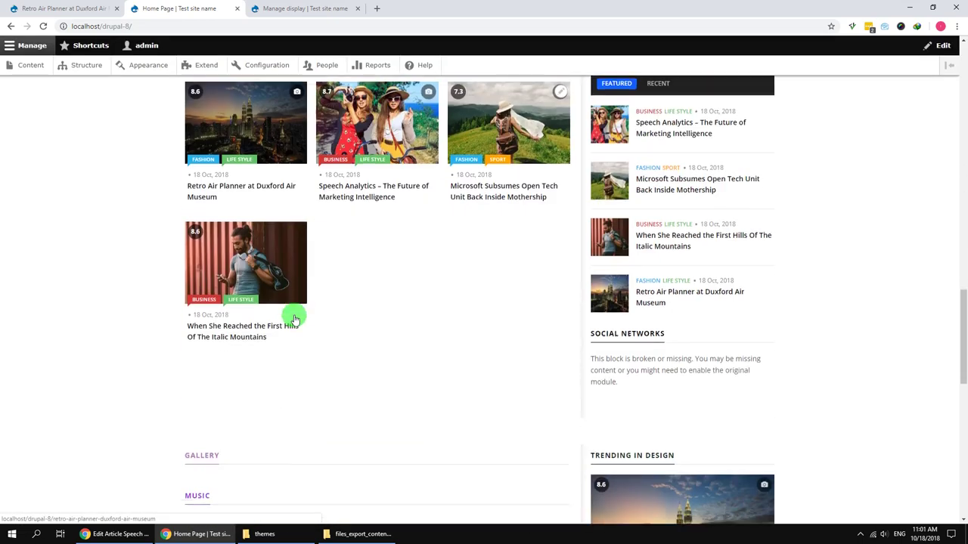
pyautogui.scroll(-9, 295, 320)
pyautogui.scroll(5, 295, 320)
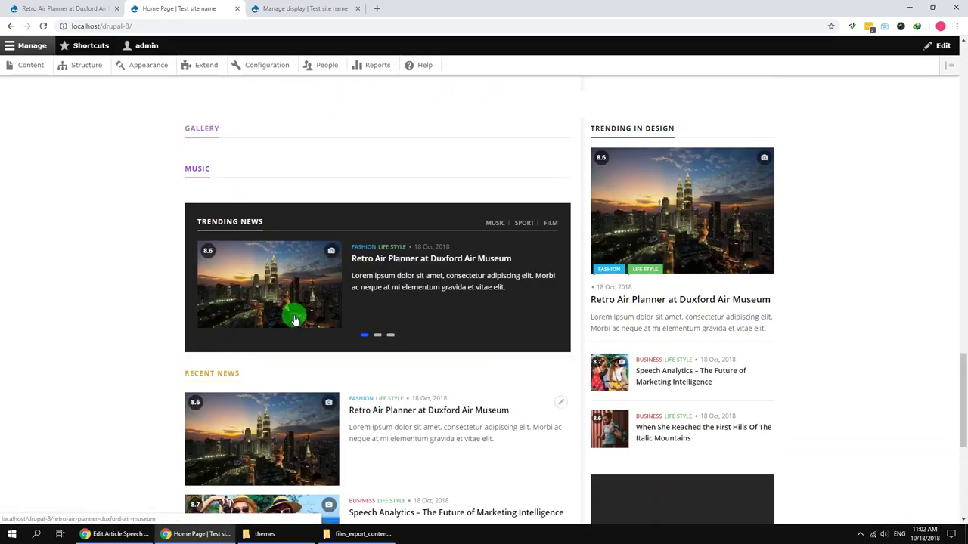
pyautogui.scroll(10, 295, 320)
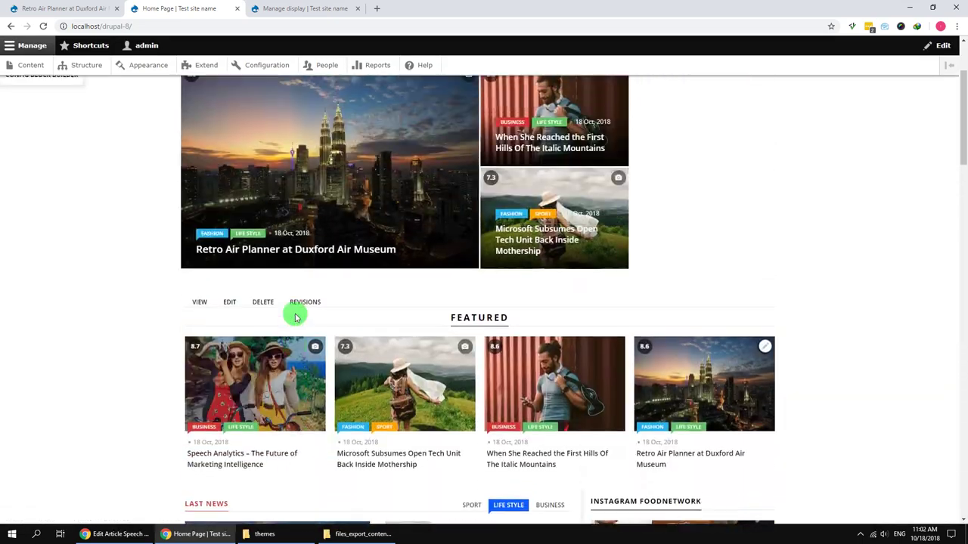
pyautogui.scroll(2, 295, 318)
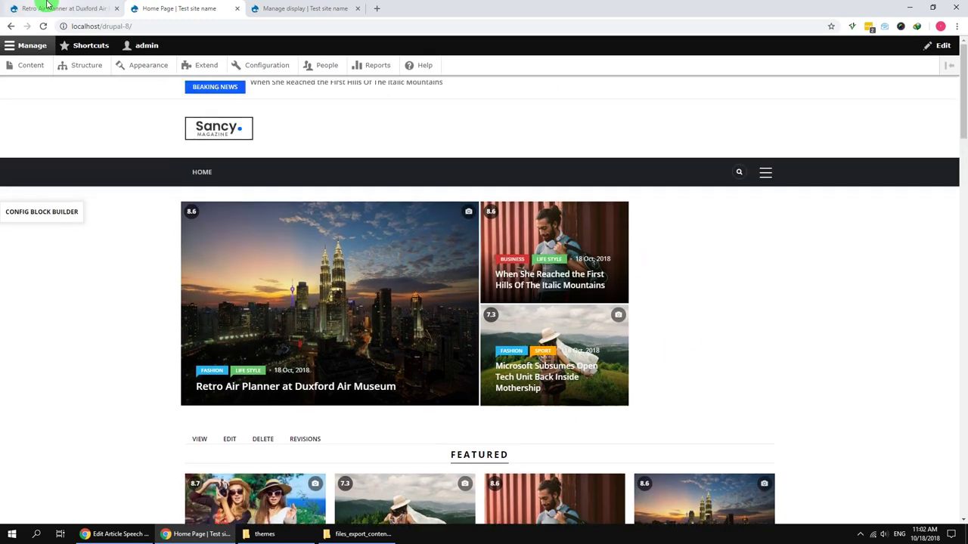
# Step: Create a new Article from the content list, titled "Explore the 2016 Best National Locations"
pyautogui.click(46, 6)
pyautogui.click(23, 65)
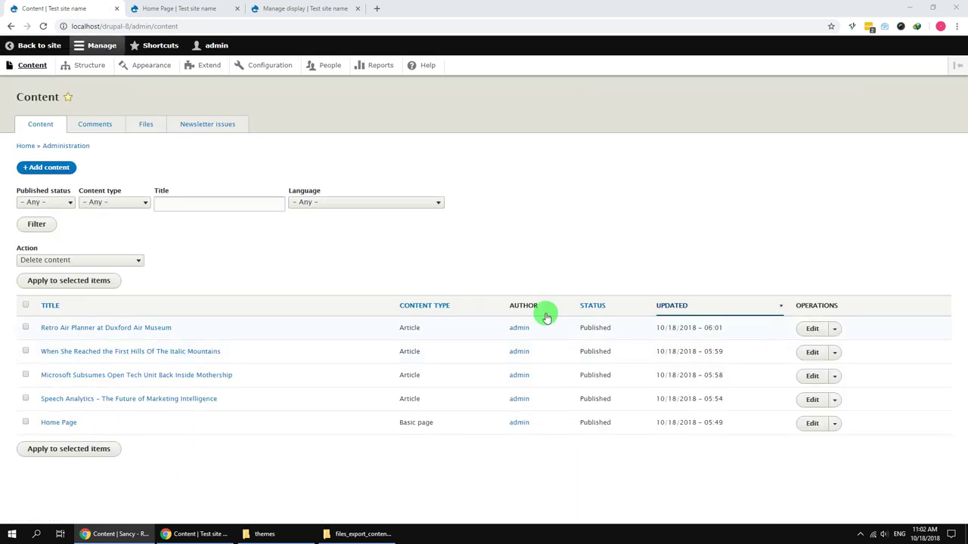
pyautogui.click(46, 168)
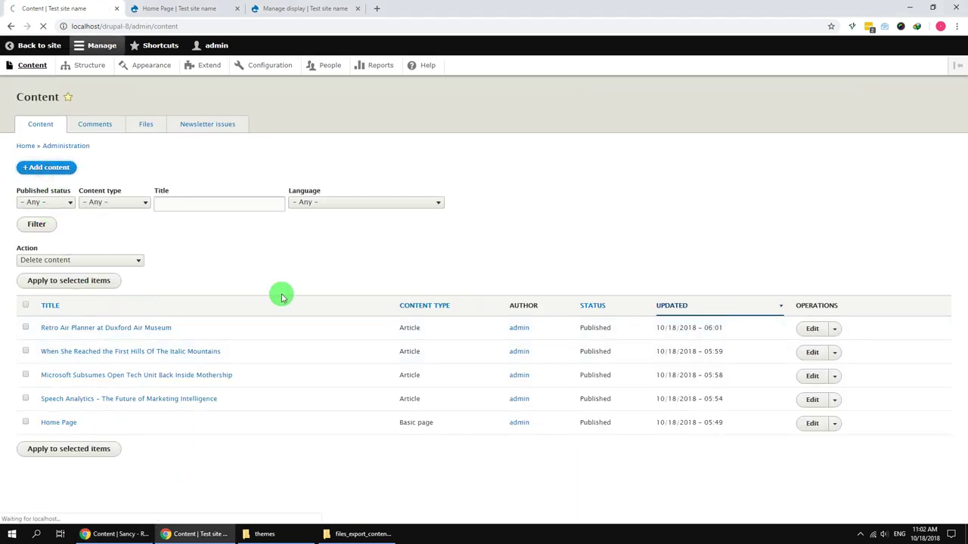
pyautogui.click(54, 142)
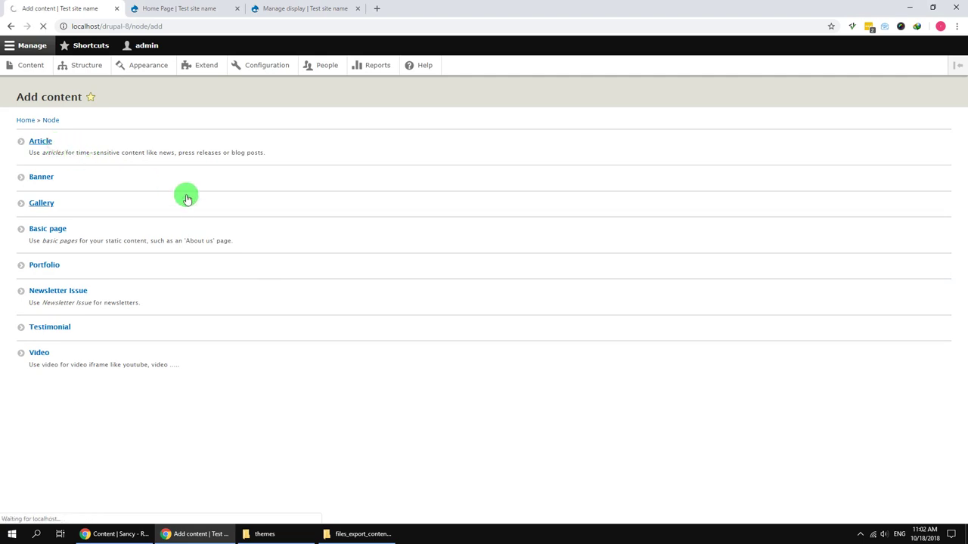
pyautogui.click(154, 152)
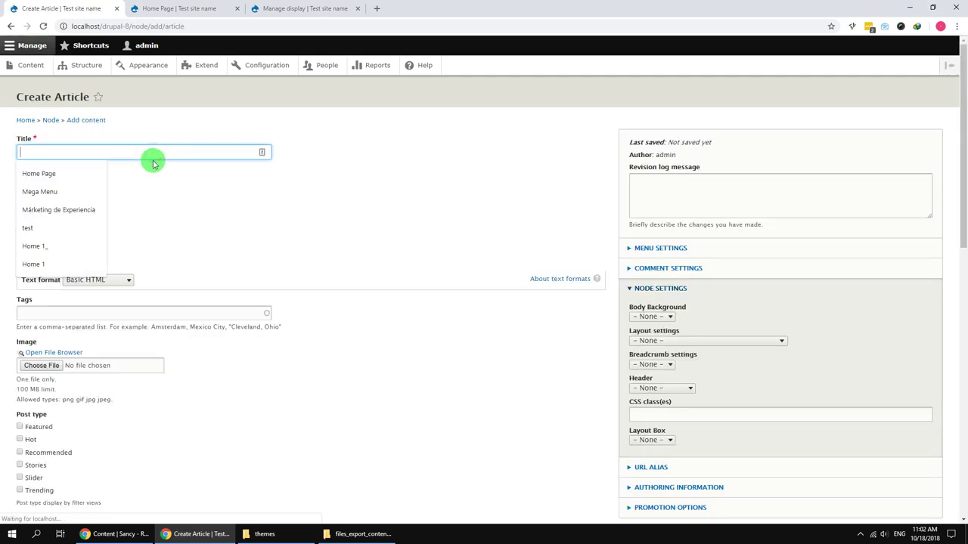
pyautogui.write('Explore the 2016 Best National Locations')
# Step: Open the article's summary and fill it with the sample text "Pellentesque placerat eget elit nec euismod" through "congue id orci diam."
pyautogui.hotkey('alt', 'Tab')
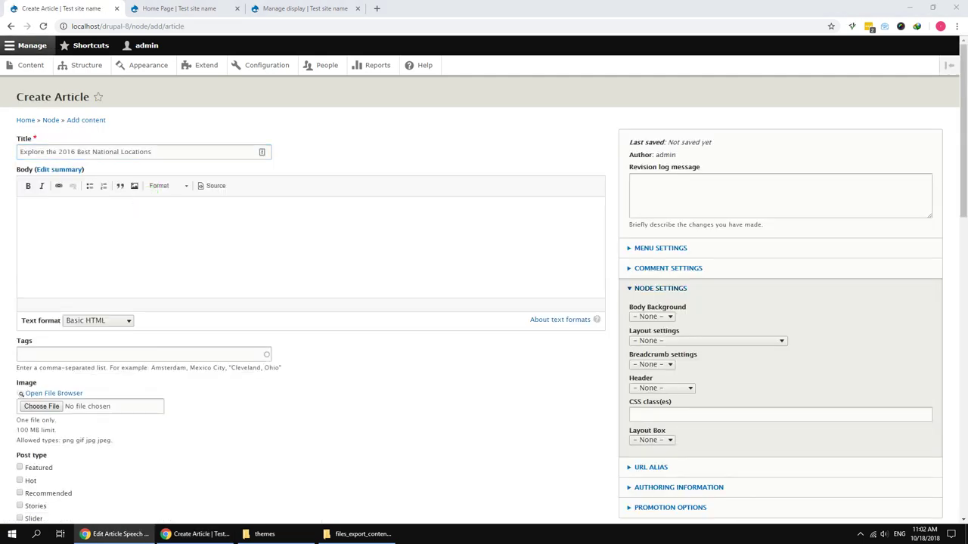
pyautogui.click(432, 258)
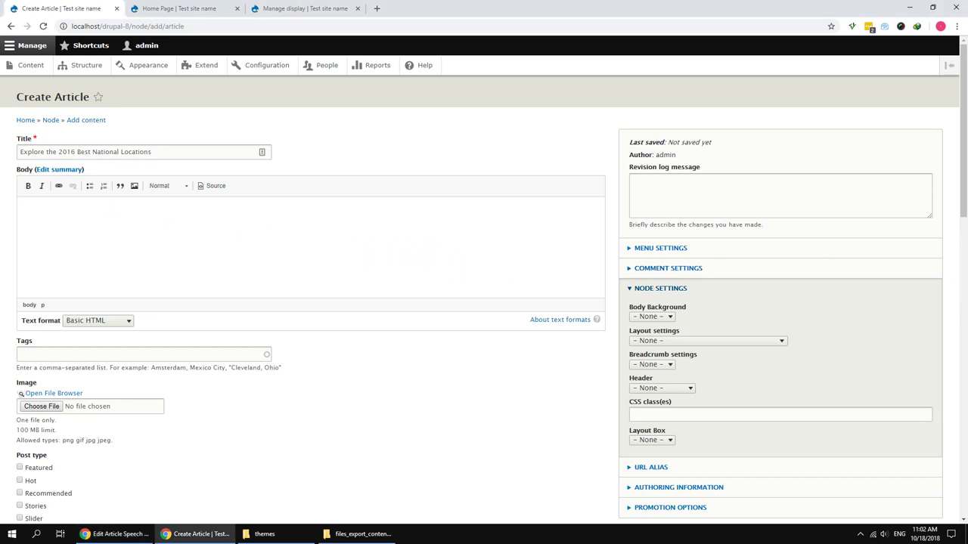
pyautogui.click(50, 171)
pyautogui.click(83, 198)
pyautogui.write('Pellentesque placerat eget elit nec euismod. Mauris tempor cursus dolor. Ut dolor elit, ullamcorper quis ornare vel, congue id orci diam.')
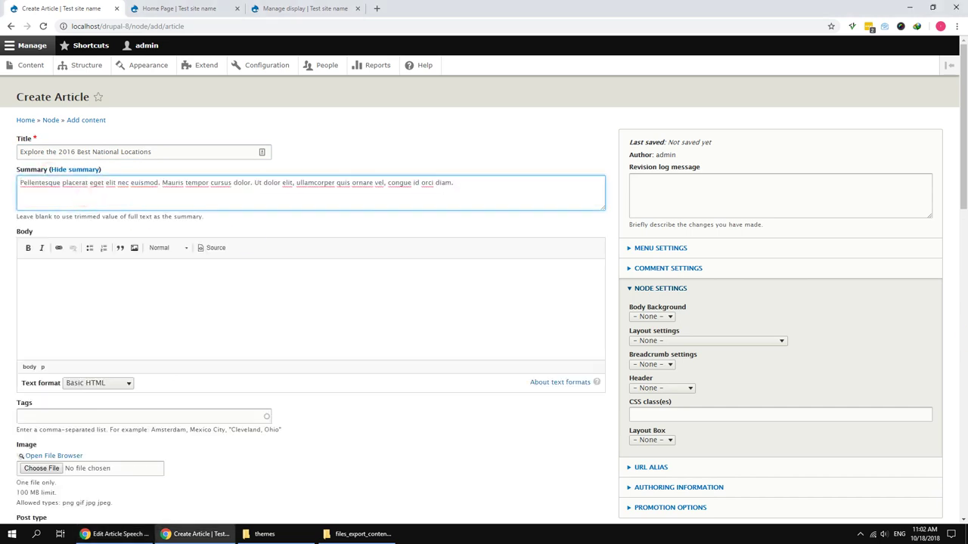
# Step: Fill the article body with the reference article's paragraph from "Lorem ipsum dolor sit amet" through "Duis molestie volutpat feugiat."
pyautogui.hotkey('alt', 'Tab')
pyautogui.click(497, 341)
pyautogui.write('Lorem ipsum dolor sit amet, consectetur adipiscing elit. Morbi ac neque at mi elementum gravida et vitae elit. Etiam ullamcorper auctor orci, id luctus felis laoreet a. Nam nec nulla sit amet tellus pretium rhoncus. Integer interdum, nibh sed posuere aliquet, enim ante lacinia augue, ut ultricies augue erat vel lorem. Vestibulum bibendum dolor sit amet tincidunt lacinia. Nunc sapien libero, condimentum et turpis eget, eleifend hendrerit augue. Duis molestie volutpat feugiat.')
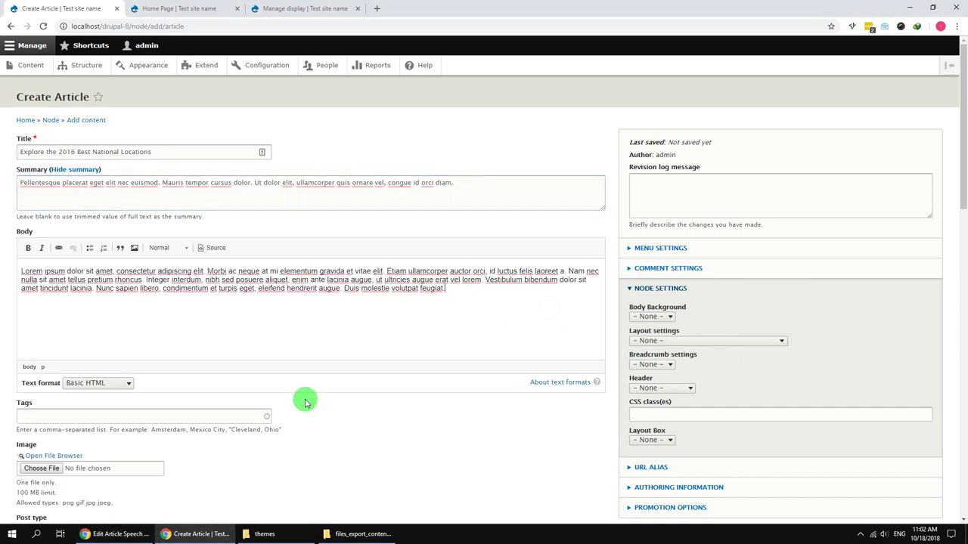
# Step: Attach post-6.jpg from the articles folder as the article's image, with the alternative text "alt"
pyautogui.scroll(-2, 304, 399)
pyautogui.click(53, 304)
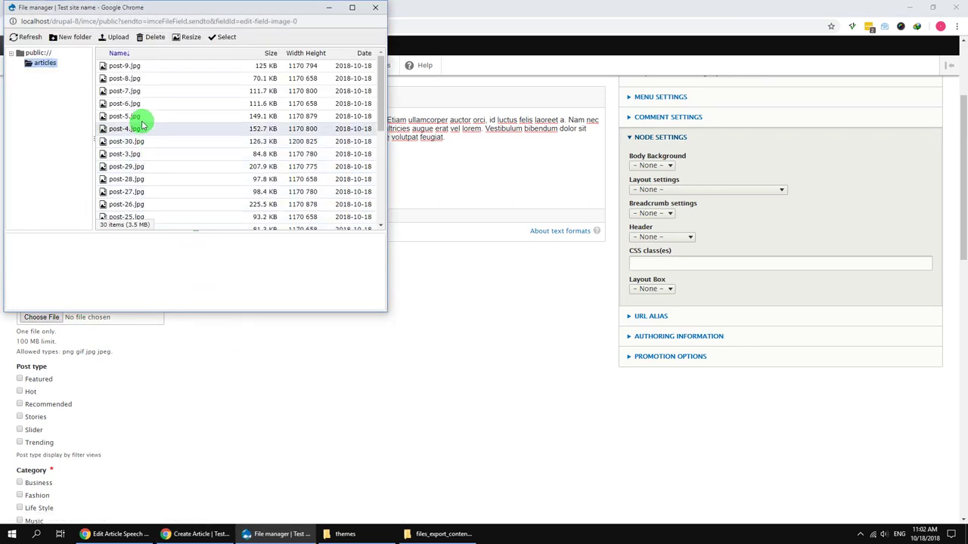
pyautogui.click(141, 121)
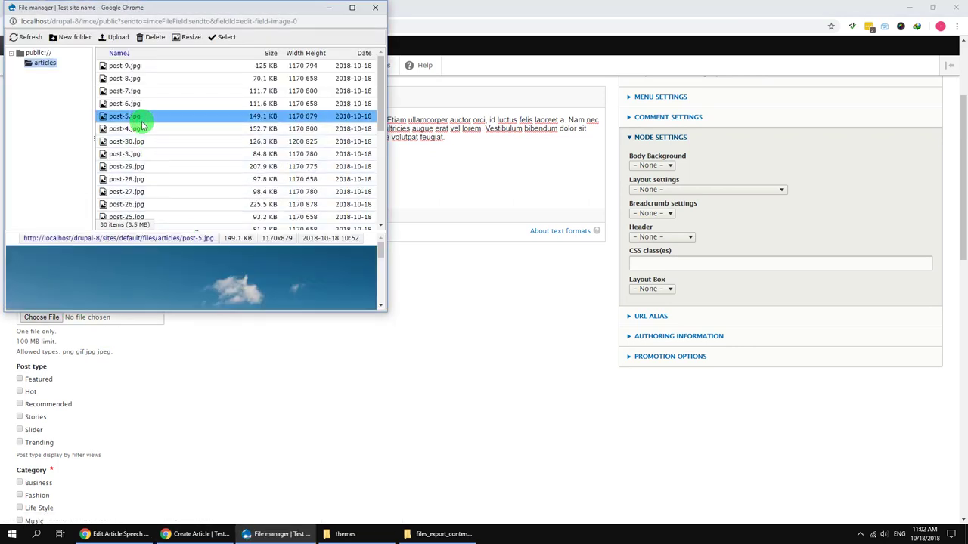
pyautogui.doubleClick(158, 117)
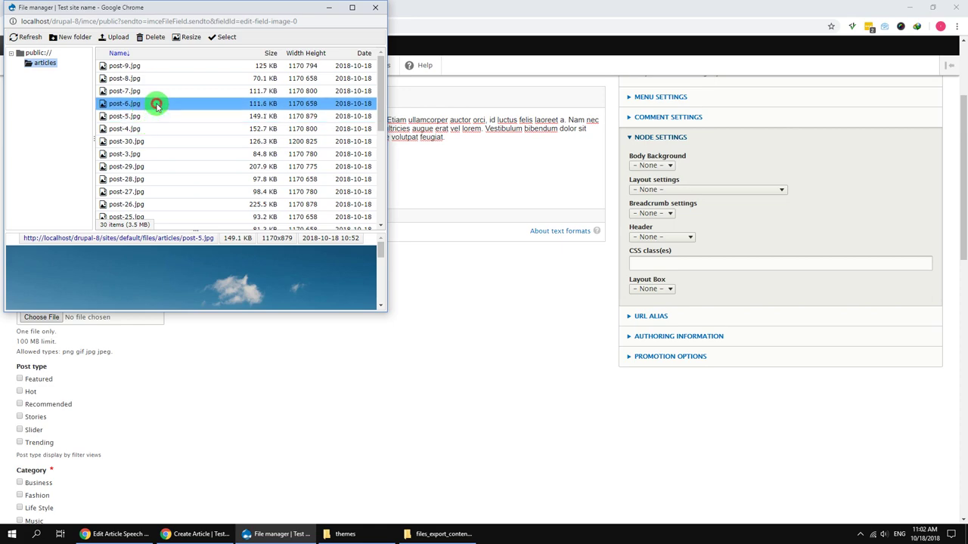
pyautogui.scroll(-1, 189, 332)
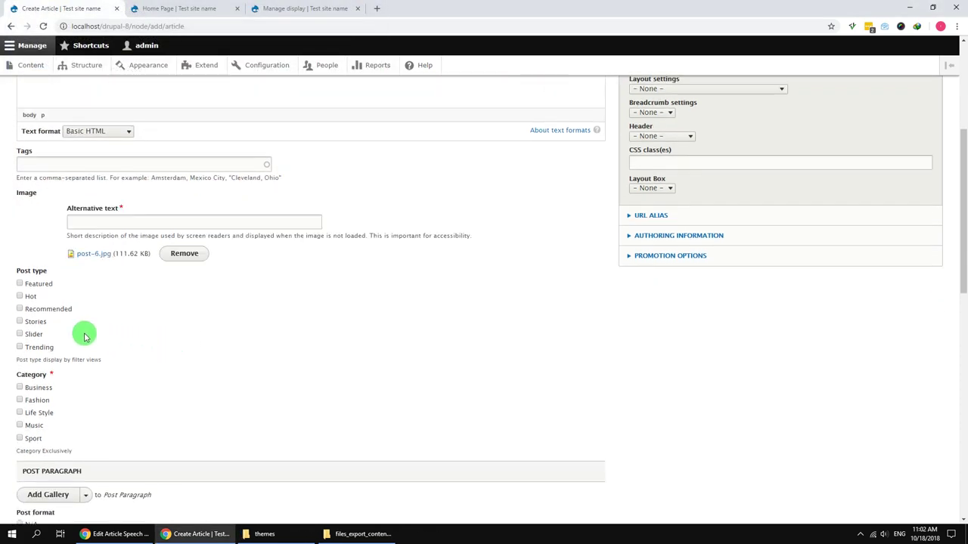
pyautogui.click(109, 222)
pyautogui.click(75, 244)
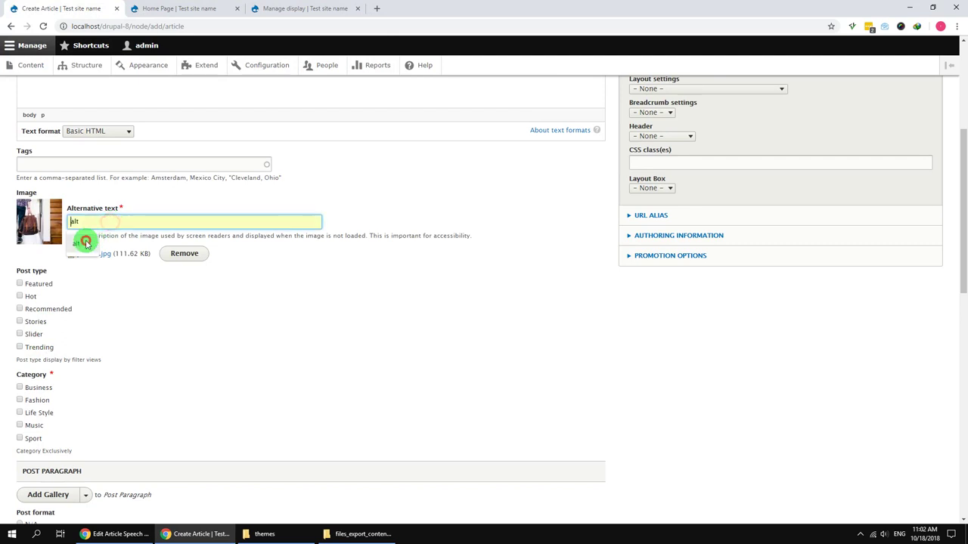
# Step: Set the article's post types to Featured, Recommended and Slider
pyautogui.click(33, 334)
pyautogui.click(37, 307)
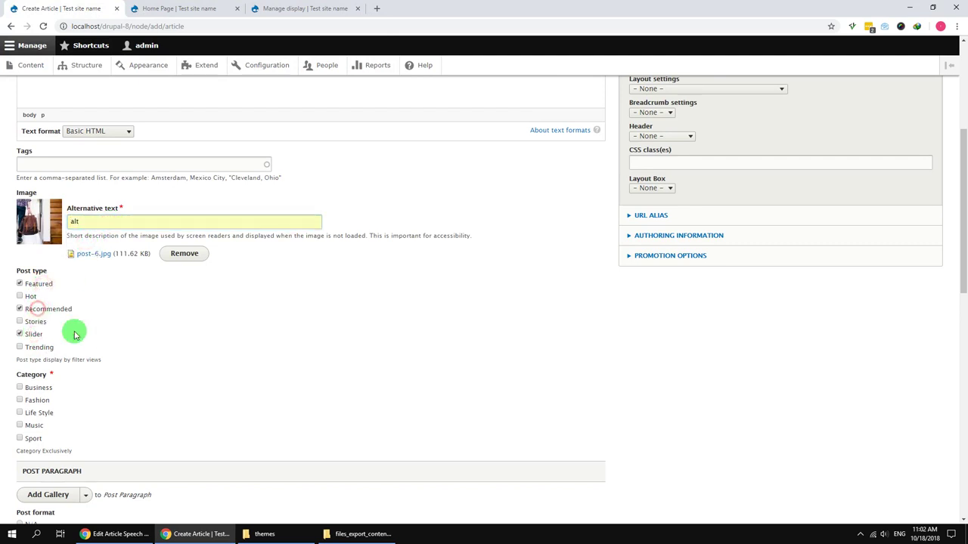
pyautogui.scroll(-1, 73, 325)
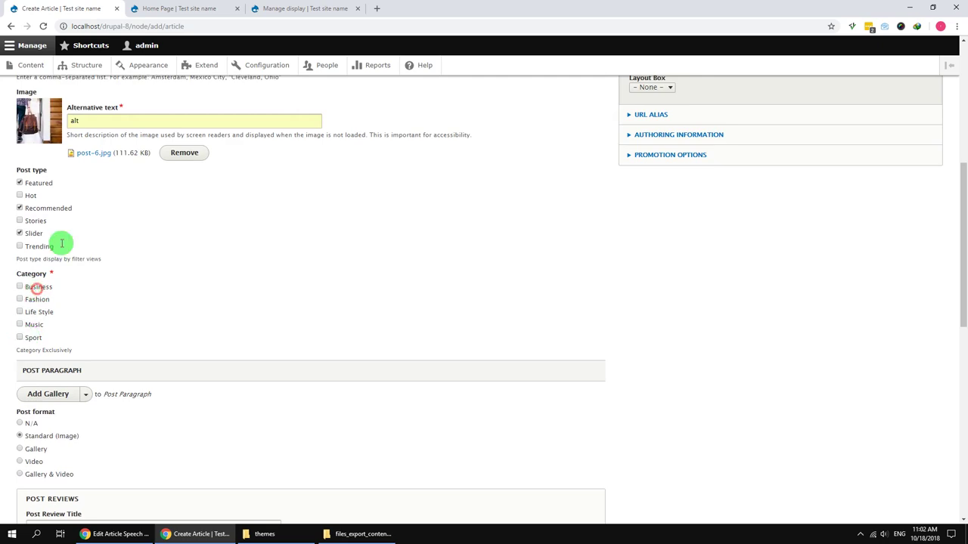
# Step: Check the Sport listing in the home page's Last News block, and assign the new article to the Sport category
pyautogui.click(179, 9)
pyautogui.scroll(-6, 123, 363)
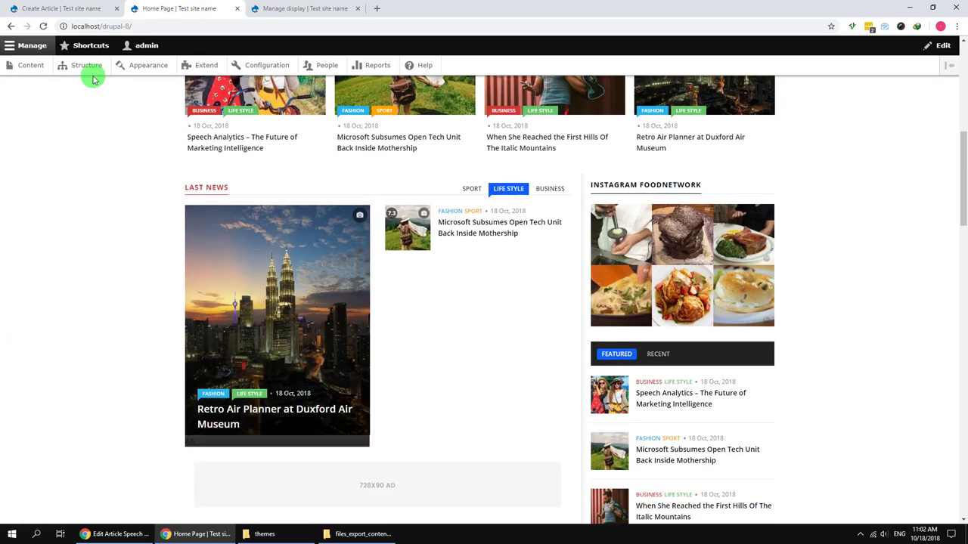
pyautogui.click(471, 189)
pyautogui.click(103, 10)
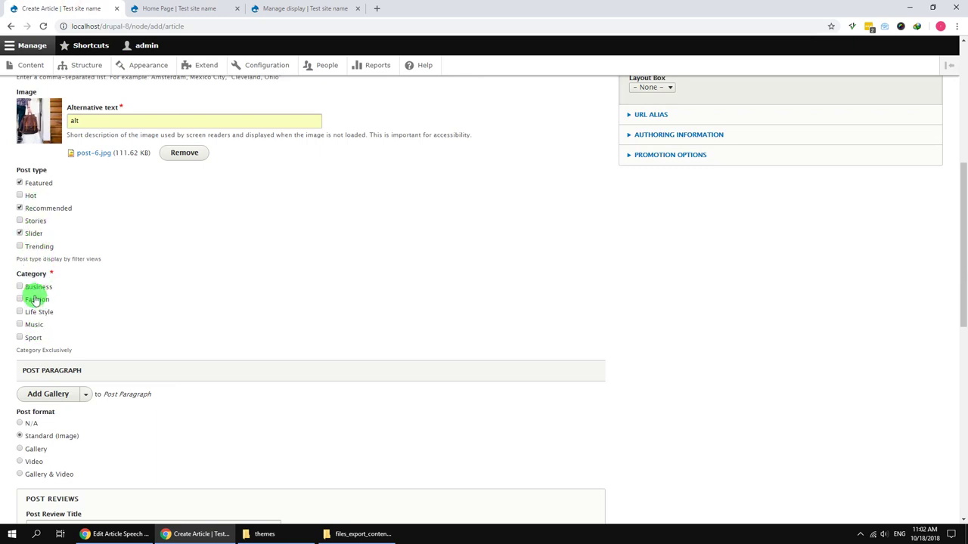
pyautogui.click(35, 337)
# Step: Set the post format to Gallery, and add a Text post paragraph with the reference article's three paragraphs starting "Donec vel libero ullamcorper"
pyautogui.scroll(-2, 98, 335)
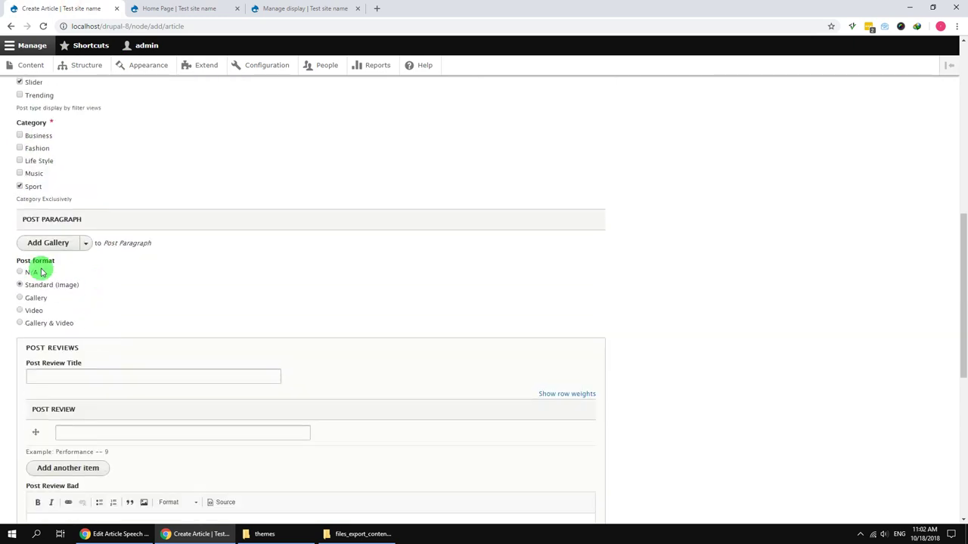
pyautogui.scroll(-1, 121, 272)
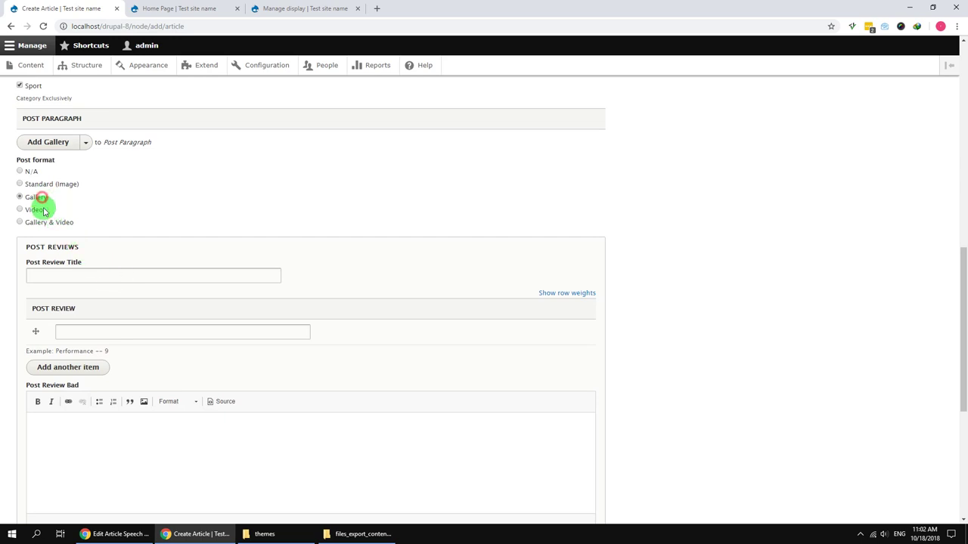
pyautogui.click(85, 143)
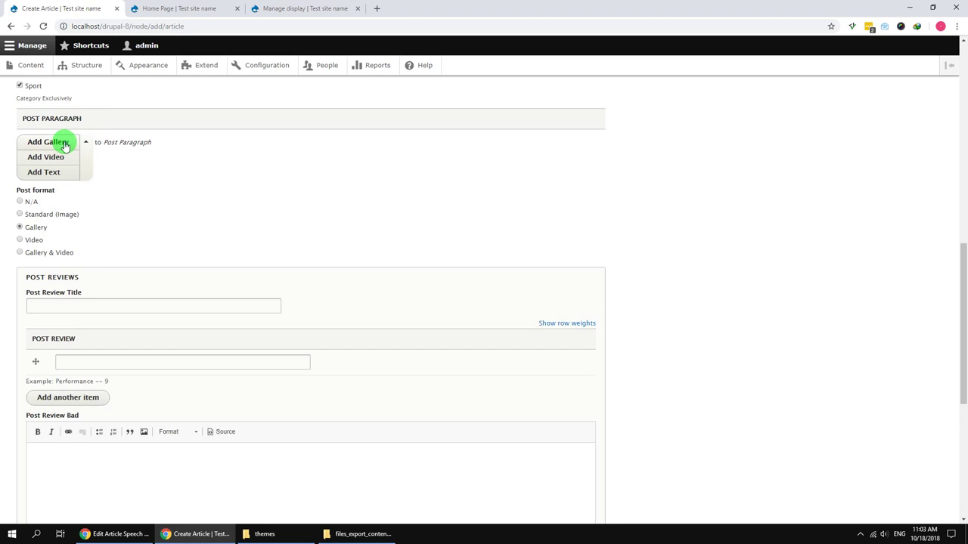
pyautogui.click(52, 172)
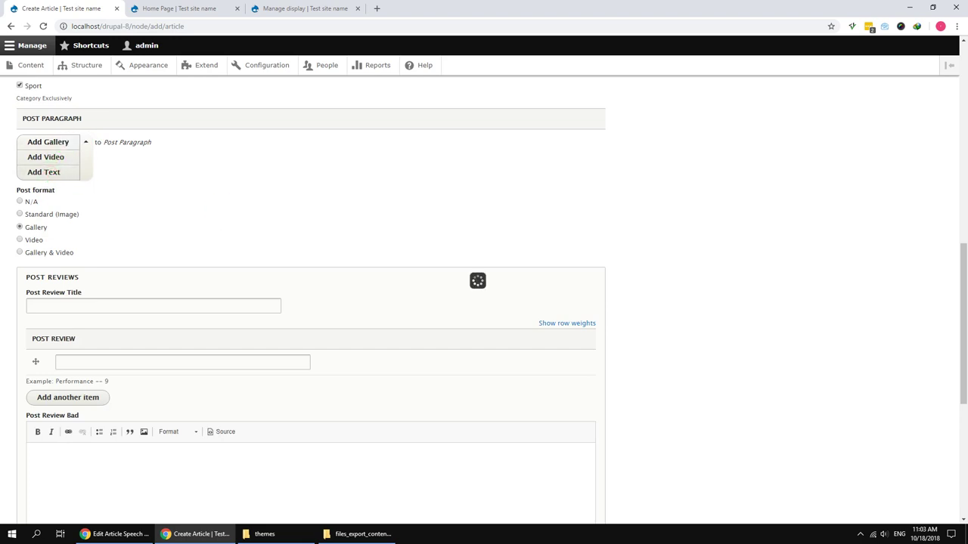
pyautogui.click(117, 534)
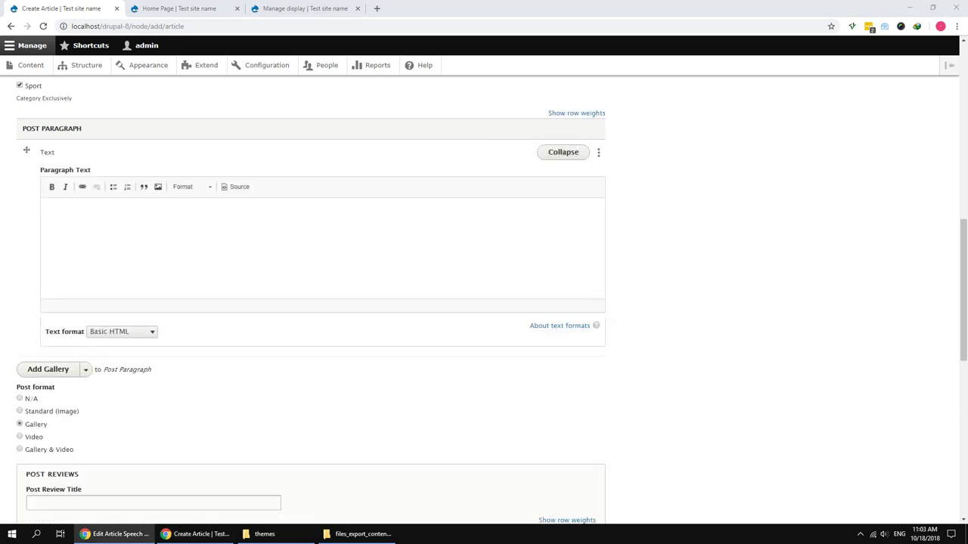
pyautogui.click(434, 233)
pyautogui.write('Donec vel libero ullamcorper, faucibus augue auctor, imperdiet diam. Duis quis nibh eget urna convallis blandit. Fusce iaculis purus vitae convallis aliquet. Ut auctor nunc sed odio bibendum fringilla. Quisque egestas non magna ac tincidunt. Aenean laoreet commodo nulla, sed ultrices odio vehicula sit amet. Suspendisse erat tellus, porta et facilisis sit amet, adipiscing sed diam. Nulla condimentum arcu a pellentesque pretium. Pellentesque pharetra odio eu auctor suscipit.  Cum sociis natoque penatibus et magnis dis parturient montes, nascetur ridiculus mus. Cras congue, felis in congue iaculis, elit enim molestie urna, ut accumsan neque magna aliquet nisi. Nullam interdum bibendum magna, eu sagittis metus convallis quis. Pellentesque vehicula purus sit amet tellus pellentesque suscipit.  Ut dolor elit, ullamcorper quis ornare vel, congue id orci. In et orci in dolor dapibus sodales ac nec diam. Etiam vulputate erat a quam ullamcorper volutpat. Vestibulum vel feugiat sem, non molestie purus. Duis sit amet faucibus ipsum, ac aliquet urna. In hendrerit sit amet dolor vitae semper.')
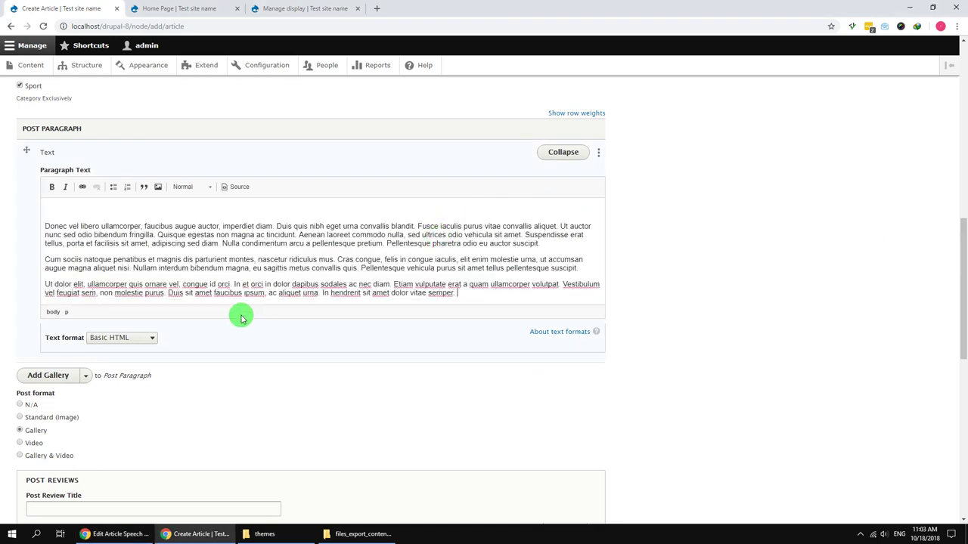
# Step: Add a Gallery post paragraph below the text with post-3.jpg, post-28.jpg and post-26.jpg from the articles folder
pyautogui.scroll(-2, 87, 260)
pyautogui.click(86, 275)
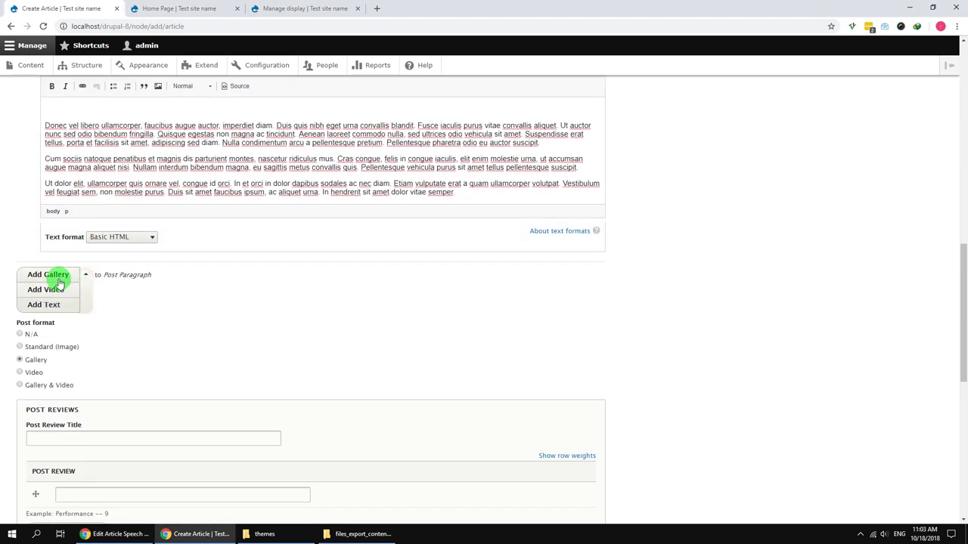
pyautogui.click(57, 276)
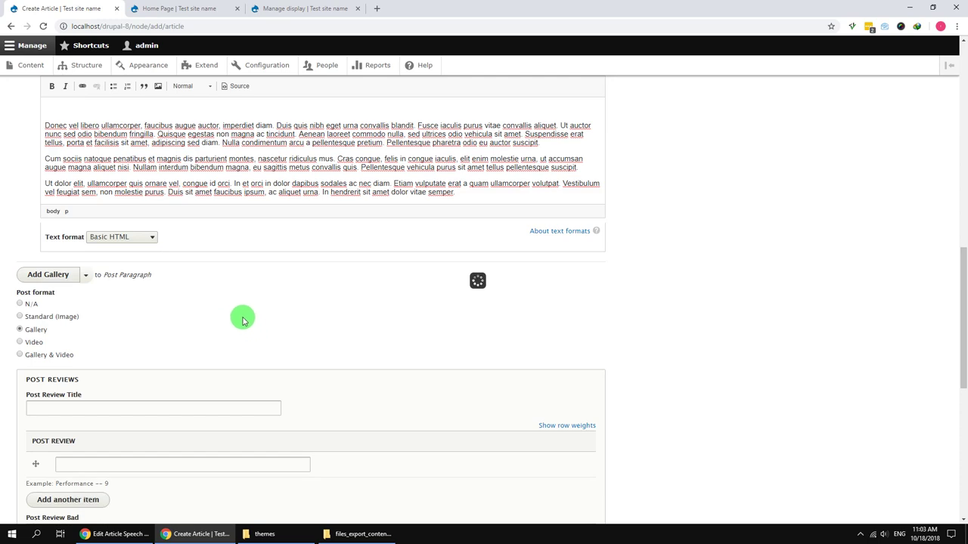
pyautogui.click(113, 333)
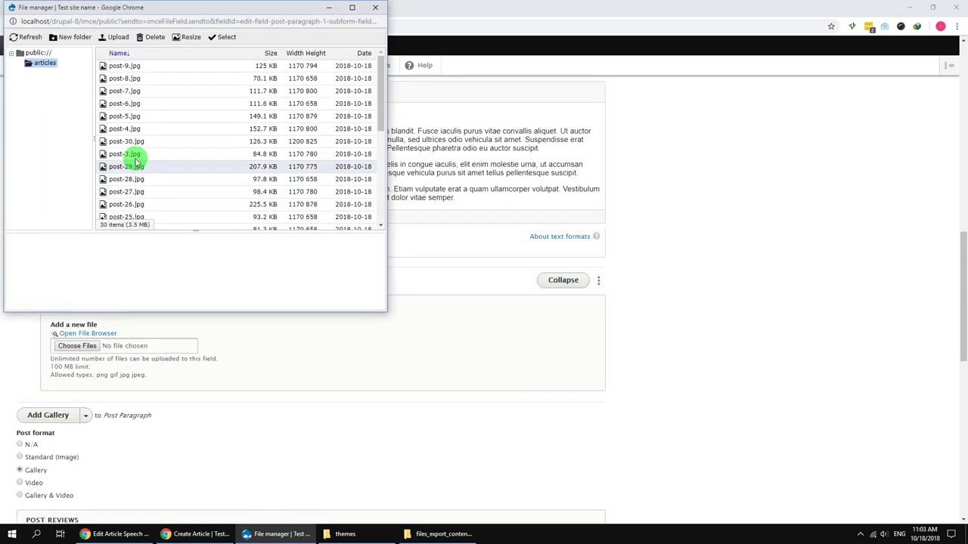
pyautogui.click(134, 153)
pyautogui.keyDown('ctrl'); pyautogui.click(134, 179); pyautogui.keyUp('ctrl')
pyautogui.keyDown('ctrl'); pyautogui.click(136, 204); pyautogui.keyUp('ctrl')
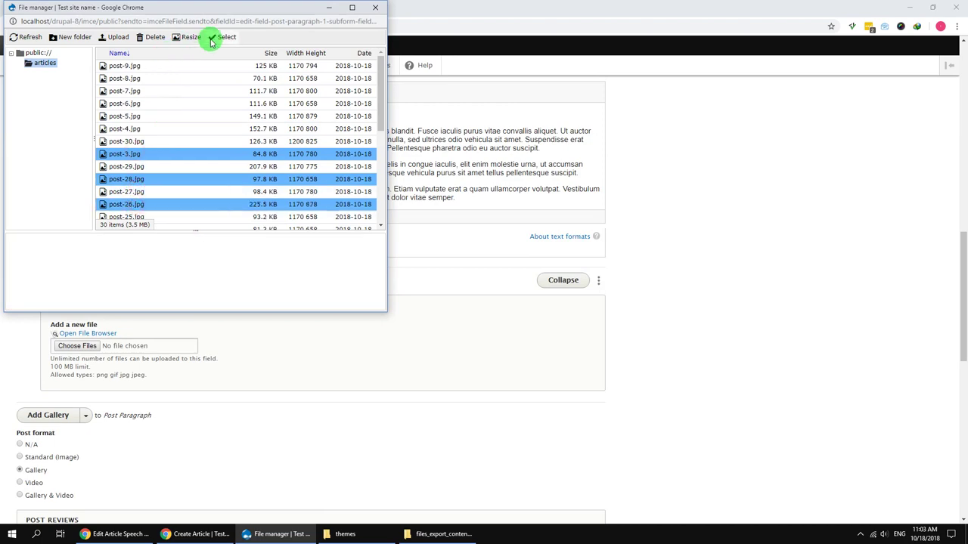
pyautogui.click(214, 36)
pyautogui.scroll(-2, 197, 253)
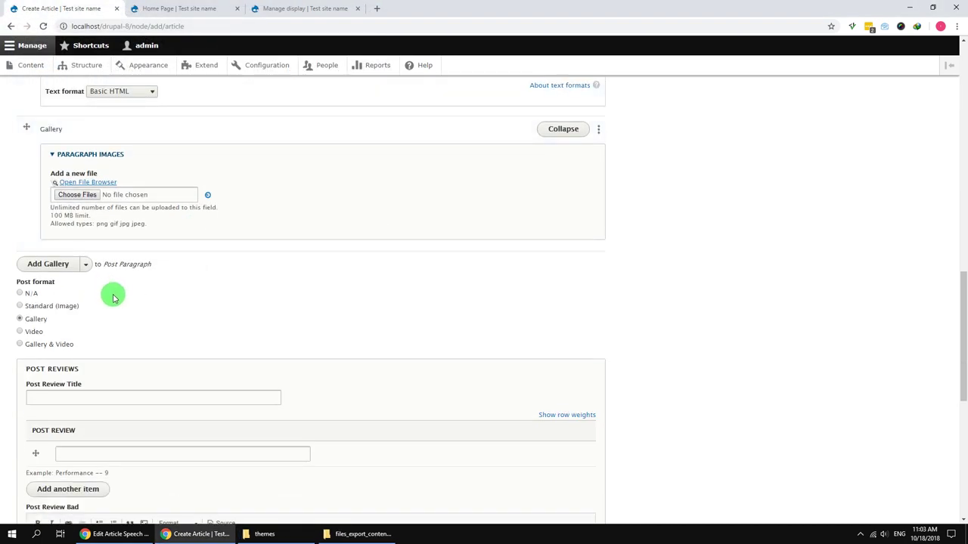
# Step: Set the post review title to "APPLE OS X EL CAPITAN" and enter the review items Gameplay -- 9 and Graphics -- 8
pyautogui.scroll(-6, 113, 295)
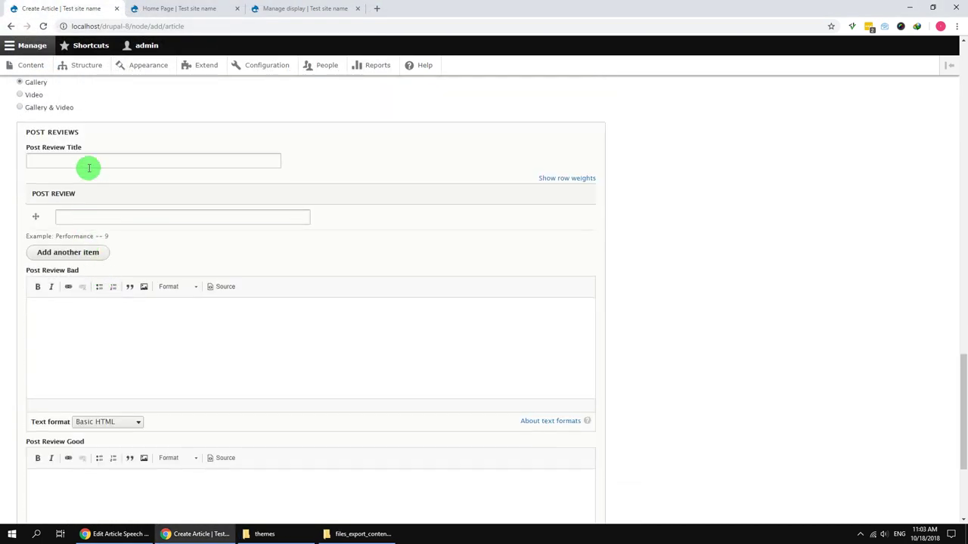
pyautogui.click(89, 168)
pyautogui.click(86, 202)
pyautogui.click(99, 216)
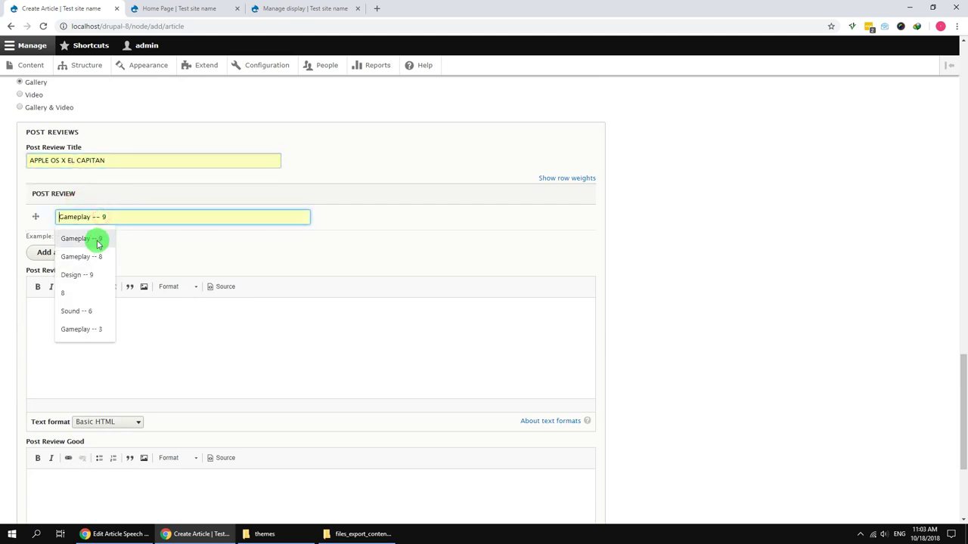
pyautogui.click(96, 238)
pyautogui.click(76, 251)
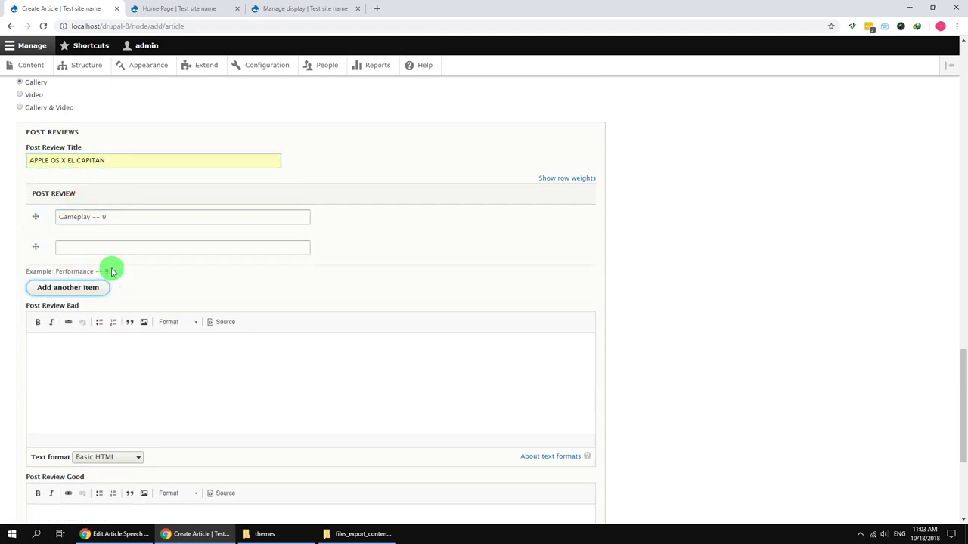
pyautogui.click(112, 248)
pyautogui.click(86, 269)
# Step: Add two more review items, Performance -- 10 and Ecosystem -- 9
pyautogui.click(83, 288)
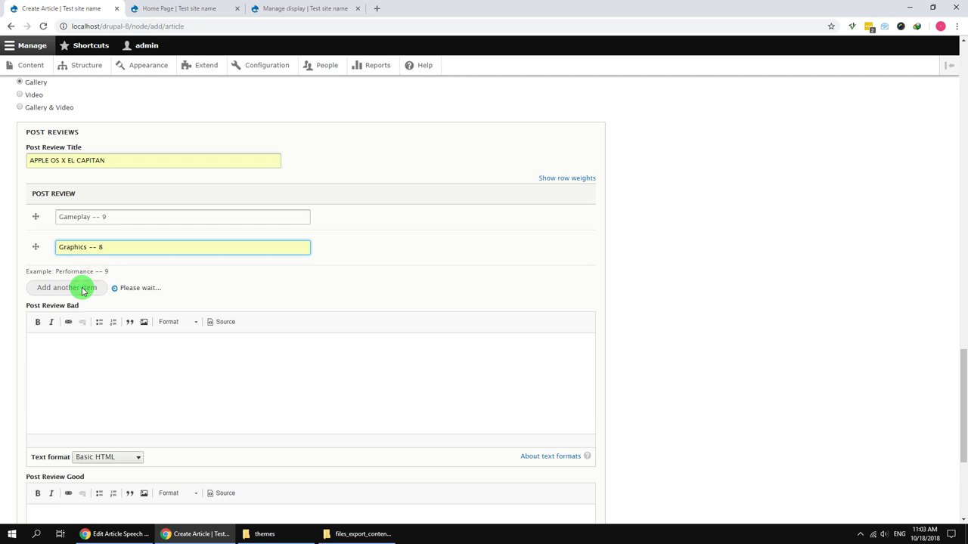
pyautogui.click(89, 272)
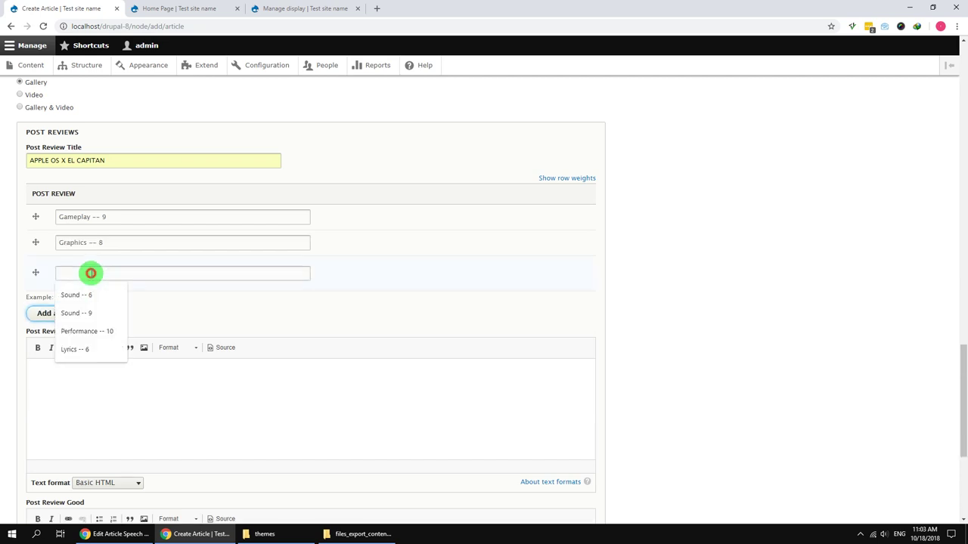
pyautogui.click(88, 330)
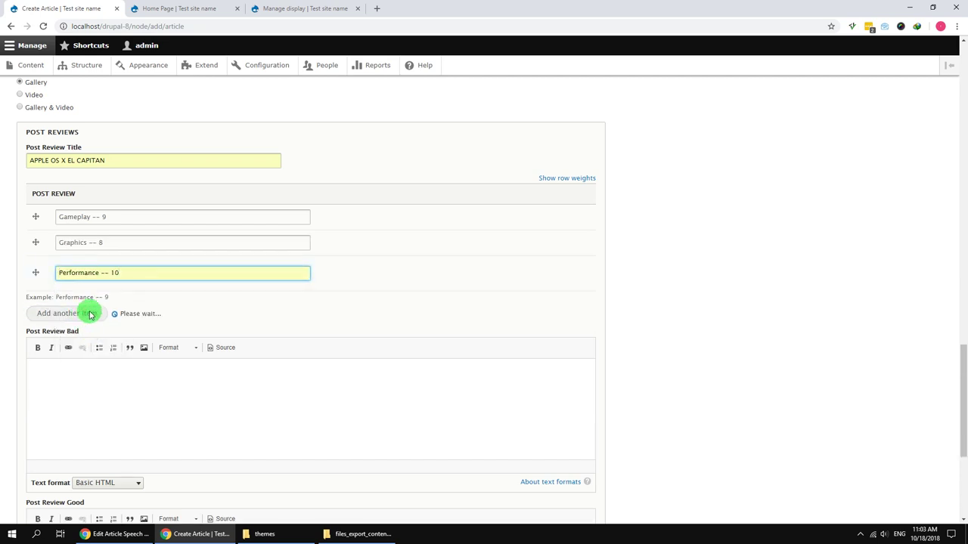
pyautogui.click(92, 299)
pyautogui.click(92, 323)
pyautogui.scroll(-1, 101, 389)
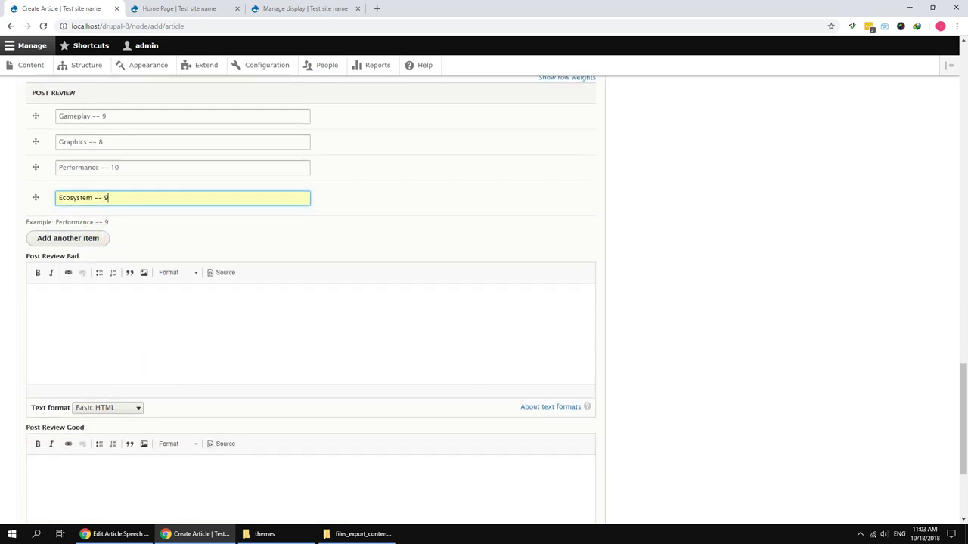
# Step: Fill Post Review Bad with the reference article's three-item list from "Final boss battle is frustrating and kills the drama" to "London looks gorgeous"
pyautogui.click(113, 534)
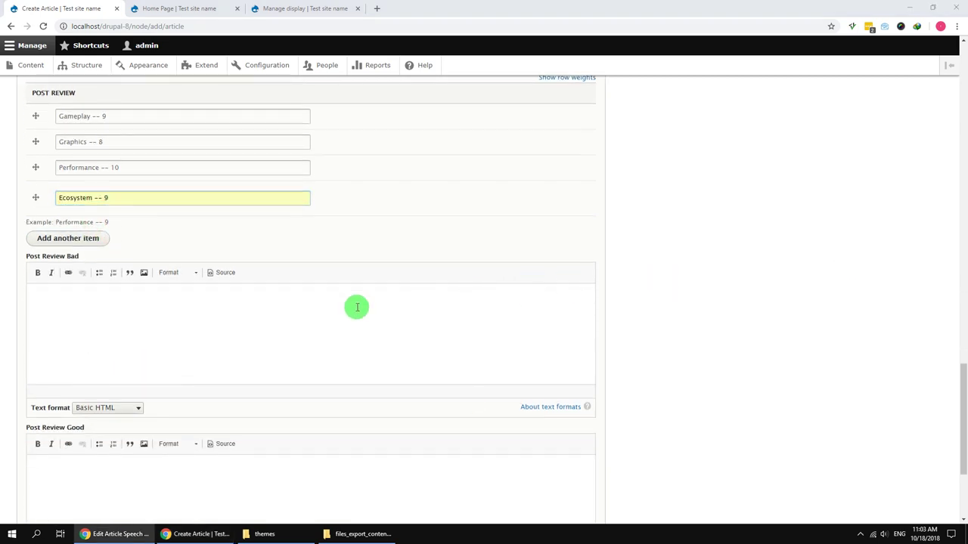
pyautogui.click(237, 339)
pyautogui.write('Final boss battle is frustrating and kills the drama Sometimes controls can be imprecise London looks gorgeous')
# Step: Fill Post Review Good with the reference article's two-item list starting "Excellent world design allows organic discovery", and save the article
pyautogui.hotkey('alt', 'Tab')
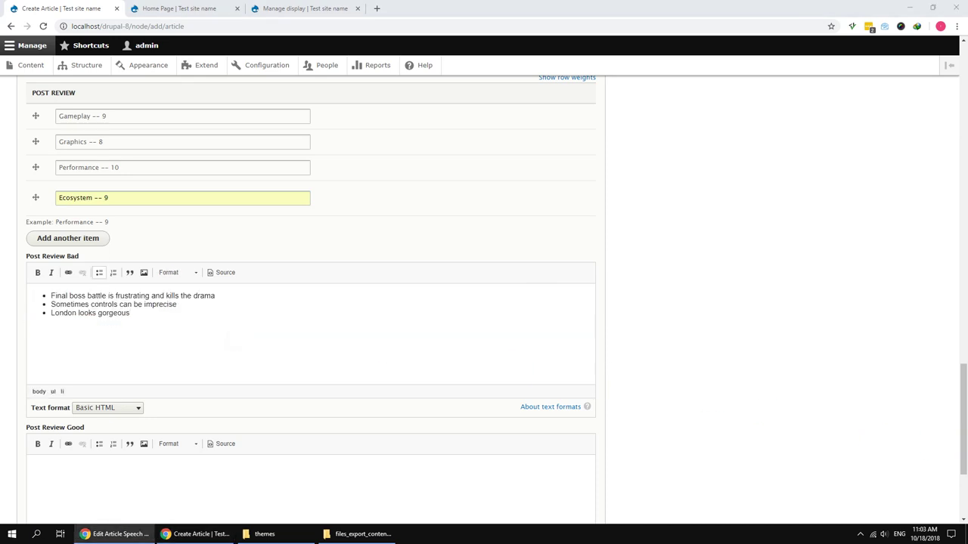
pyautogui.scroll(-3, 208, 386)
pyautogui.click(207, 322)
pyautogui.write('Excellent world design allows organic discovery of missions with open-ended solutions The rope launcher tool is a game-changer for traversal and stealth')
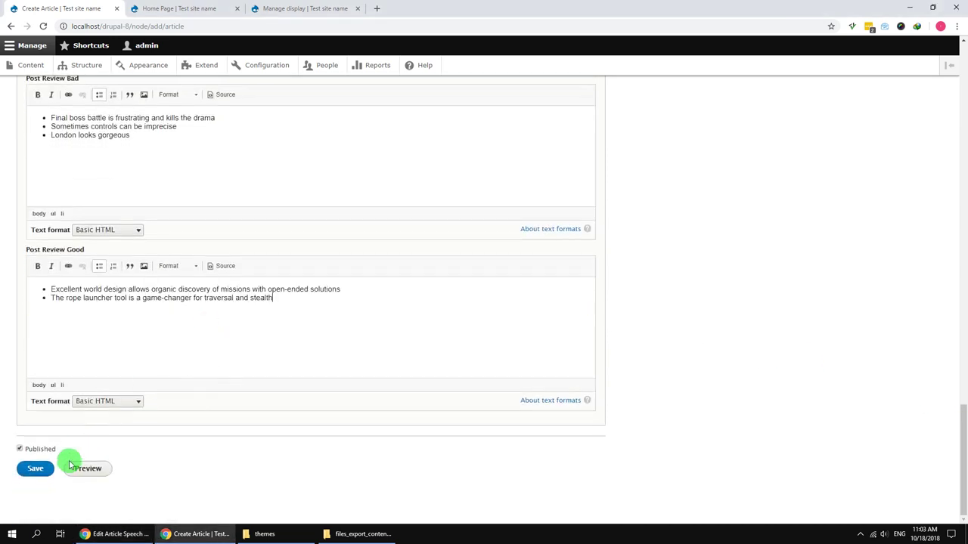
pyautogui.click(34, 469)
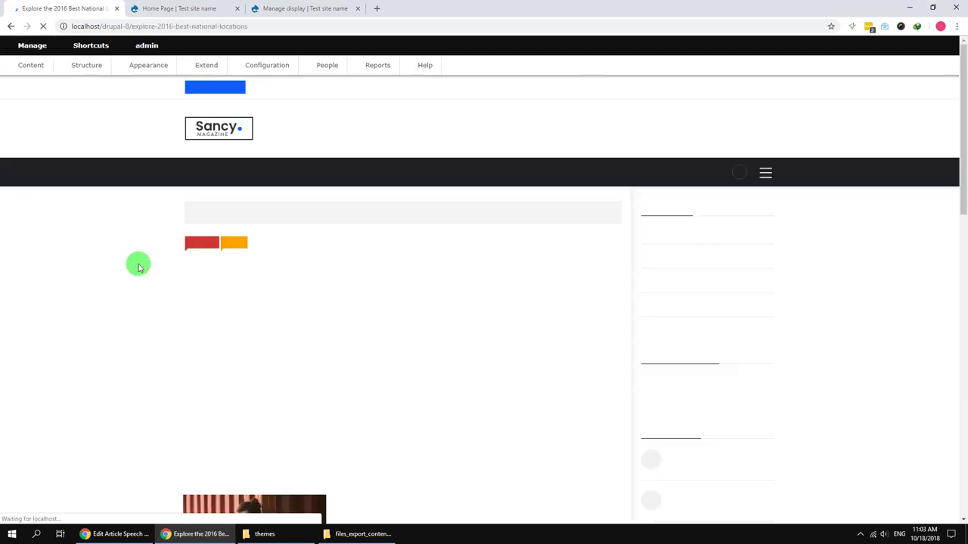
# Step: Look over the published article's main image, text, gallery, review scores, good and bad points, and related articles
pyautogui.scroll(-3, 75, 257)
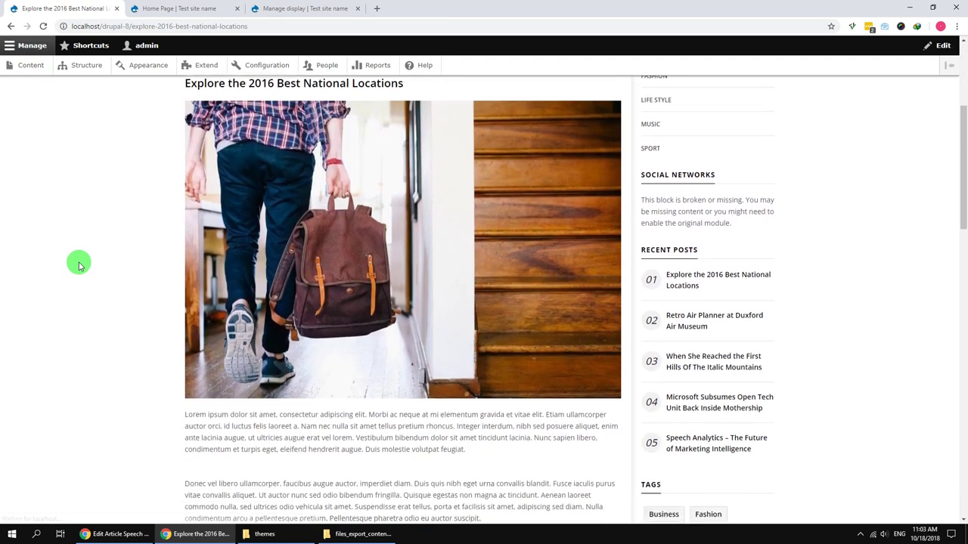
pyautogui.scroll(-7, 78, 263)
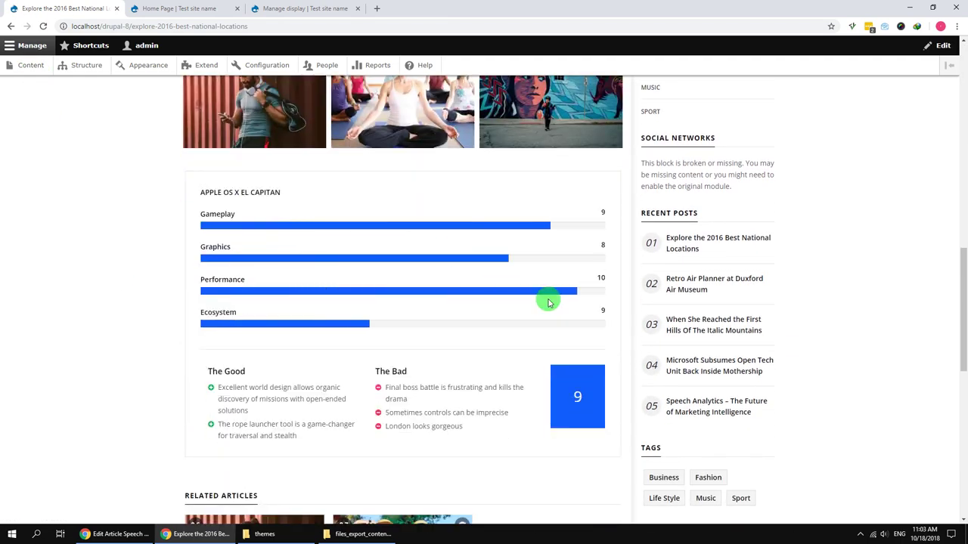
pyautogui.scroll(10, 48, 302)
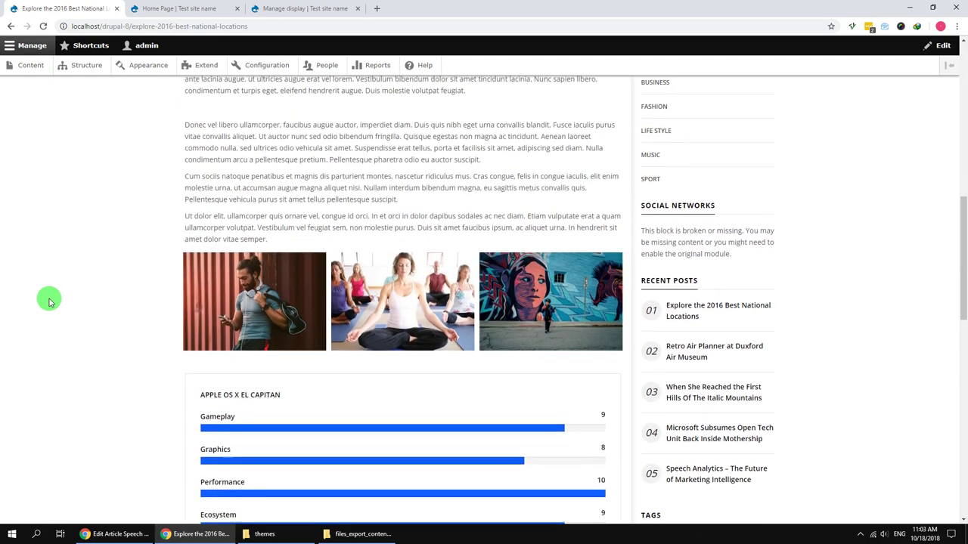
pyautogui.scroll(-6, 52, 285)
pyautogui.scroll(-6, 52, 285)
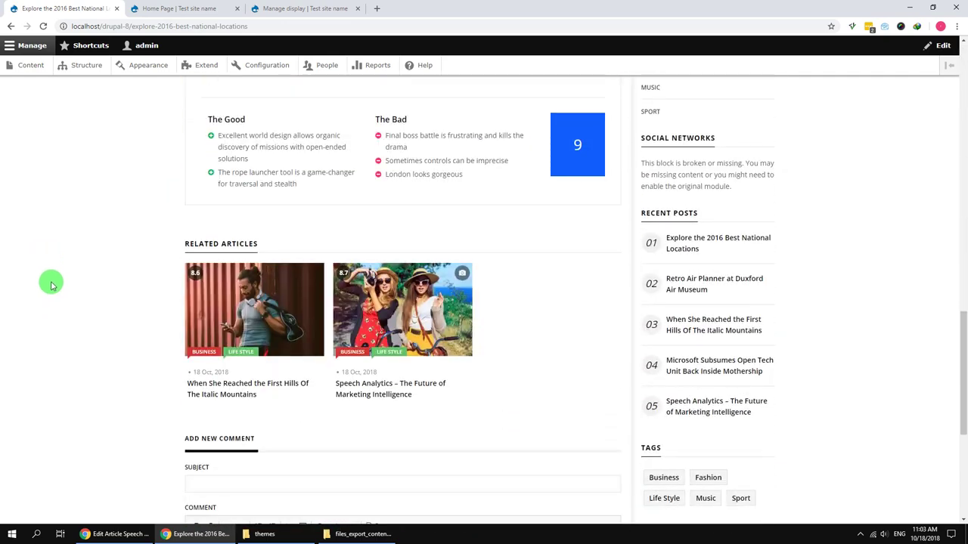
pyautogui.scroll(-3, 51, 285)
pyautogui.scroll(15, 52, 285)
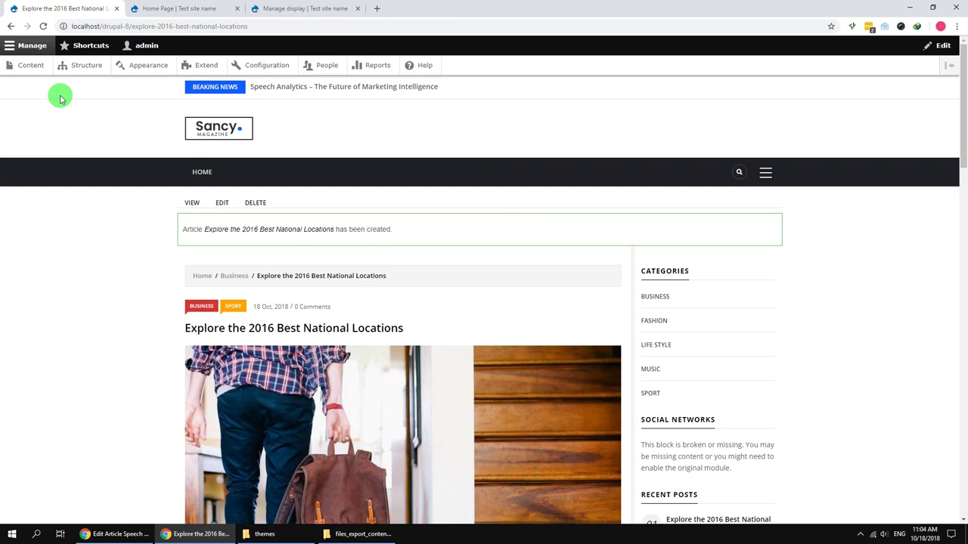
# Step: Start a new article titled "Speech Analytics – The Future of Marketing Intelligence"
pyautogui.click(31, 67)
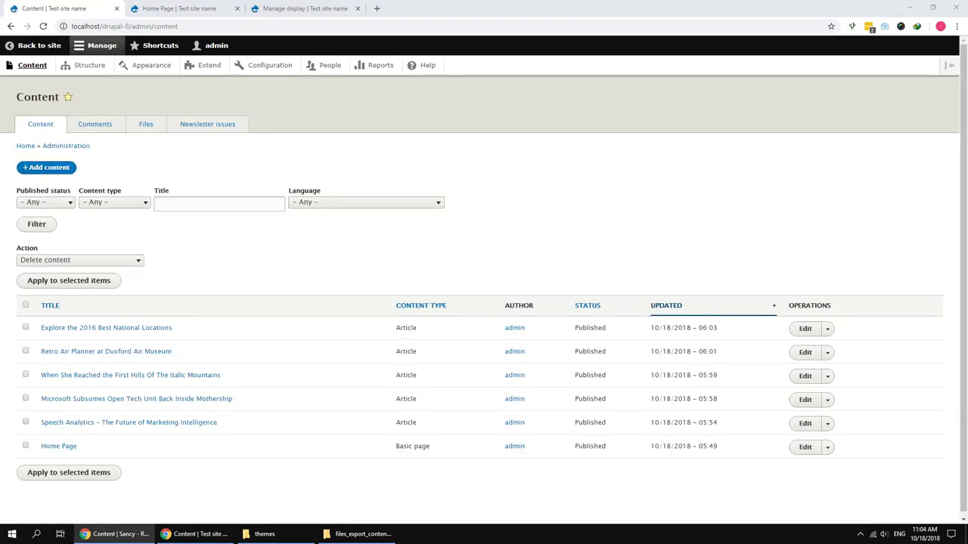
pyautogui.click(62, 167)
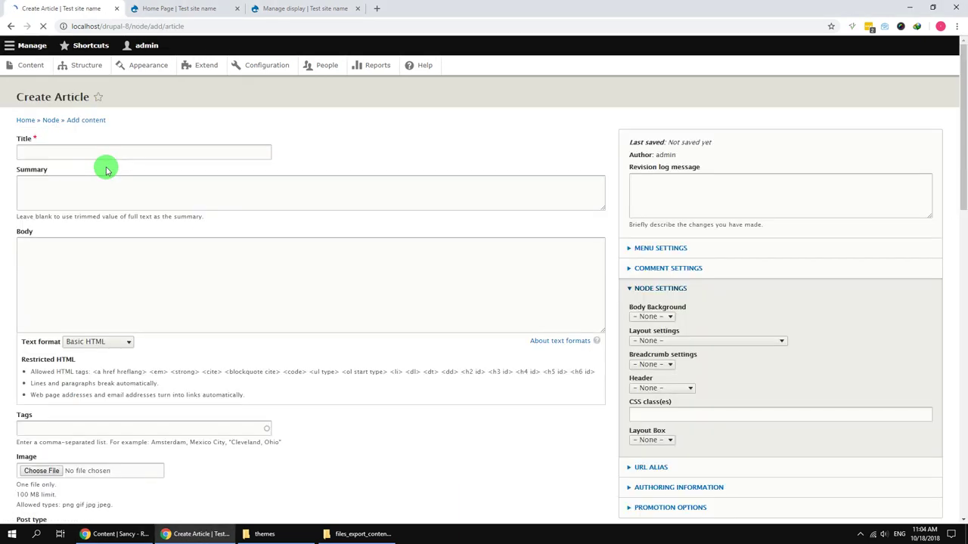
pyautogui.click(104, 153)
pyautogui.write('Speech Analytics – The Future of Marketing Intelligence')
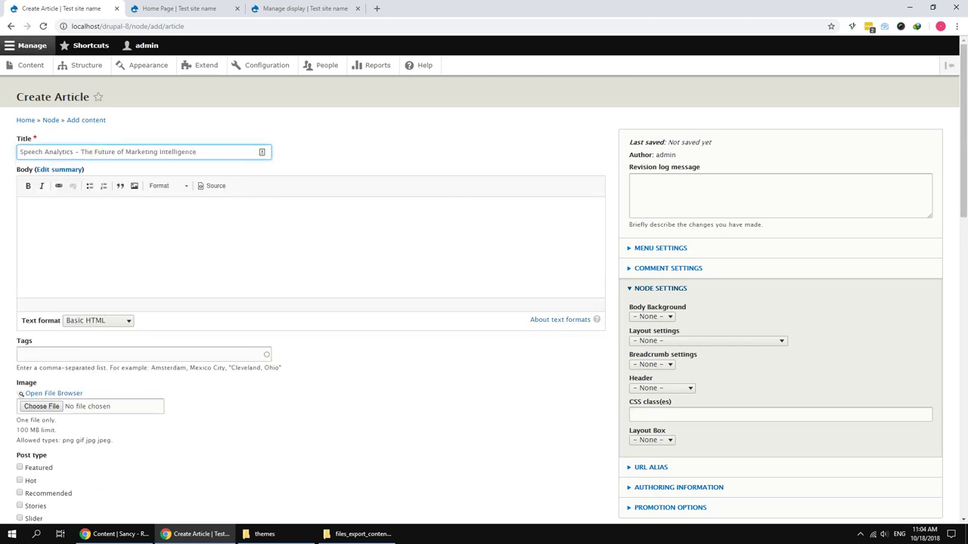
# Step: Add a summary to the article with the reference text starting "Pellentesque placerat eget elit nec euismod"
pyautogui.hotkey('alt', 'Tab')
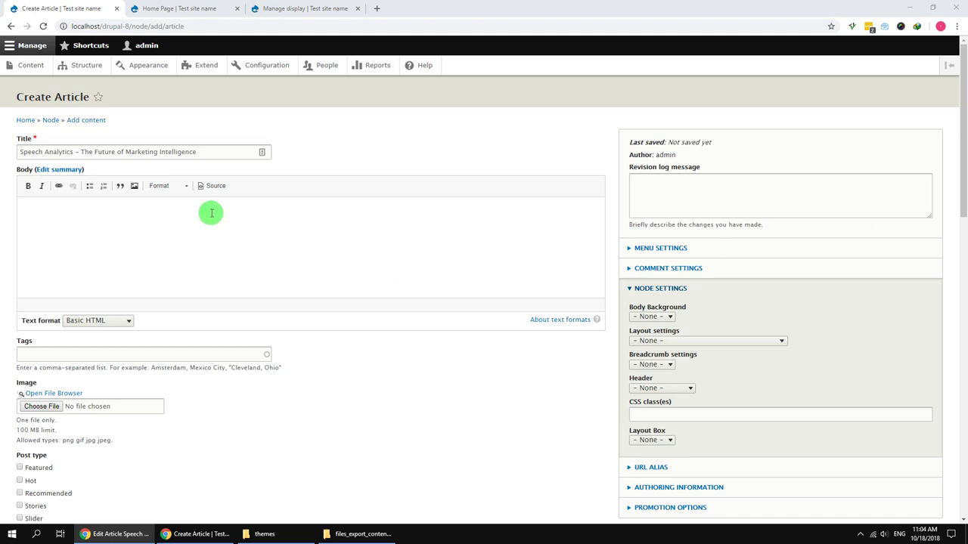
pyautogui.click(60, 171)
pyautogui.click(84, 203)
pyautogui.write('Pellentesque placerat eget elit nec euismod. Mauris tempor cursus dolor. Ut dolor elit, ullamcorper quis ornare vel, congue id orci diam.')
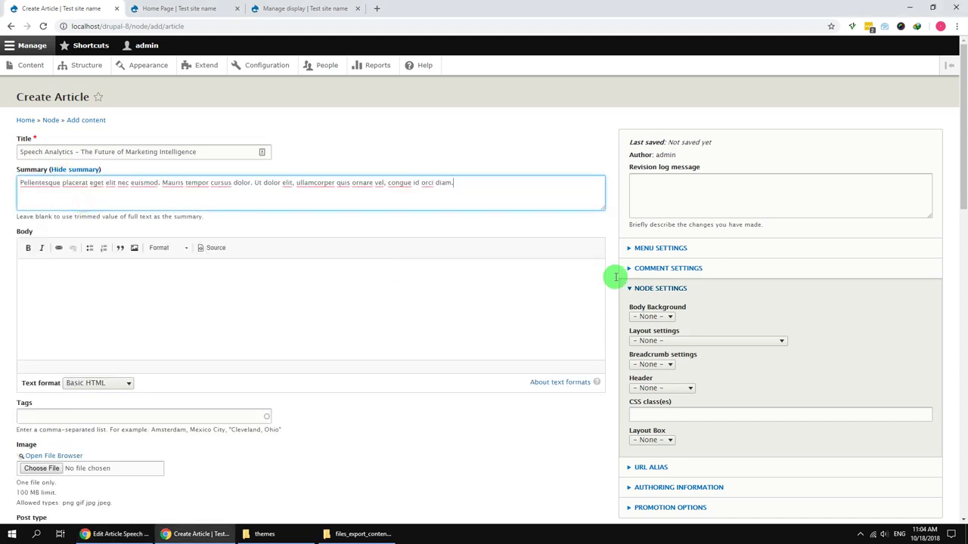
# Step: Fill the article body with the reference paragraph starting "Lorem ipsum dolor sit amet, consectetur adipiscing elit"
pyautogui.hotkey('alt', 'Tab')
pyautogui.click(496, 292)
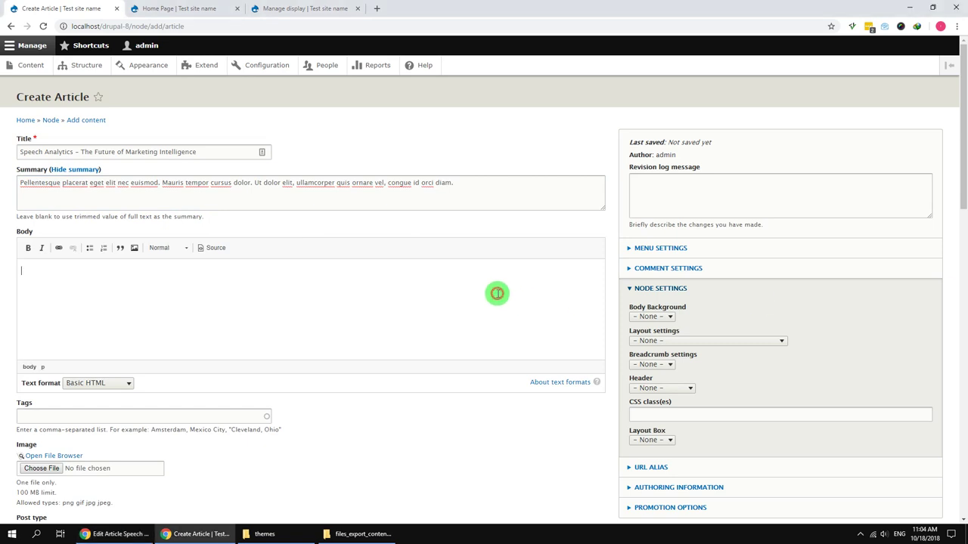
pyautogui.write('Lorem ipsum dolor sit amet, consectetur adipiscing elit. Morbi ac neque at mi elementum gravida et vitae elit. Etiam ullamcorper auctor orci, id luctus felis laoreet a. Nam nec nulla sit amet tellus pretium rhoncus. Integer interdum, nibh sed posuere aliquet, enim ante lacinia augue, ut ultricies augue erat vel lorem. Vestibulum bibendum dolor sit amet tincidunt lacinia. Nunc sapien libero, condimentum et turpis eget, eleifend hendrerit augue. Duis molestie volutpat feugiat.')
# Step: Set post-7.jpg from the articles folder as the article image, with the alternative text "alt"
pyautogui.scroll(-2, 402, 331)
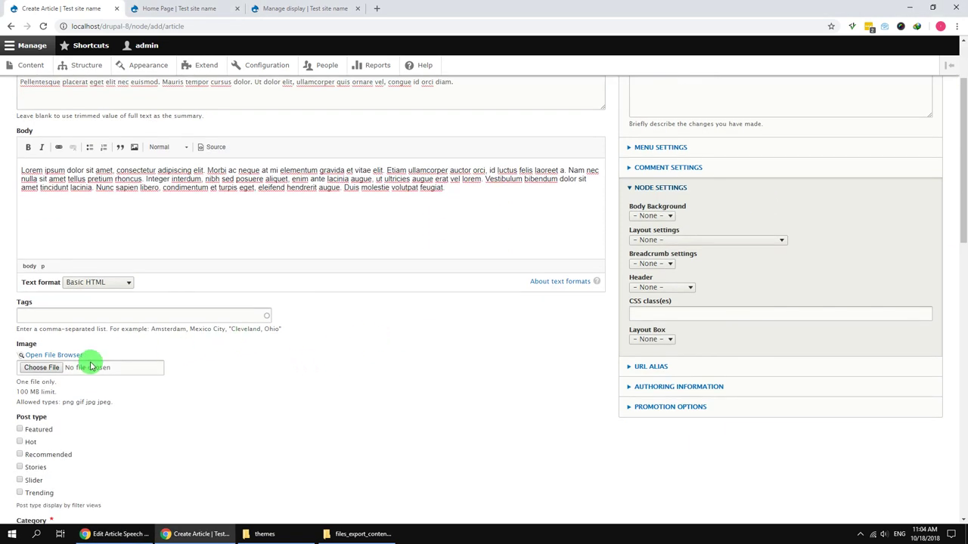
pyautogui.click(67, 354)
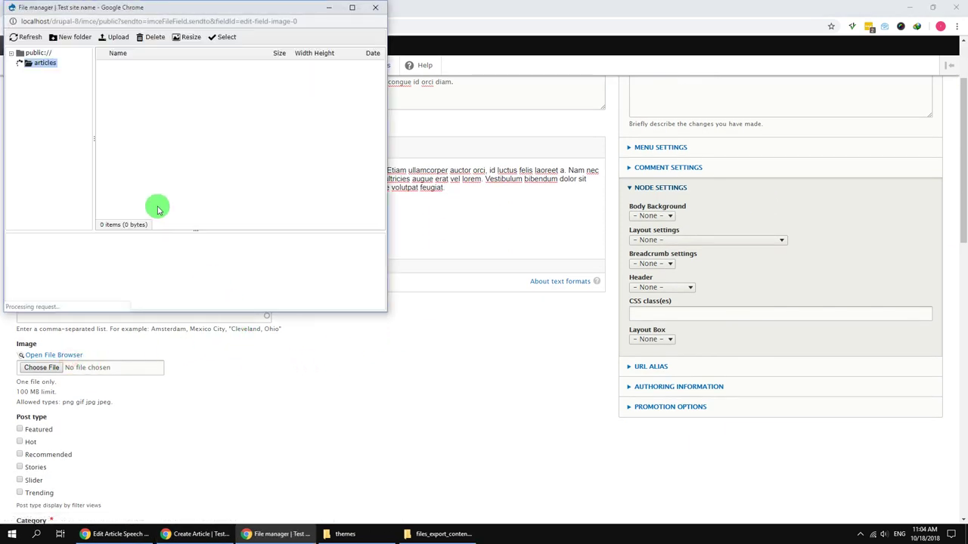
pyautogui.doubleClick(133, 92)
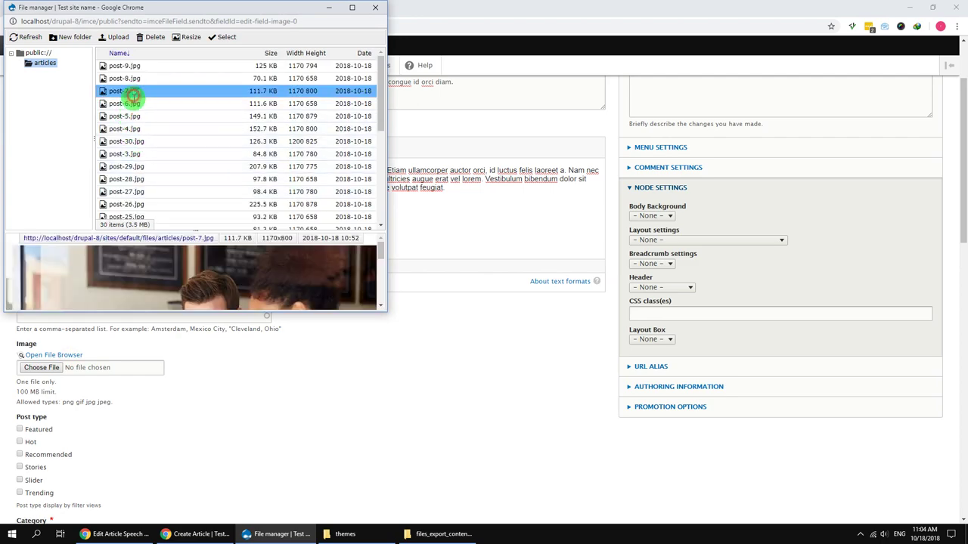
pyautogui.scroll(-2, 174, 299)
pyautogui.scroll(-1, 195, 319)
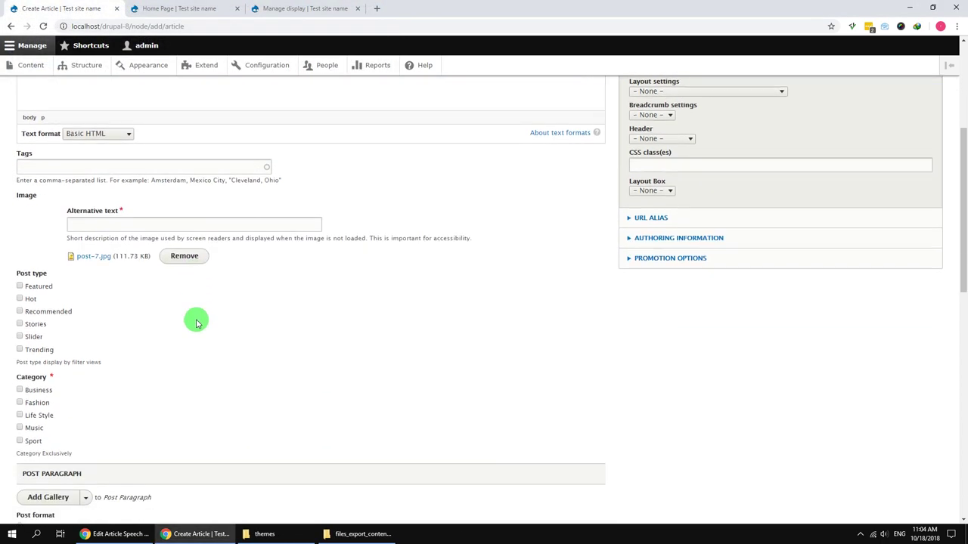
pyautogui.click(121, 224)
pyautogui.write('alt')
# Step: Set the post types to Featured, Recommended, Slider and Trending, and the categories to Business, Life Style and Sport, checking the home page
pyautogui.scroll(-1, 75, 261)
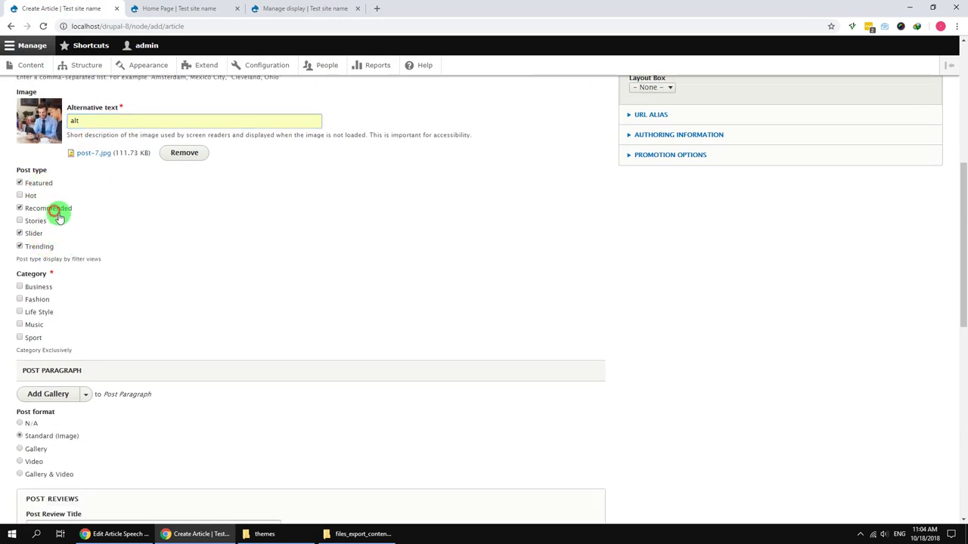
pyautogui.scroll(-2, 121, 280)
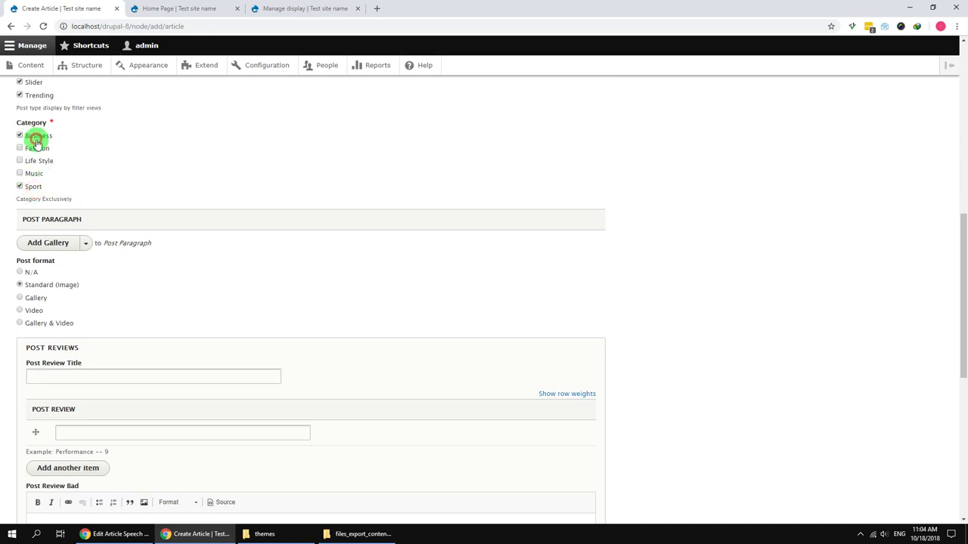
pyautogui.click(166, 8)
pyautogui.click(73, 9)
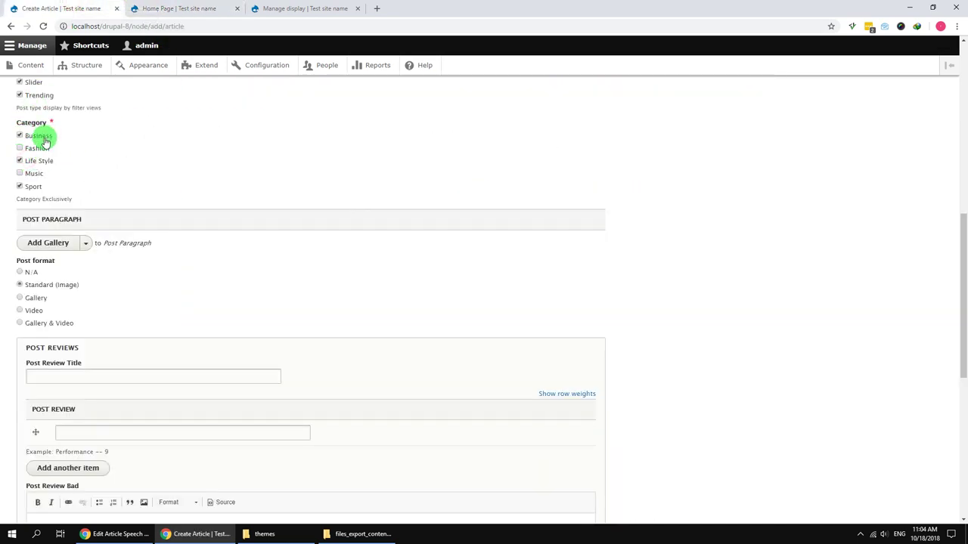
# Step: Set the post format to Video, and add a Text post paragraph with the reference article's three paragraphs starting "Donec vel libero ullamcorper"
pyautogui.scroll(-1, 101, 209)
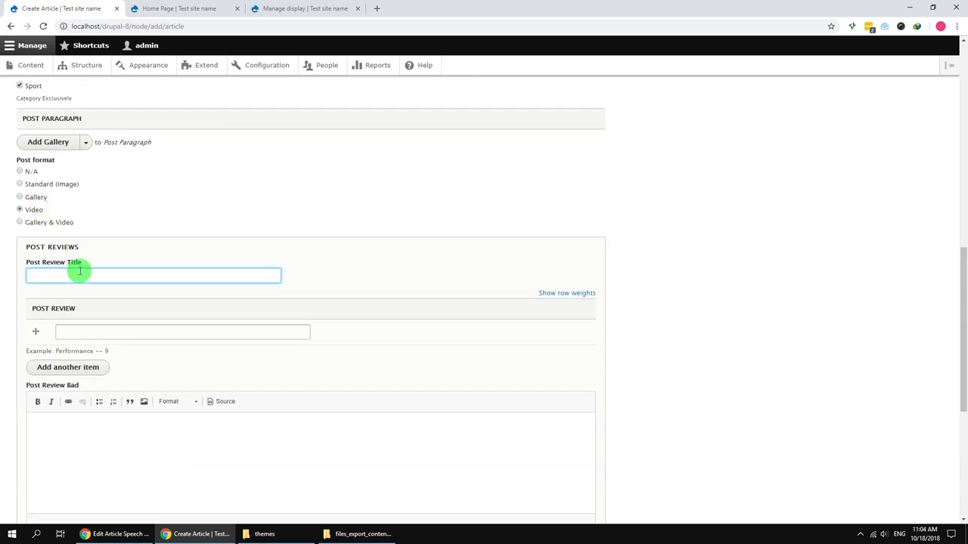
pyautogui.click(87, 145)
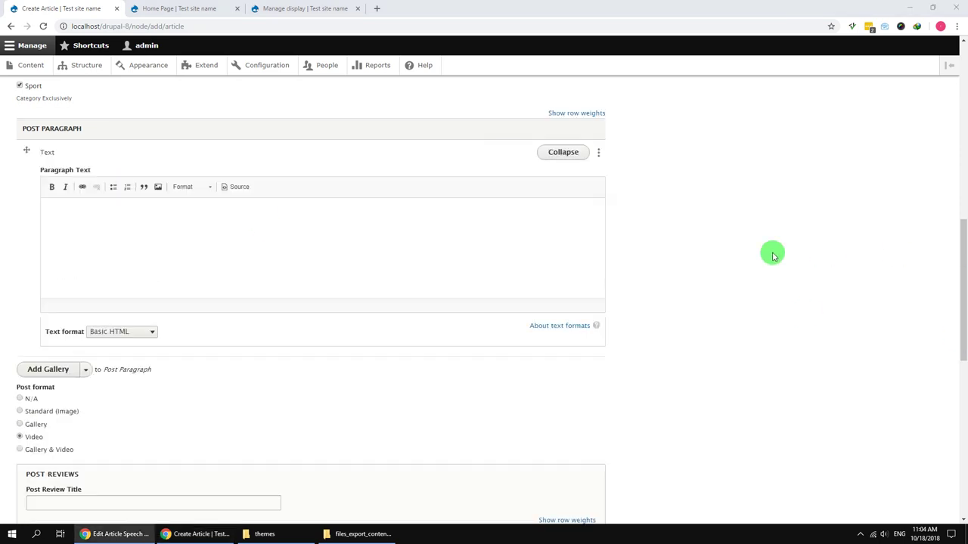
pyautogui.click(419, 258)
pyautogui.write('Donec vel libero ullamcorper, faucibus augue auctor, imperdiet diam. Duis quis nibh eget urna convallis blandit. Fusce iaculis purus vitae convallis aliquet. Ut auctor nunc sed odio bibendum fringilla. Quisque egestas non magna ac tincidunt. Aenean laoreet commodo nulla, sed ultrices odio vehicula sit amet. Suspendisse erat tellus, porta et facilisis sit amet, adipiscing sed diam. Nulla condimentum arcu a pellentesque pretium. Pellentesque pharetra odio eu auctor suscipit. Cum sociis natoque penatibus et magnis dis parturient montes, nascetur ridiculus mus. Cras congue, felis in congue iaculis, elit enim molestie urna, ut accumsan augue magna aliquet nisi. Nullam interdum bibendum magna, eu sagittis metus convallis quis. Pellentesque vehicula purus sit amet tellus pellentesque suscipit. Ut dolor elit, ullamcorper quis ornare vel, congue id orci. In et orci in dolor dapibus sodales ac nec diam. Etiam vulputate erat a quam ullamcorper volutpat. Vestibulum vel feugiat sem, non molestie purus. Duis sit amet faucibus ipsum, ac aliquet urna. In hendrerit sit amet dolor vitae semper.')
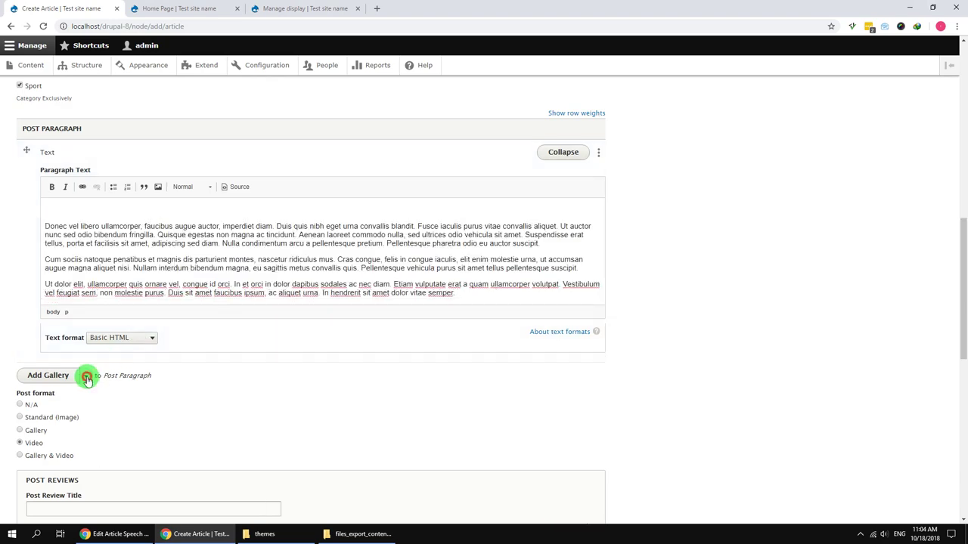
pyautogui.click(87, 377)
pyautogui.click(53, 396)
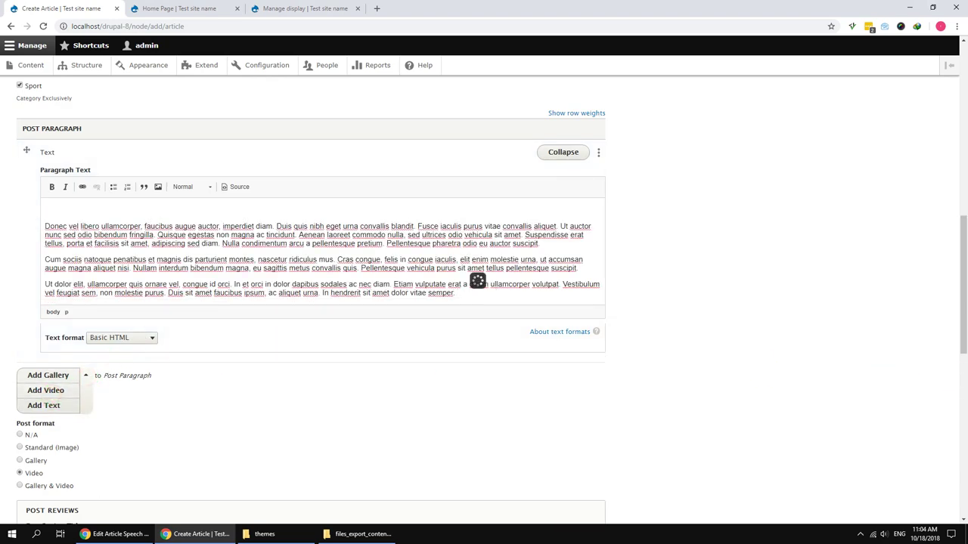
pyautogui.scroll(-2, 119, 270)
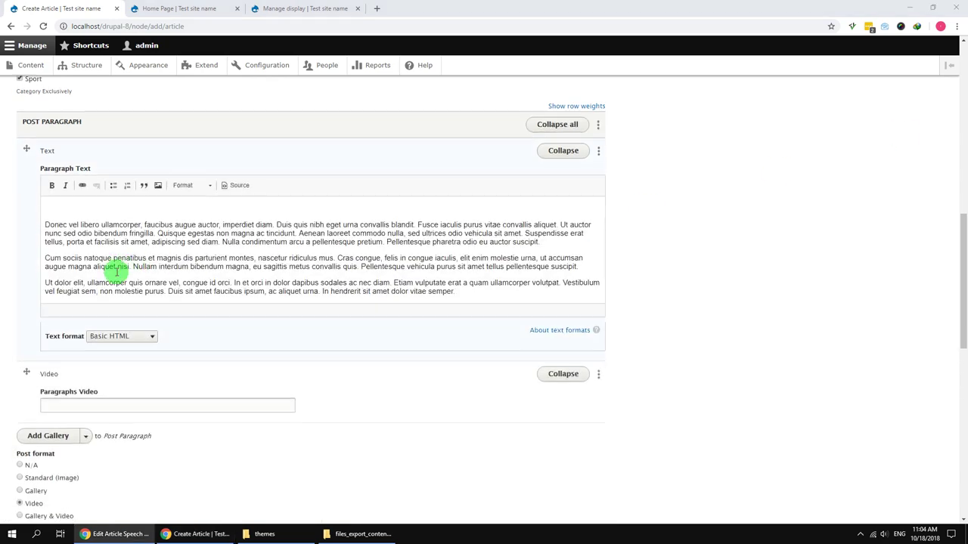
pyautogui.click(109, 309)
pyautogui.write('https://www.youtube.com/watch?v=tqulfapGVqs')
pyautogui.scroll(-3, 182, 321)
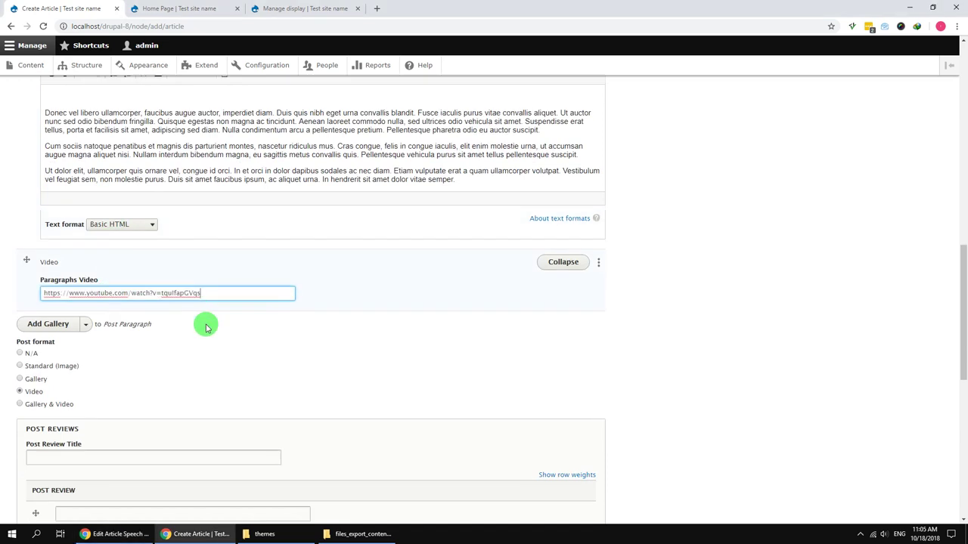
# Step: Set the post review title to "ROCK BAND 4" and enter "Gameplay -- 9" as the first review item
pyautogui.click(130, 321)
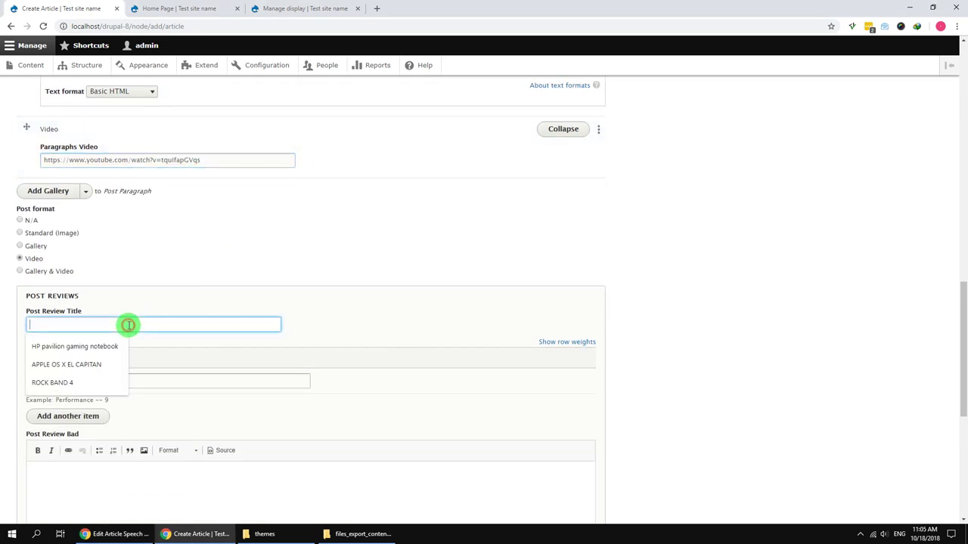
pyautogui.click(88, 379)
pyautogui.click(88, 380)
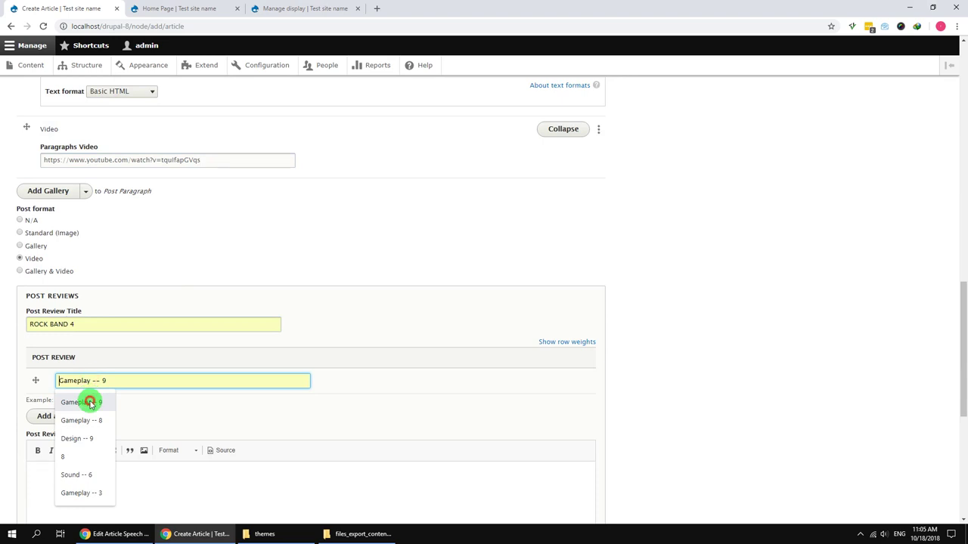
pyautogui.click(90, 402)
# Step: Add three more post review items: "Creativity -- 8", "Sound -- 9" and "Ease of play -- 10"
pyautogui.scroll(-2, 87, 355)
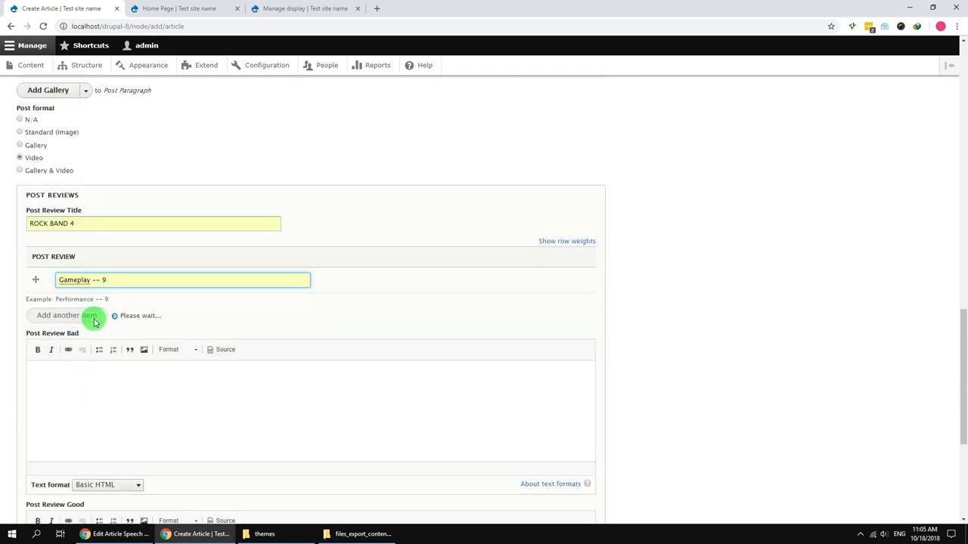
pyautogui.click(96, 313)
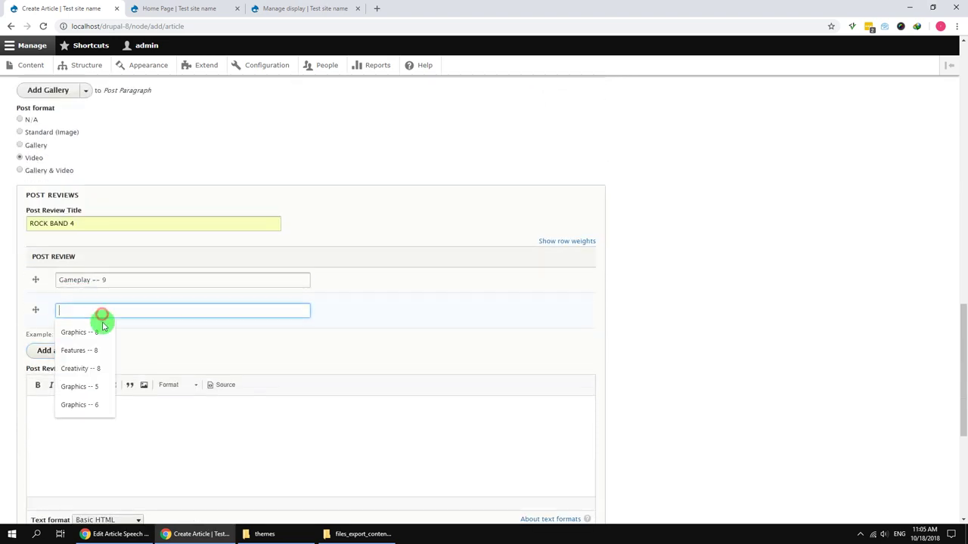
pyautogui.click(96, 369)
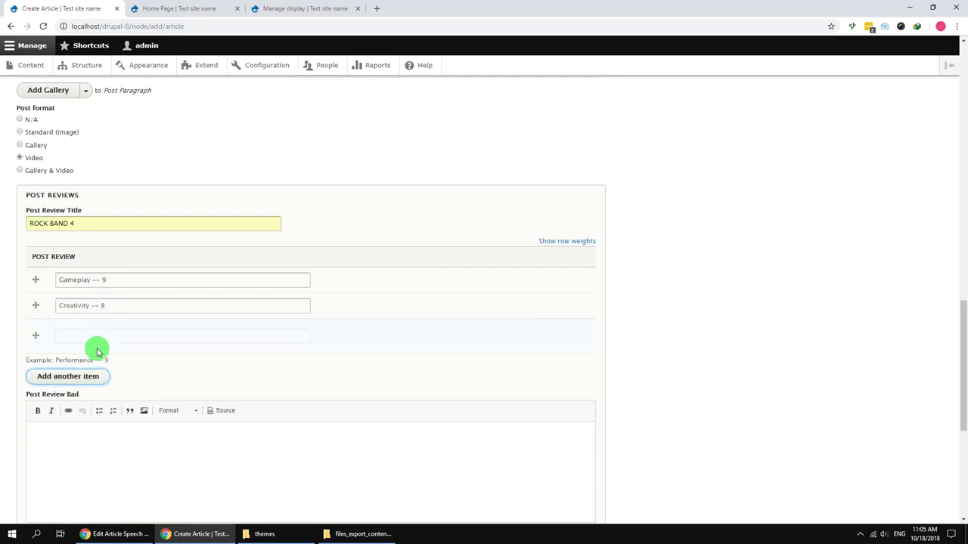
pyautogui.click(101, 337)
pyautogui.click(96, 376)
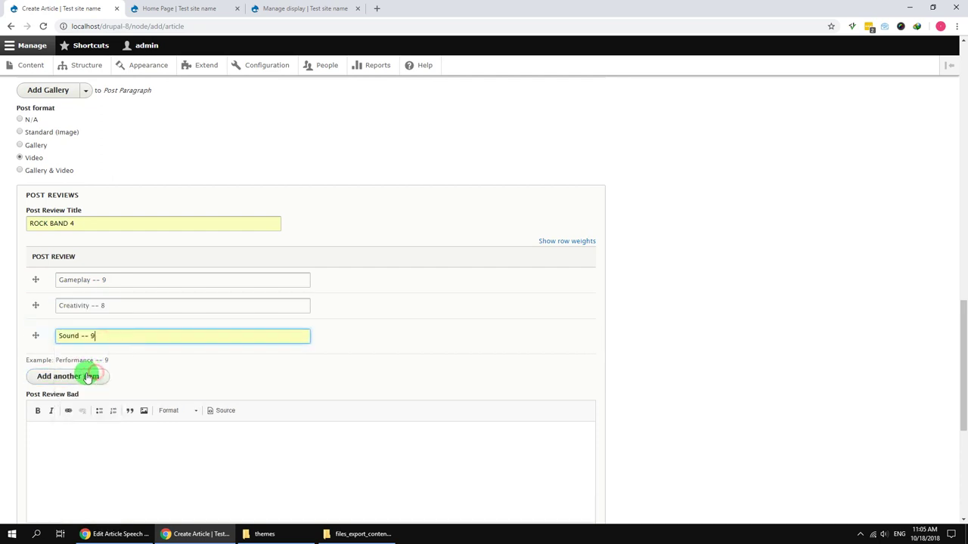
pyautogui.click(85, 376)
pyautogui.scroll(-1, 103, 352)
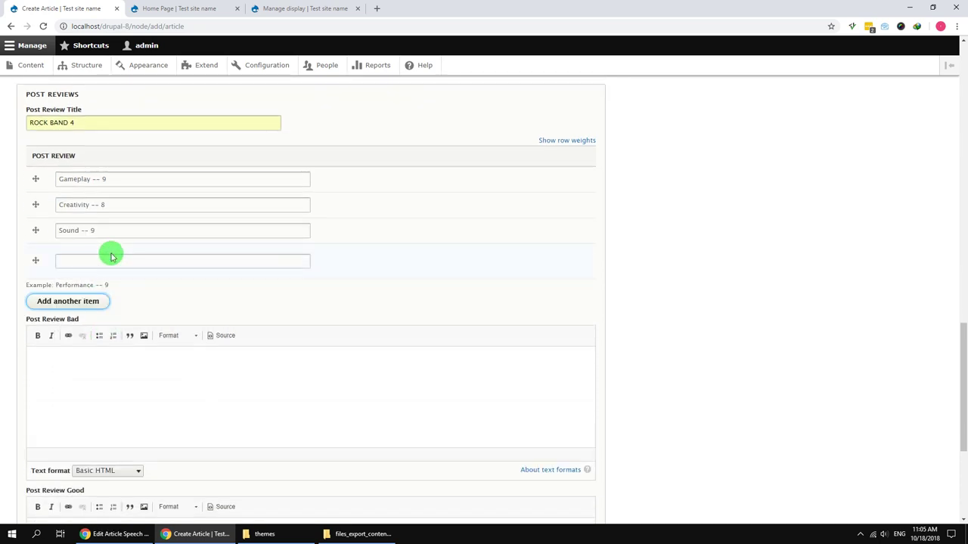
pyautogui.click(110, 259)
pyautogui.click(101, 334)
# Step: Fill Post Review Bad with bullets "Final boss battle is frustrating and kills the drama", "Sometimes controls can be imprecise" and "London looks gorgeous"
pyautogui.scroll(-1, 113, 321)
pyautogui.click(120, 311)
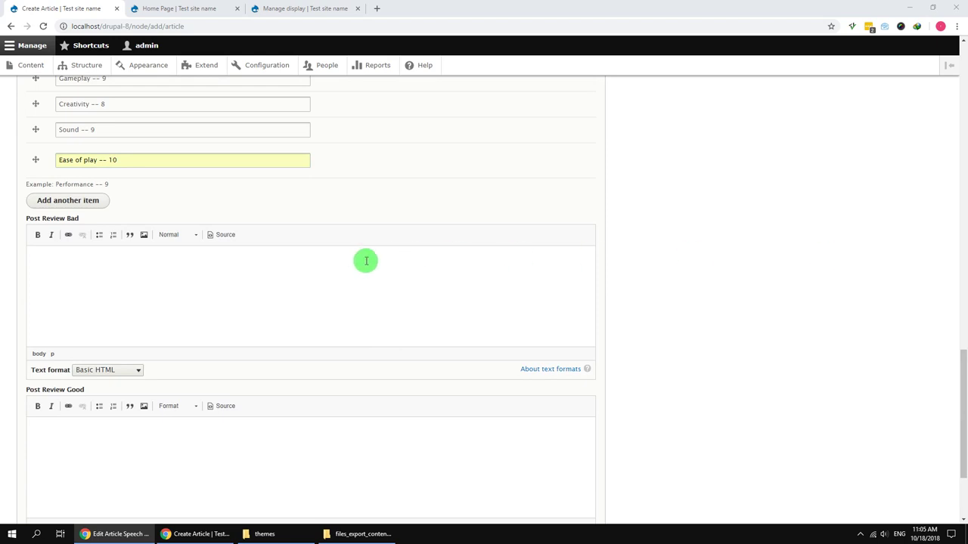
pyautogui.write('Final boss battle is frustrating and kills the drama Sometimes controls can be imprecise London looks gorgeous')
pyautogui.hotkey('alt', 'Tab')
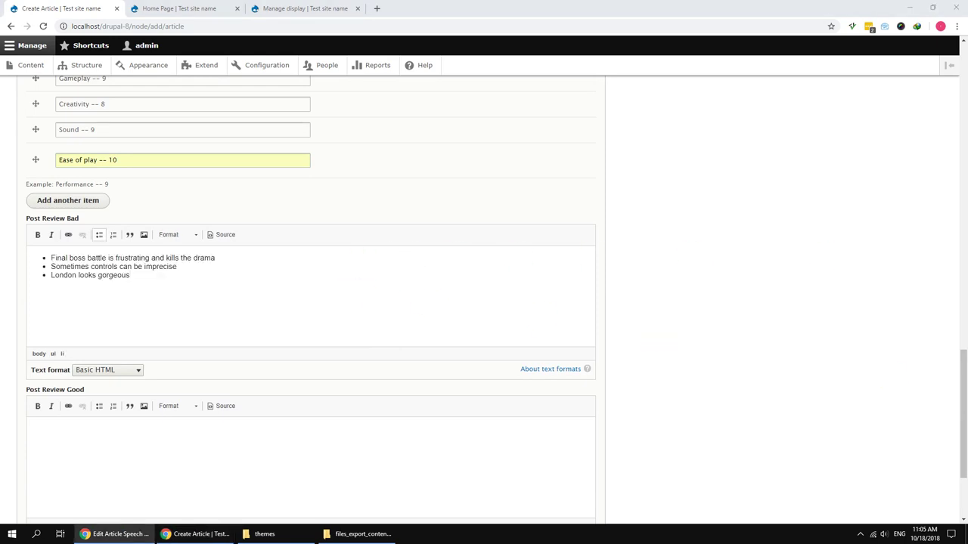
# Step: Fill Post Review Good with the reference article's two bullets, starting "Excellent world design" and "The rope launcher tool"
pyautogui.click(328, 441)
pyautogui.write('Excellent world design allows organic discovery of missions with open-ended solutions The rope launcher tool is a game-changer for traversal and stealth')
pyautogui.scroll(-2, 275, 418)
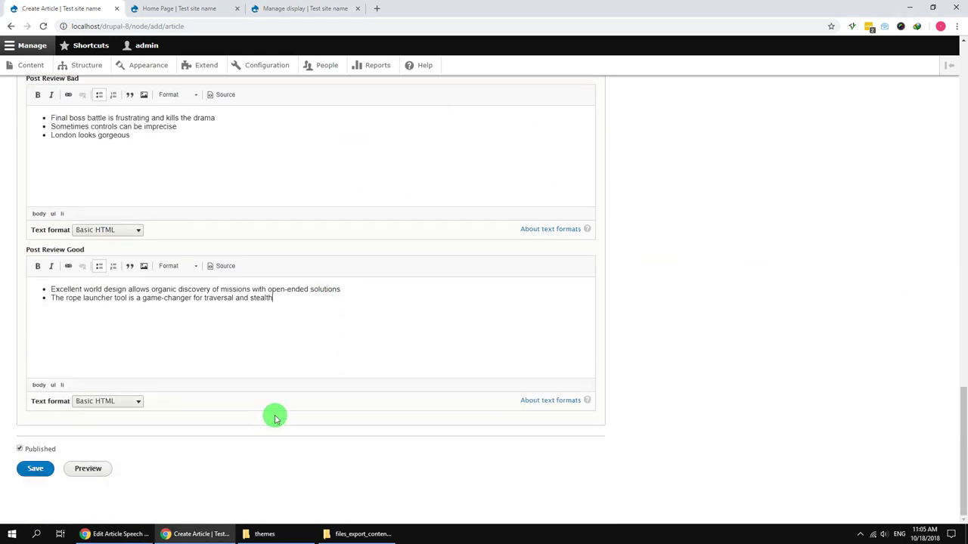
# Step: Save the new article and check its published page down to the review scores and related articles
pyautogui.click(50, 469)
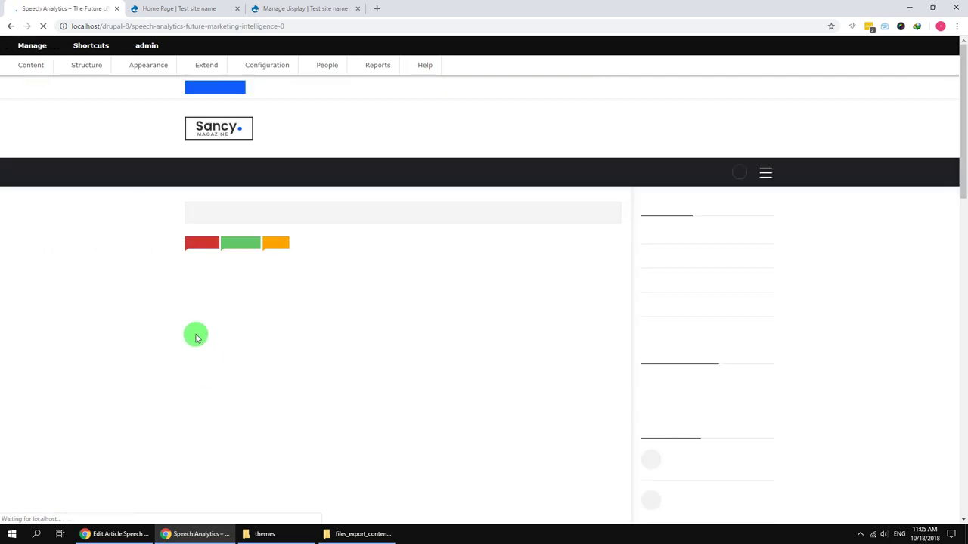
pyautogui.scroll(-3, 144, 332)
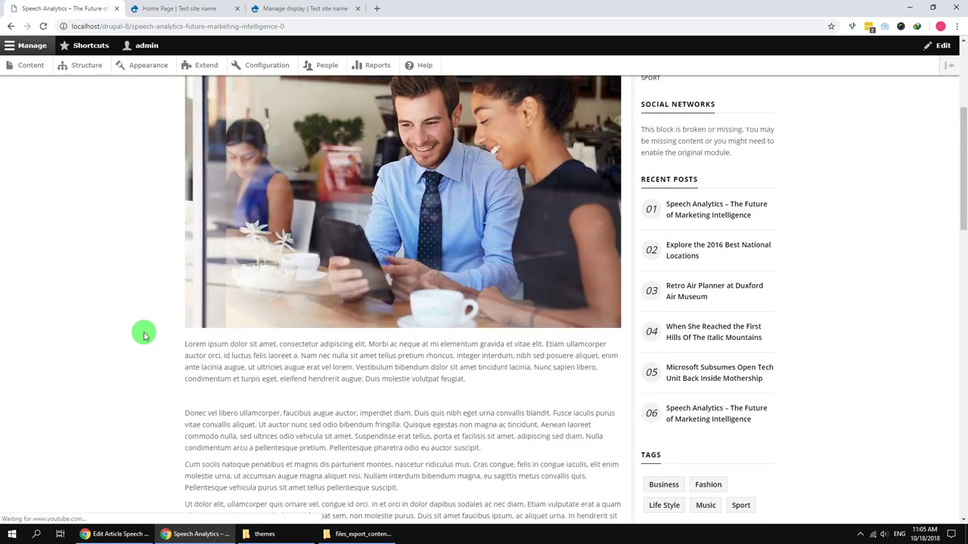
pyautogui.scroll(-8, 143, 332)
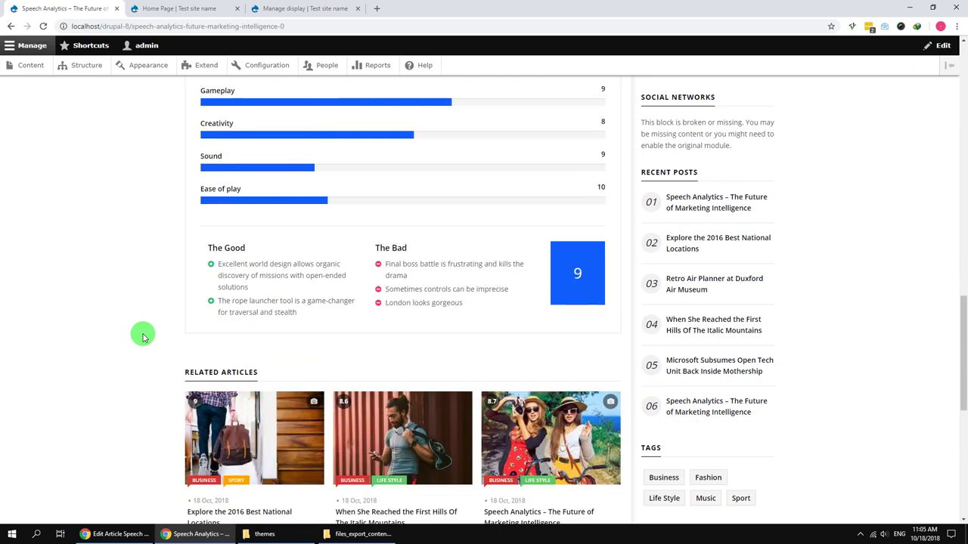
# Step: Refresh the home page and check its slider, Featured and Last News sections, switching Last News to Life Style and back to Sport
pyautogui.click(168, 9)
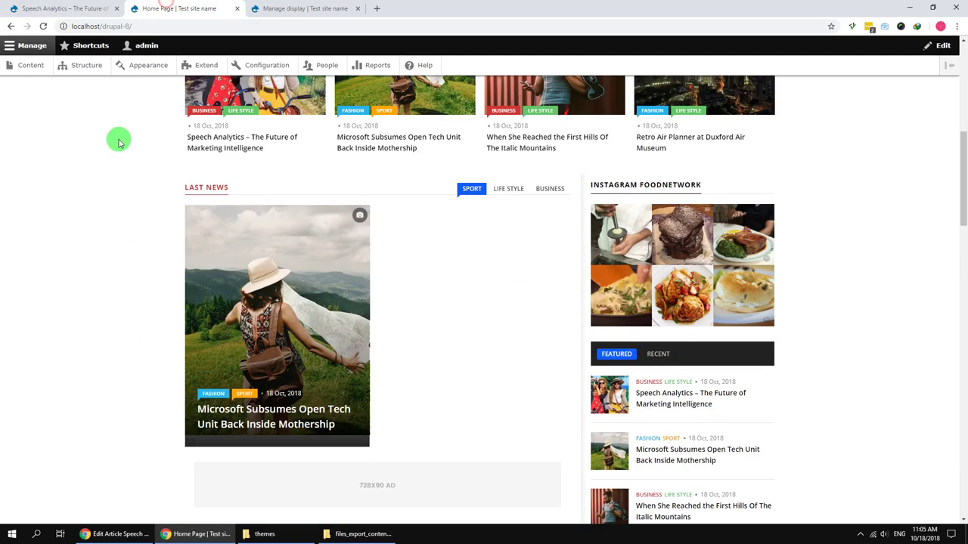
pyautogui.click(43, 26)
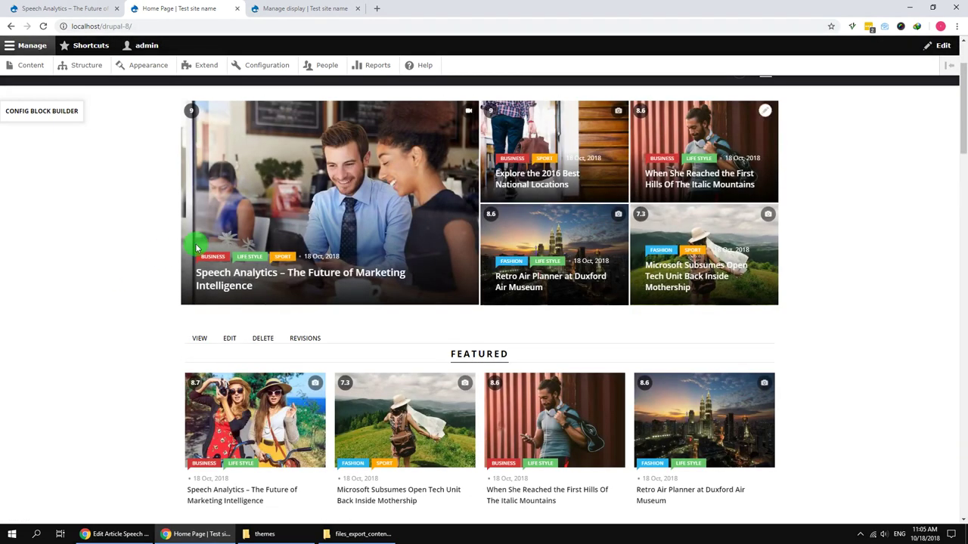
pyautogui.scroll(2, 196, 248)
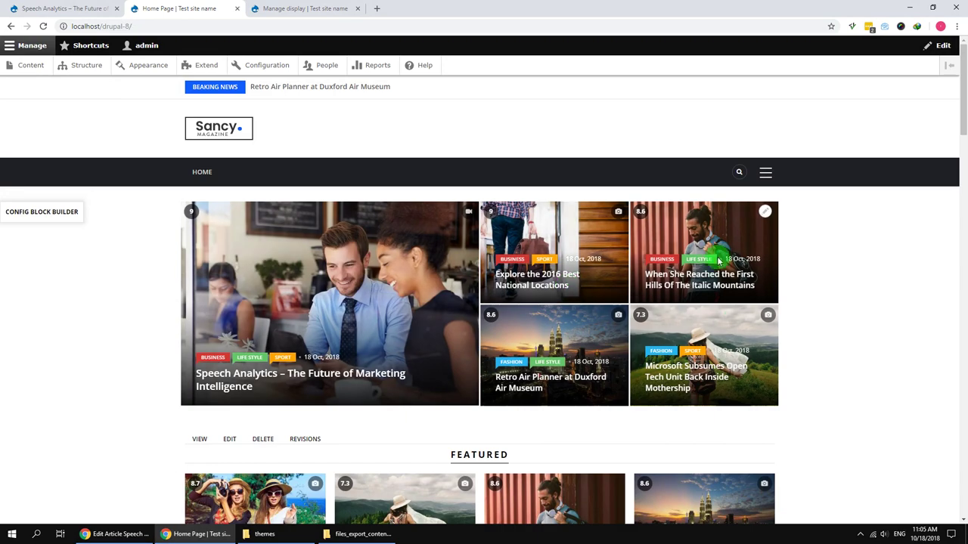
pyautogui.scroll(-3, 381, 350)
pyautogui.scroll(-2, 381, 350)
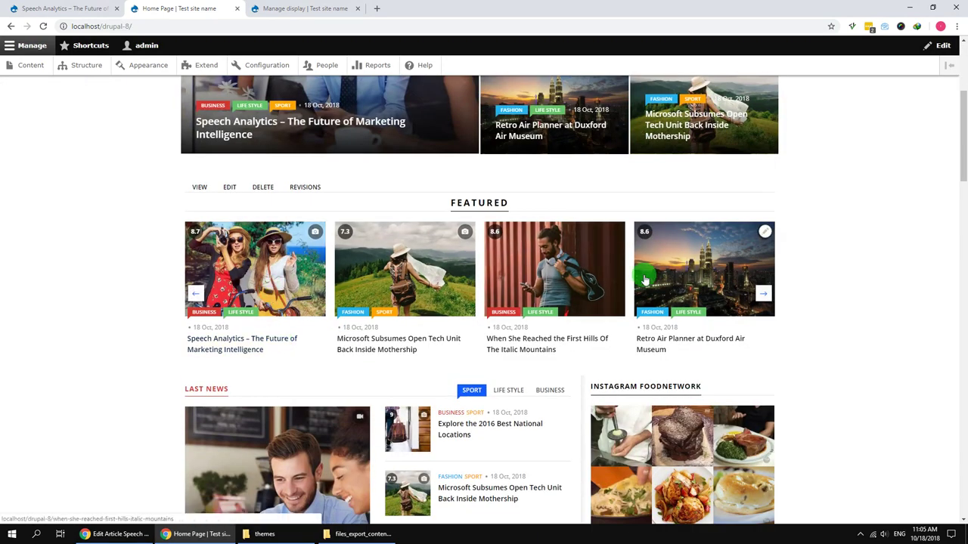
pyautogui.scroll(-4, 371, 311)
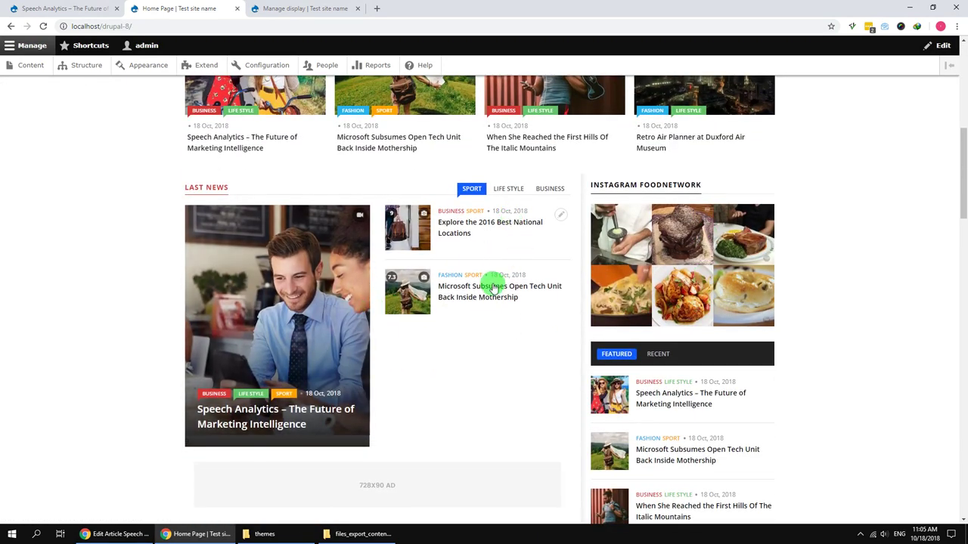
pyautogui.scroll(-1, 493, 282)
pyautogui.click(508, 137)
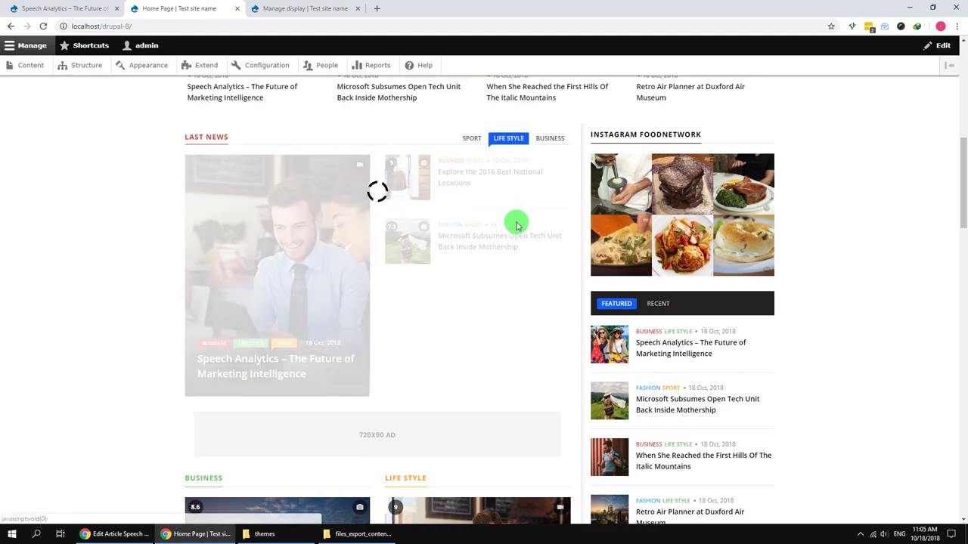
pyautogui.click(471, 138)
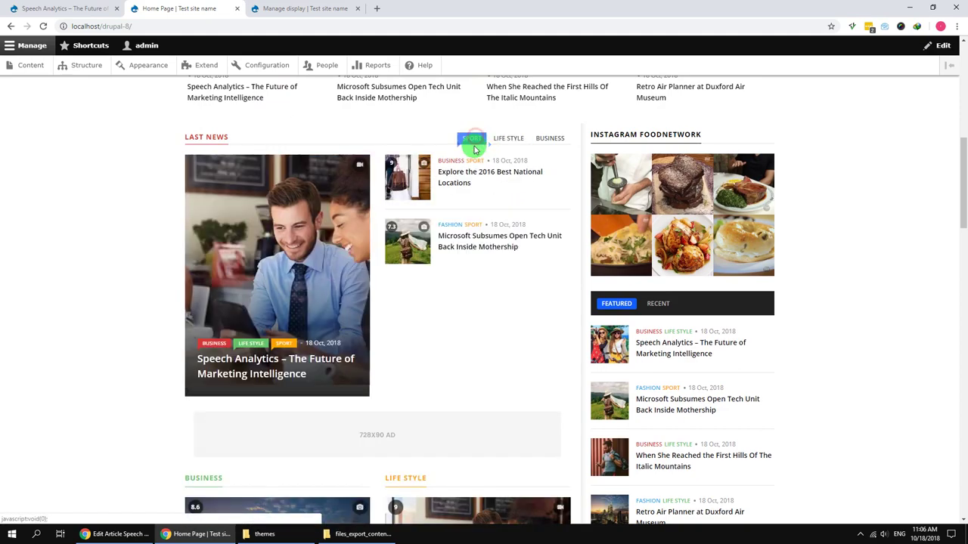
# Step: Examine the home page's remaining sections, from Business and Life Style to Trending News and Recent News, and return to the slider
pyautogui.scroll(-2, 344, 319)
pyautogui.scroll(-4, 344, 319)
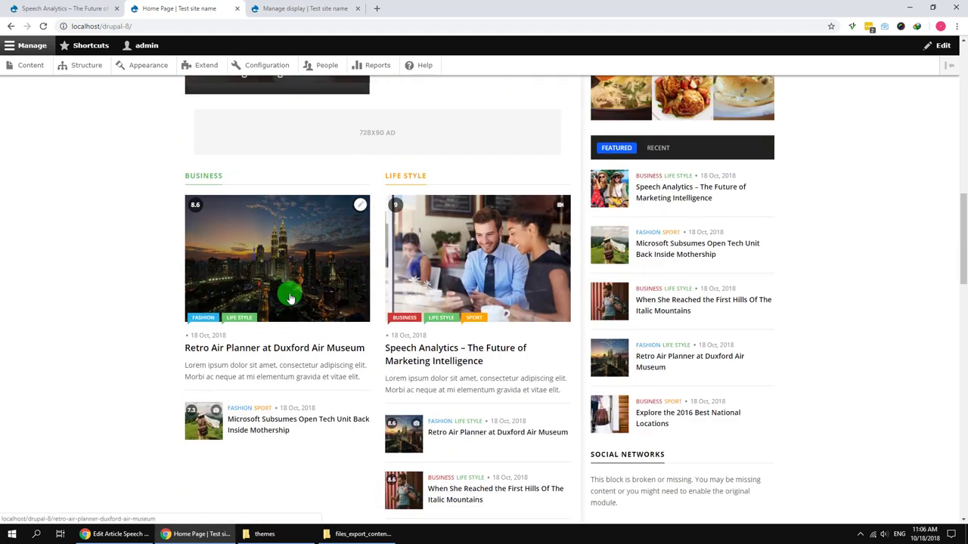
pyautogui.scroll(-3, 290, 297)
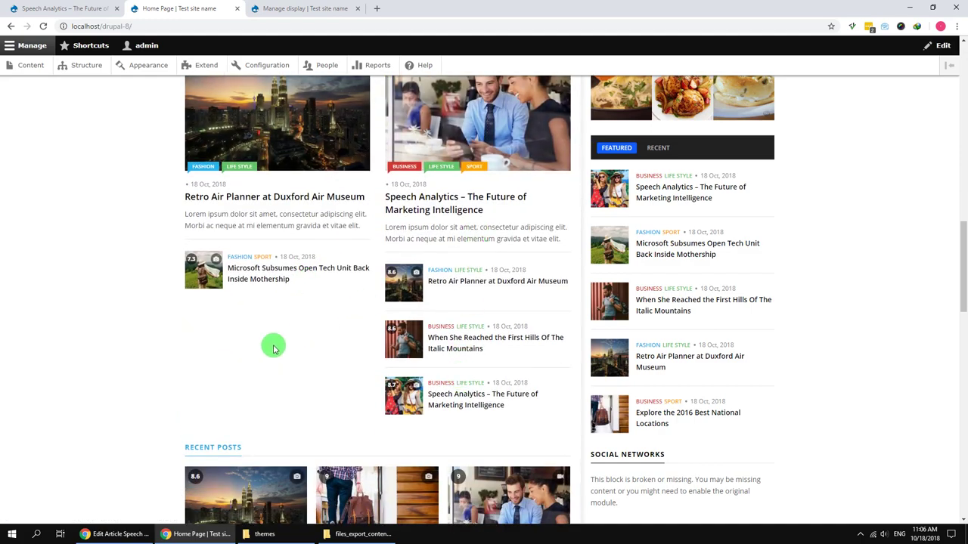
pyautogui.scroll(3, 275, 344)
pyautogui.scroll(-12, 274, 344)
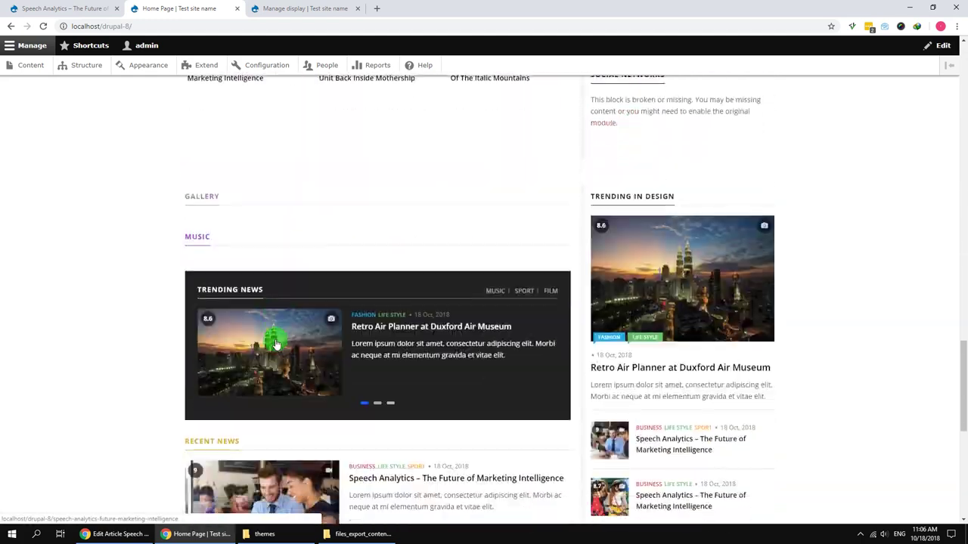
pyautogui.scroll(-9, 274, 344)
pyautogui.scroll(4, 275, 344)
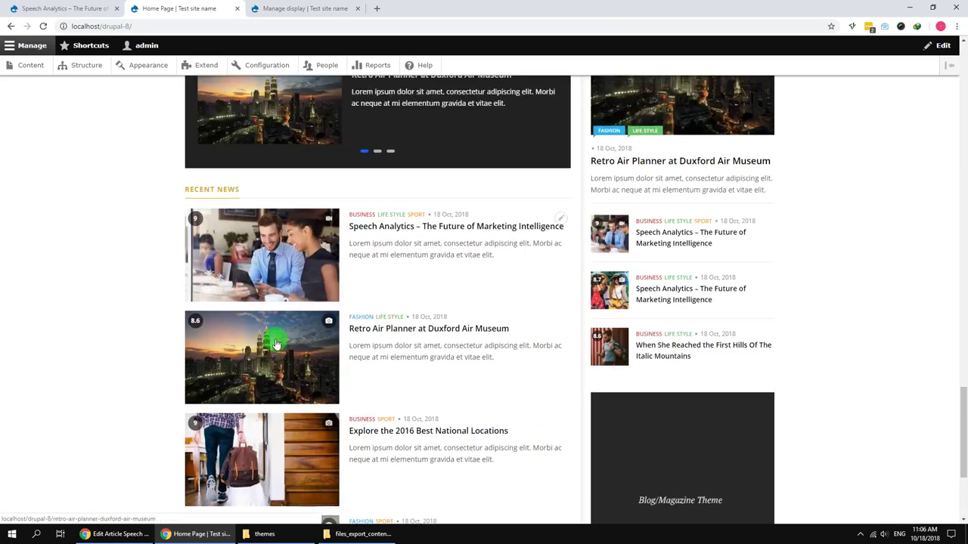
pyautogui.scroll(18, 274, 344)
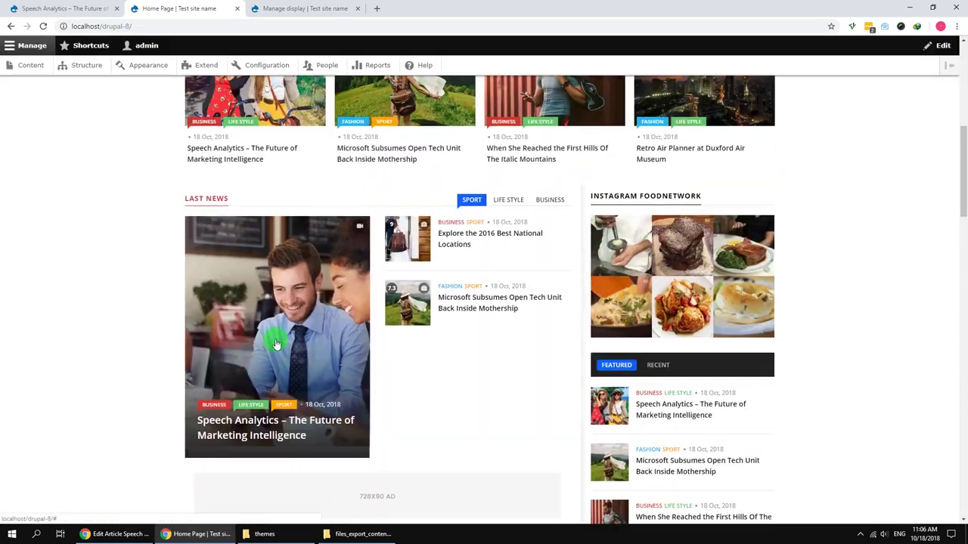
pyautogui.scroll(6, 276, 344)
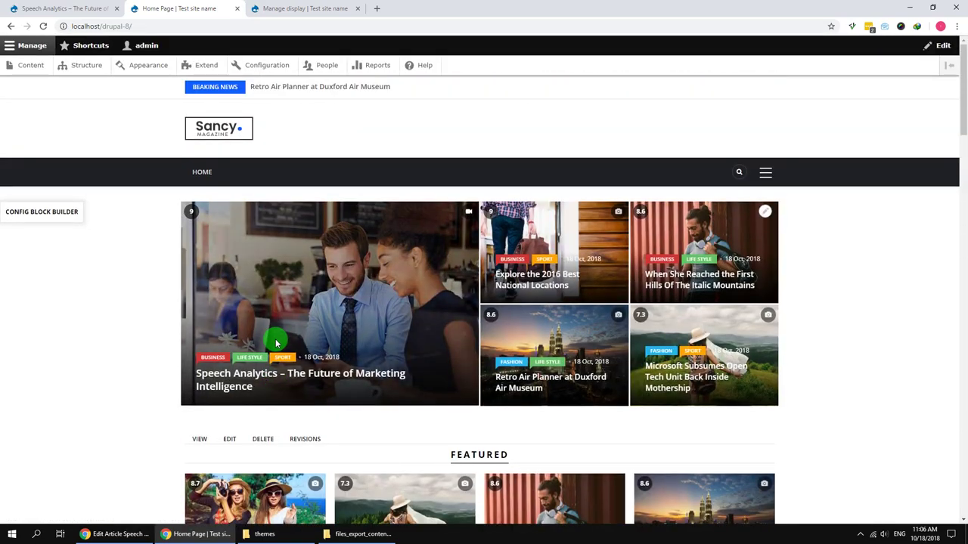